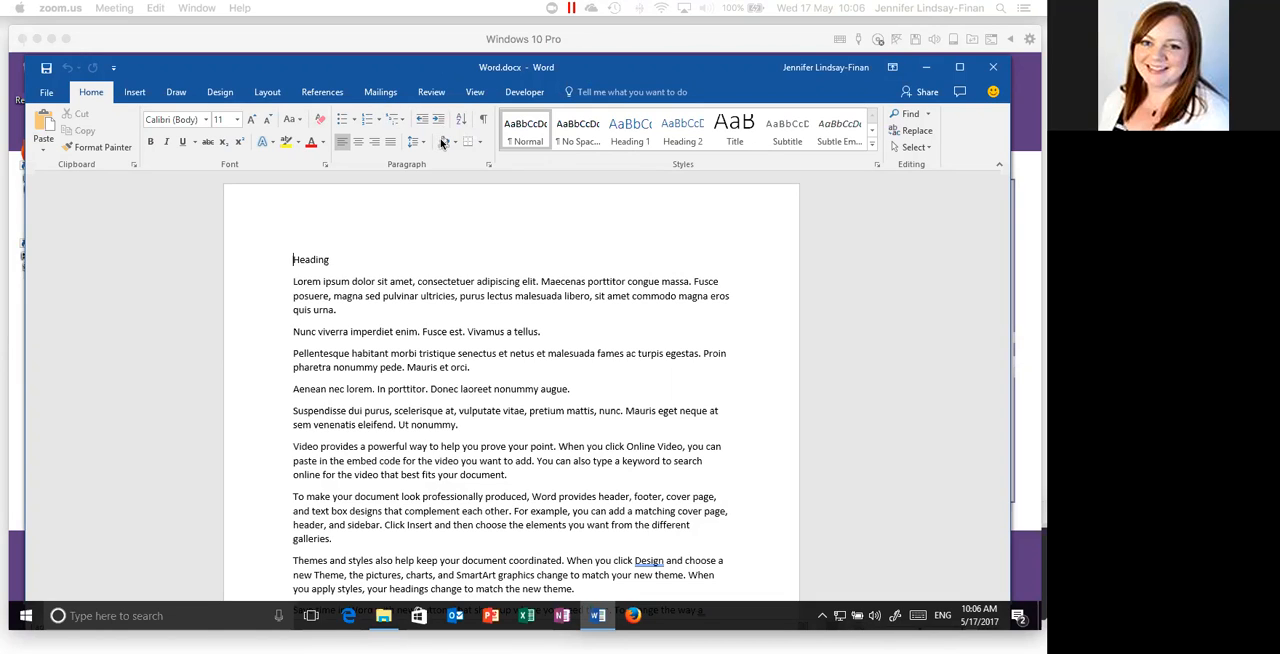
# - Apply the Heading 1 style to the "Heading" line at the start of the document
pyautogui.click(572, 150)
pyautogui.click(507, 154)
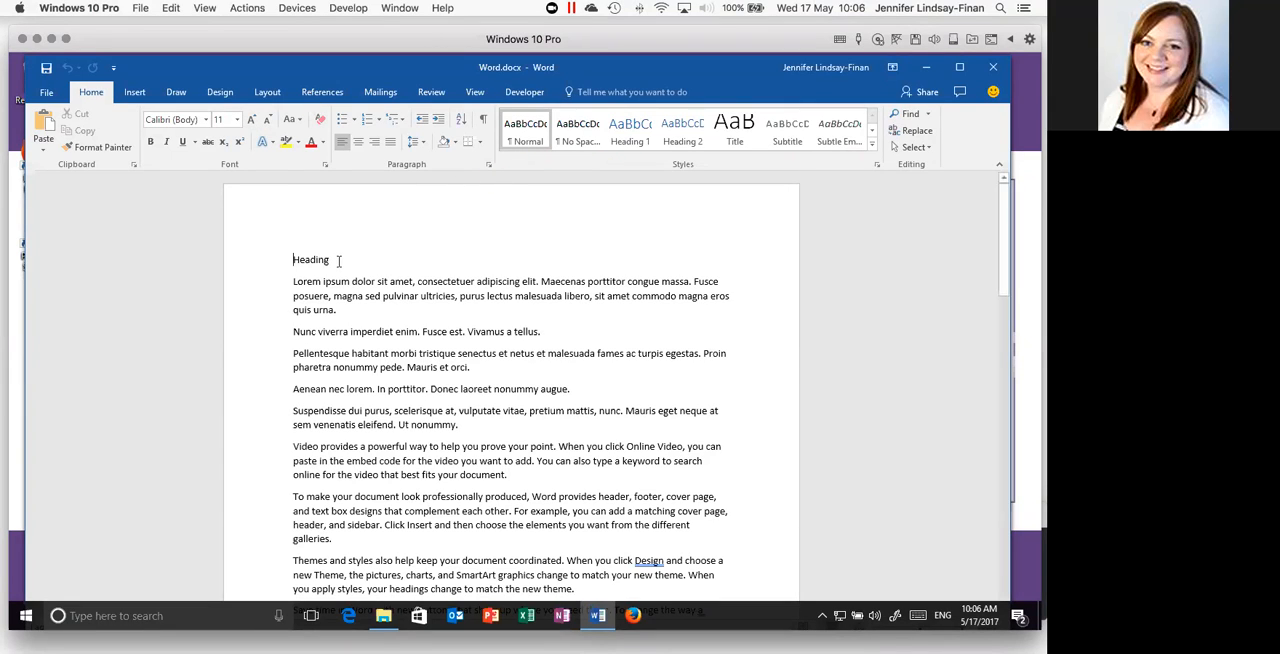
pyautogui.click(271, 259)
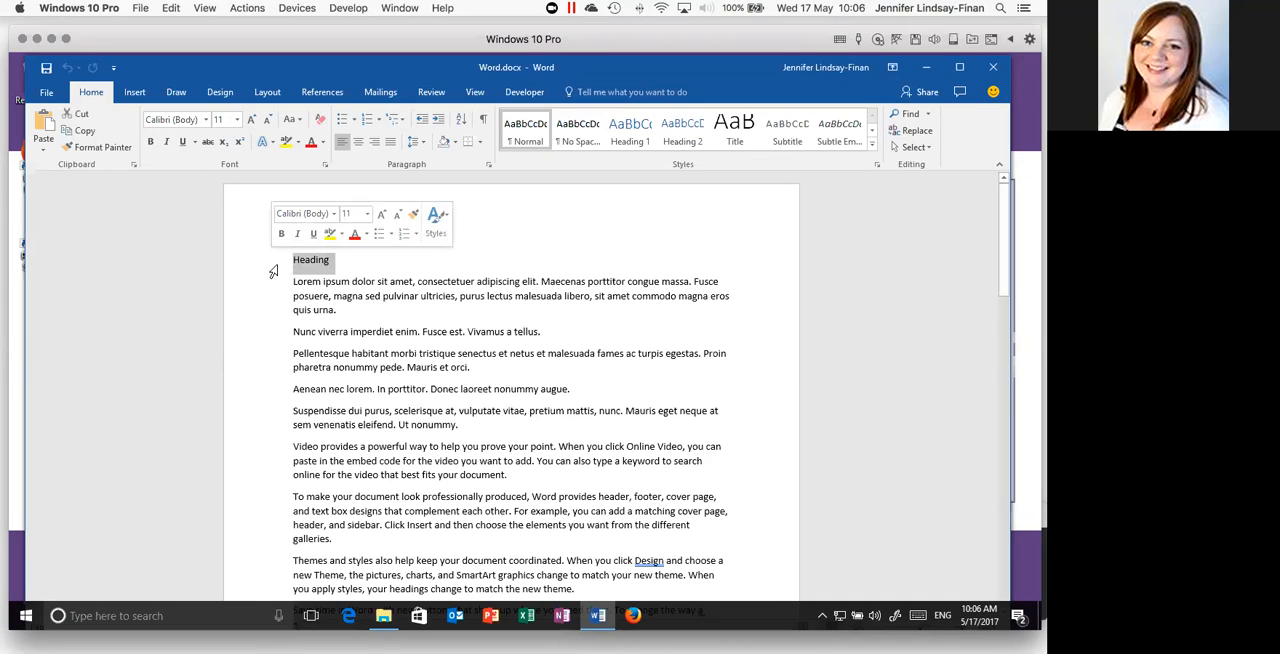
pyautogui.click(628, 140)
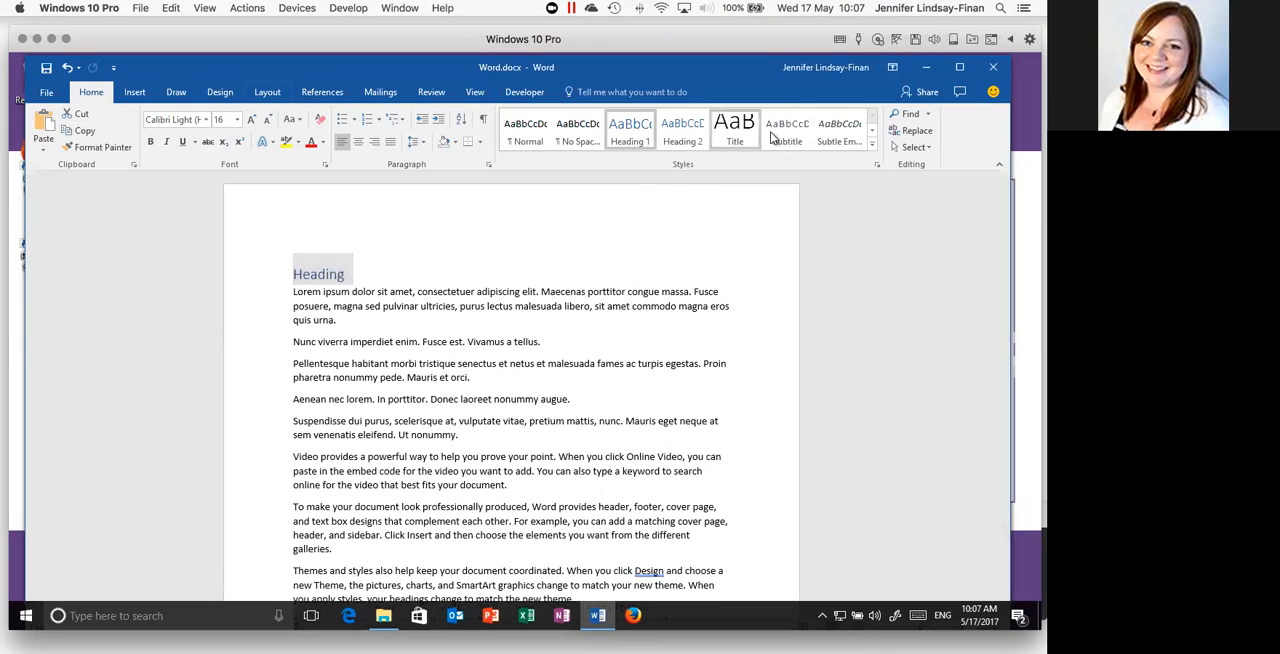
pyautogui.click(873, 150)
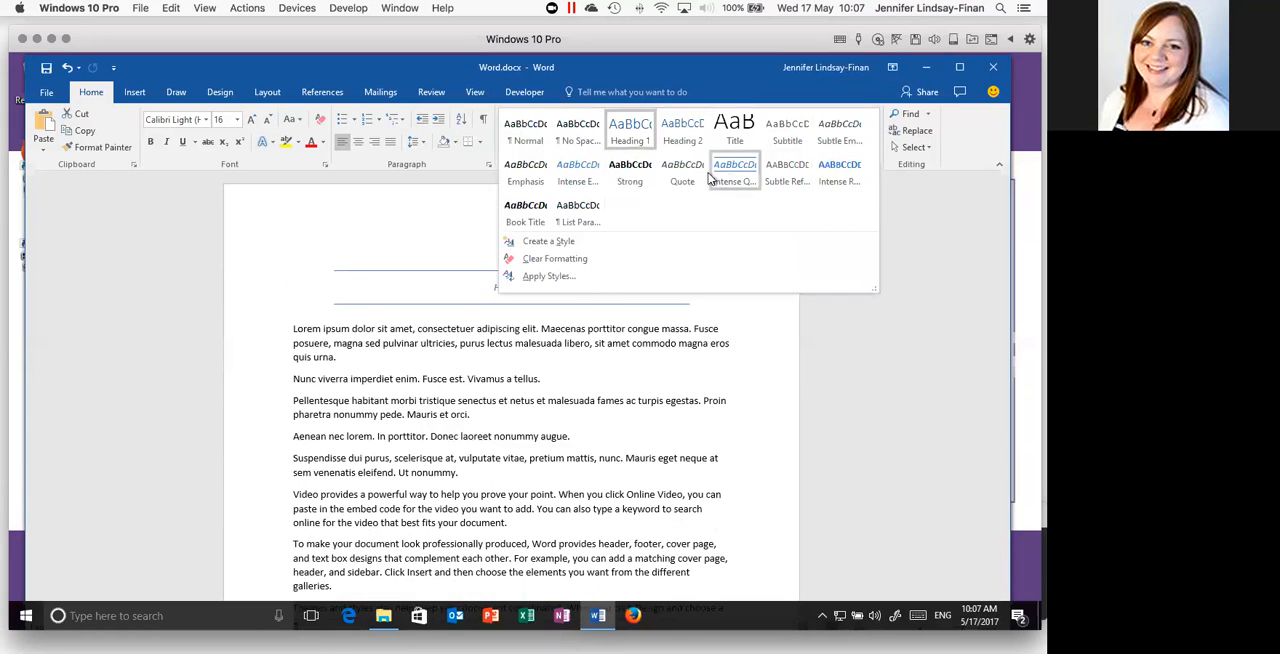
pyautogui.click(628, 133)
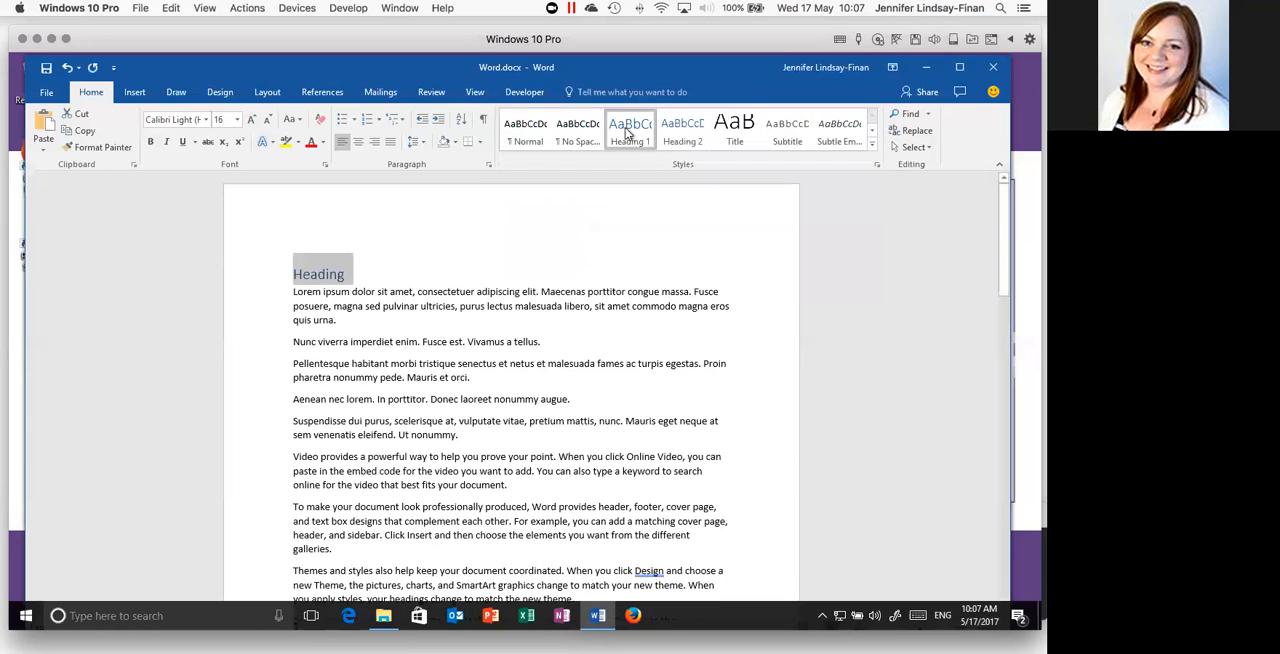
pyautogui.click(352, 276)
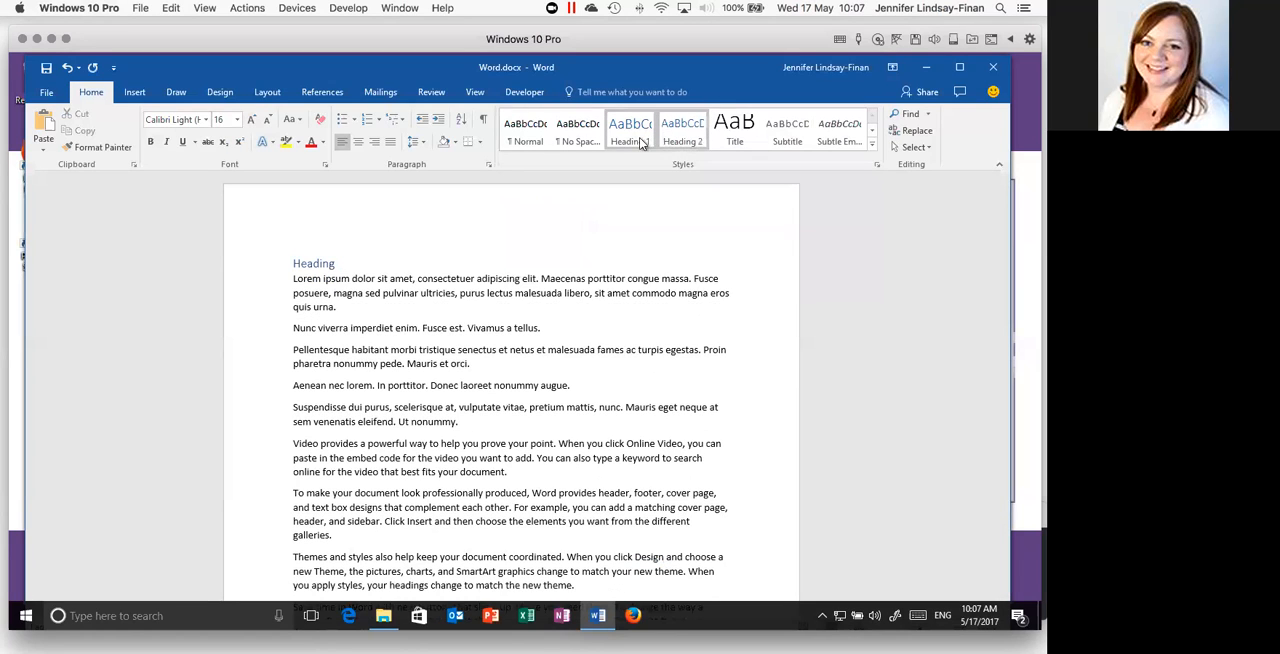
# - Modify the Heading 1 style to use a purple font color and bold text
pyautogui.moveTo(294, 274); pyautogui.dragTo(344, 276)
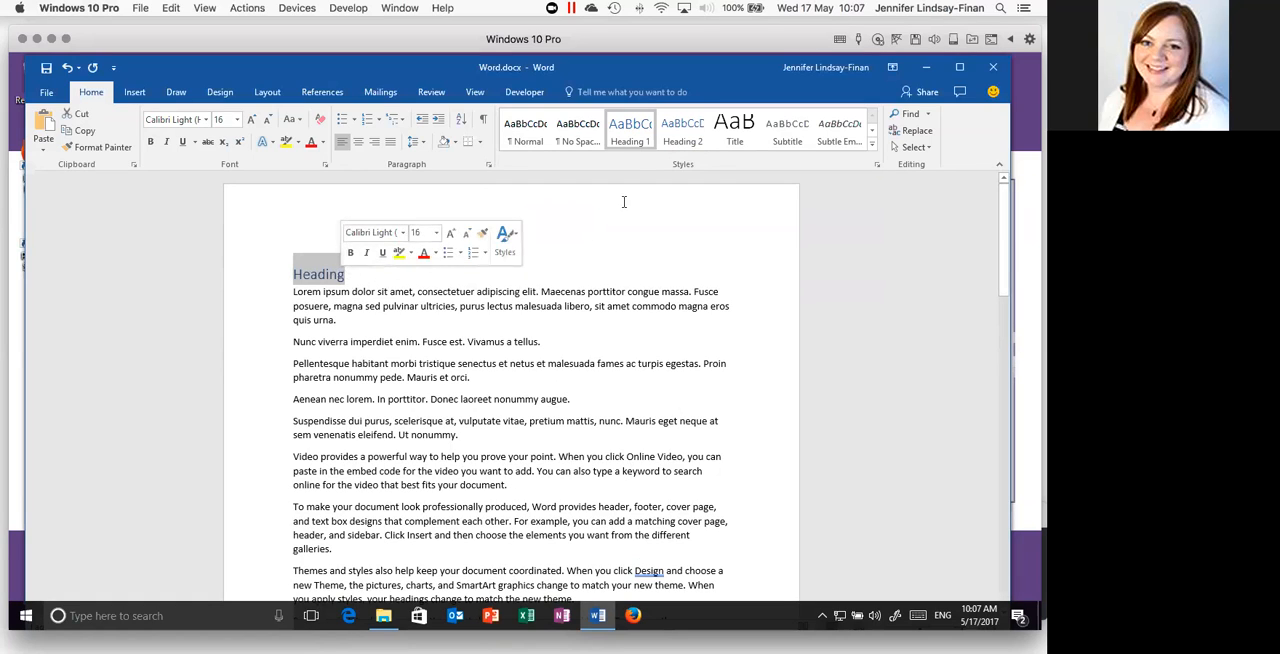
pyautogui.rightClick(626, 128)
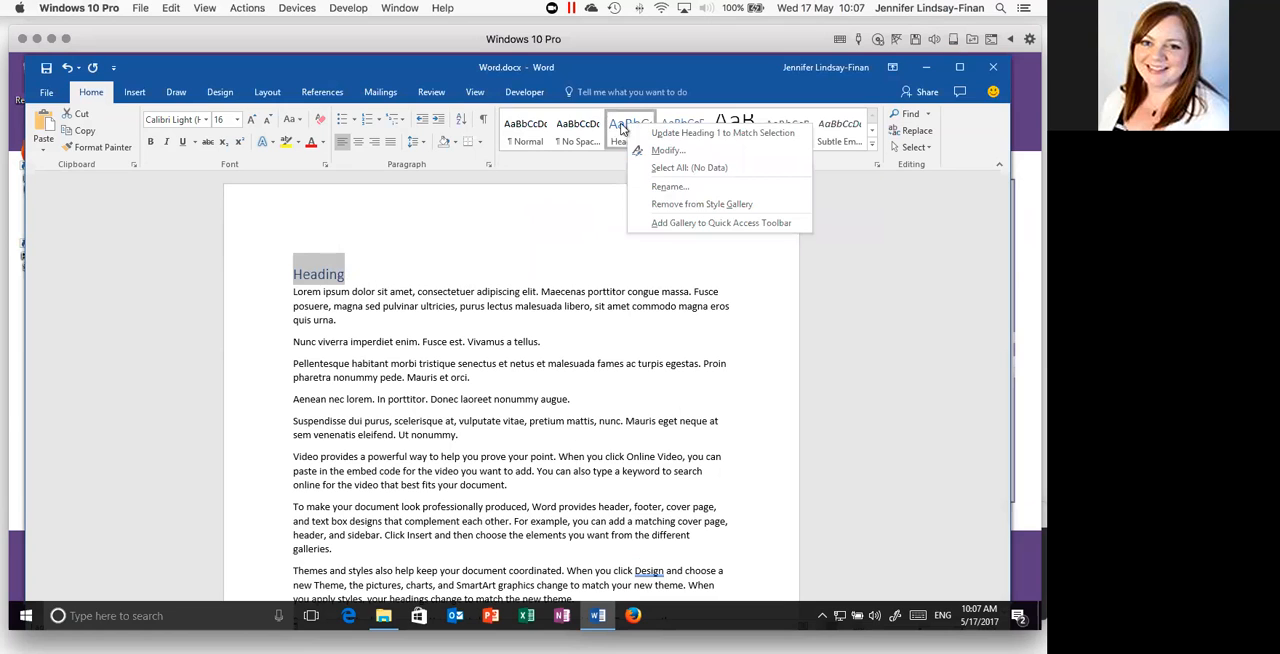
pyautogui.click(675, 153)
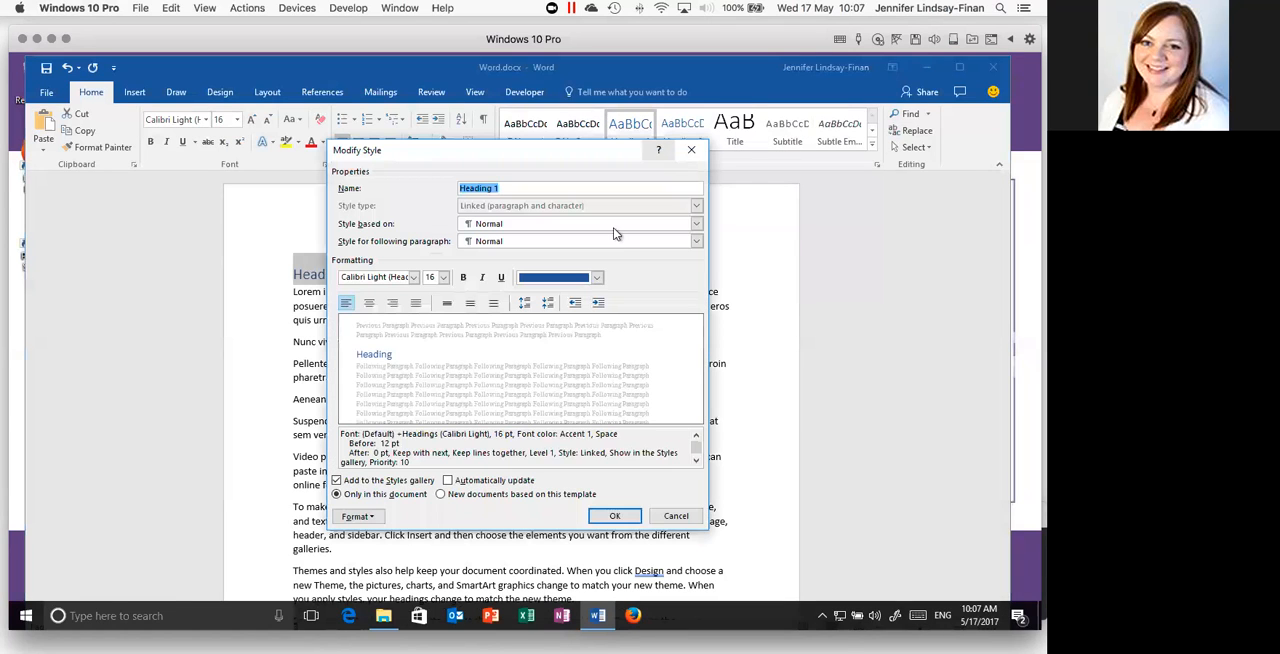
pyautogui.click(596, 278)
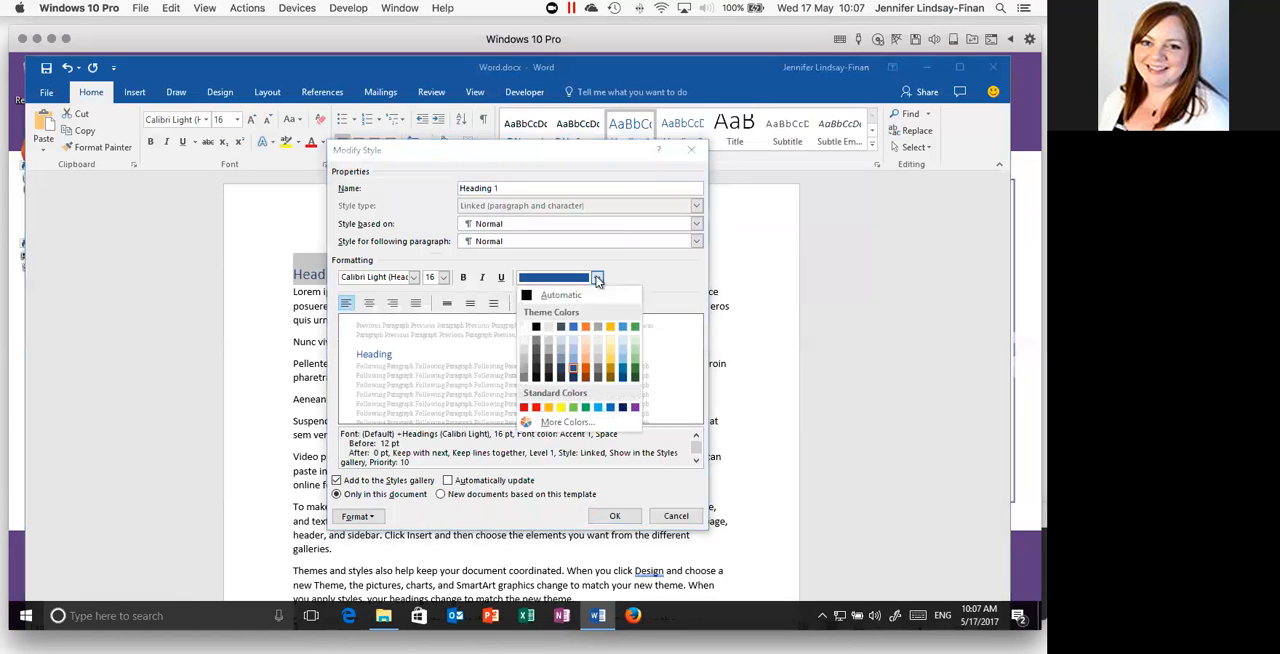
pyautogui.click(632, 405)
pyautogui.click(463, 277)
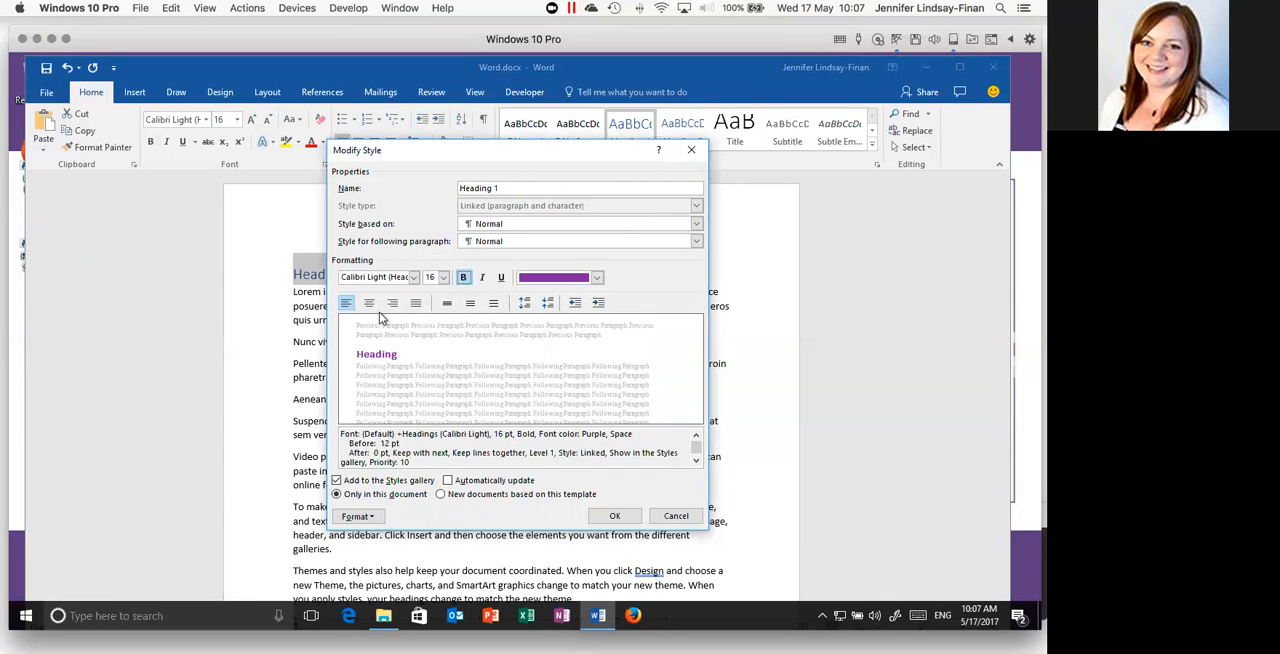
pyautogui.click(601, 518)
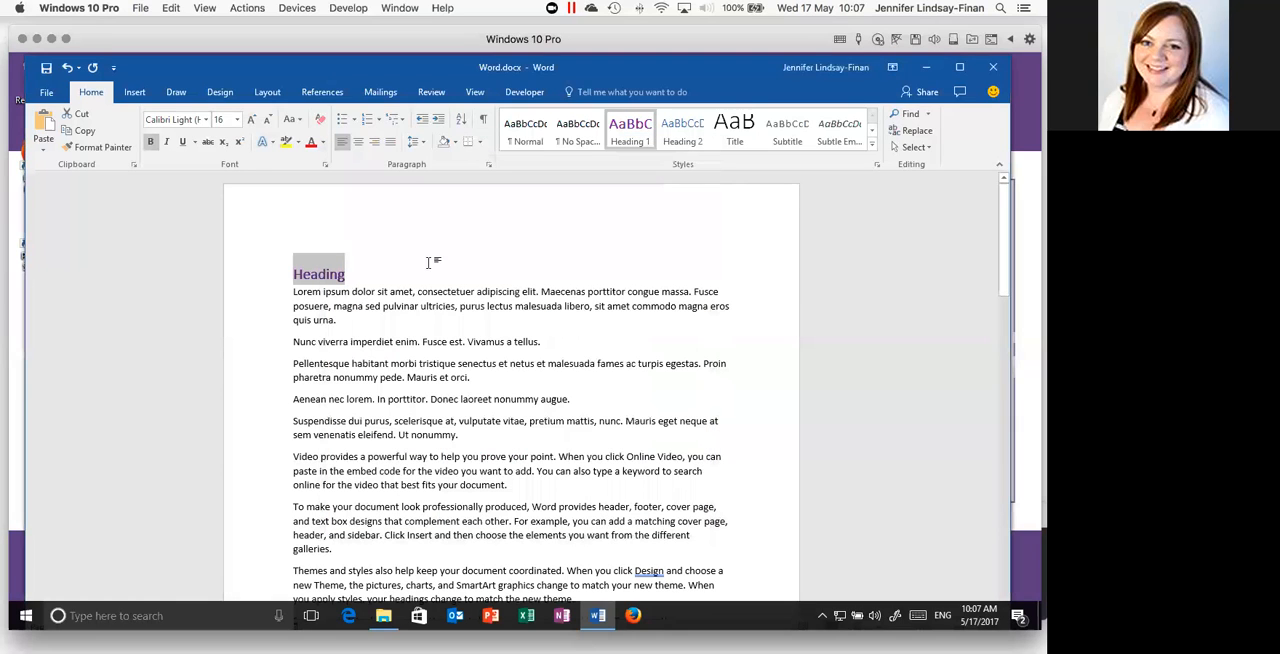
pyautogui.click(334, 307)
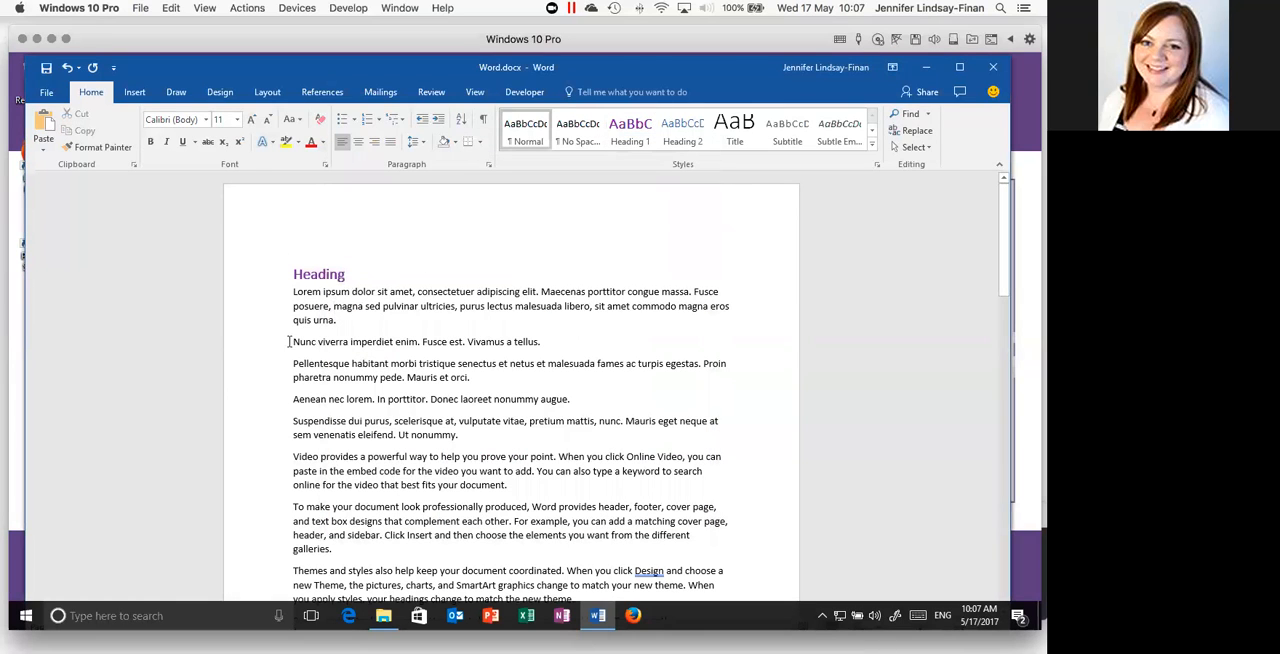
# - Apply the Heading 1 style to the line "Nunc viverra imperdiet enim. Fusce est. Vivamus a tellus."
pyautogui.click(274, 342)
pyautogui.click(628, 128)
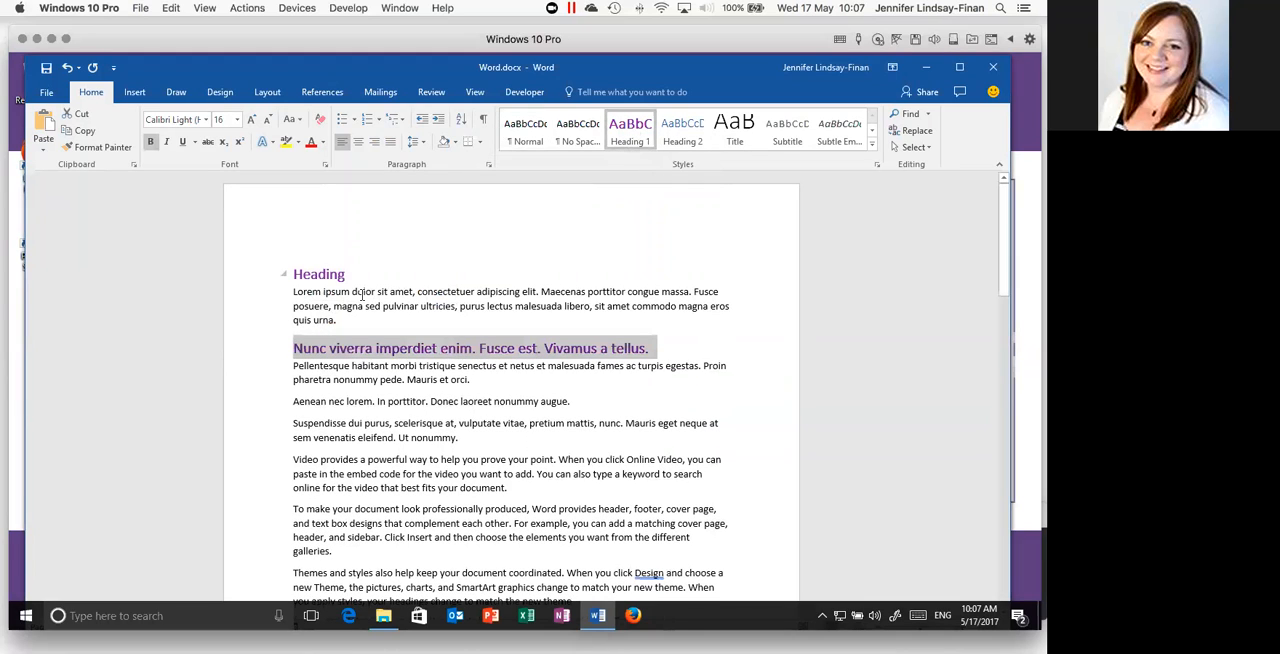
pyautogui.click(487, 310)
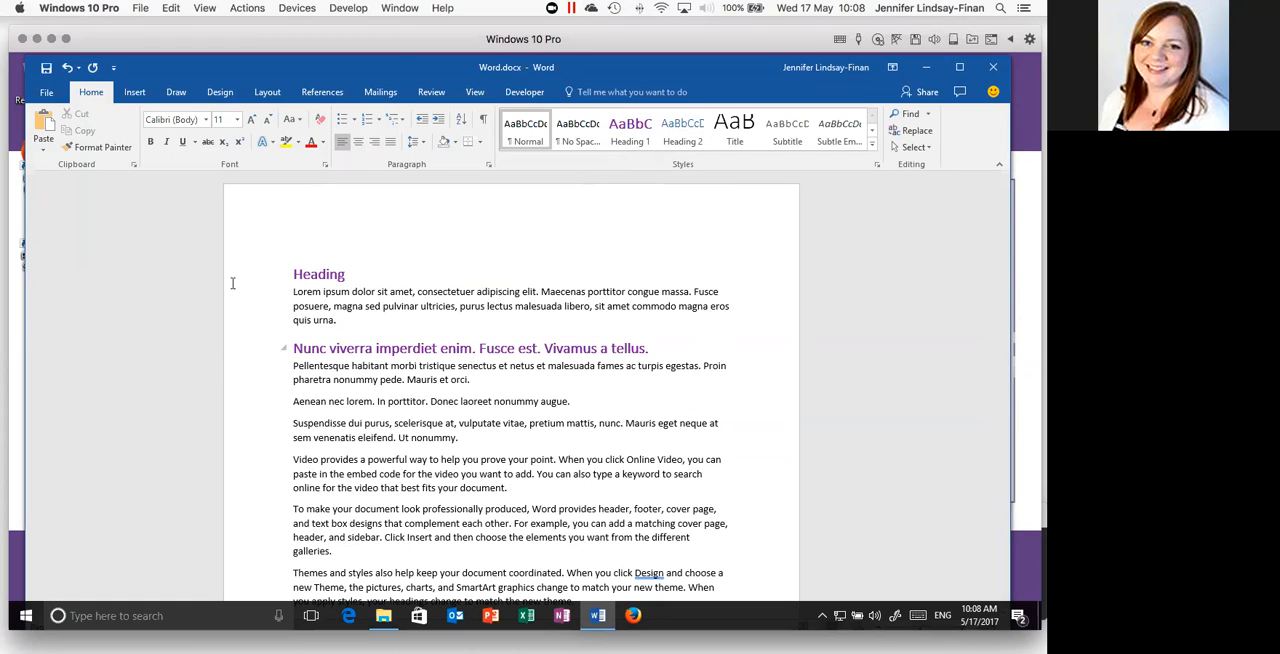
pyautogui.click(631, 131)
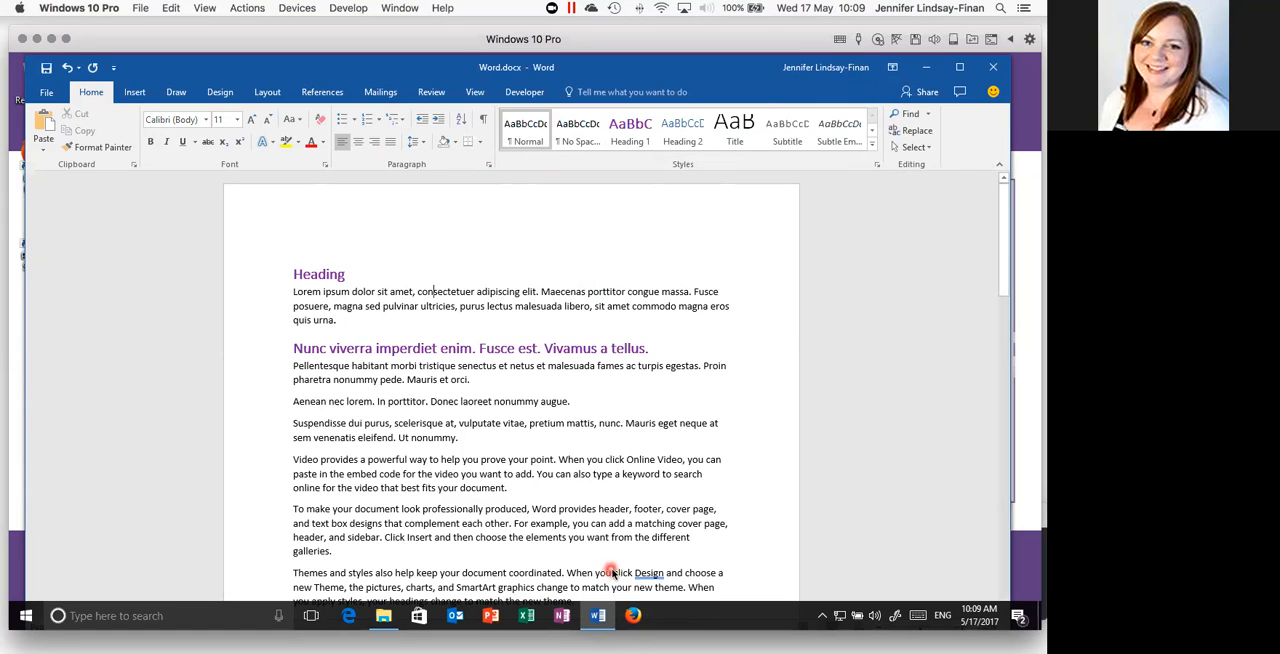
pyautogui.click(506, 389)
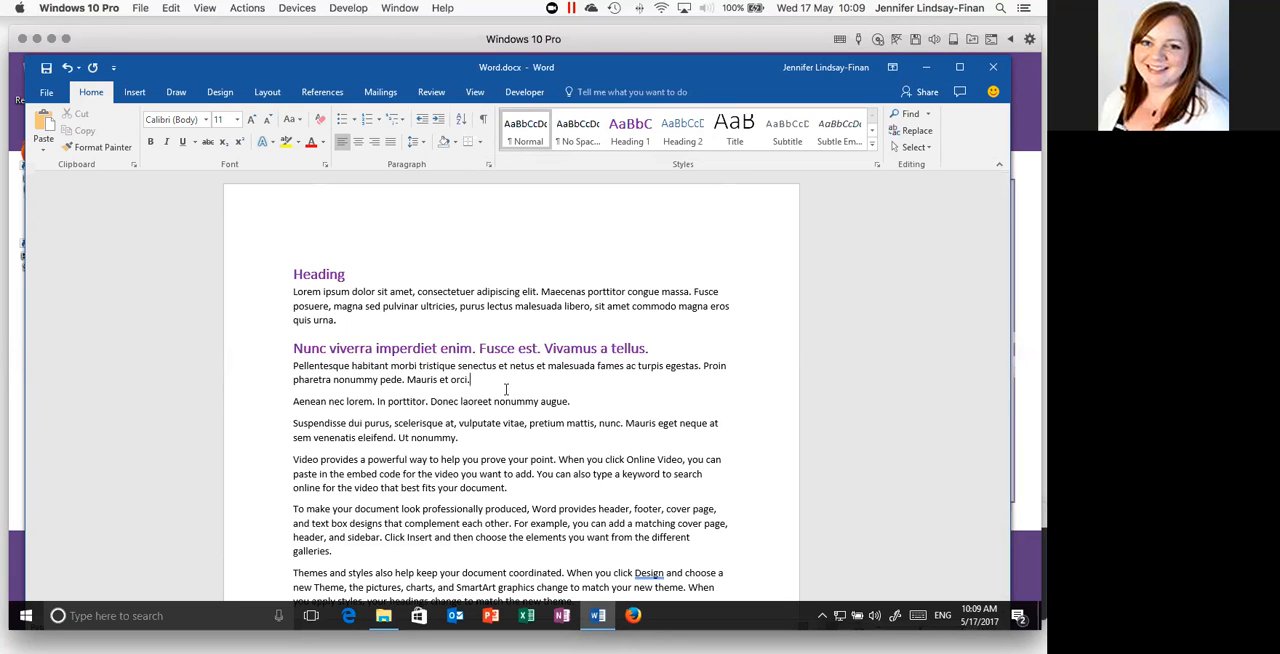
# - Add two empty paragraphs after the first body paragraph, which ends with "quis urna."
pyautogui.click(359, 325)
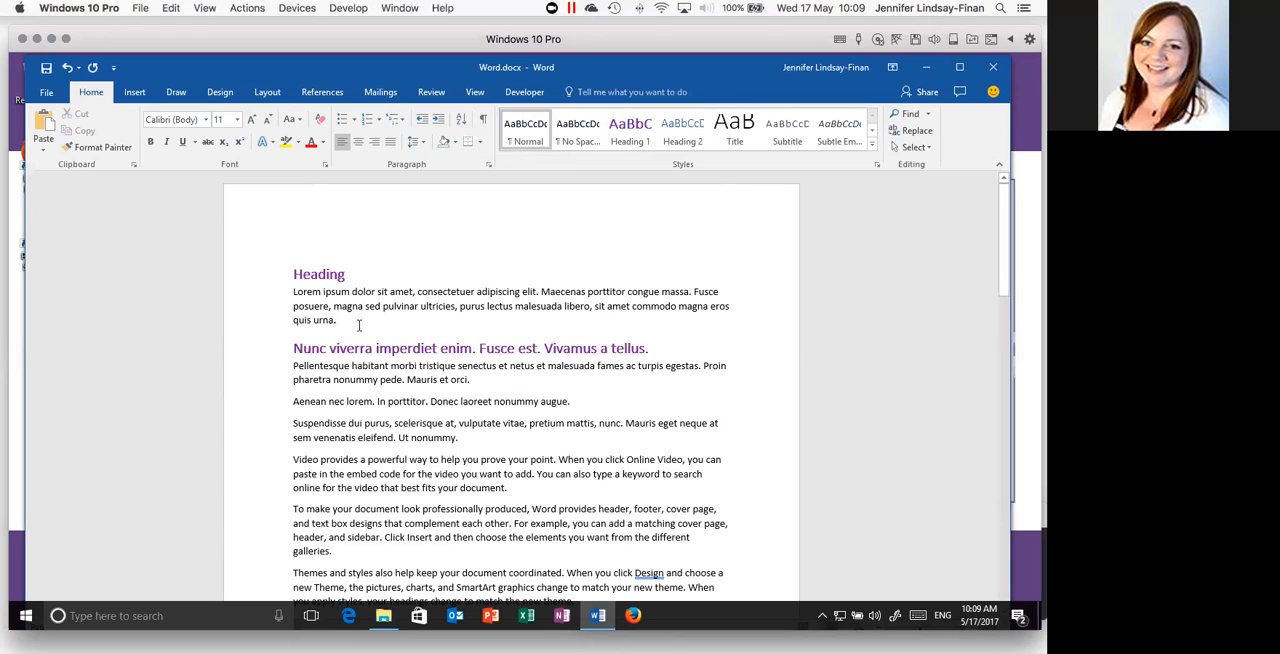
pyautogui.press('Return')
pyautogui.press('Return')
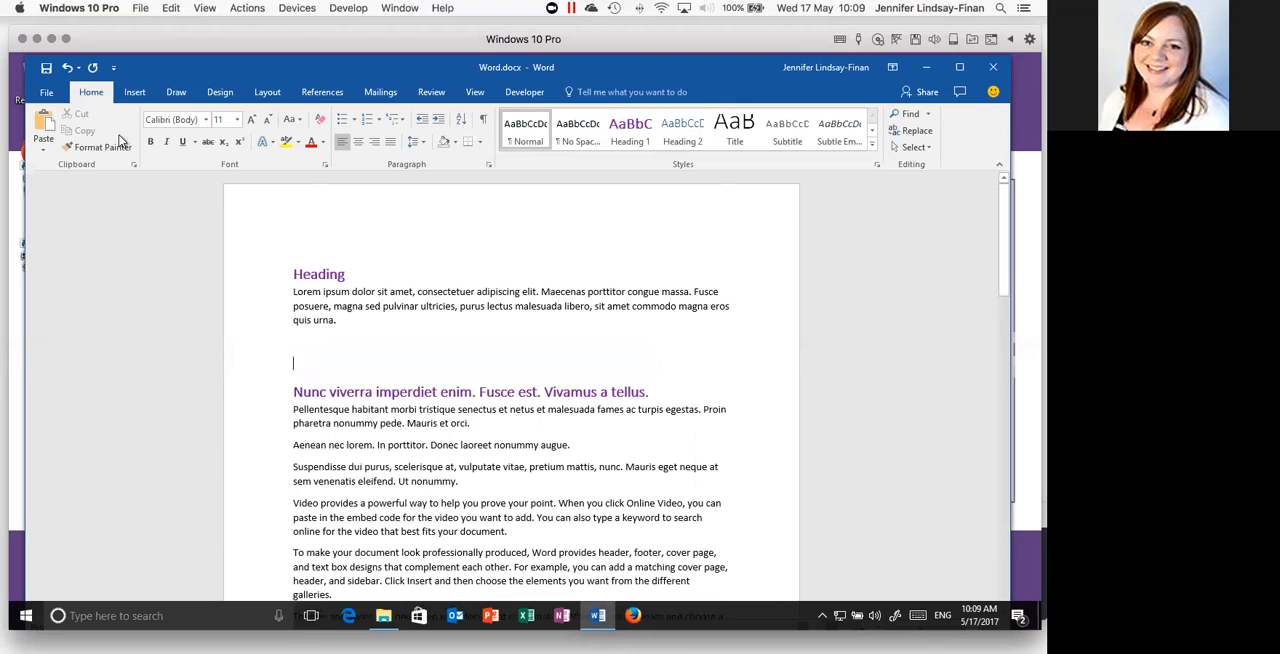
# - Insert a Continuous Block Process SmartArt graphic from the Process category at the empty paragraph
pyautogui.click(130, 93)
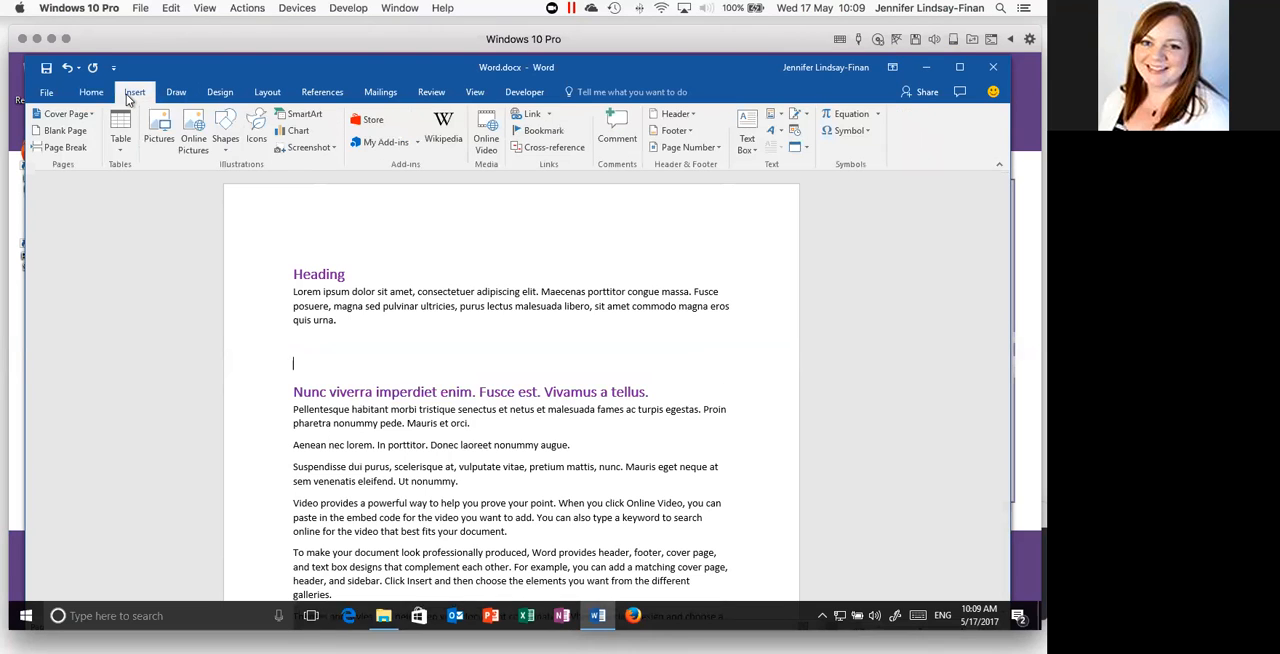
pyautogui.click(305, 117)
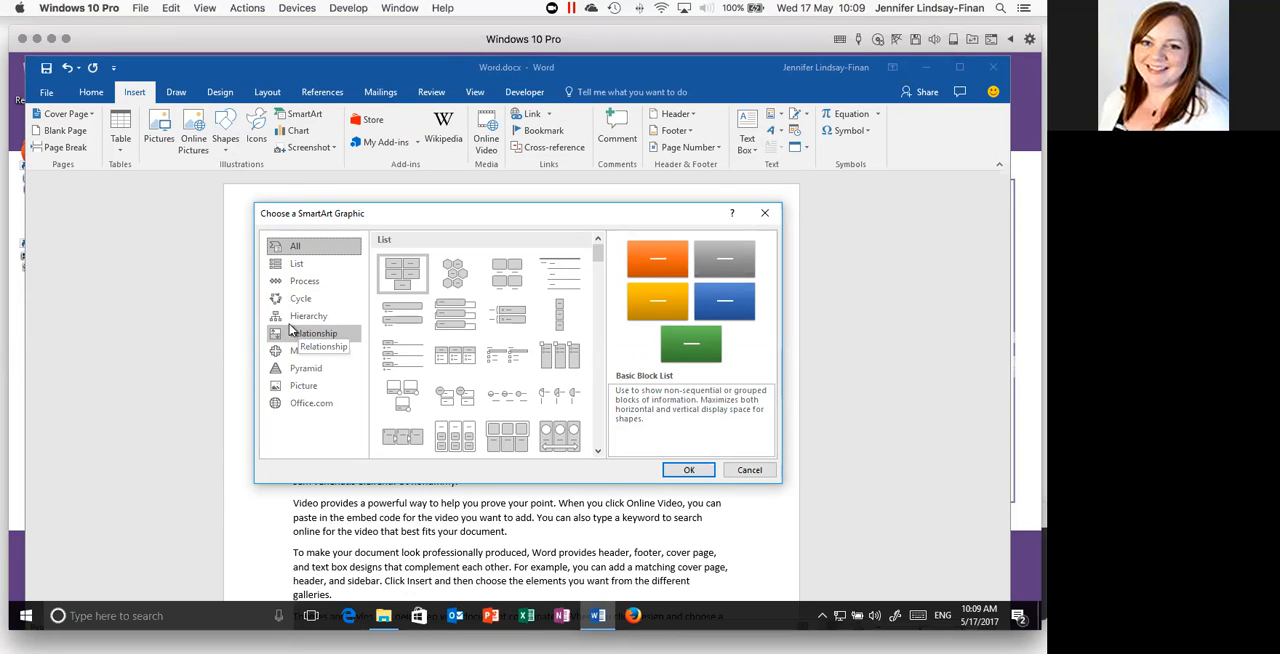
pyautogui.click(290, 286)
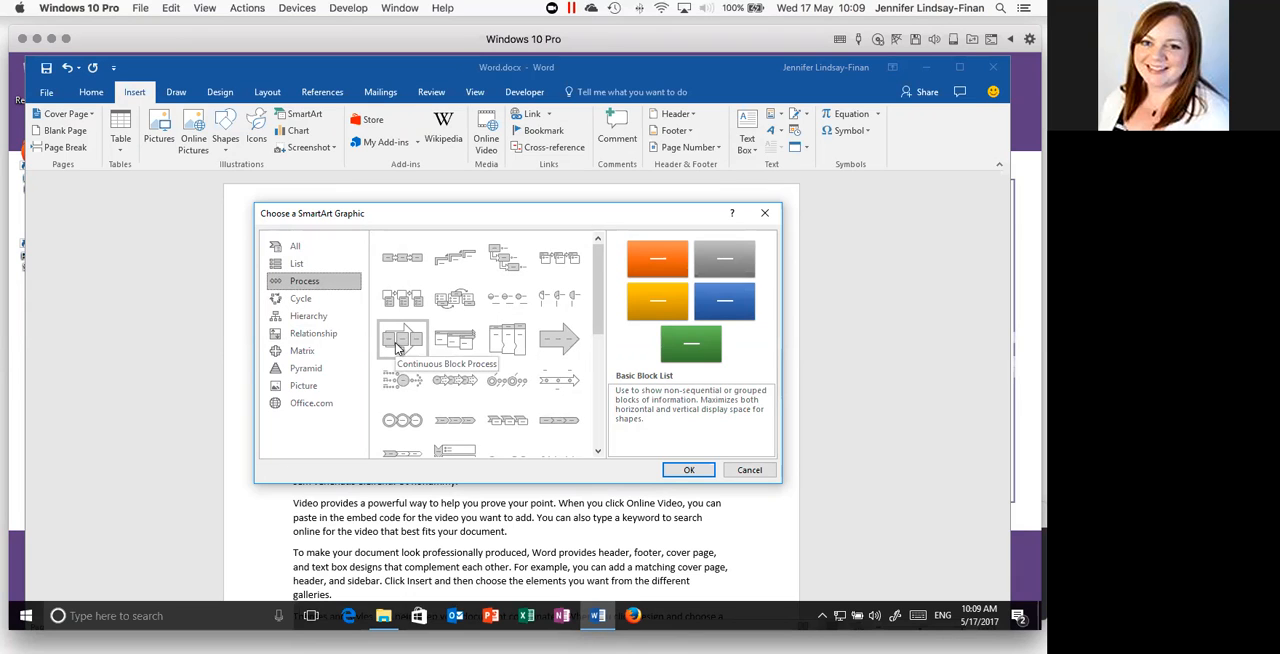
pyautogui.scroll(-2, 596, 392)
pyautogui.scroll(3, 596, 392)
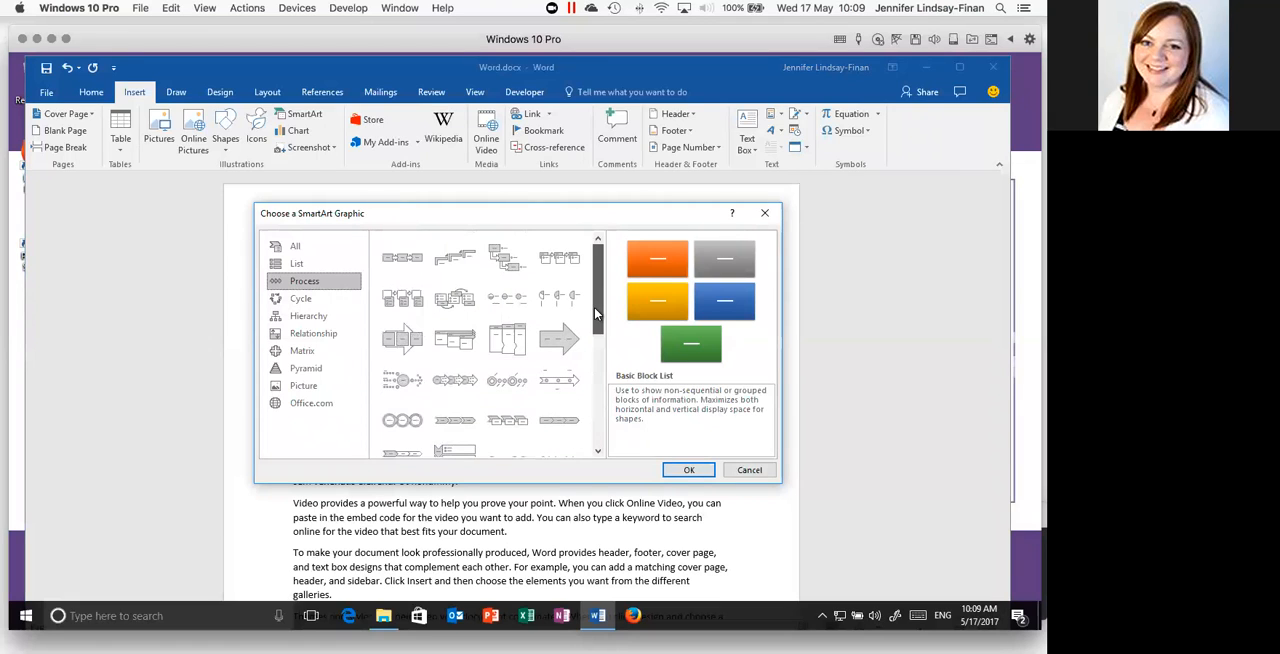
pyautogui.click(404, 341)
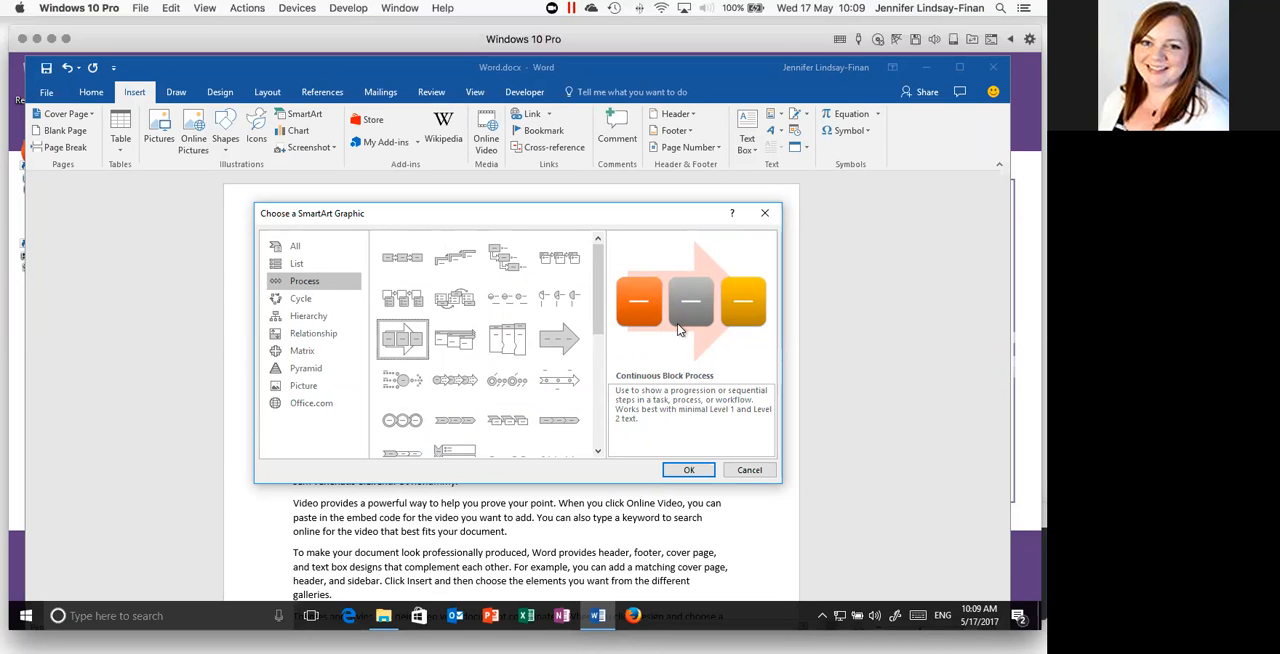
pyautogui.click(683, 468)
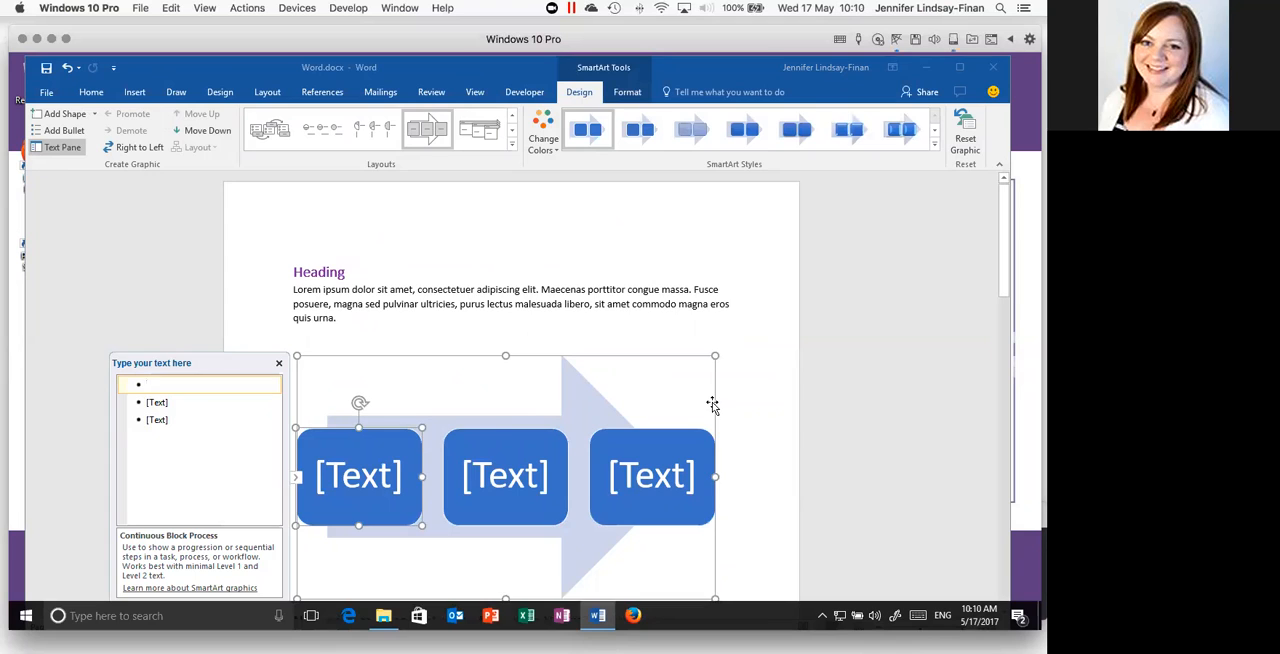
# - Label the three SmartArt blocks "step one", "step two" and "step three", and return to the body text
pyautogui.scroll(-1, 686, 408)
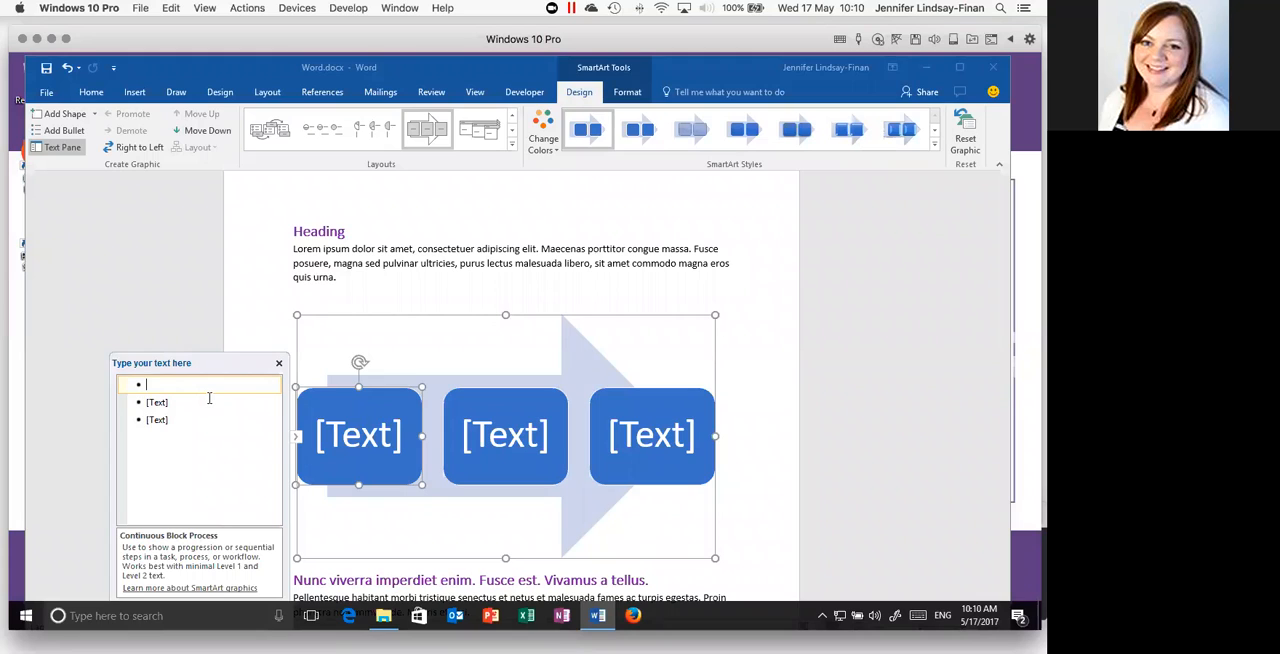
pyautogui.write('step one')
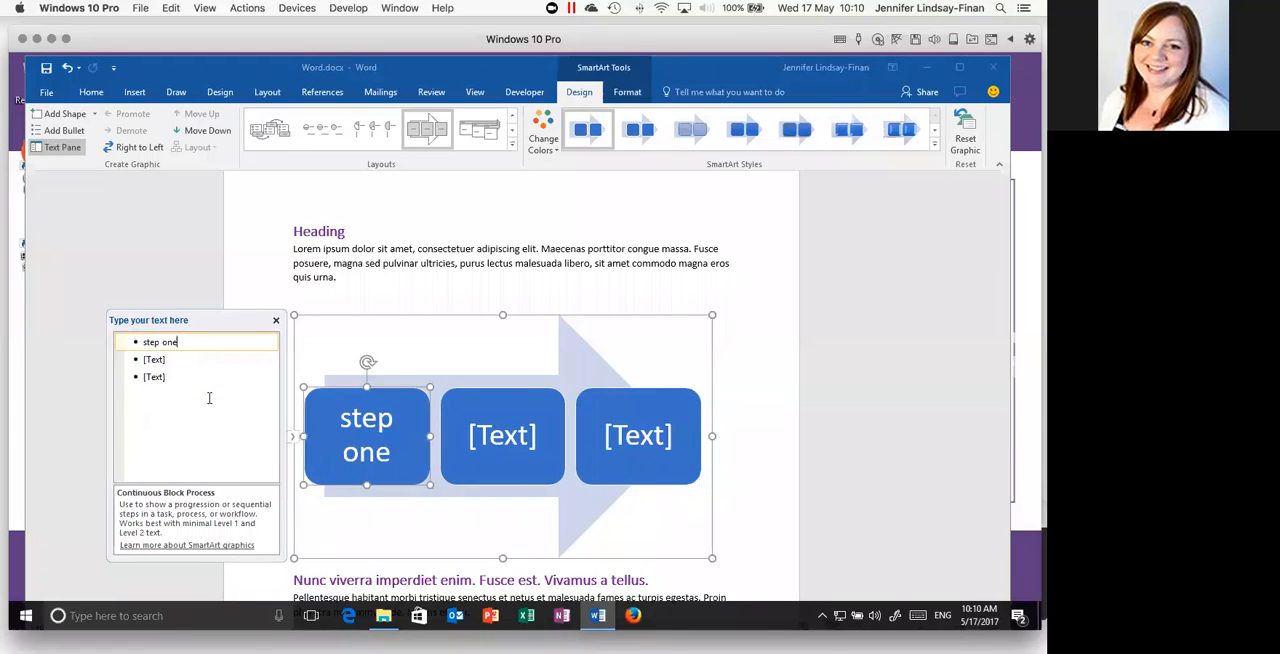
pyautogui.click(206, 366)
pyautogui.write('ste')
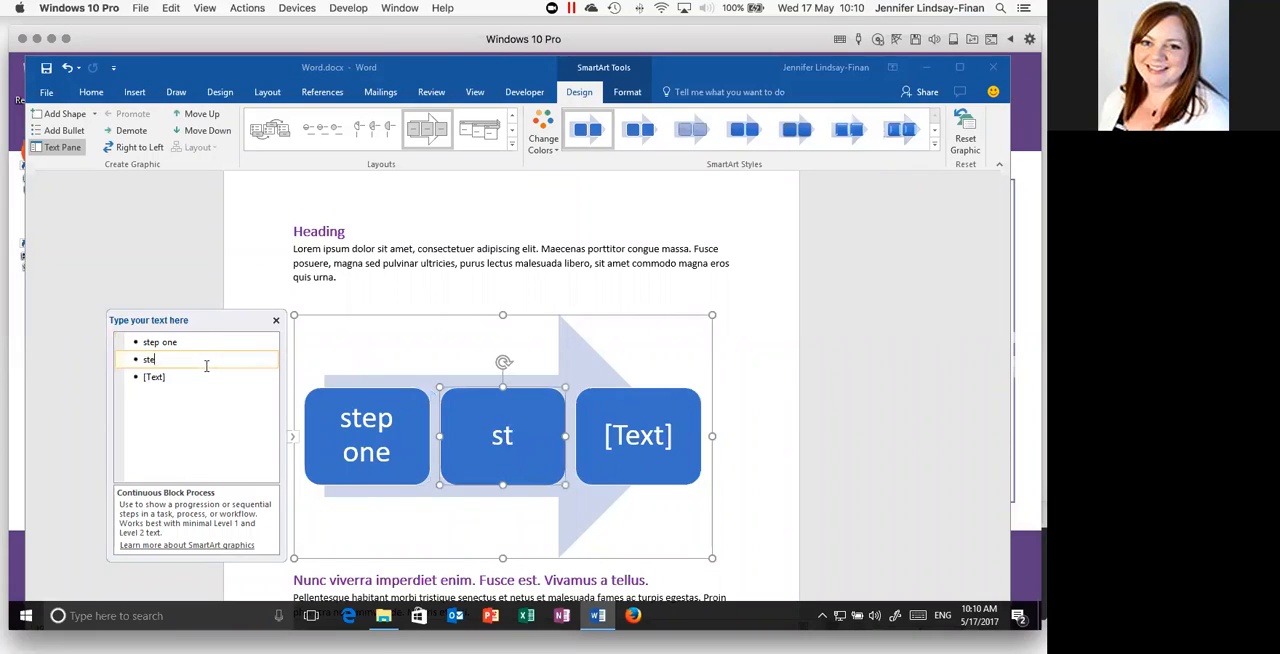
pyautogui.write('p two')
pyautogui.click(195, 380)
pyautogui.write('step three')
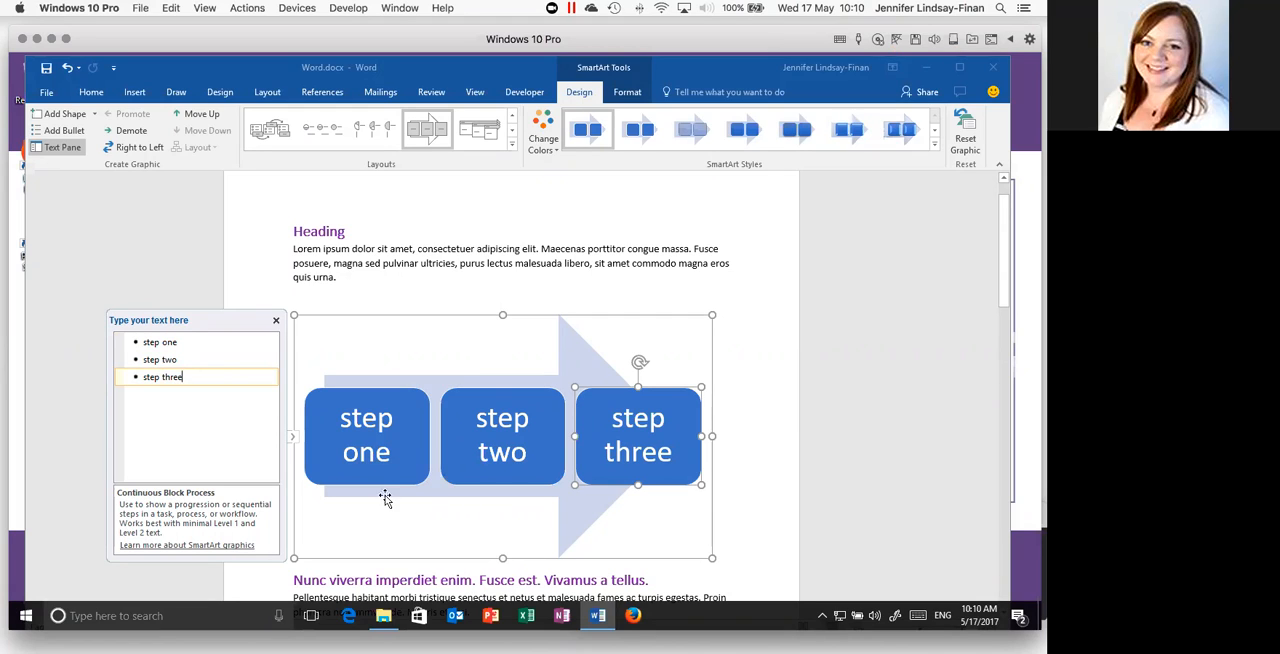
pyautogui.click(757, 464)
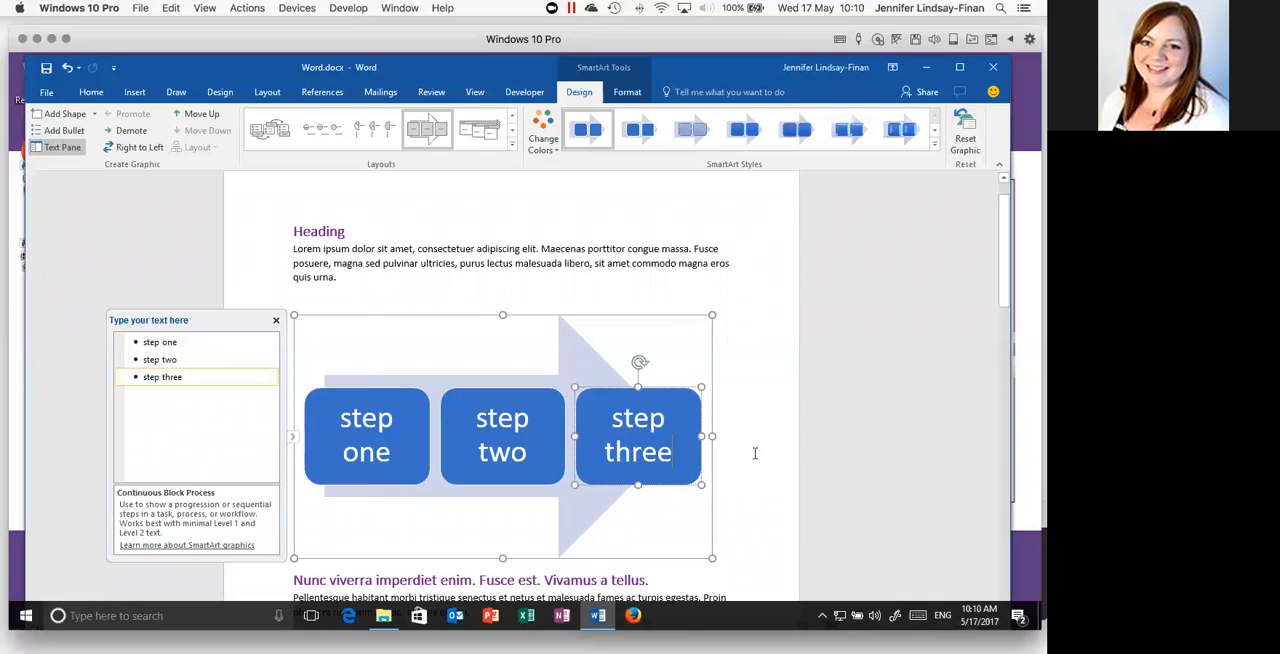
pyautogui.click(622, 266)
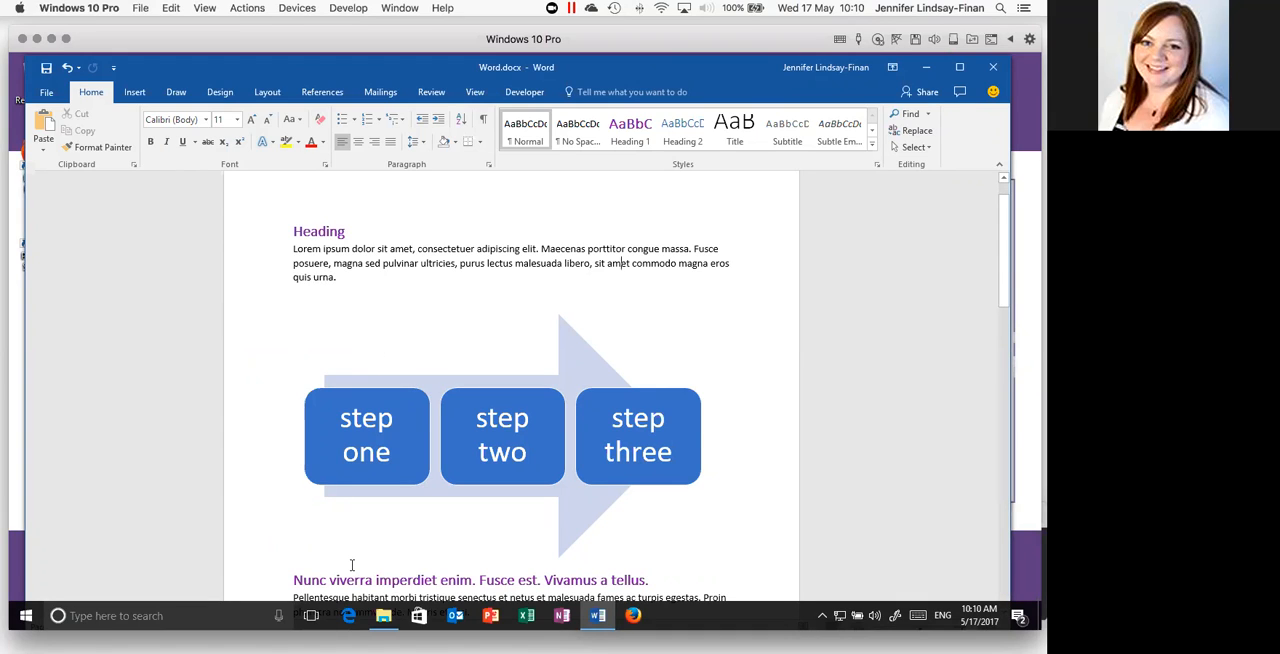
# - Change the SmartArt graphic's colors to Colored Fill - Accent 3
pyautogui.click(394, 371)
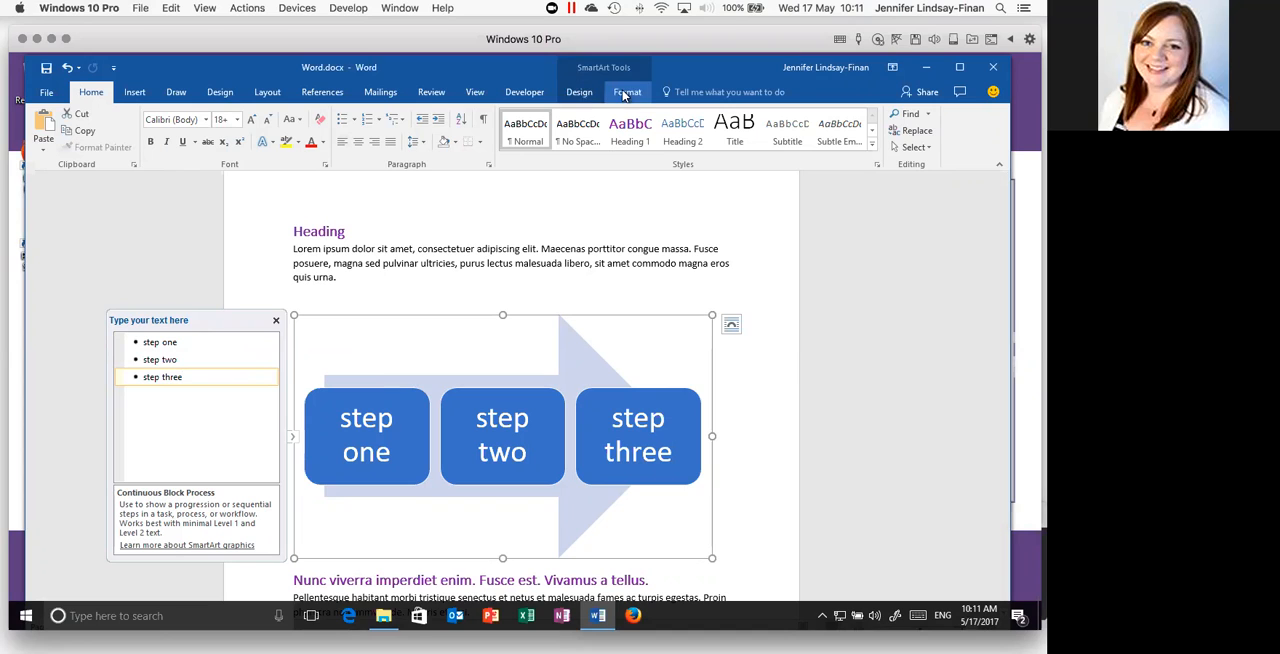
pyautogui.click(582, 94)
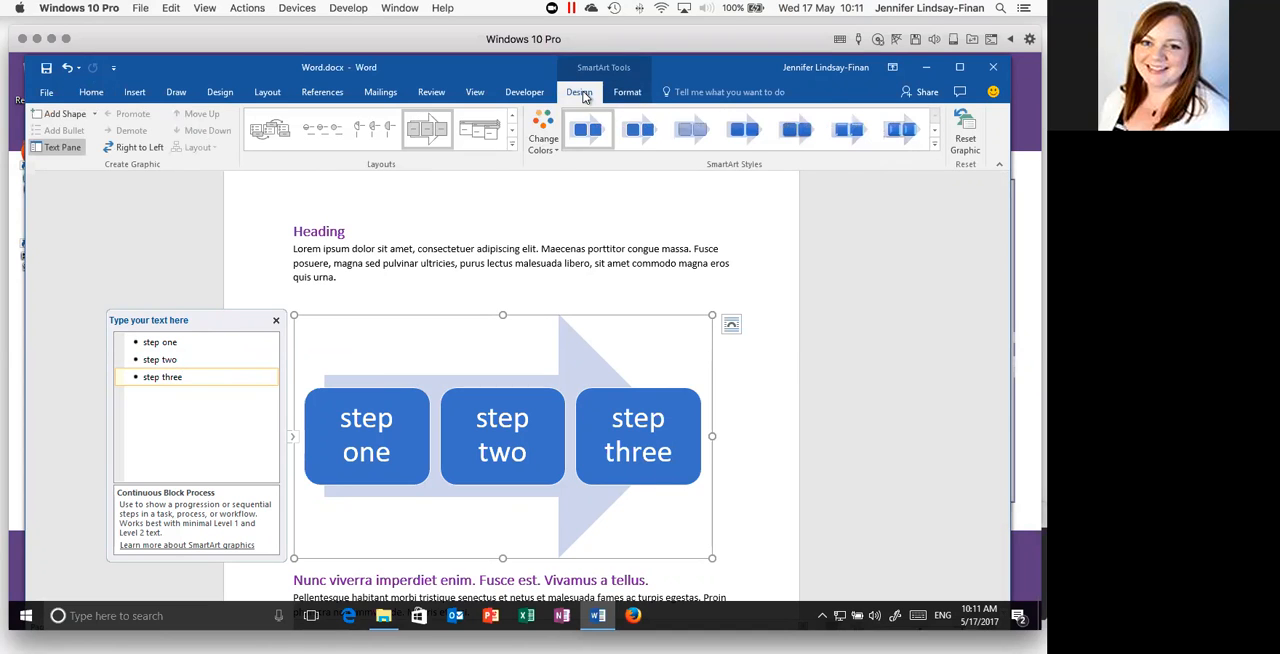
pyautogui.click(543, 143)
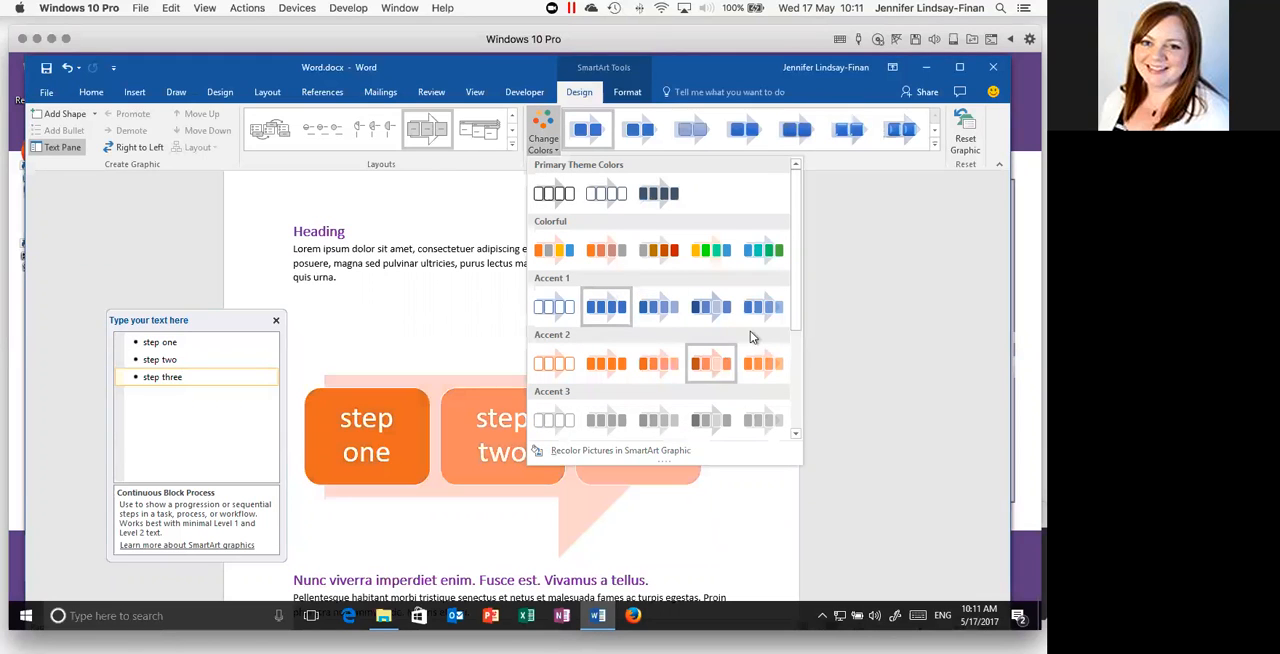
pyautogui.click(601, 421)
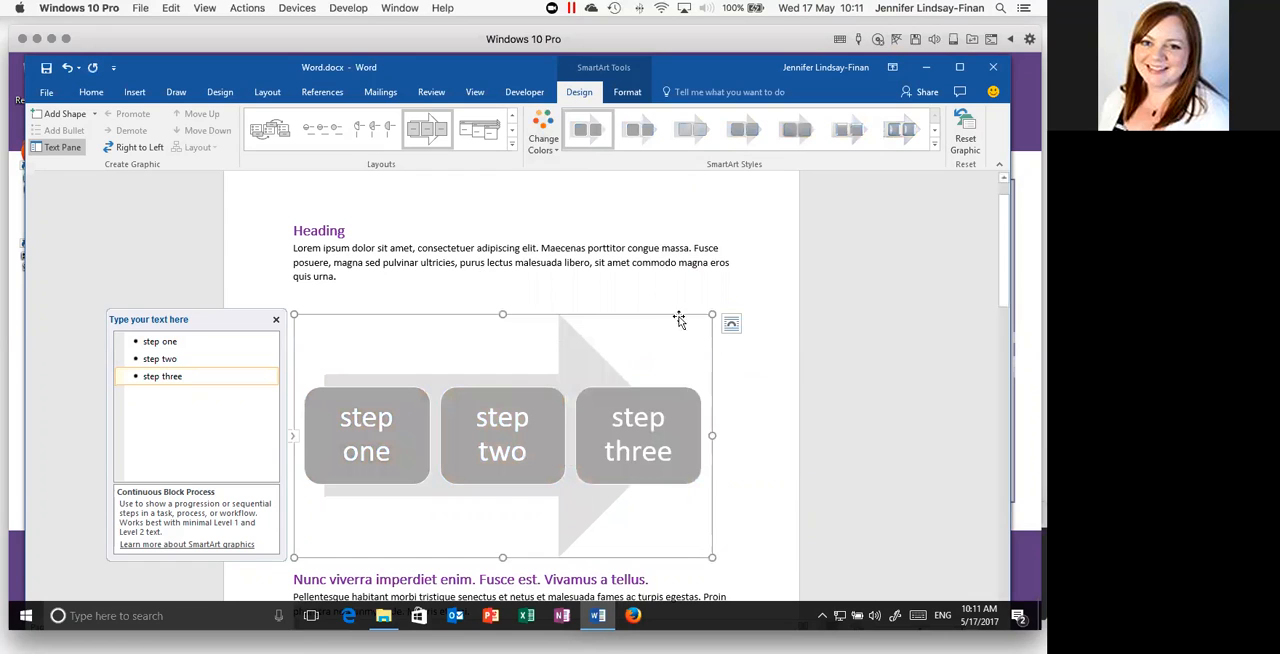
# - Shrink the SmartArt graphic to about two thirds of the text width and apply the third SmartArt style, with shaded outlined blocks and dark text
pyautogui.moveTo(712, 314); pyautogui.dragTo(588, 363)
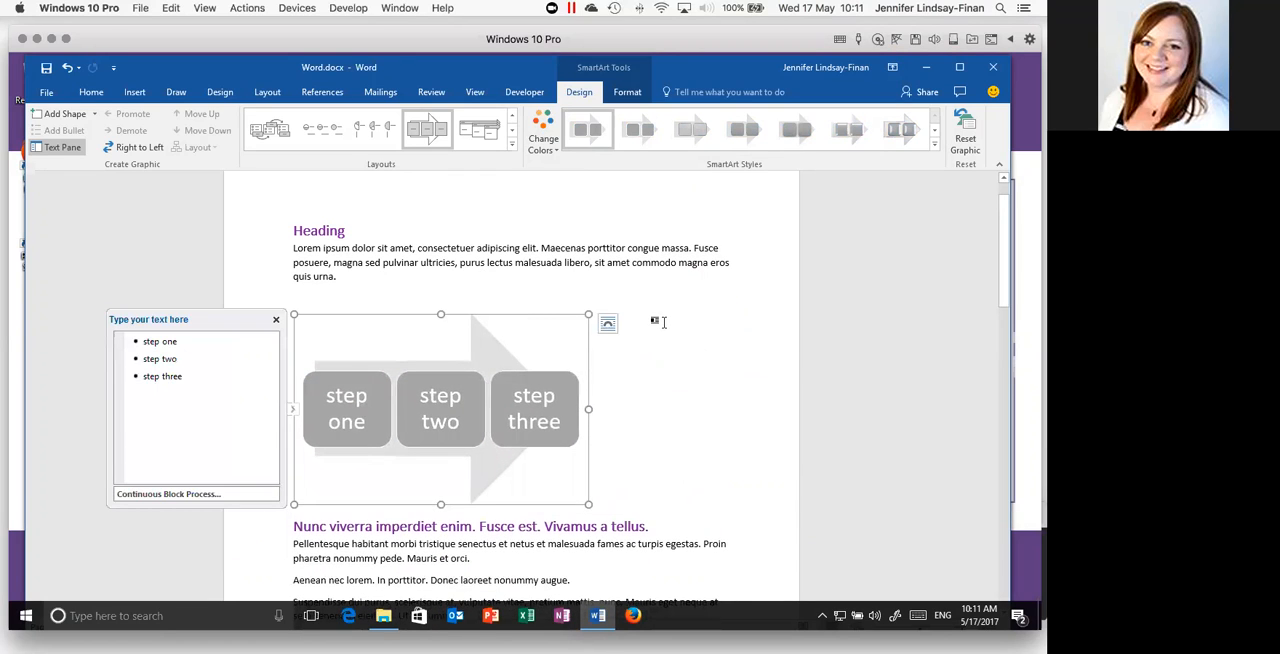
pyautogui.click(628, 92)
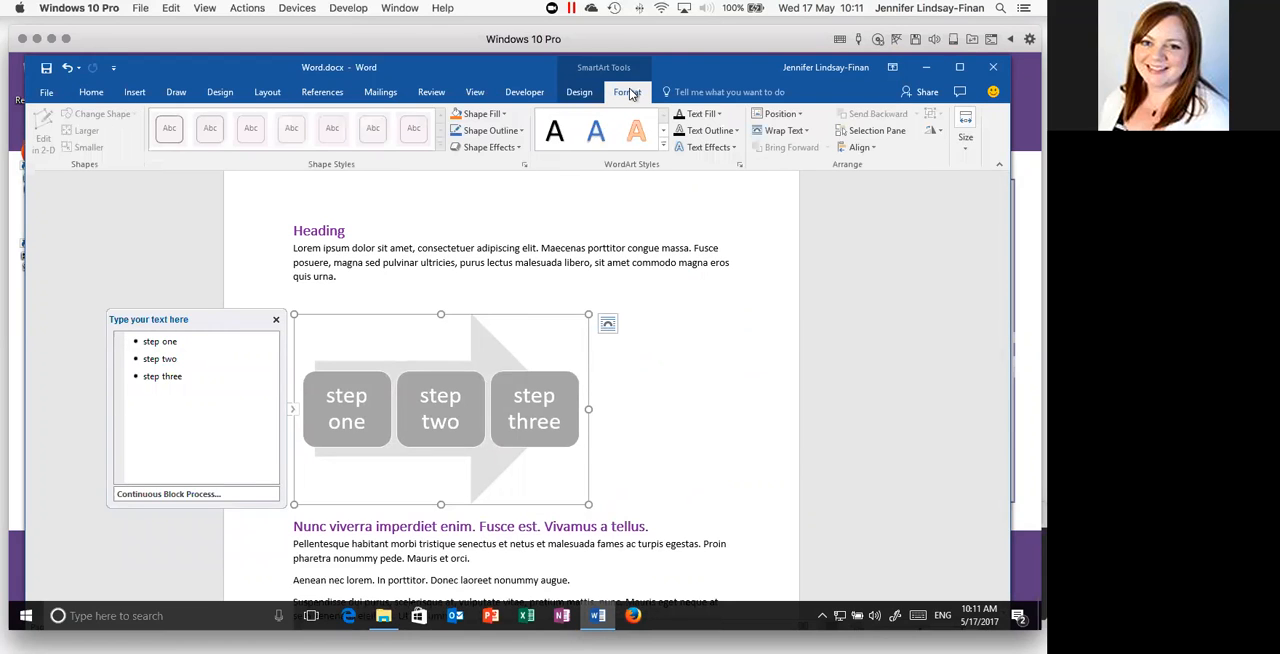
pyautogui.click(578, 94)
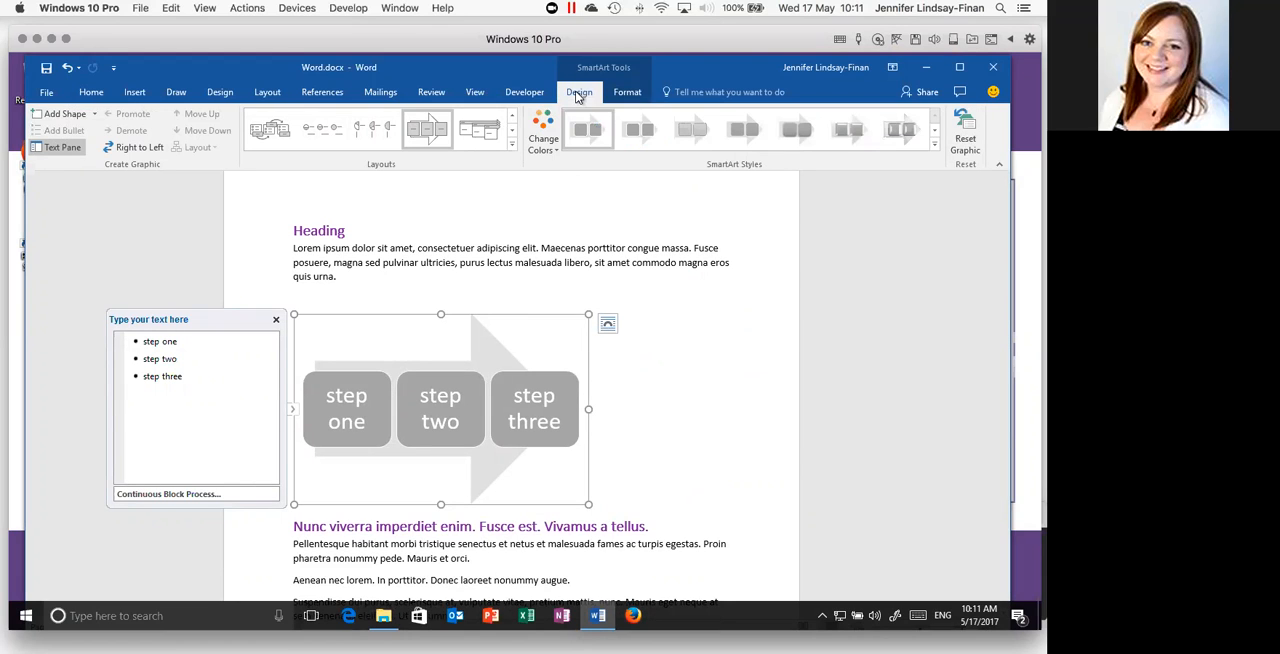
pyautogui.click(692, 129)
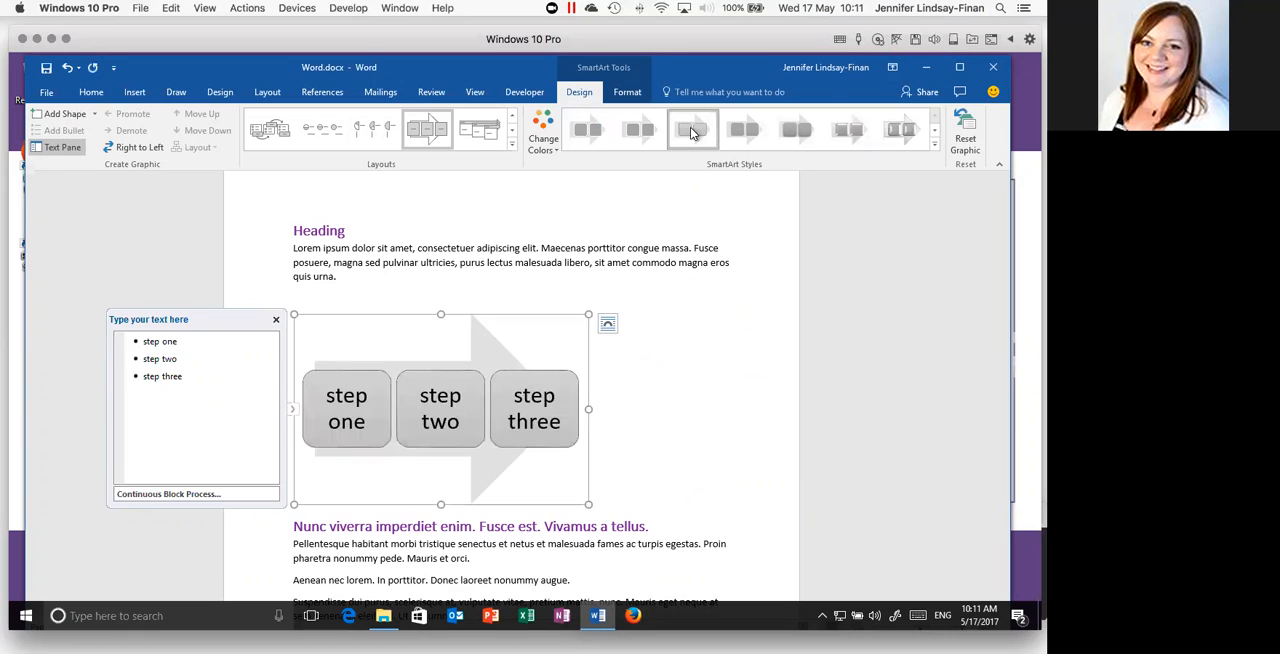
pyautogui.click(733, 398)
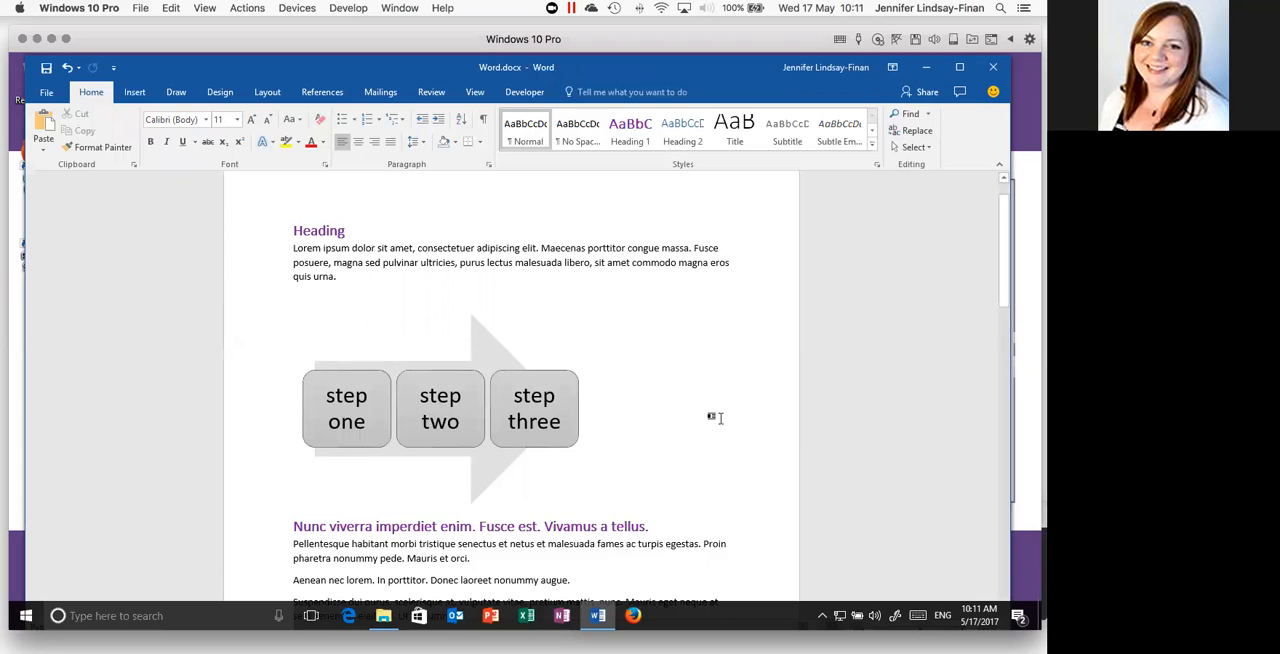
# - Add two empty paragraphs after the body paragraph ending with "Ut nonummy." and place the cursor on the first empty line
pyautogui.scroll(-2, 715, 418)
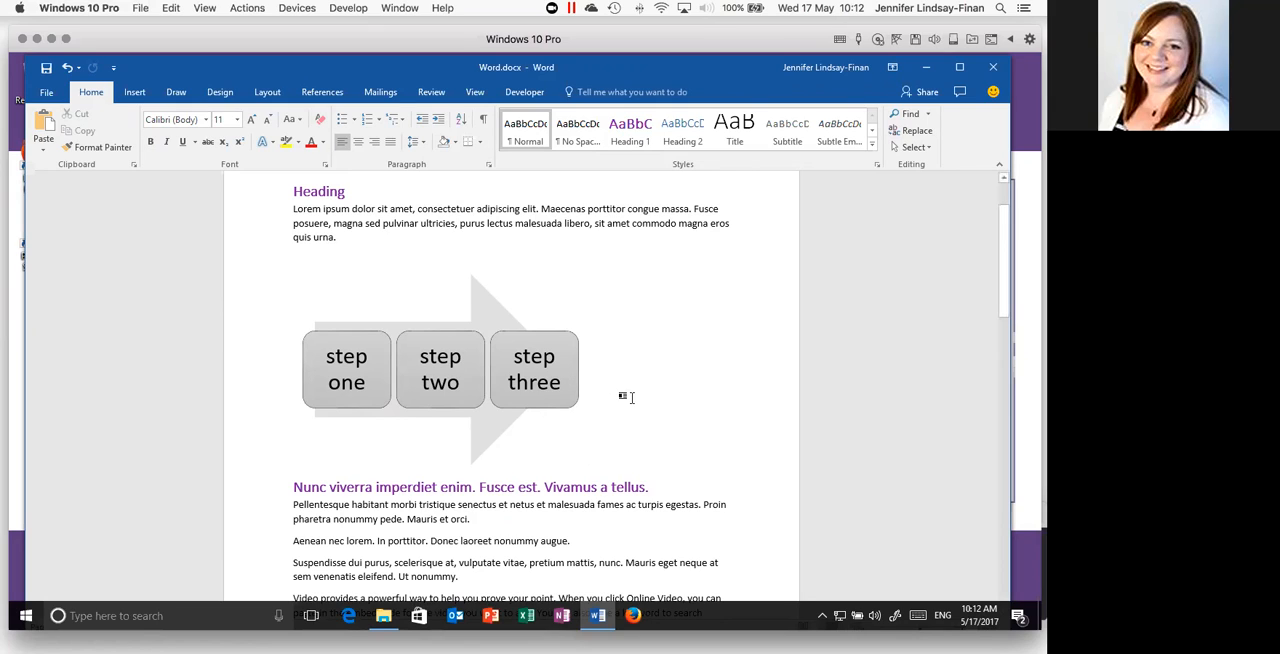
pyautogui.scroll(-1, 631, 397)
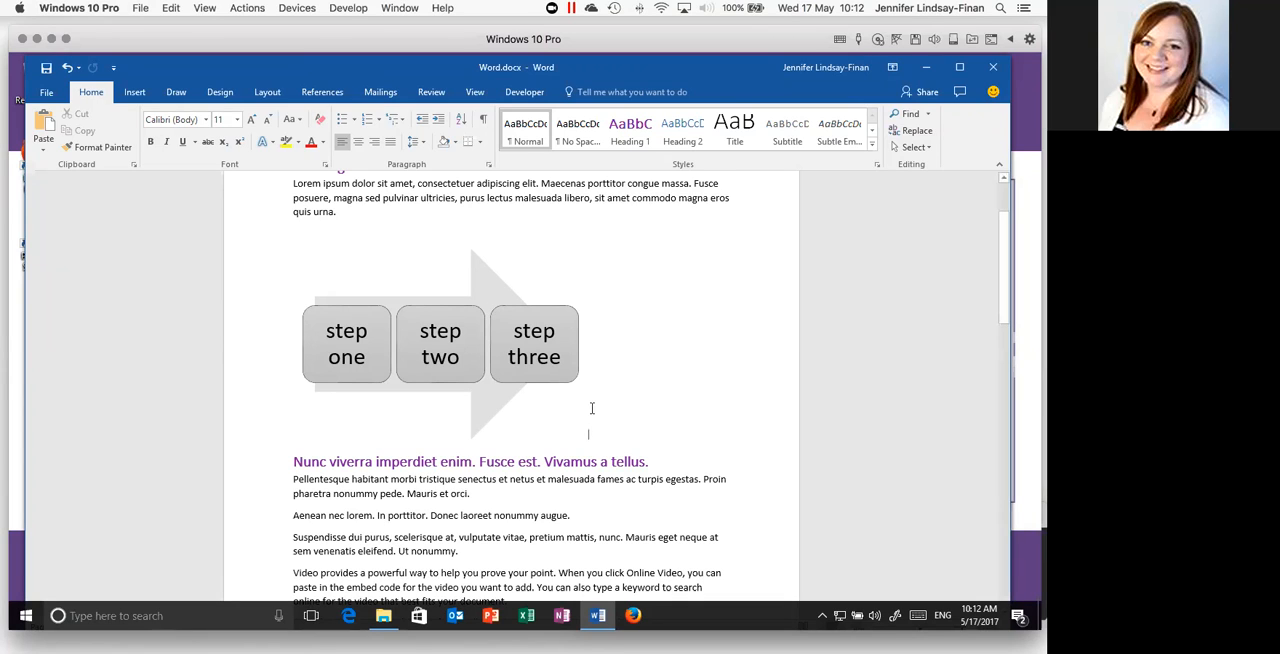
pyautogui.scroll(-1, 504, 409)
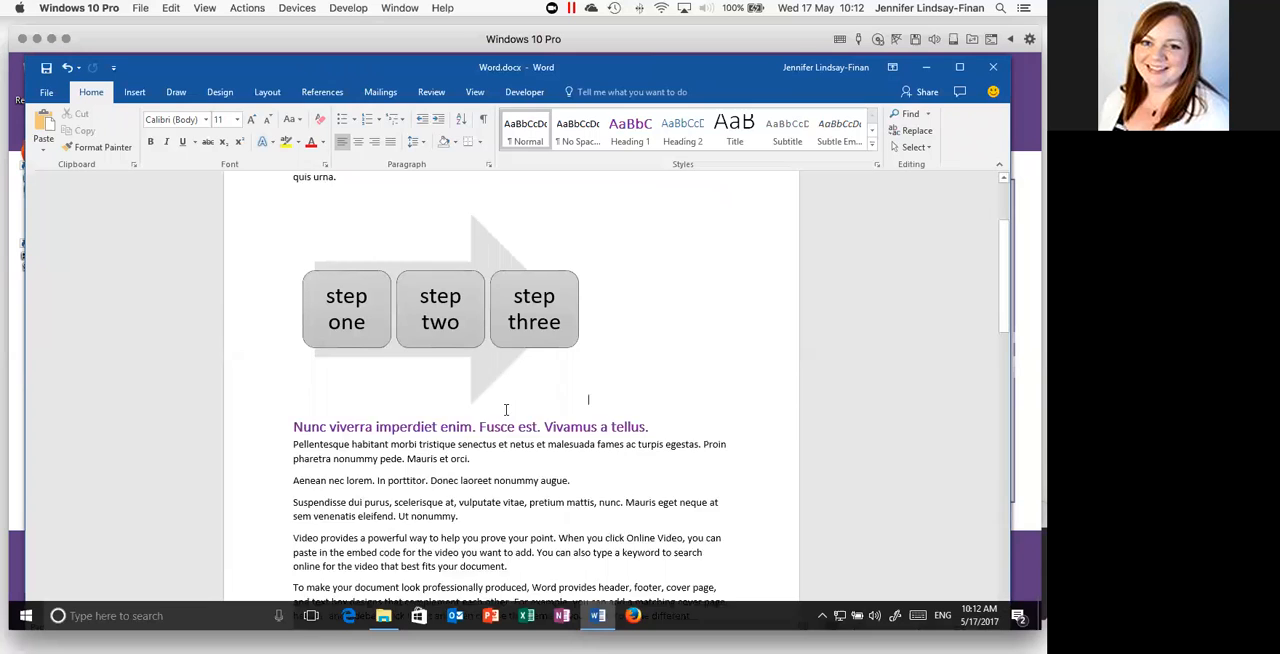
pyautogui.scroll(-6, 505, 409)
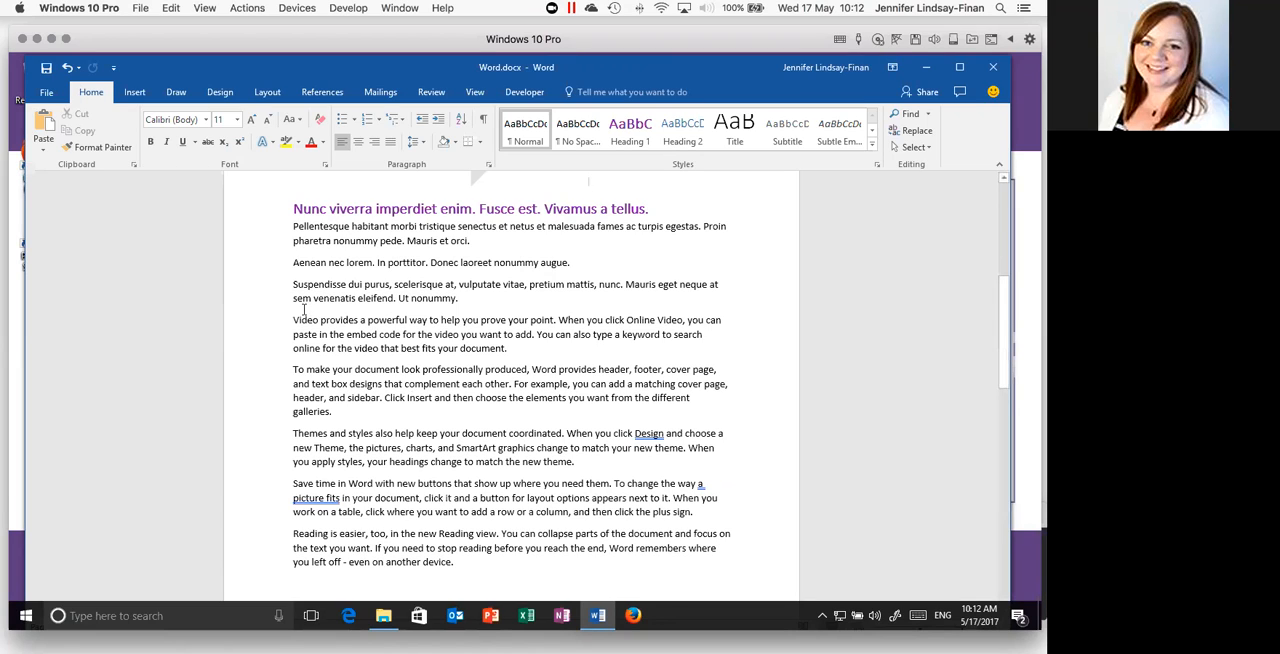
pyautogui.click(500, 300)
pyautogui.press('Return')
pyautogui.press('Return')
pyautogui.press('Up')
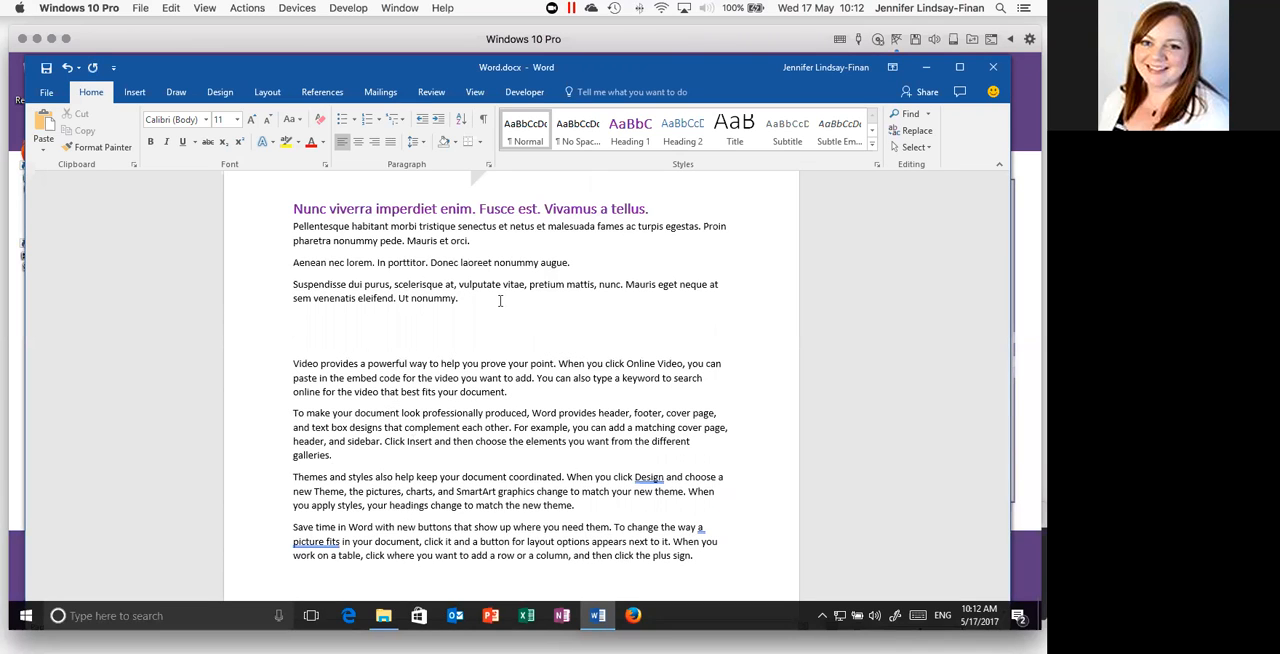
# - Insert the built-in quick table With Subheads 1 at the empty paragraph below "Ut nonummy."
pyautogui.scroll(3, 313, 445)
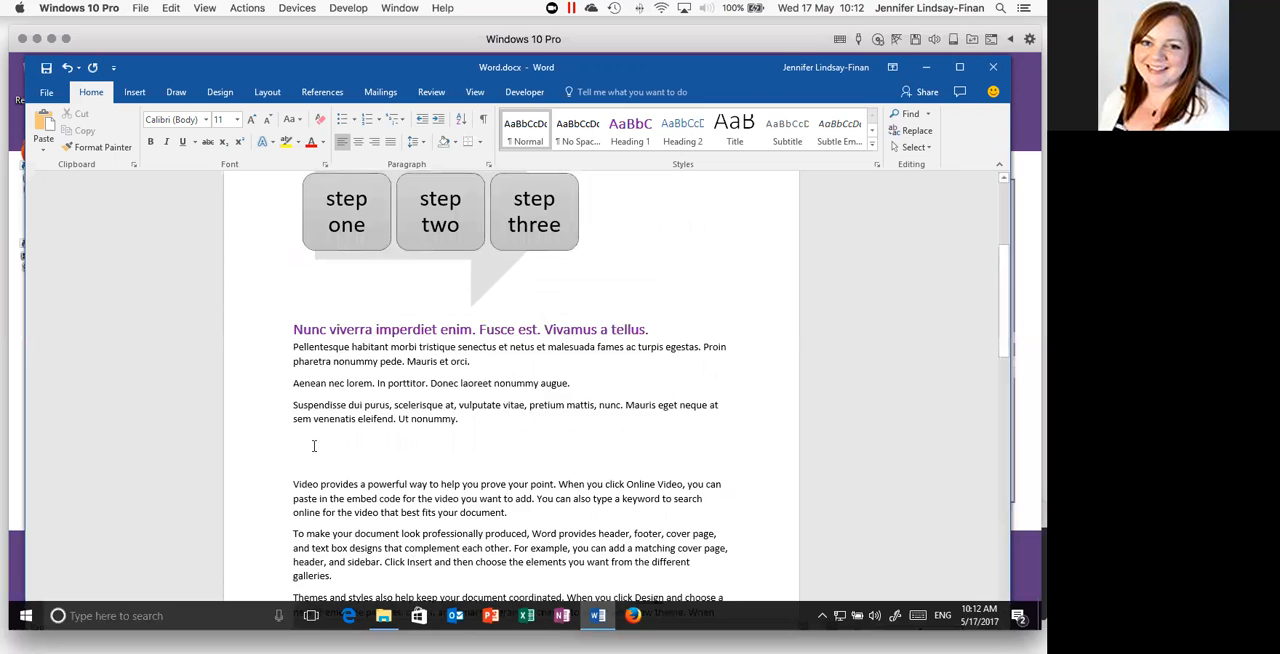
pyautogui.scroll(-1, 313, 445)
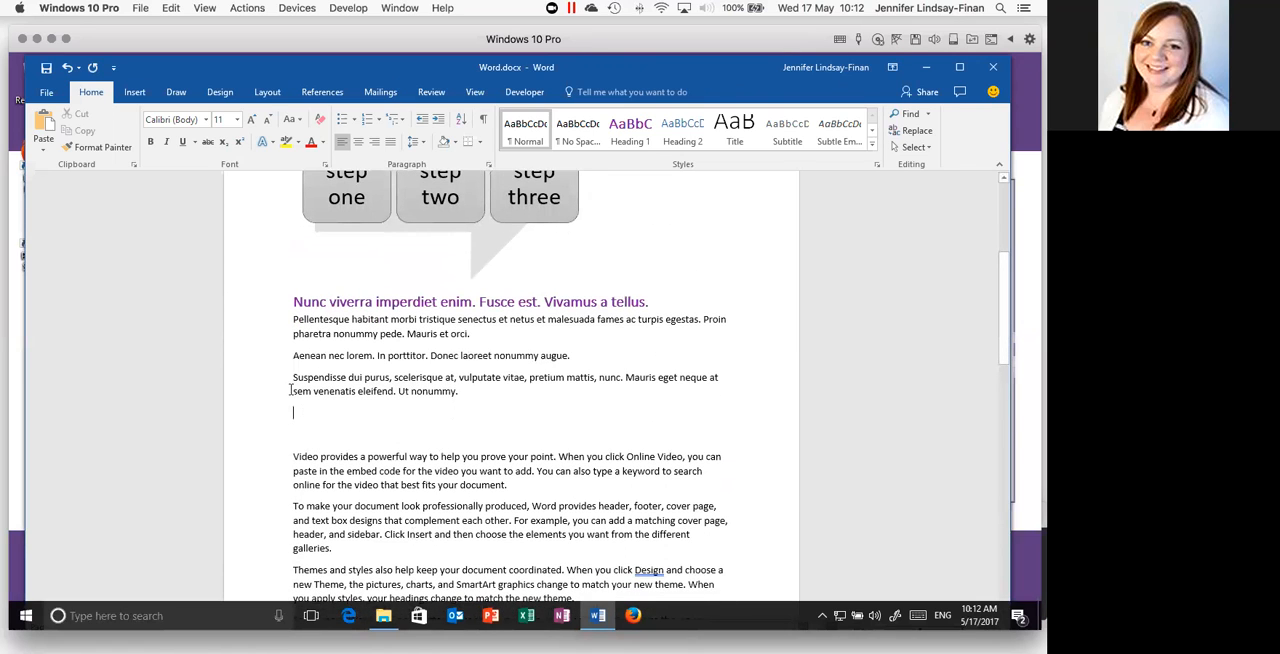
pyautogui.click(133, 93)
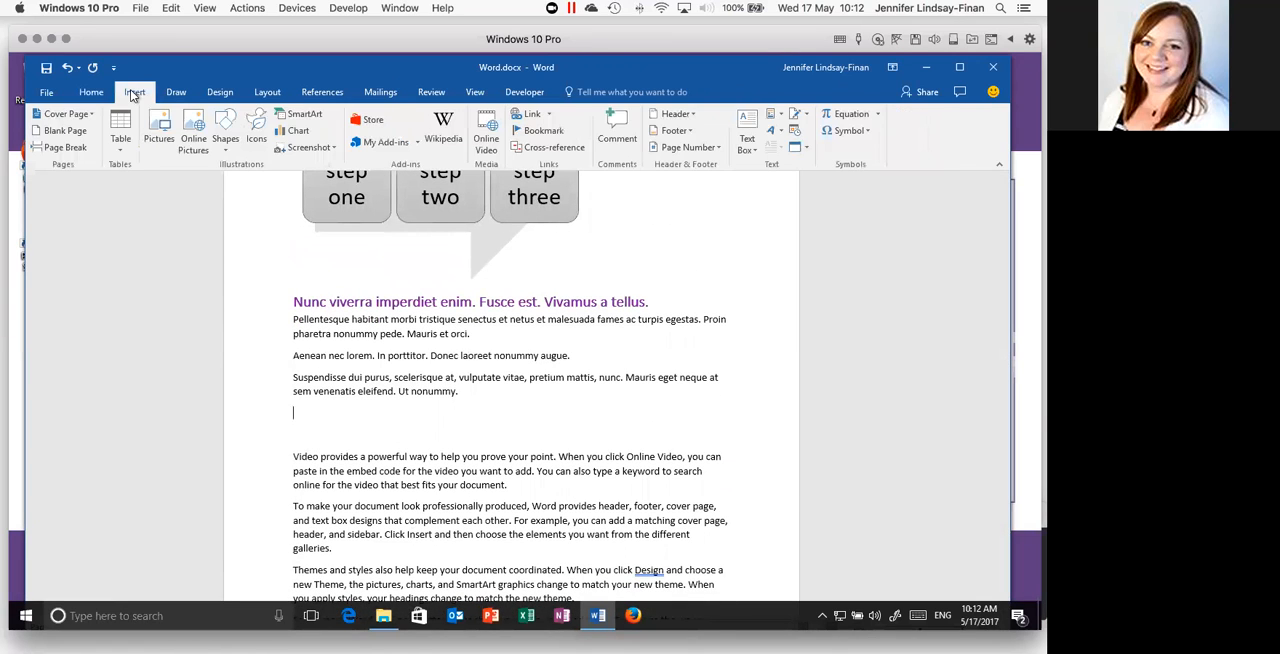
pyautogui.click(124, 150)
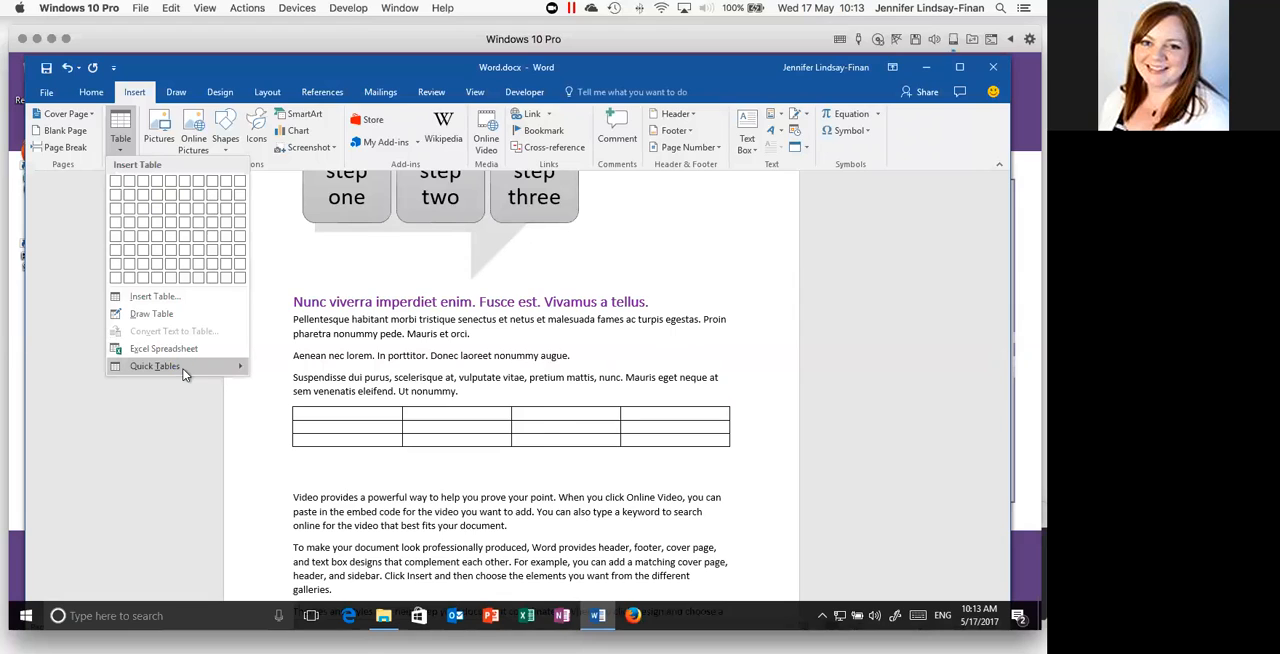
pyautogui.moveTo(184, 372)
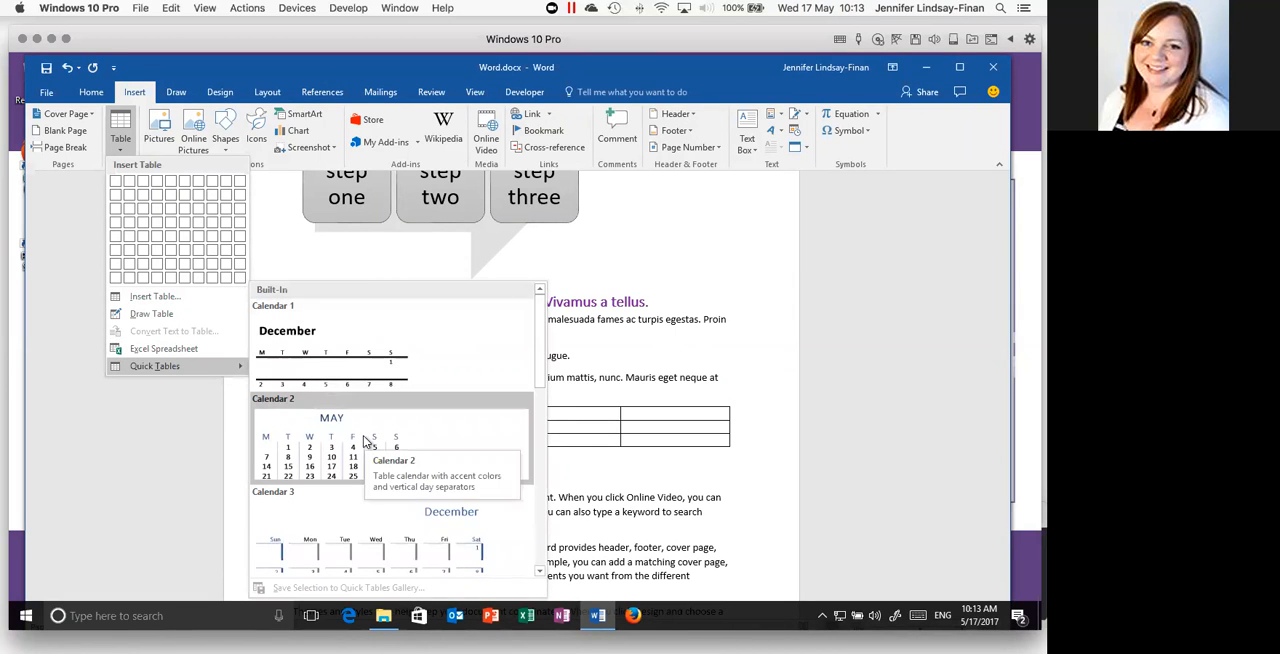
pyautogui.scroll(-1, 539, 378)
pyautogui.moveTo(539, 378); pyautogui.dragTo(537, 560)
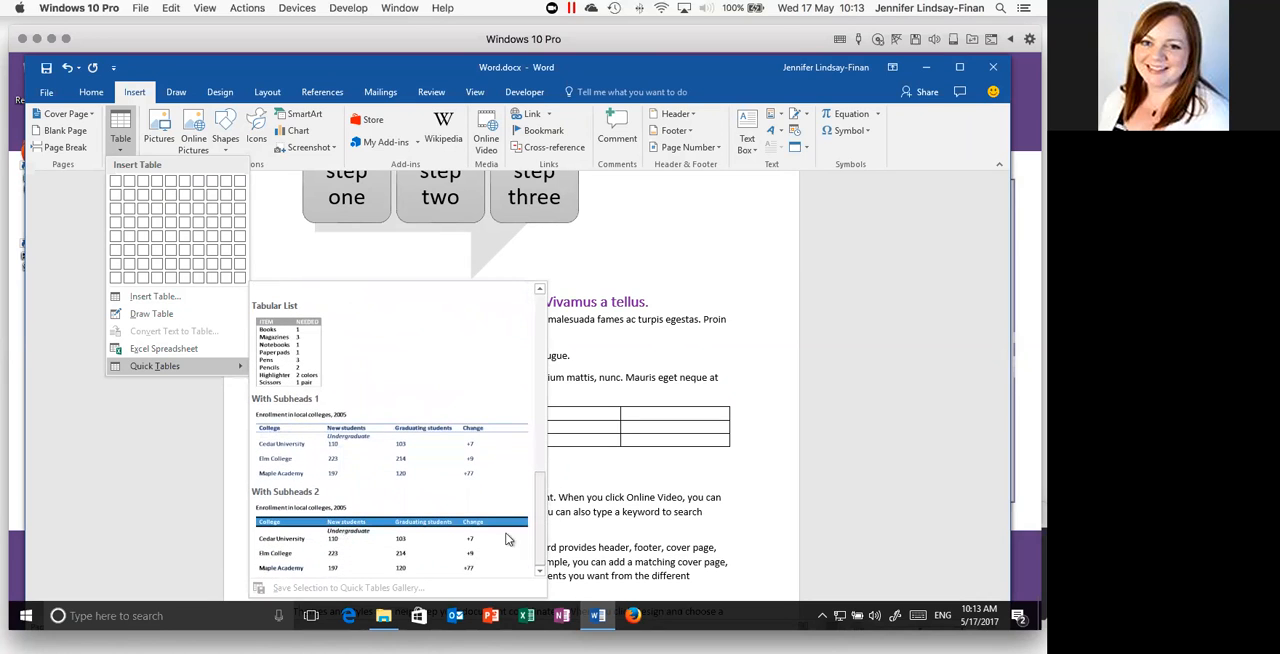
pyautogui.click(347, 456)
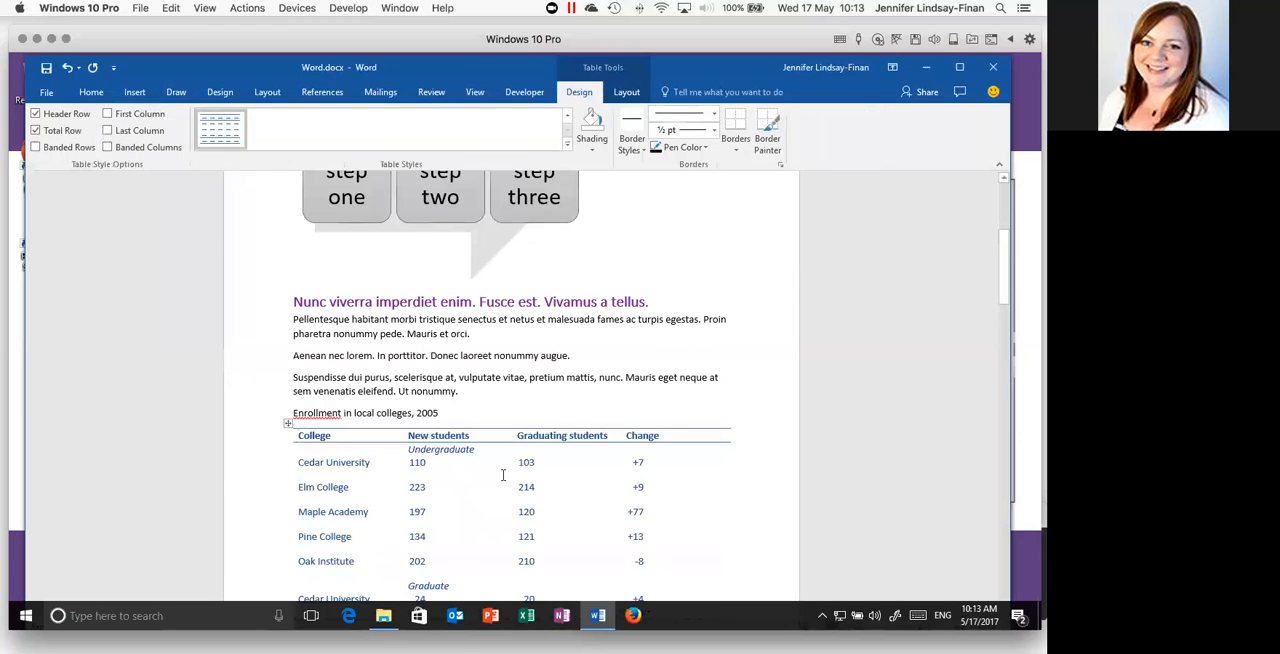
pyautogui.scroll(-3, 503, 475)
pyautogui.click(352, 341)
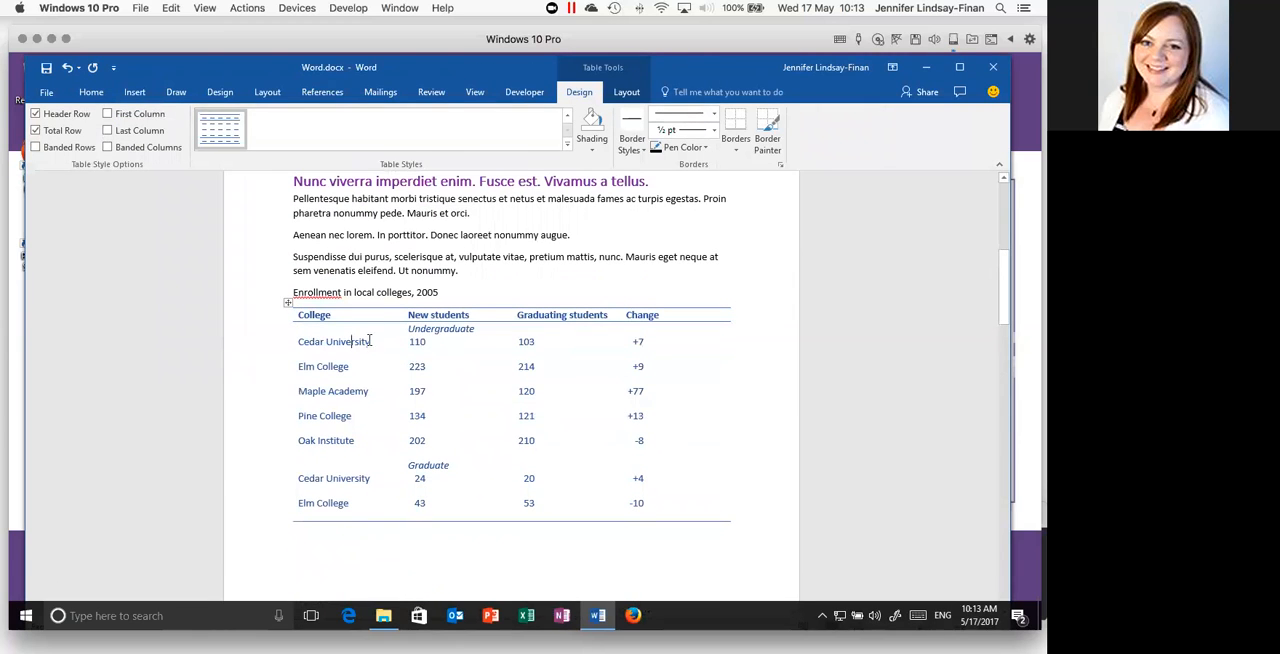
pyautogui.moveTo(370, 341); pyautogui.dragTo(297, 341)
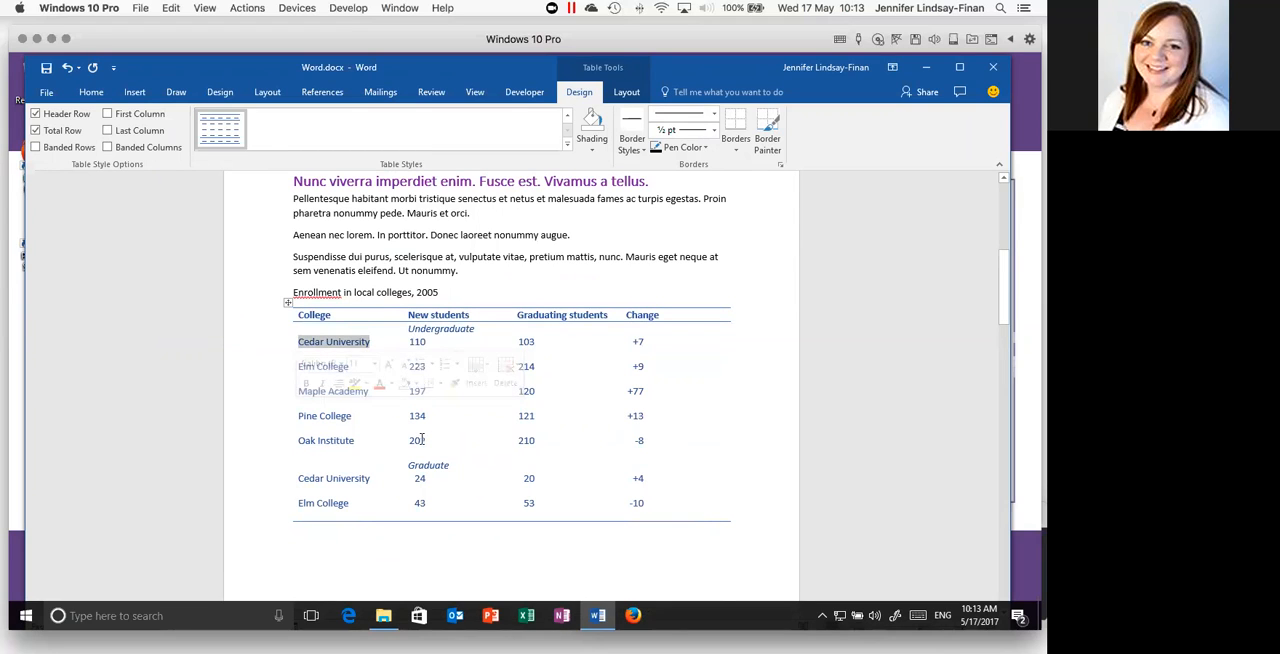
pyautogui.moveTo(391, 440); pyautogui.dragTo(440, 447)
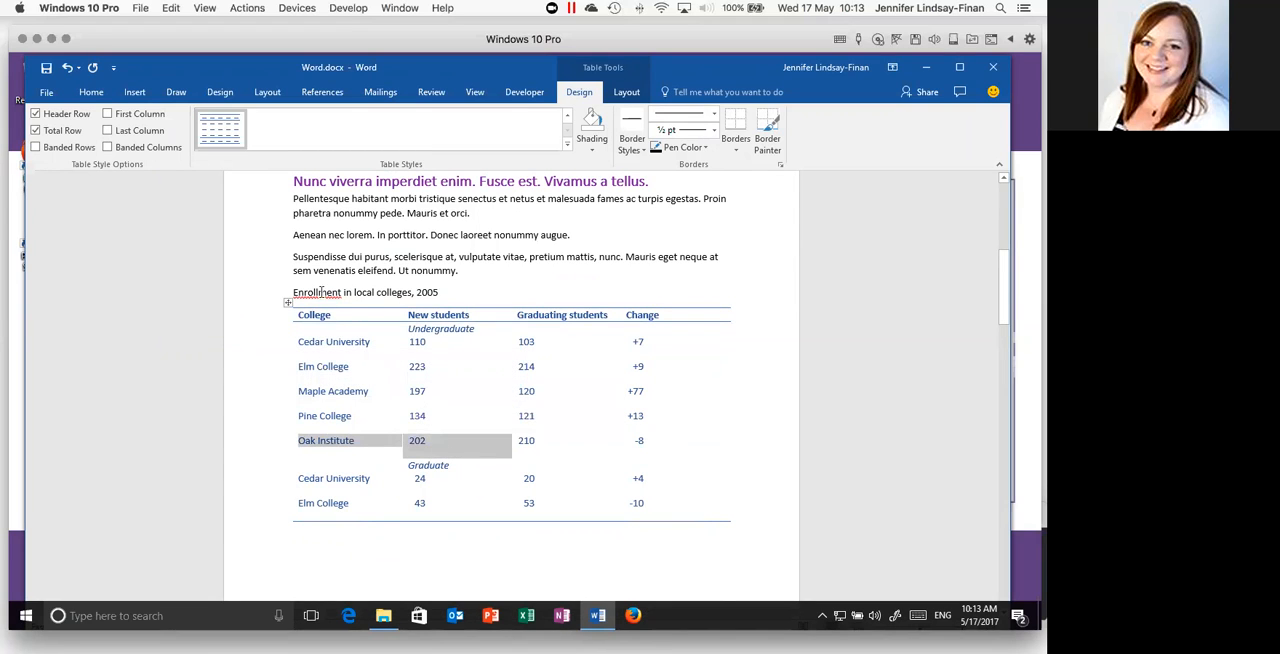
pyautogui.click(362, 323)
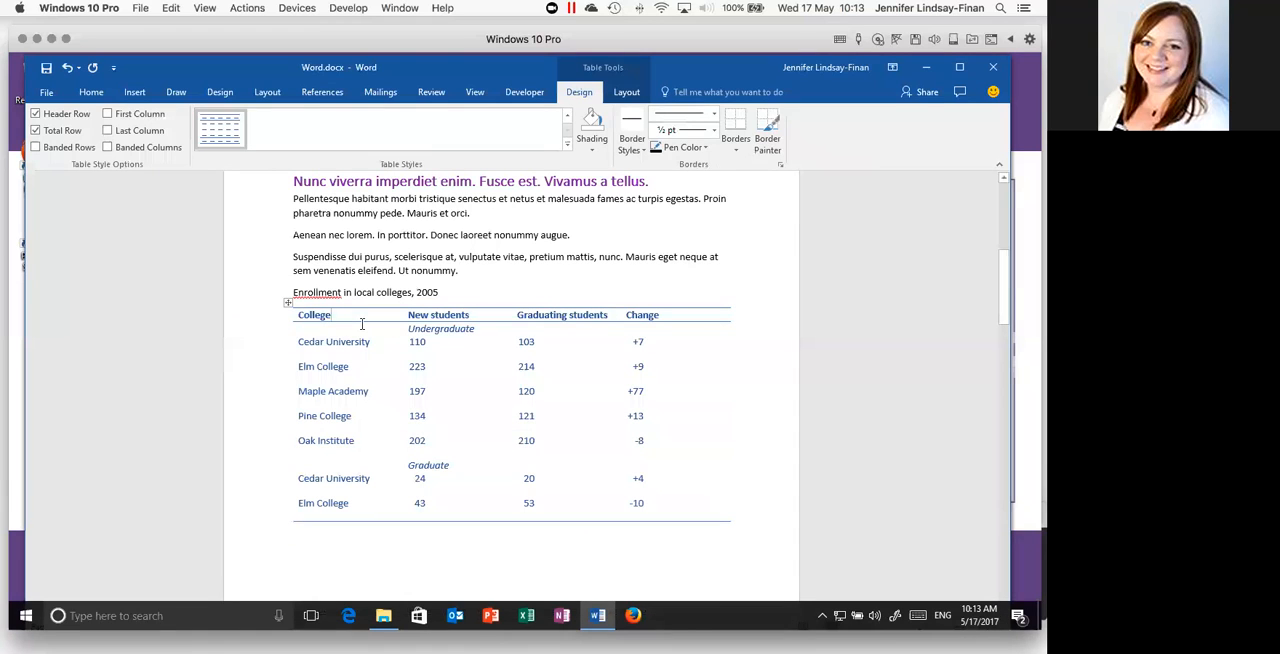
# - Add two empty paragraphs after the caption "Enrollment in local colleges, 2005" and insert a table with three columns and three rows there
pyautogui.click(462, 292)
pyautogui.press('Return')
pyautogui.press('Return')
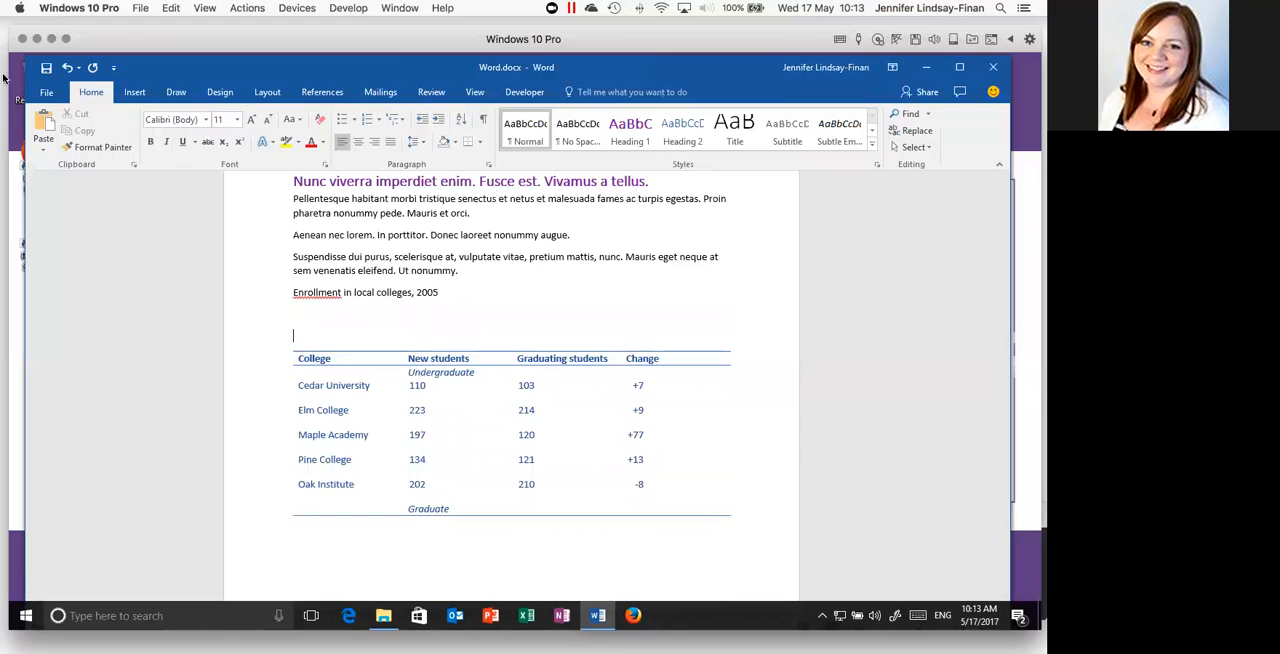
pyautogui.click(135, 93)
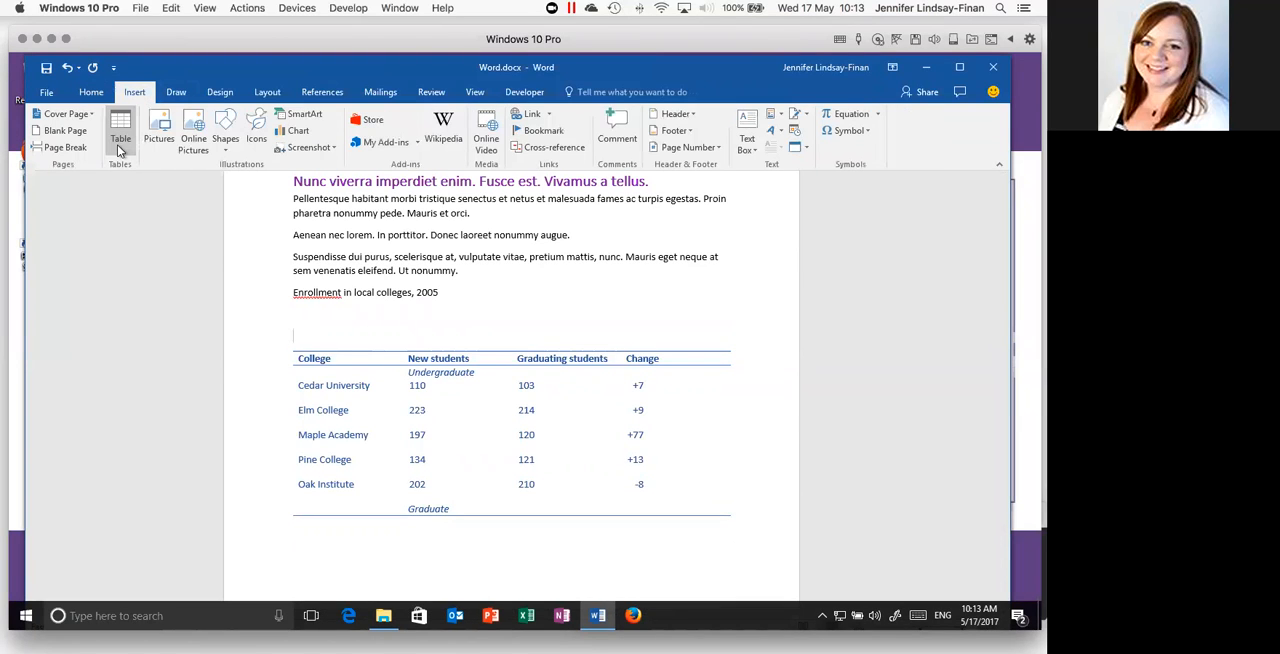
pyautogui.click(117, 144)
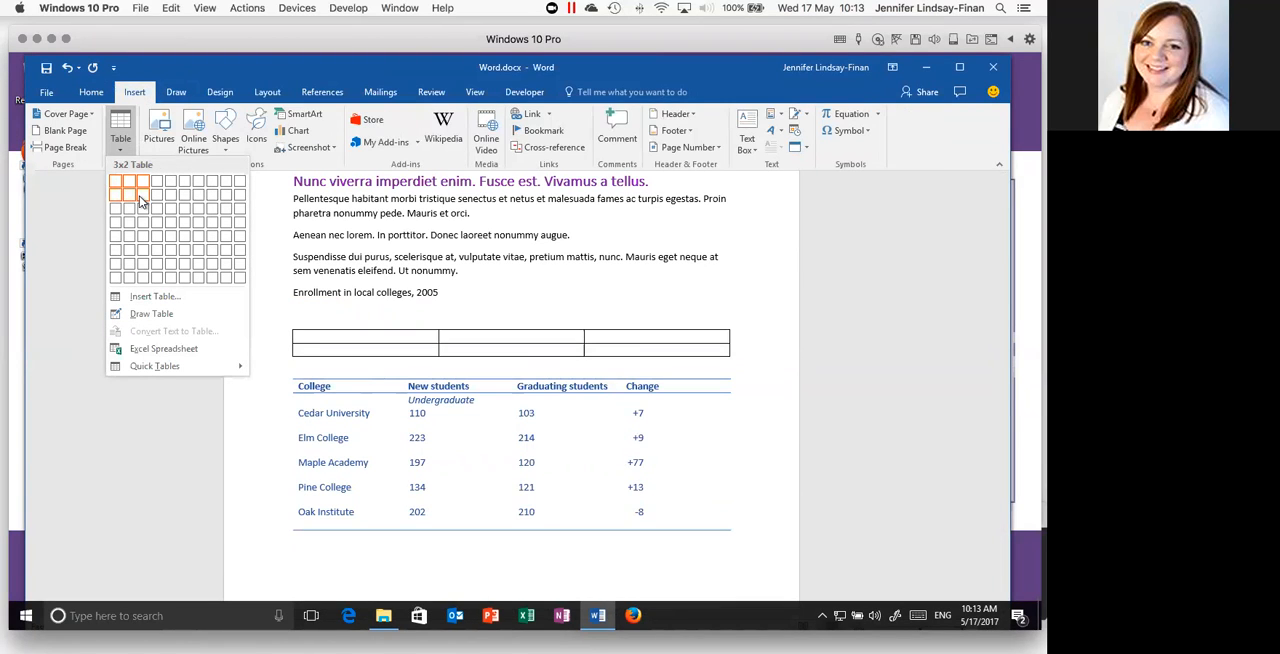
pyautogui.click(142, 210)
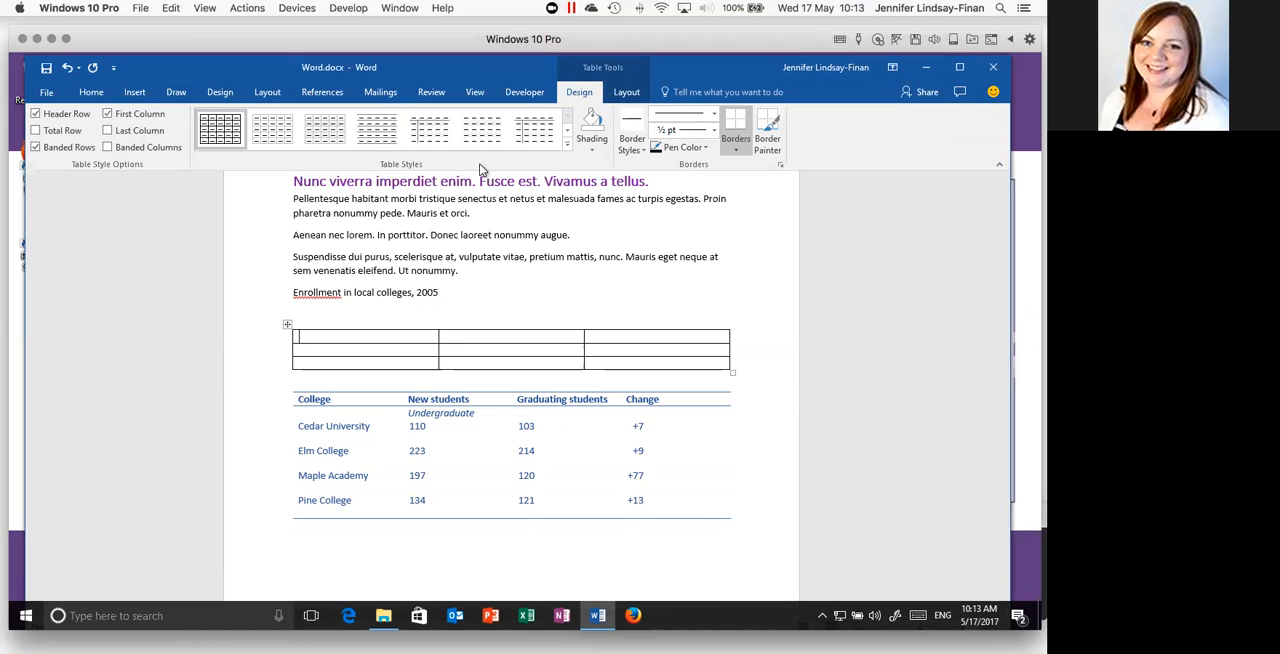
# - Format the new three-by-three table with the blue grid table style that has a solid header row, light banding and an unfilled first column
pyautogui.click(567, 143)
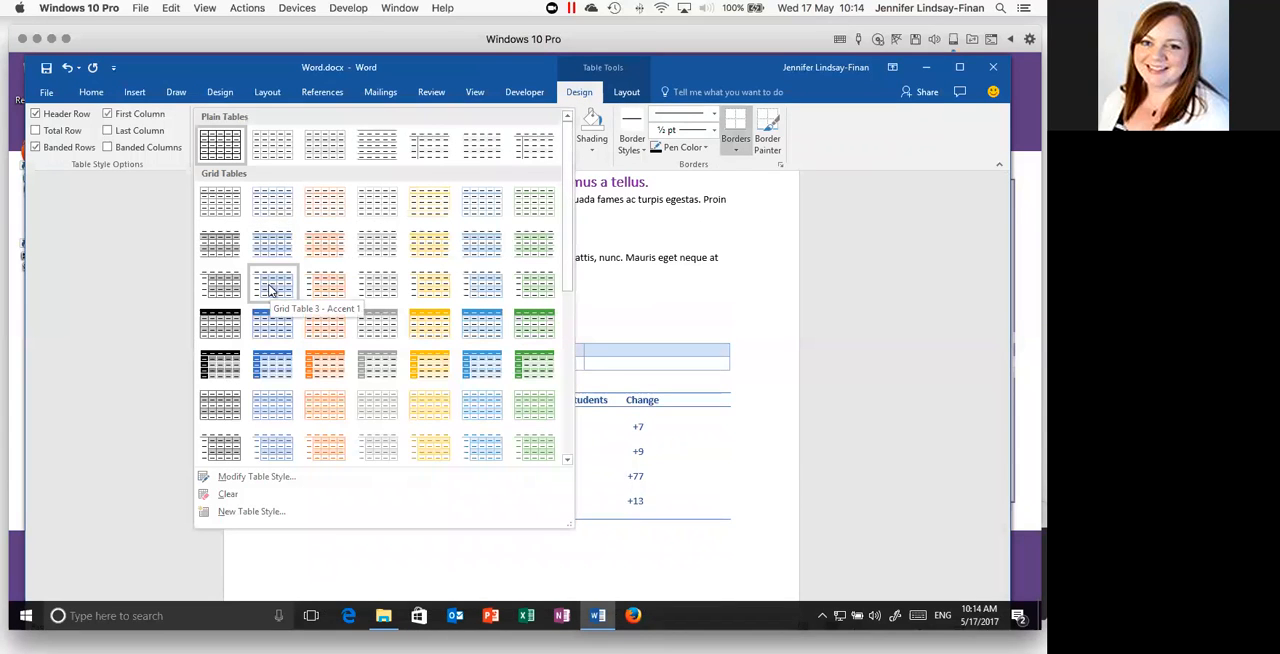
pyautogui.click(276, 362)
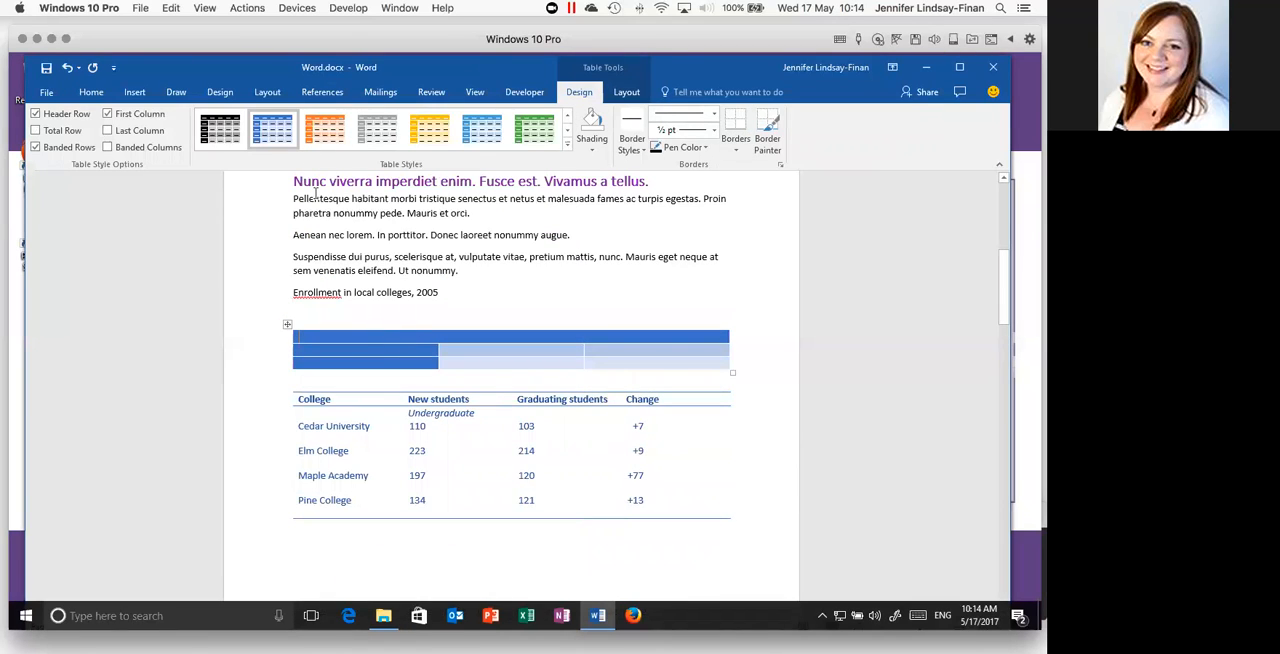
pyautogui.click(567, 149)
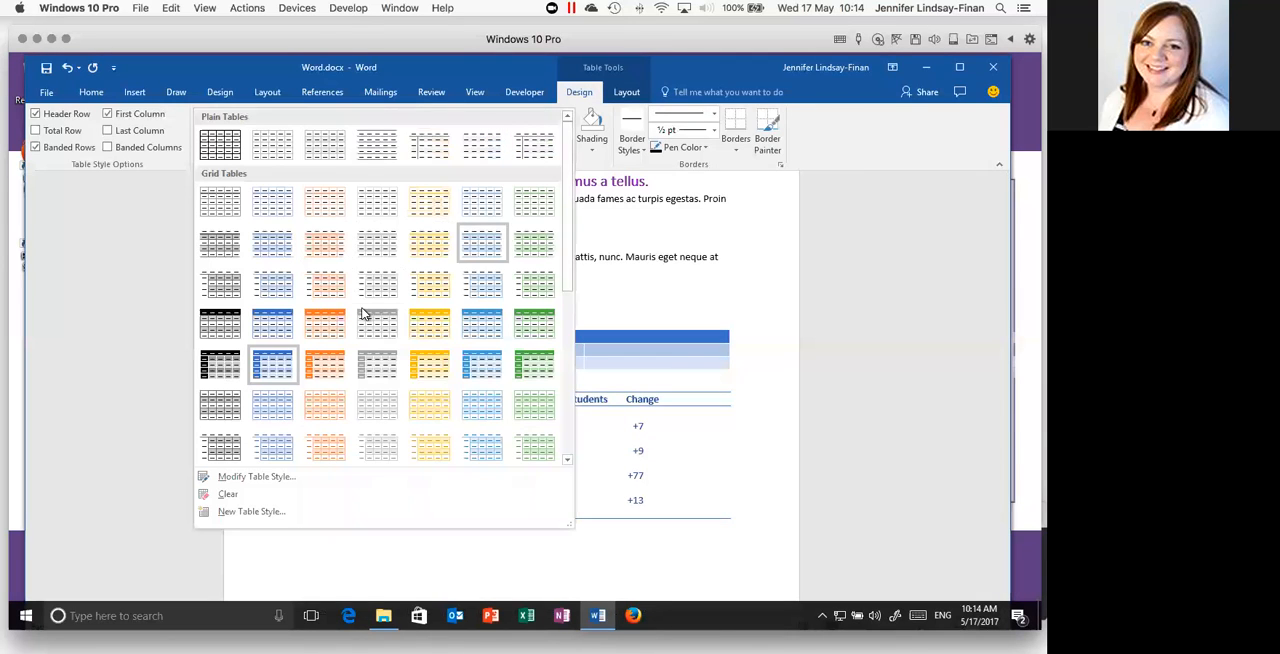
pyautogui.click(276, 322)
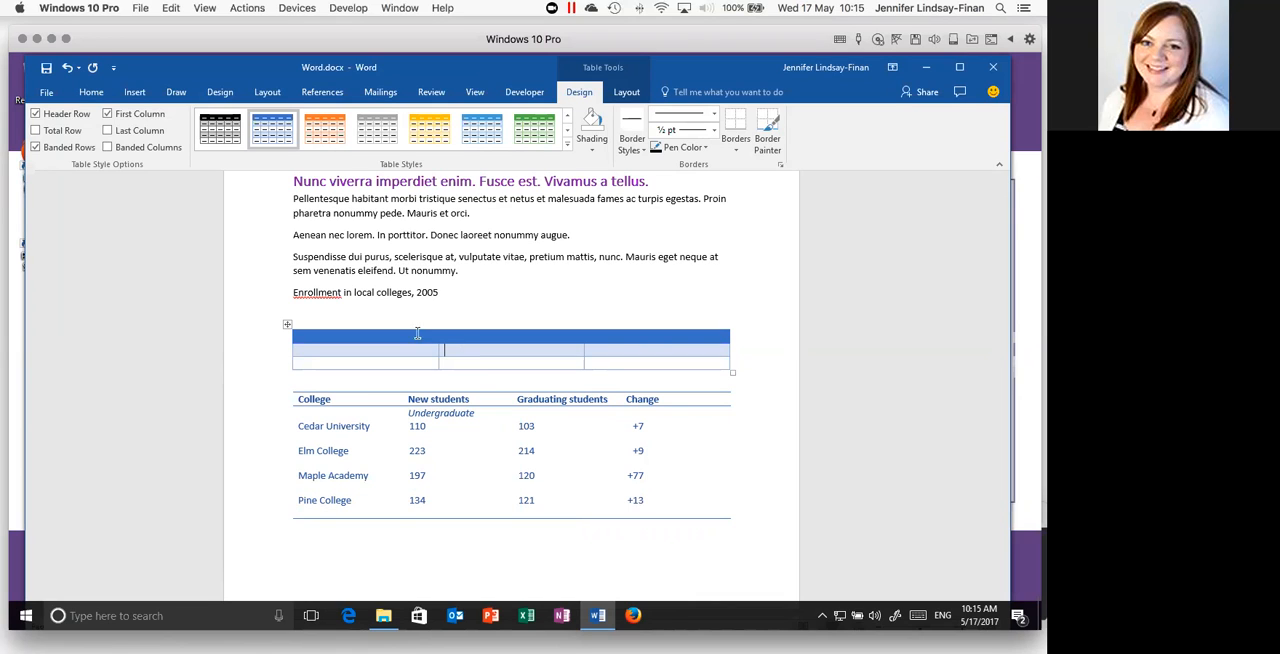
pyautogui.scroll(1, 371, 271)
pyautogui.scroll(7, 371, 271)
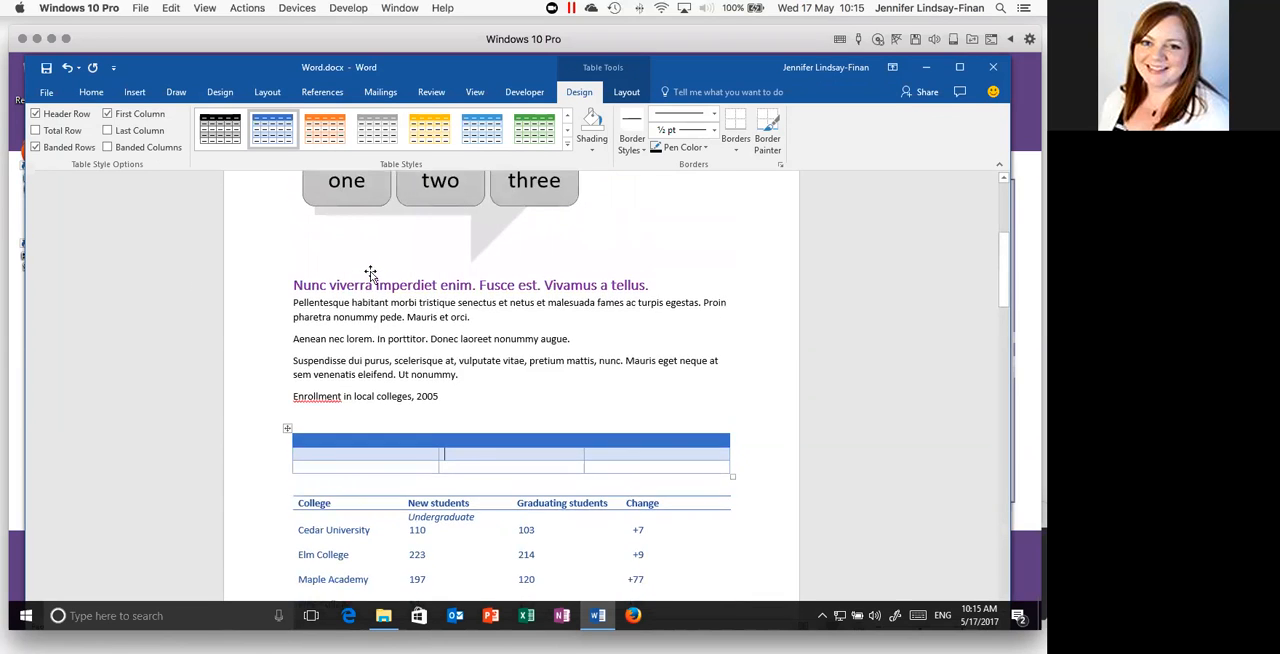
pyautogui.click(325, 274)
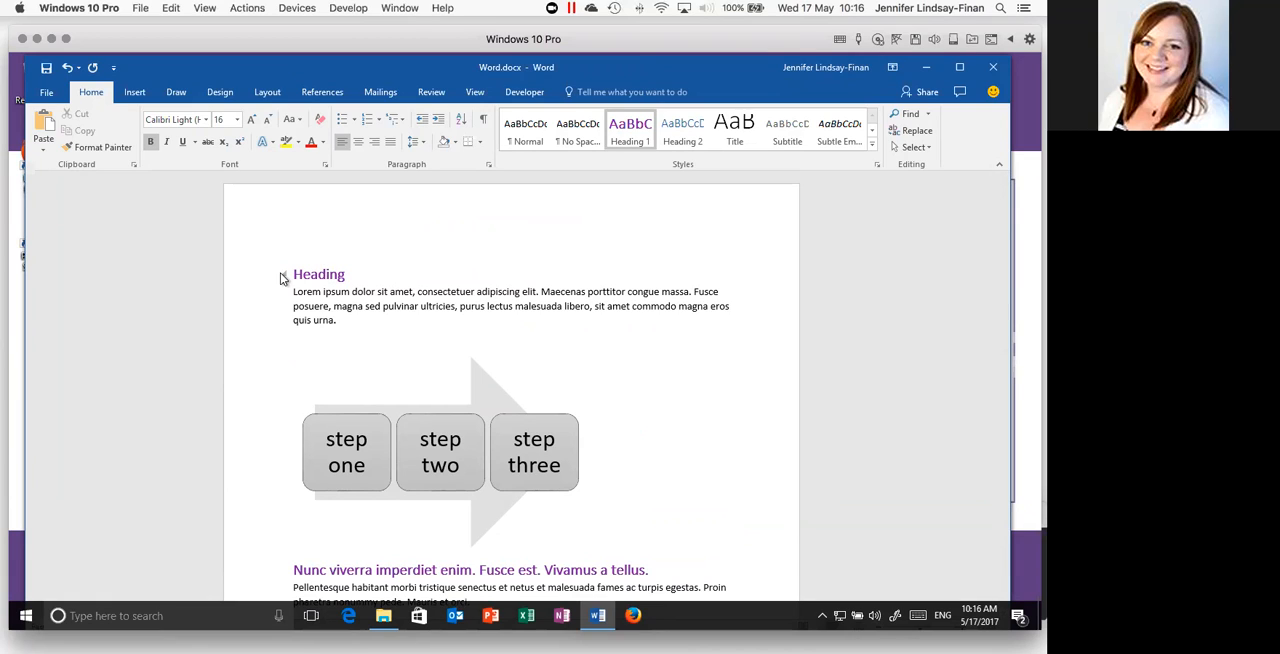
pyautogui.click(304, 273)
pyautogui.click(325, 273)
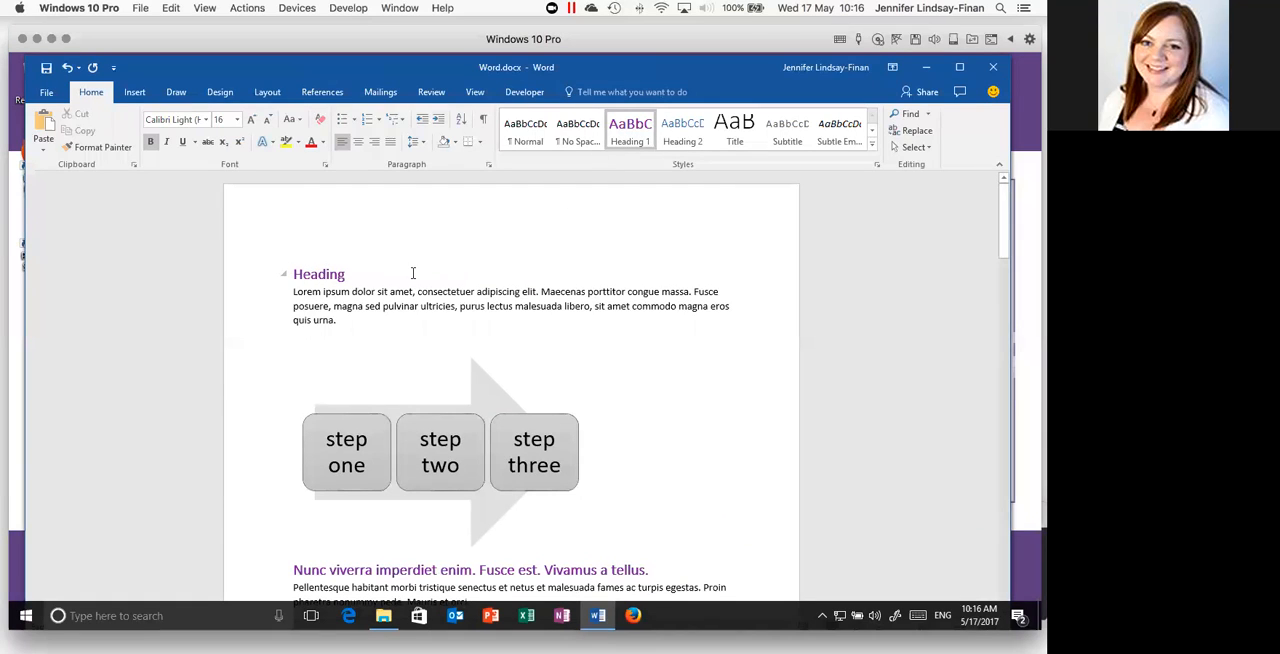
# - Apply the Heading 2 style to the caption line "Enrollment in local colleges, 2005"
pyautogui.scroll(-5, 412, 272)
pyautogui.click(390, 304)
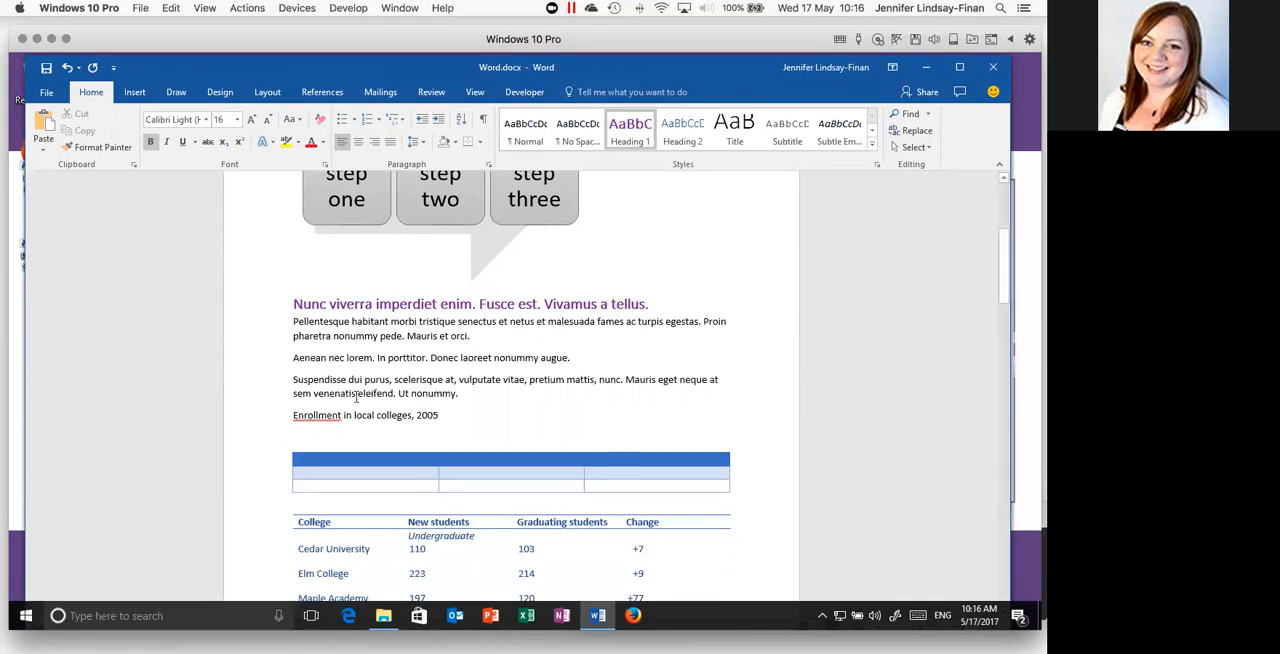
pyautogui.moveTo(291, 416); pyautogui.dragTo(432, 416)
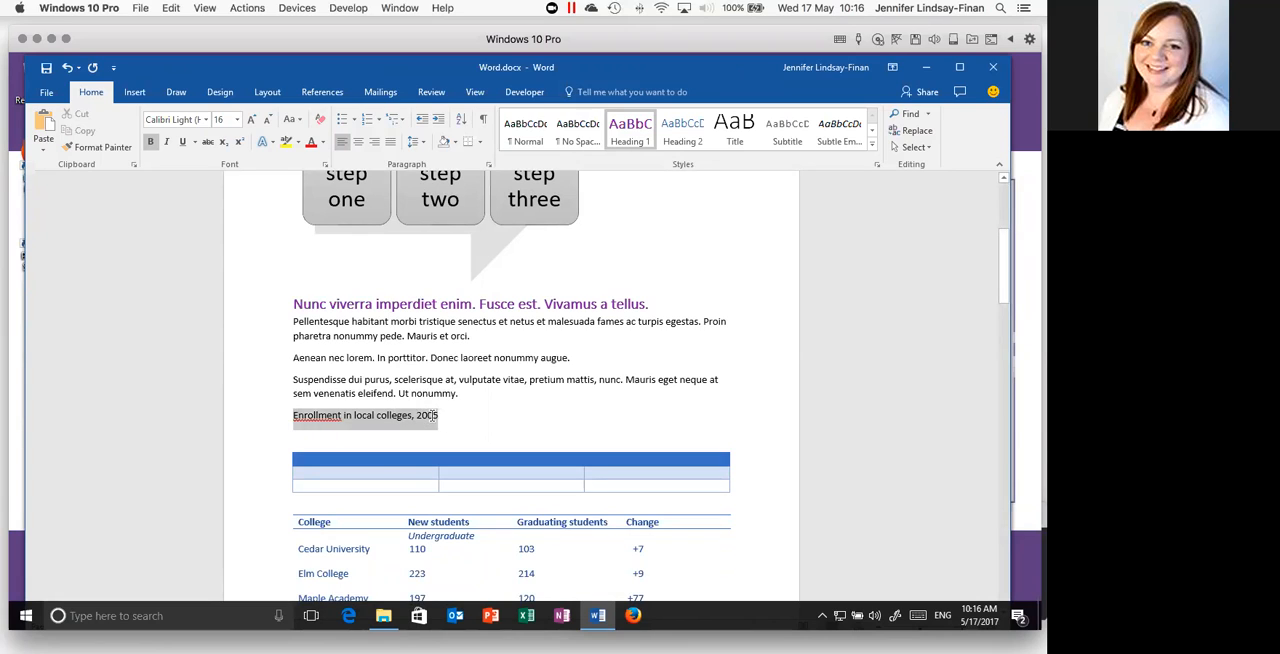
pyautogui.click(695, 128)
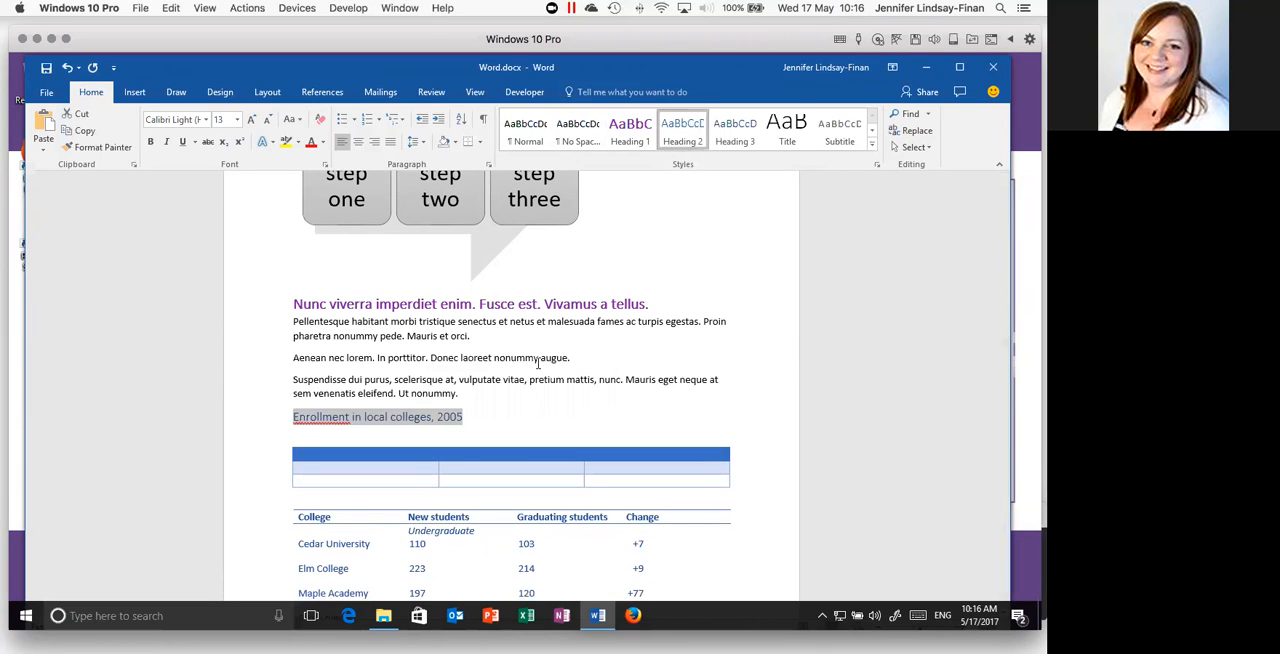
# - Insert the built-in Automatic Table 1 table of contents at the start of the document, before the line "Heading"
pyautogui.click(367, 416)
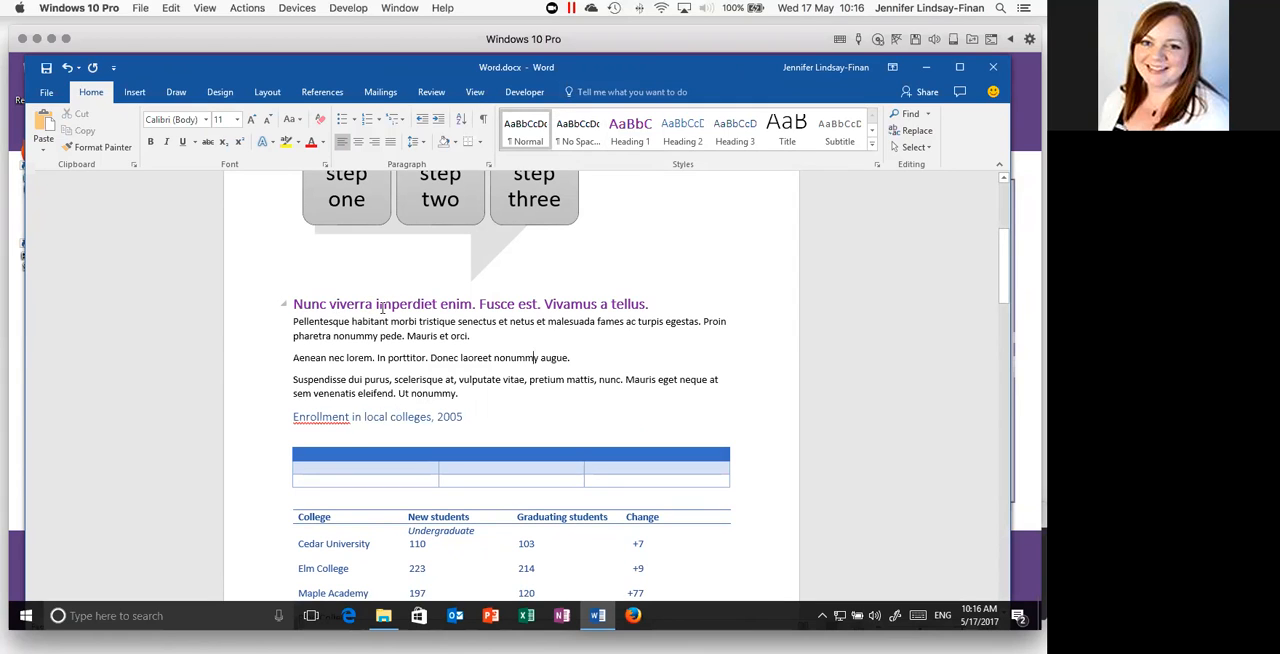
pyautogui.scroll(2, 416, 333)
pyautogui.scroll(3, 416, 333)
pyautogui.click(296, 268)
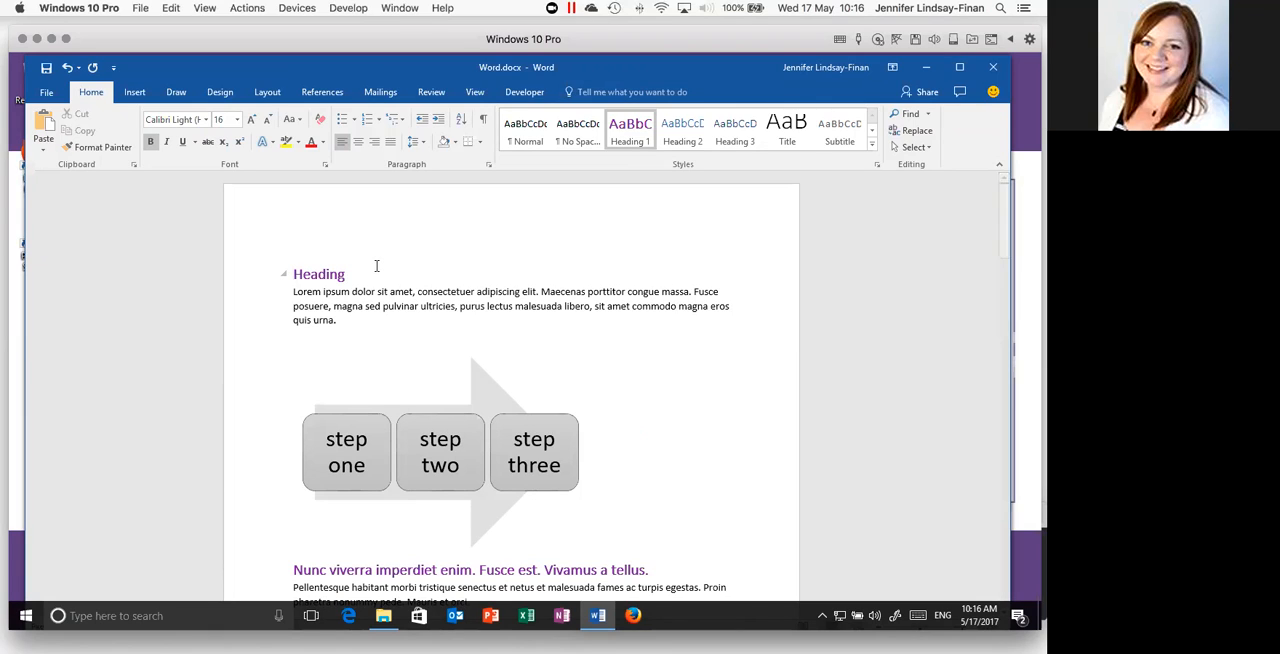
pyautogui.click(323, 95)
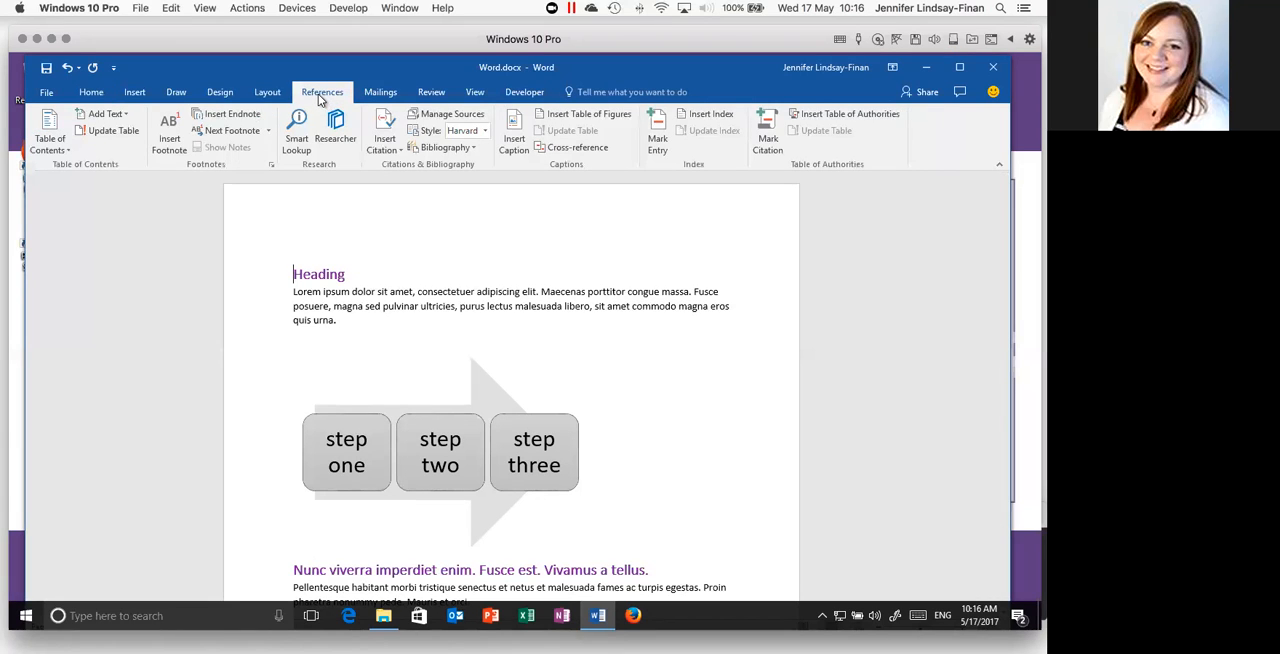
pyautogui.click(47, 144)
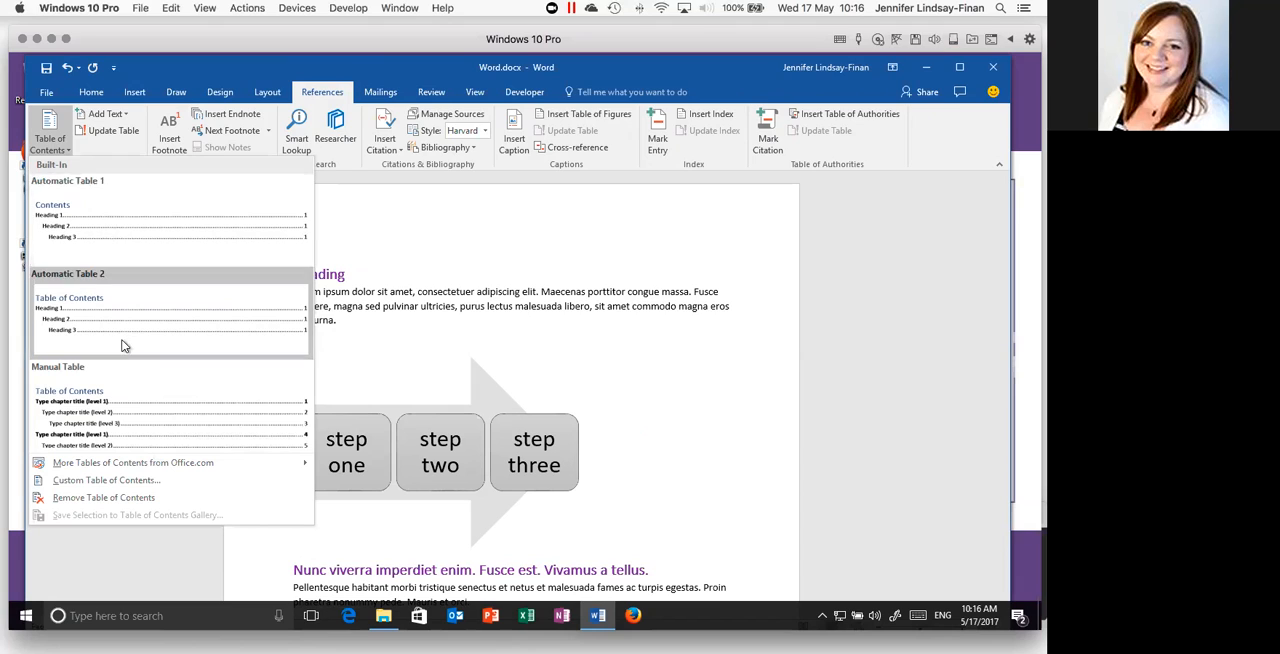
pyautogui.click(96, 230)
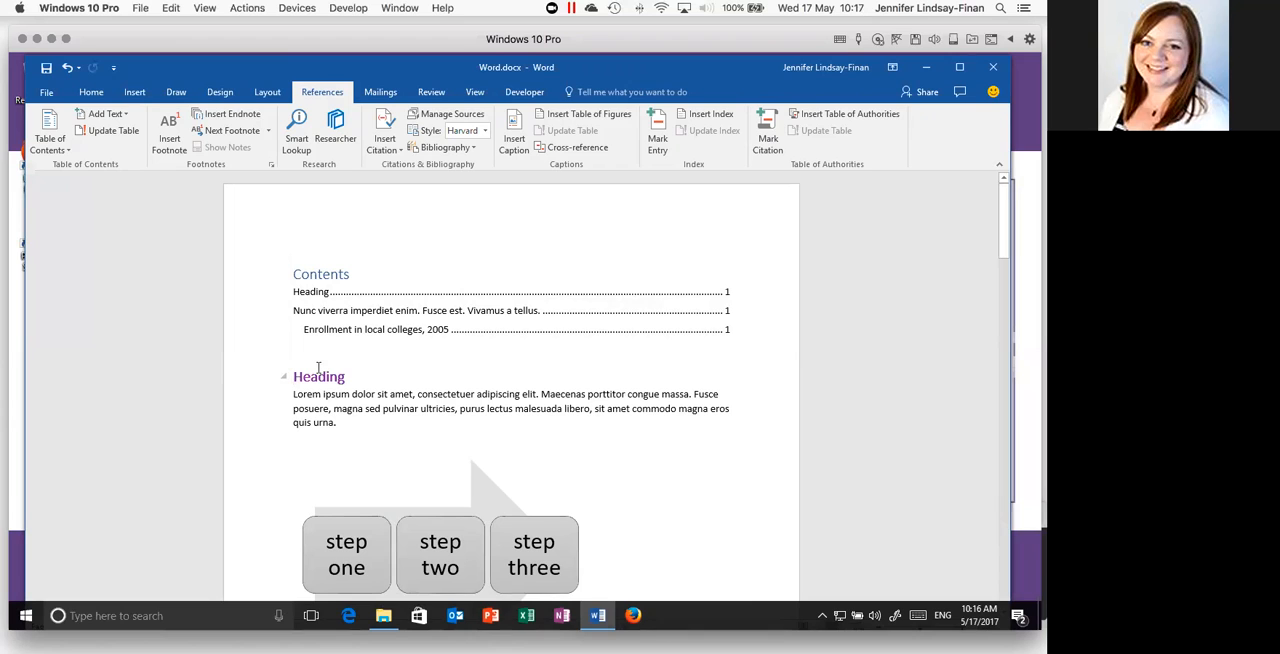
# - Compare the table of contents entries with the headings and the table caption in the document body
pyautogui.scroll(-6, 410, 424)
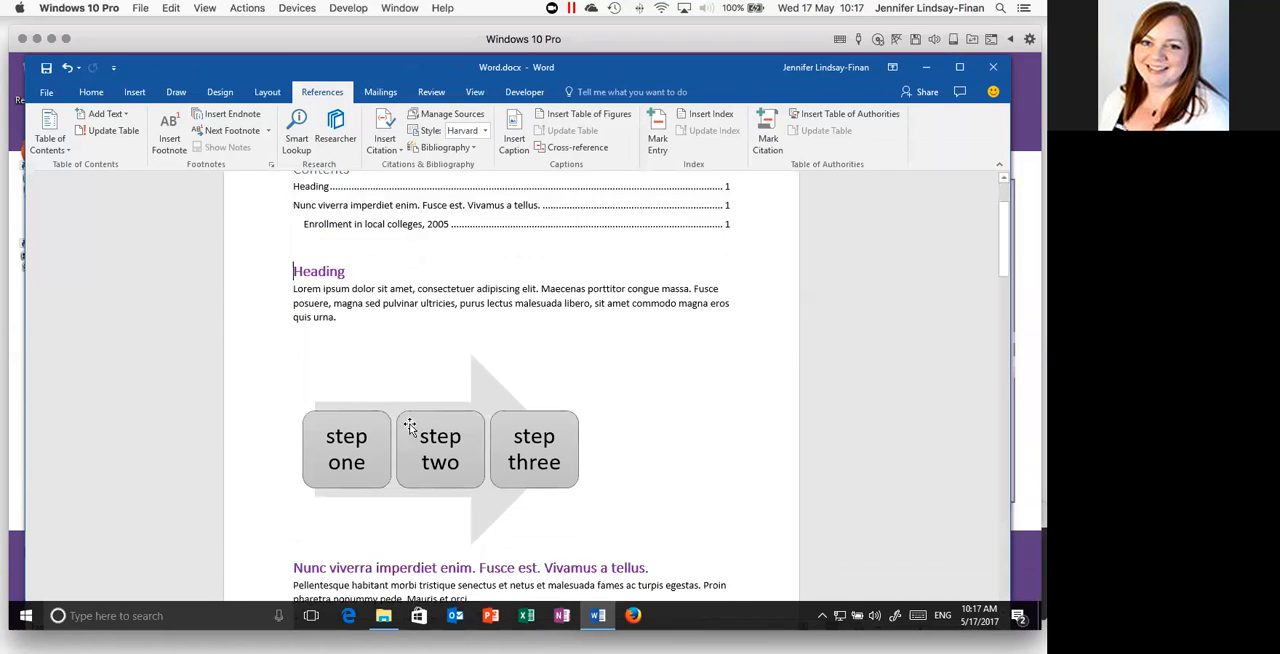
pyautogui.scroll(-2, 410, 424)
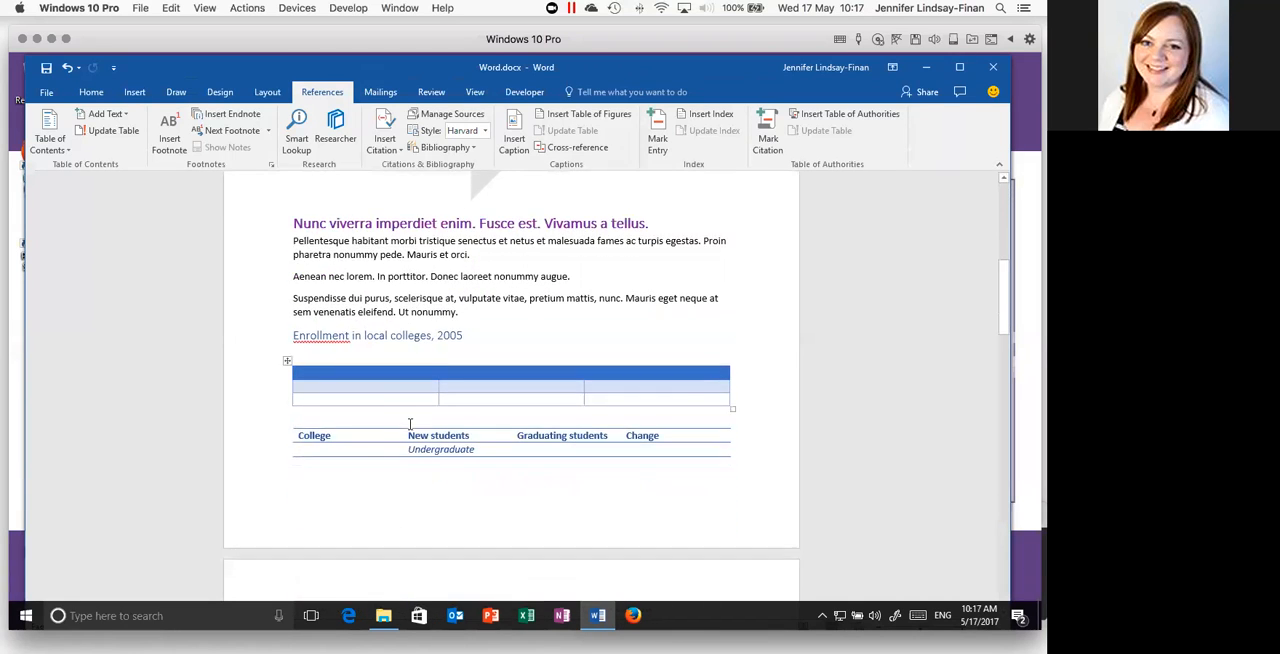
pyautogui.scroll(6, 410, 424)
pyautogui.scroll(1, 410, 424)
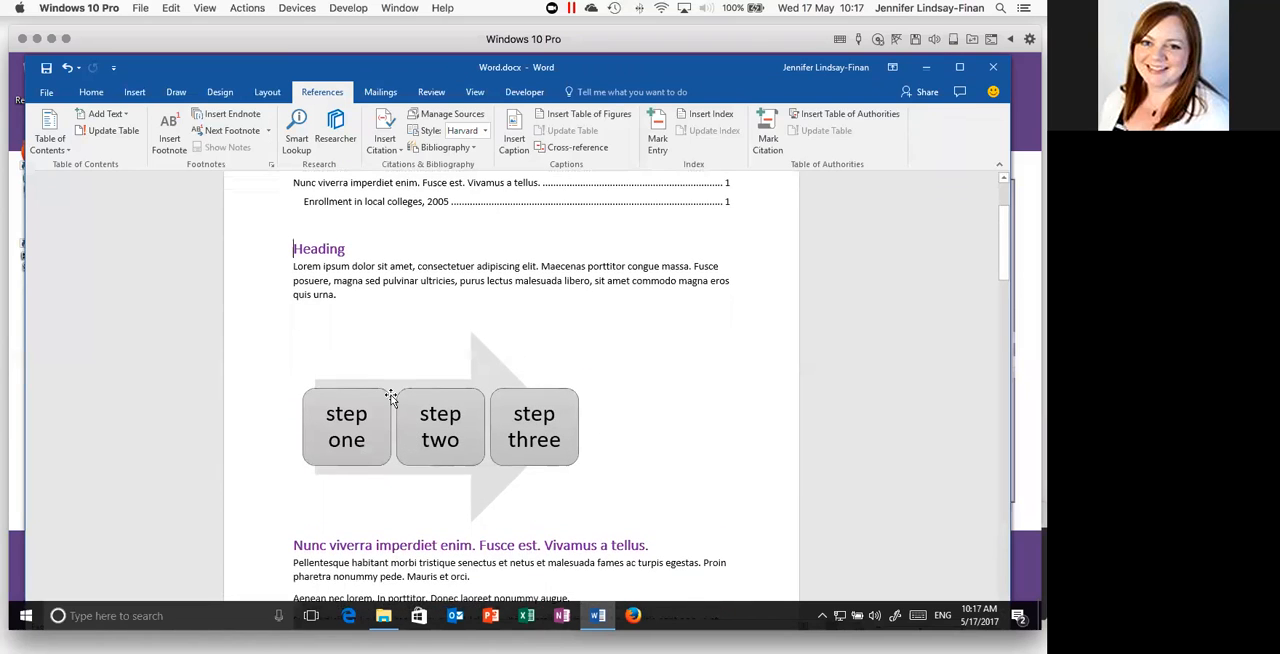
pyautogui.scroll(1, 391, 400)
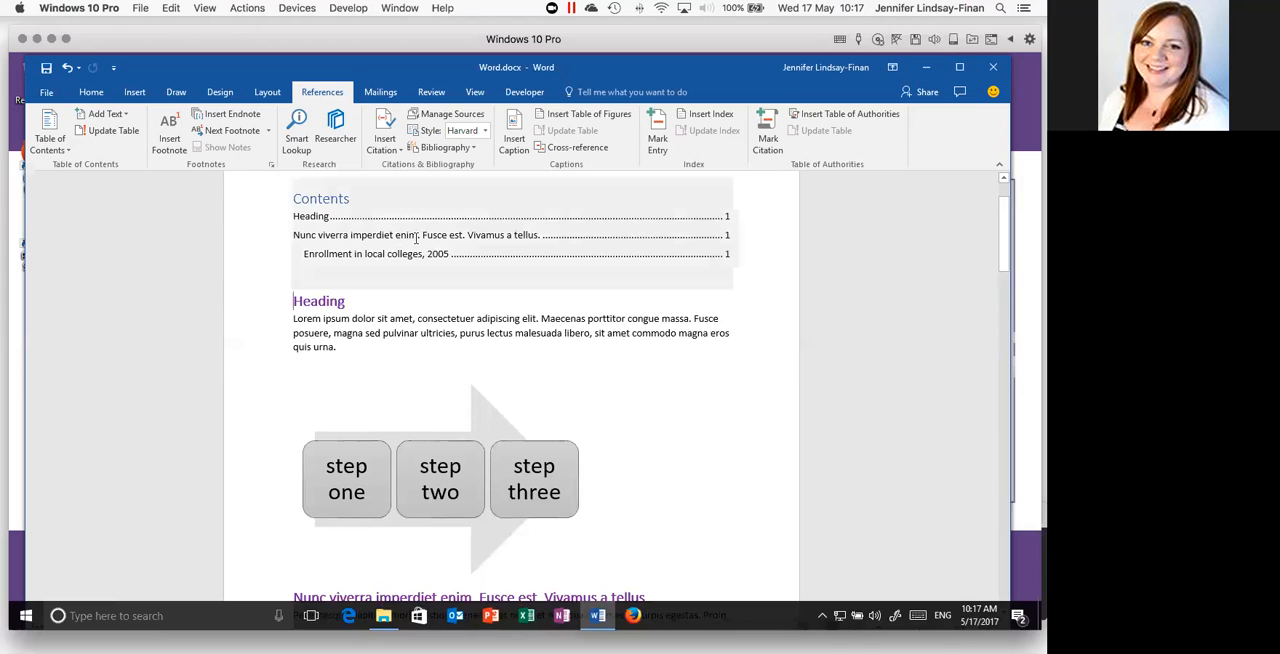
pyautogui.scroll(-3, 390, 376)
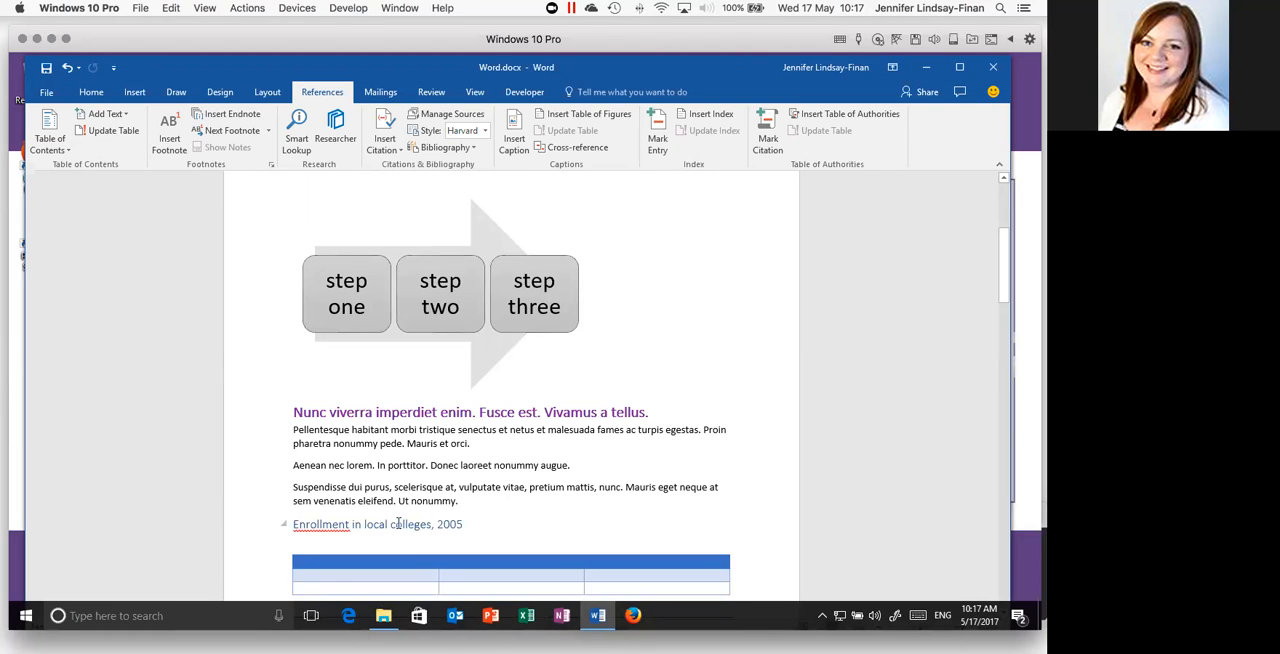
pyautogui.scroll(3, 398, 524)
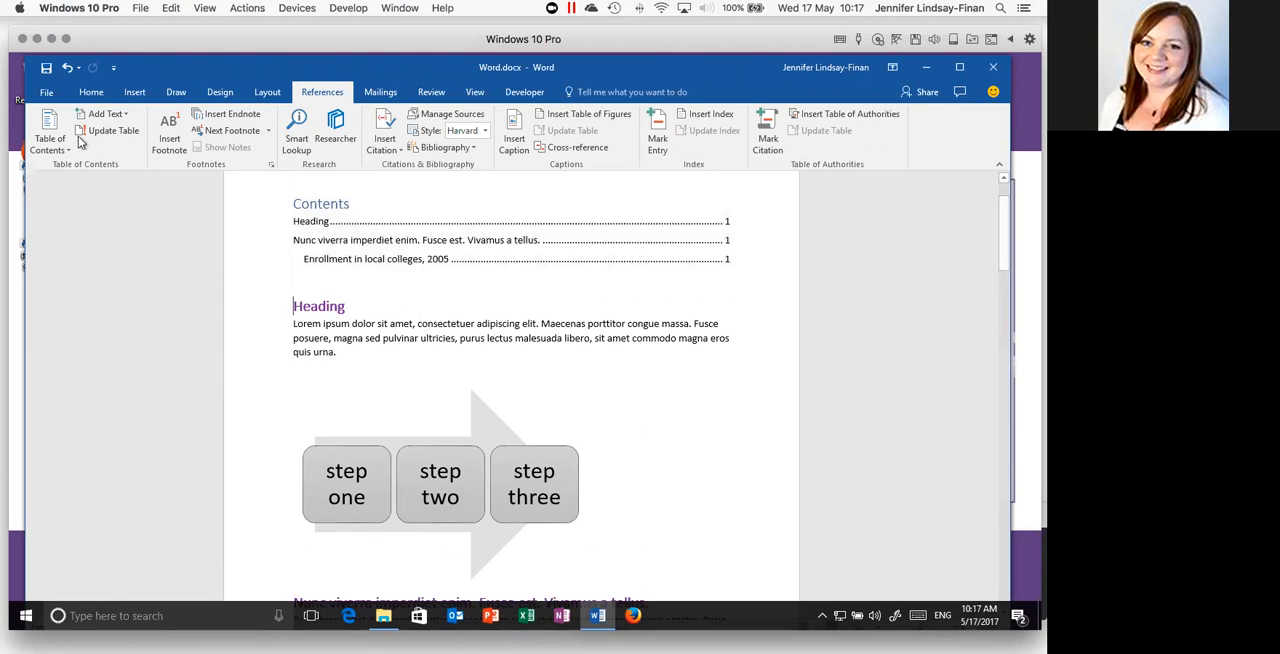
# - Insert a page break before the "Heading" line so that the body text starts on a new page after the contents
pyautogui.click(135, 94)
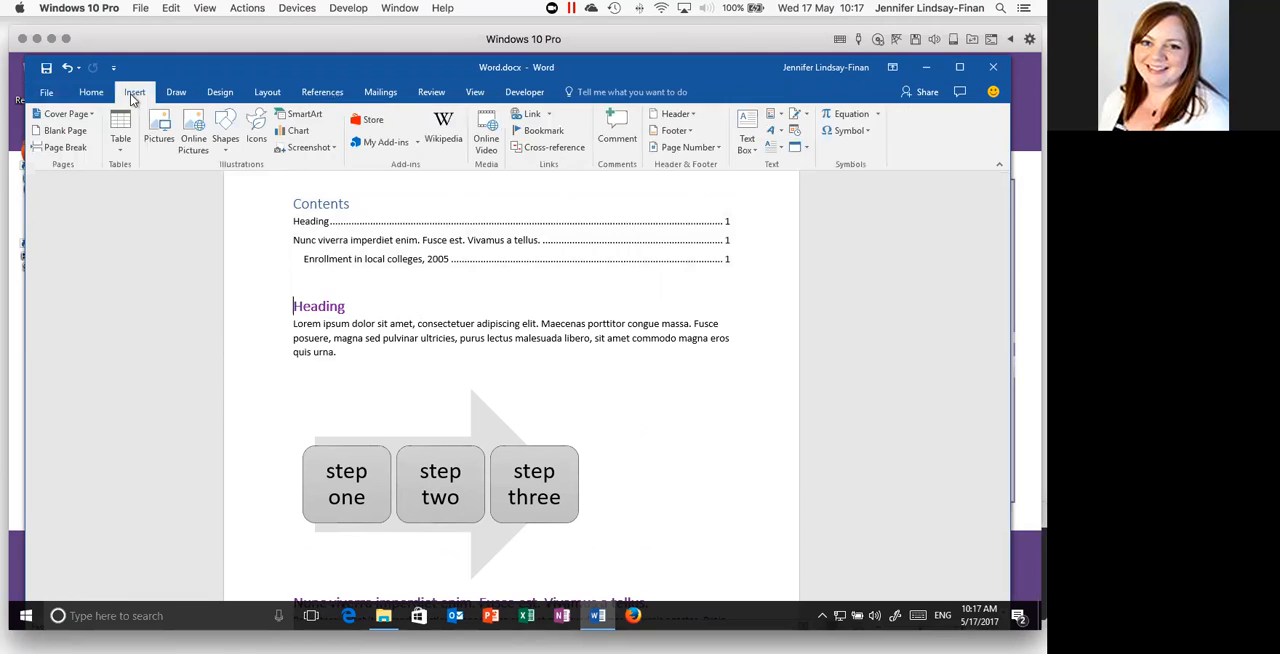
pyautogui.click(62, 147)
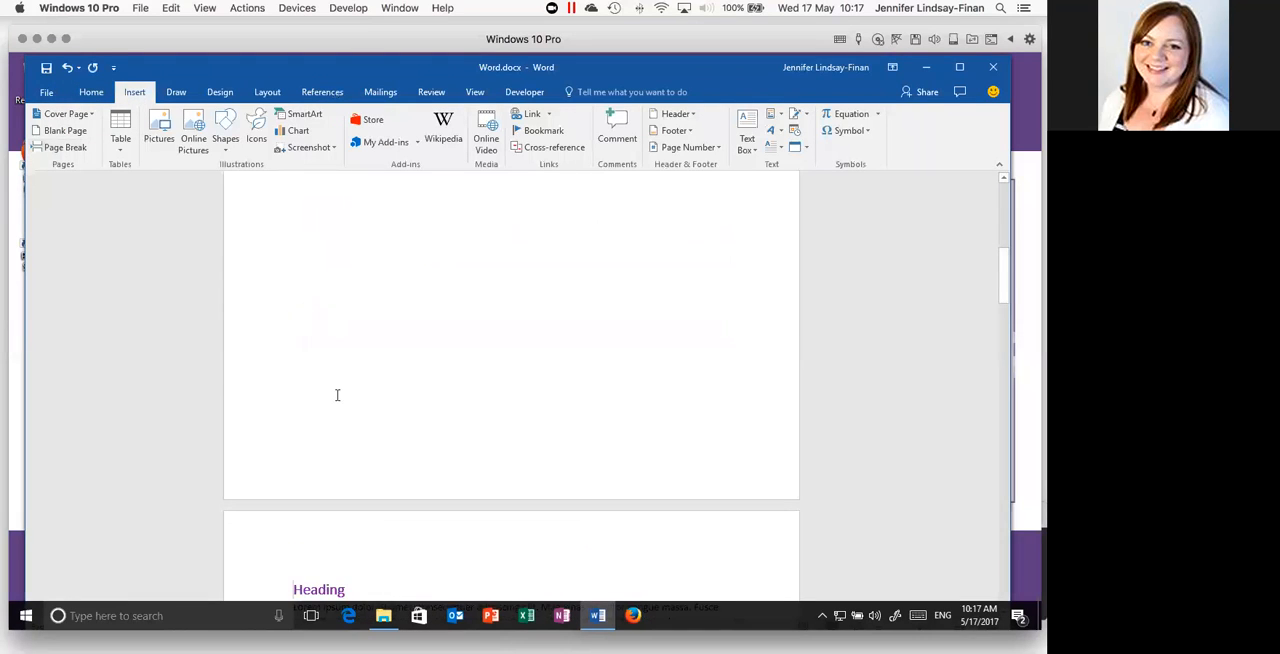
pyautogui.scroll(5, 347, 415)
pyautogui.scroll(3, 347, 415)
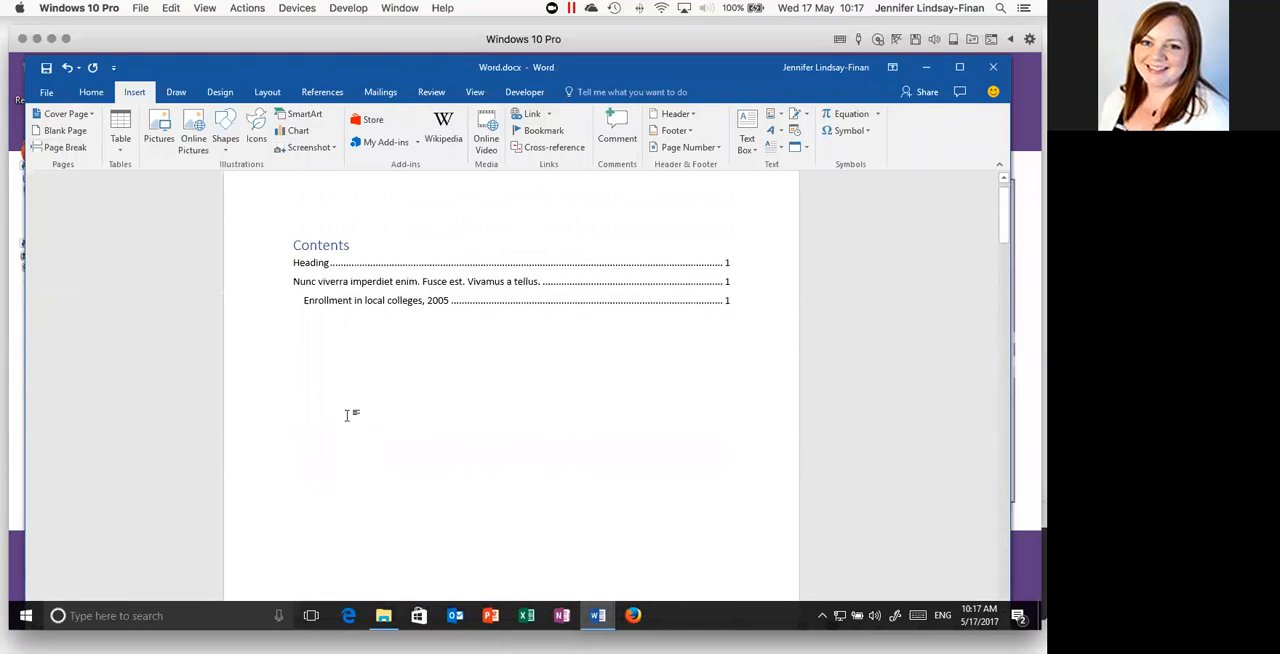
pyautogui.scroll(-15, 367, 387)
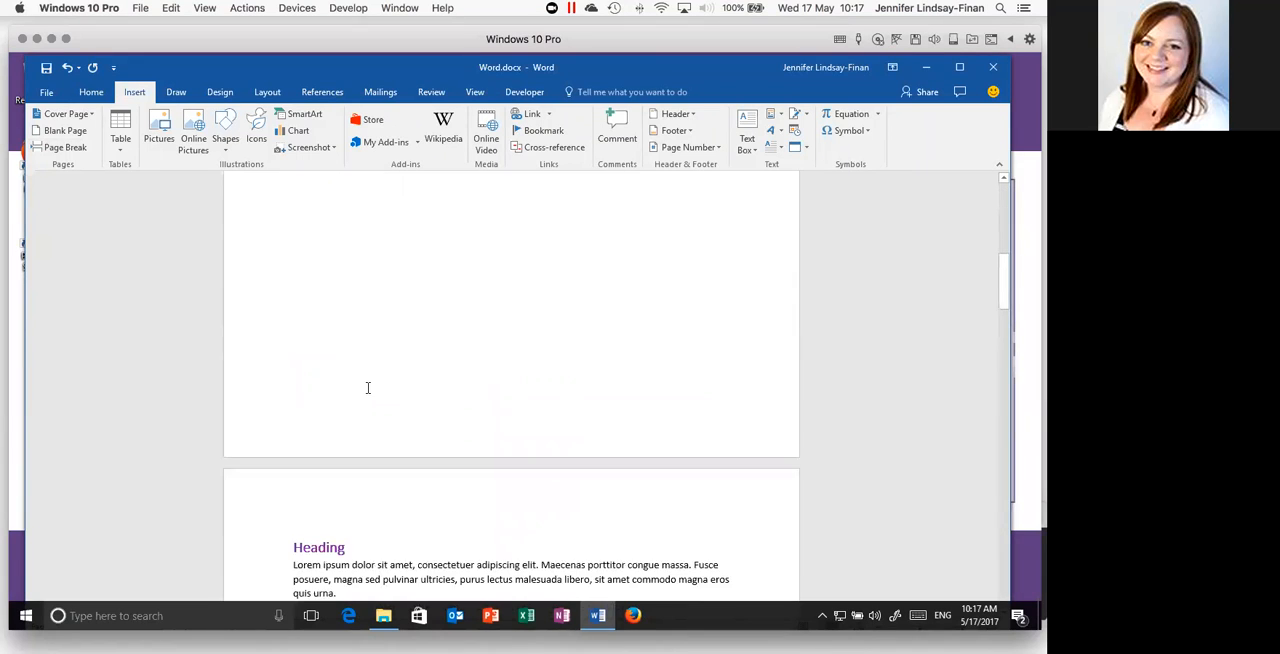
pyautogui.scroll(14, 367, 387)
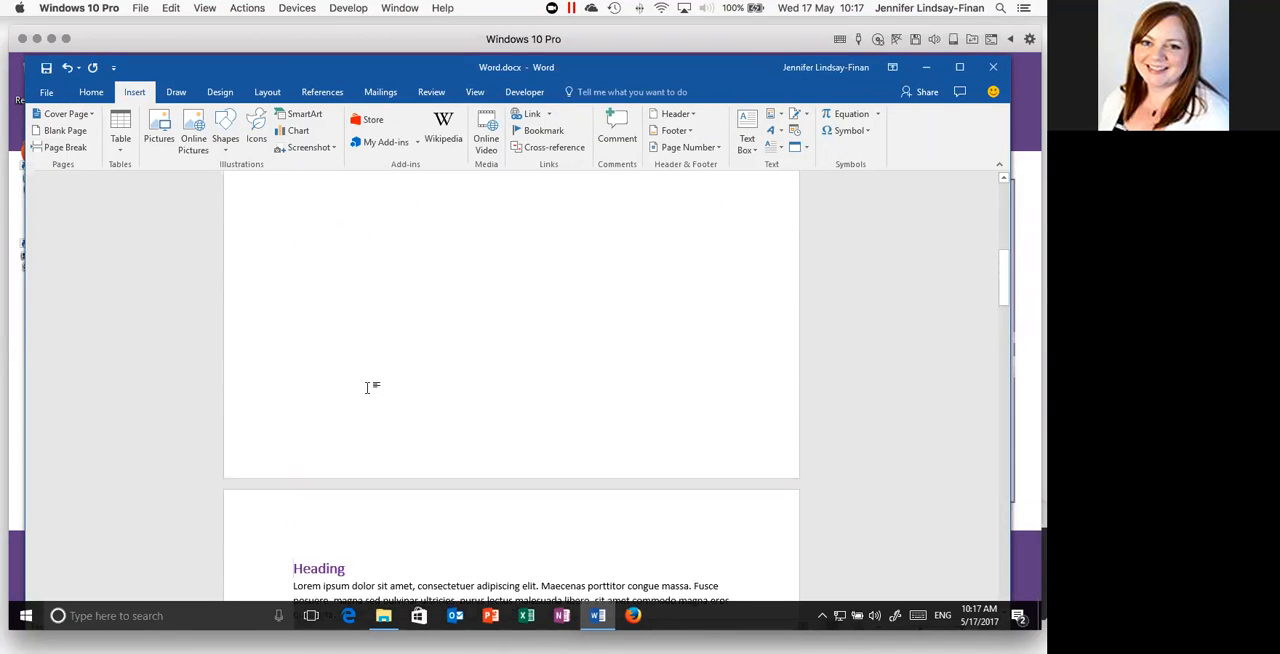
# - Update the entire table of contents, including its entries and page numbers
pyautogui.scroll(1, 367, 387)
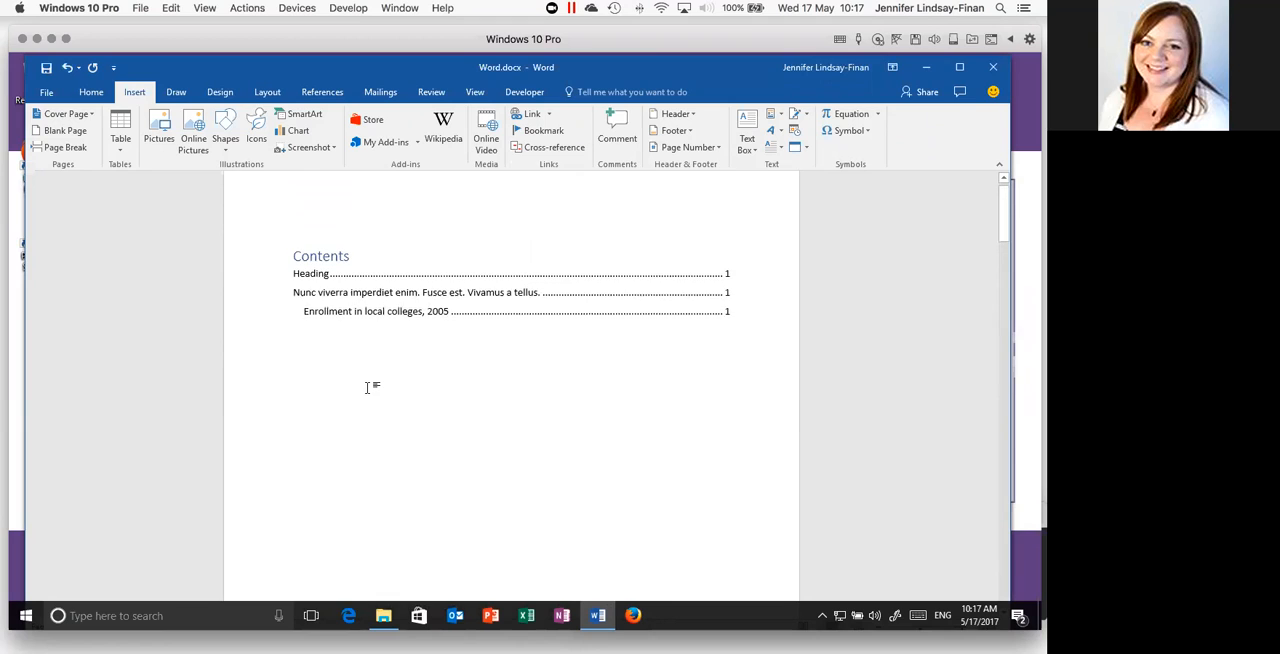
pyautogui.click(319, 260)
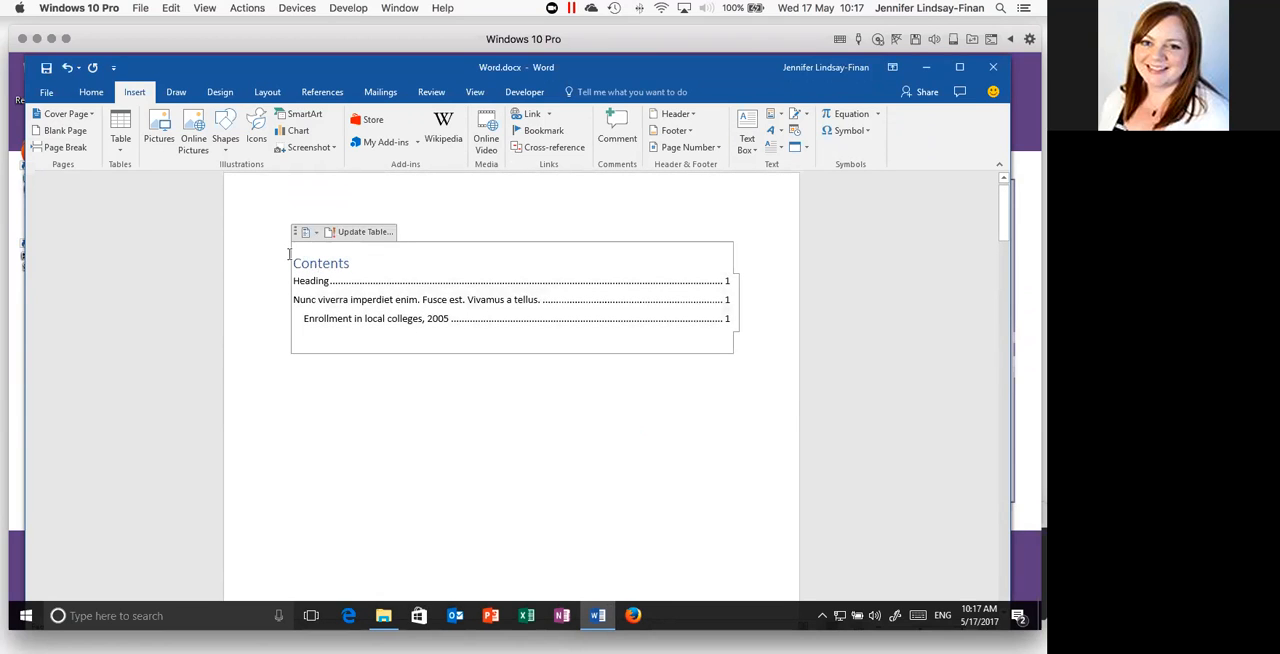
pyautogui.click(366, 232)
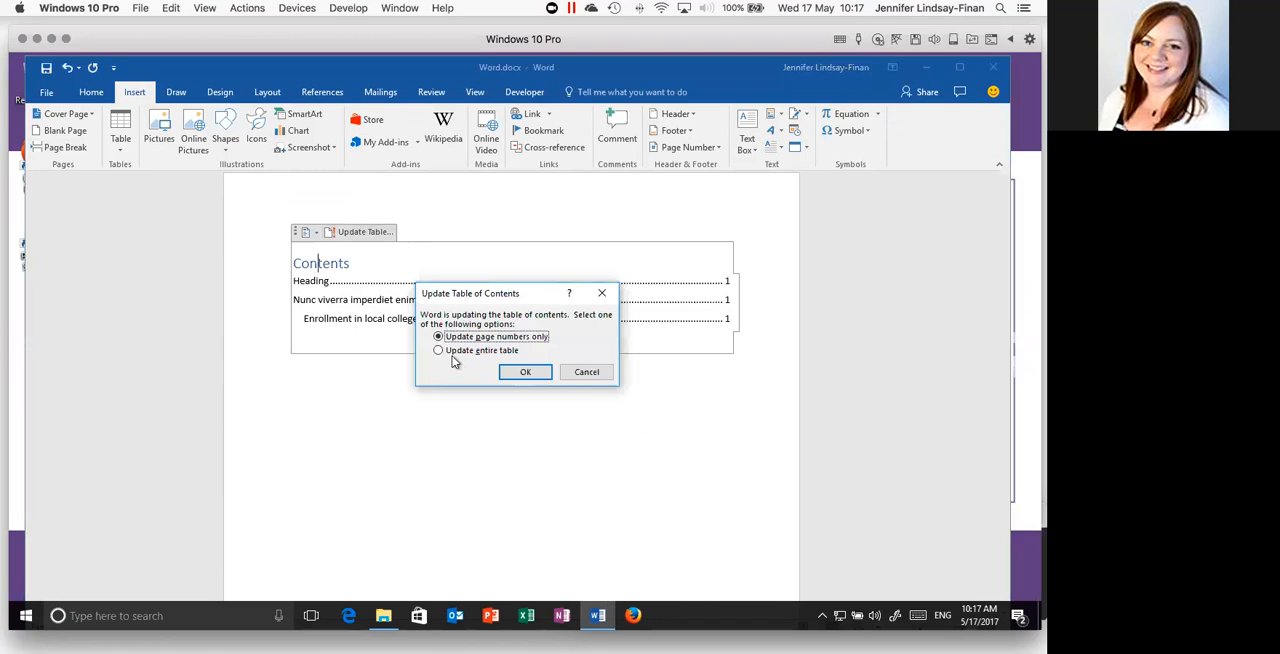
pyautogui.click(446, 352)
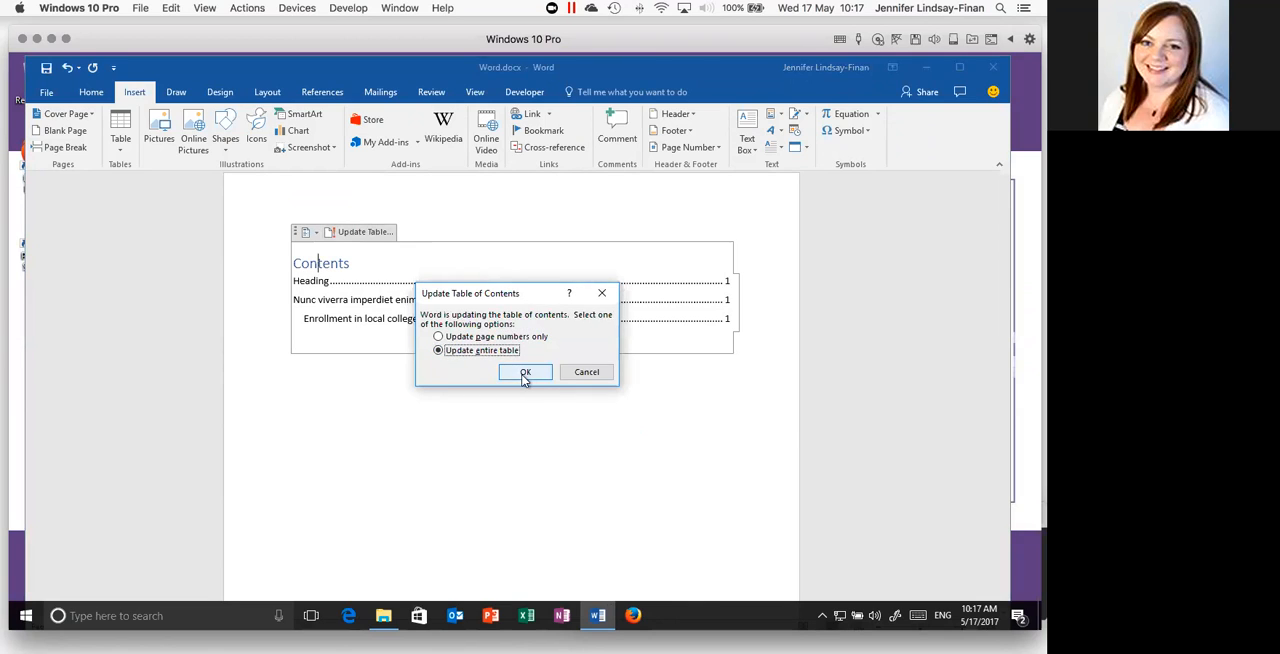
pyautogui.click(524, 373)
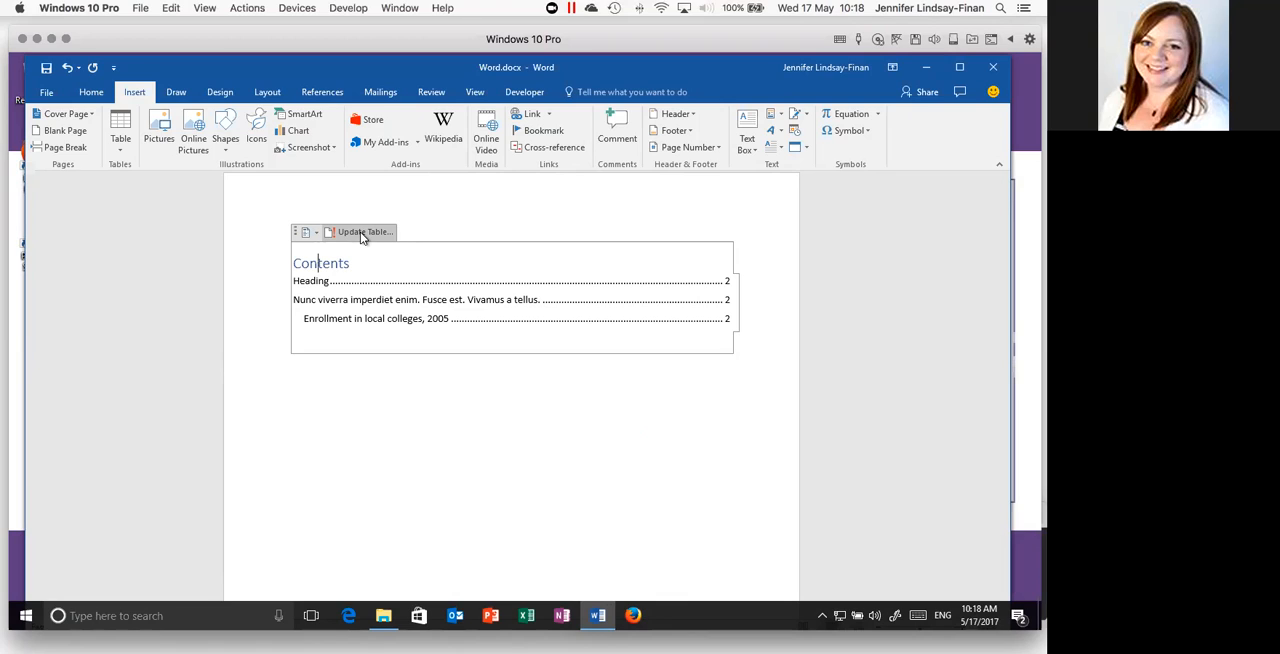
pyautogui.scroll(1, 416, 387)
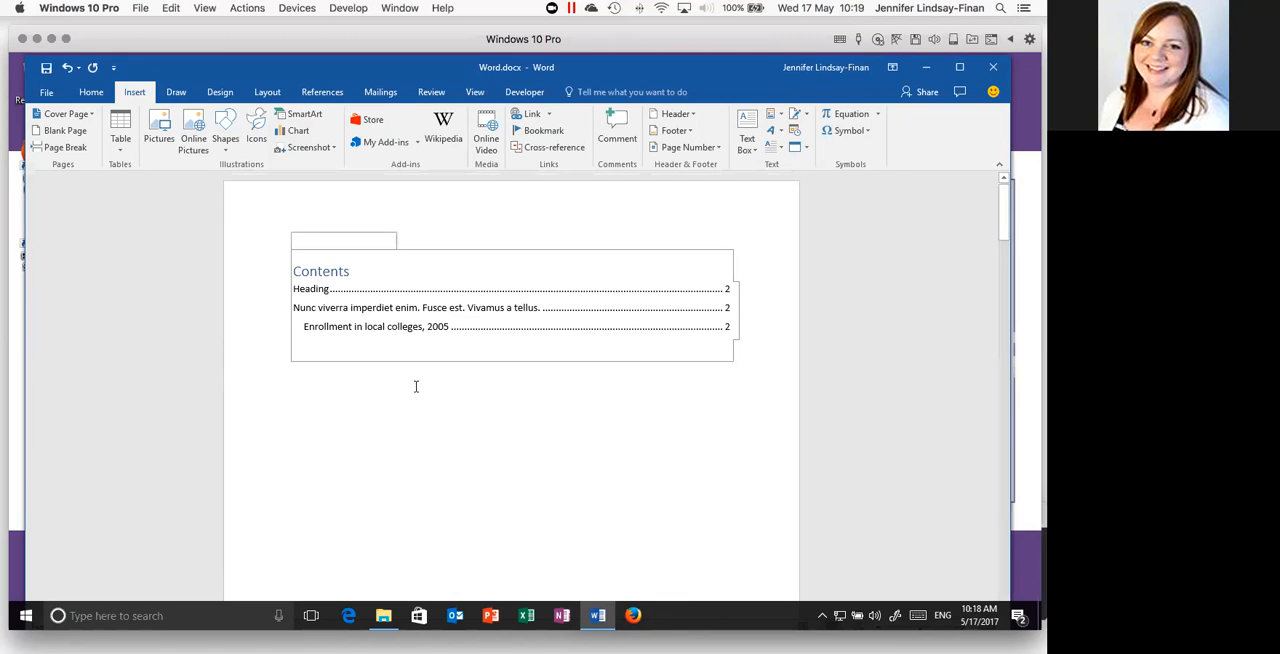
pyautogui.click(467, 419)
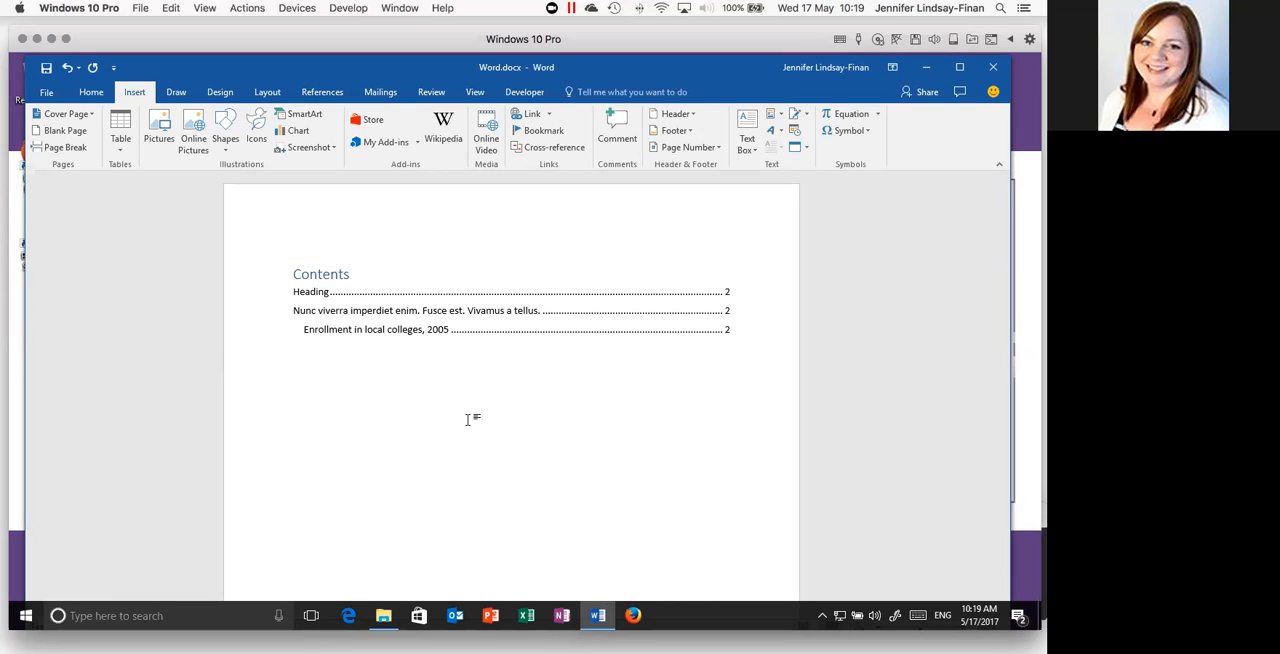
# - Browse the built-in cover pages and insert the Integral design at the front of the document
pyautogui.click(288, 271)
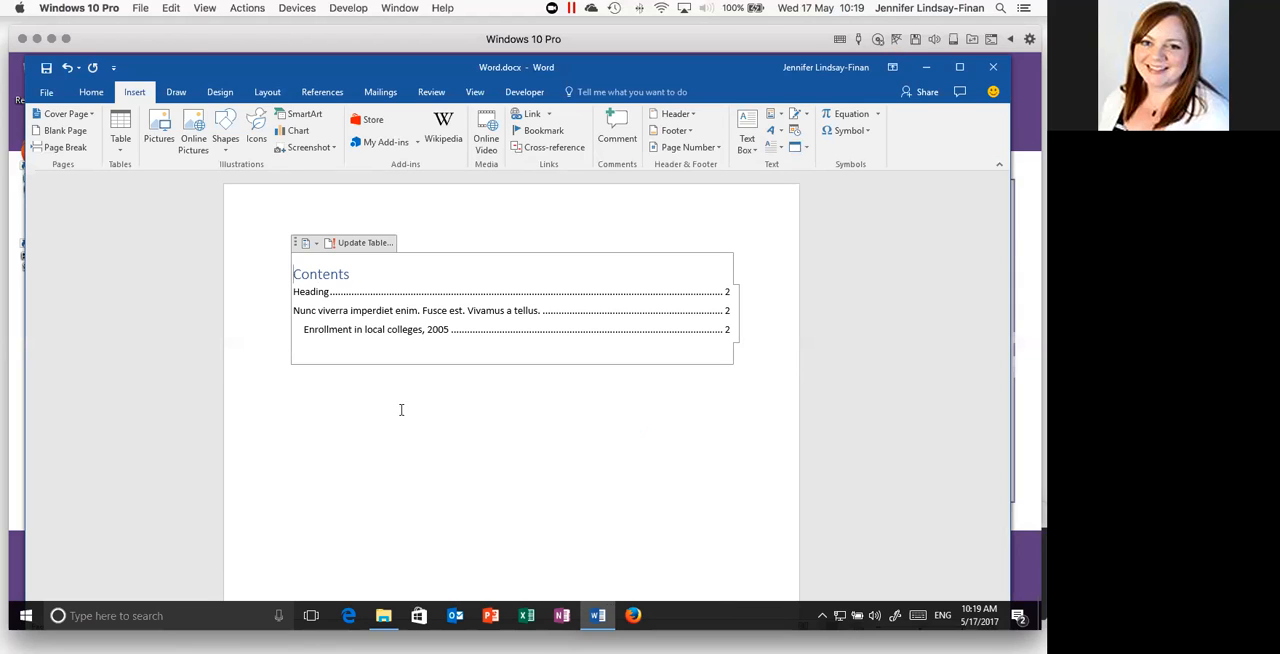
pyautogui.click(337, 406)
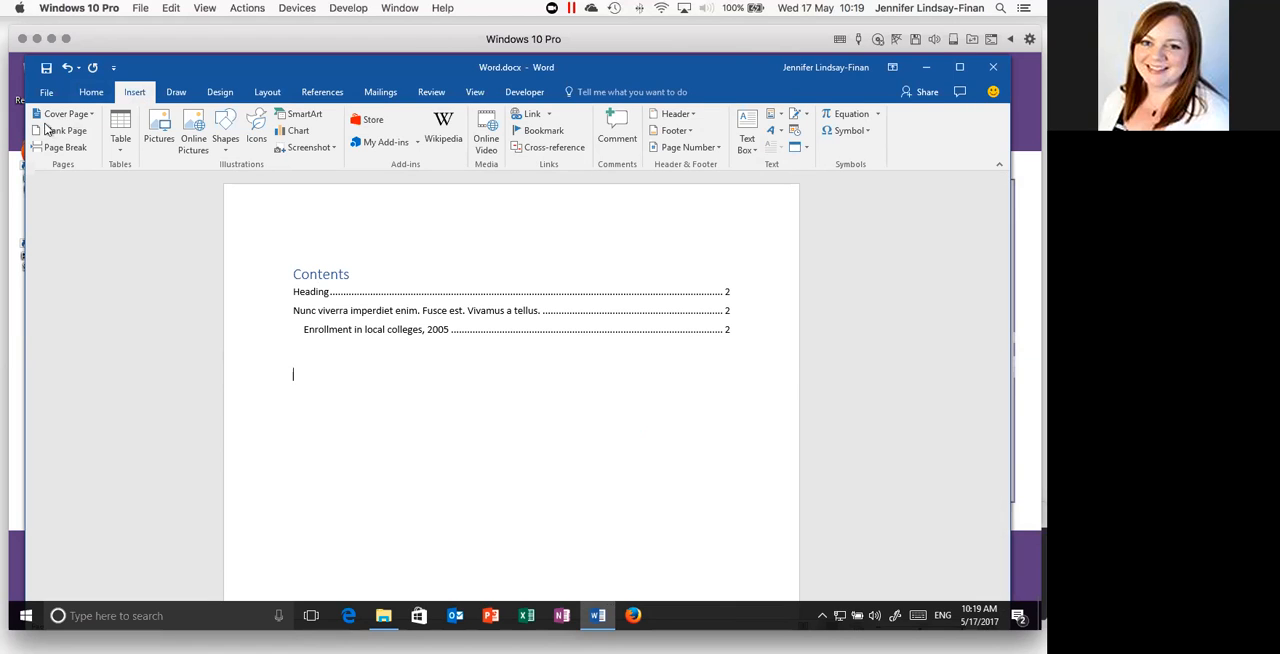
pyautogui.click(91, 118)
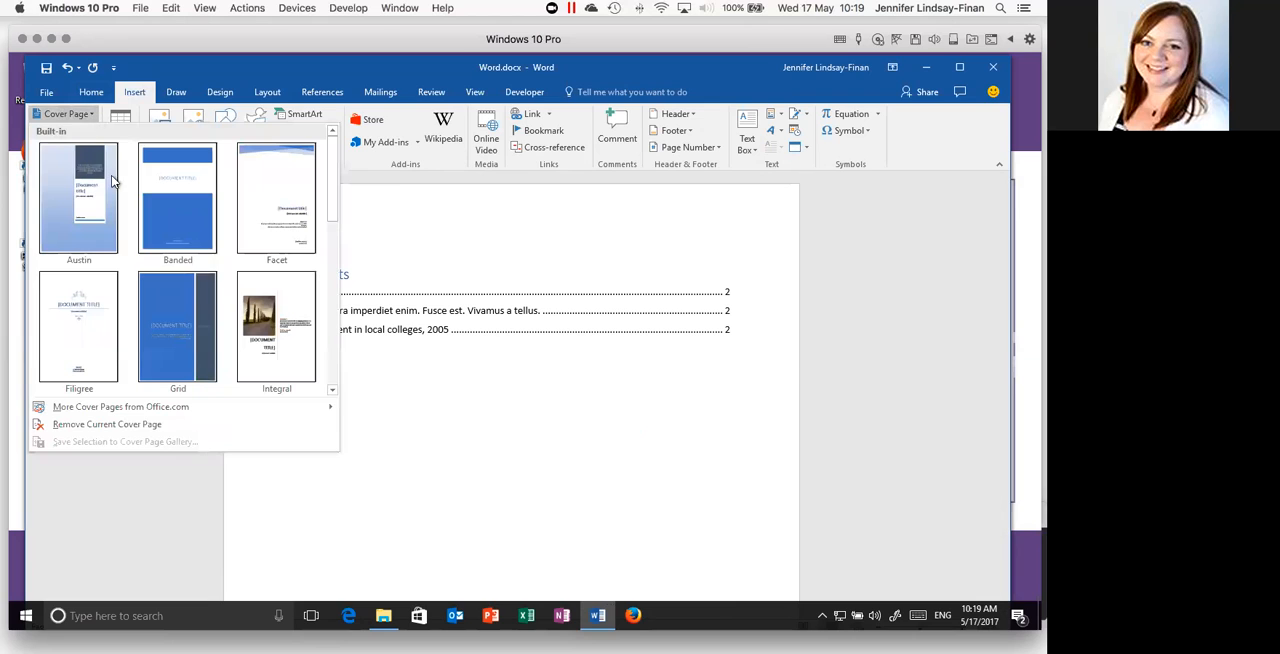
pyautogui.scroll(-1, 331, 316)
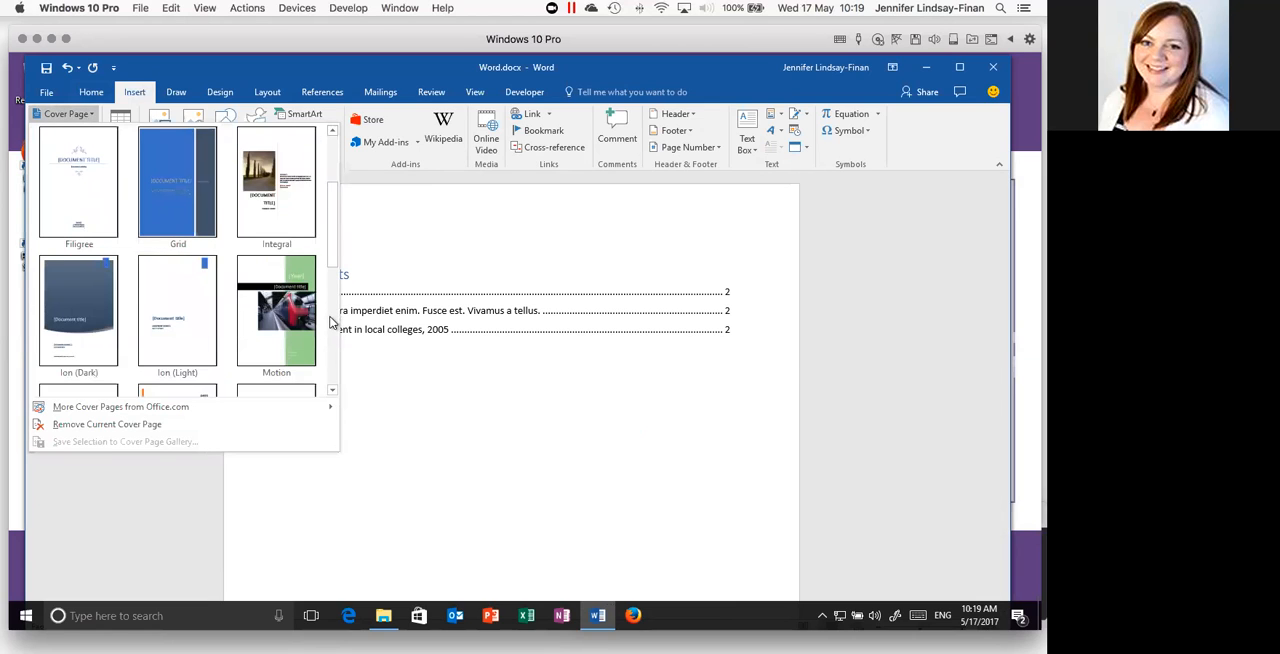
pyautogui.scroll(-1, 331, 320)
pyautogui.scroll(-1, 333, 318)
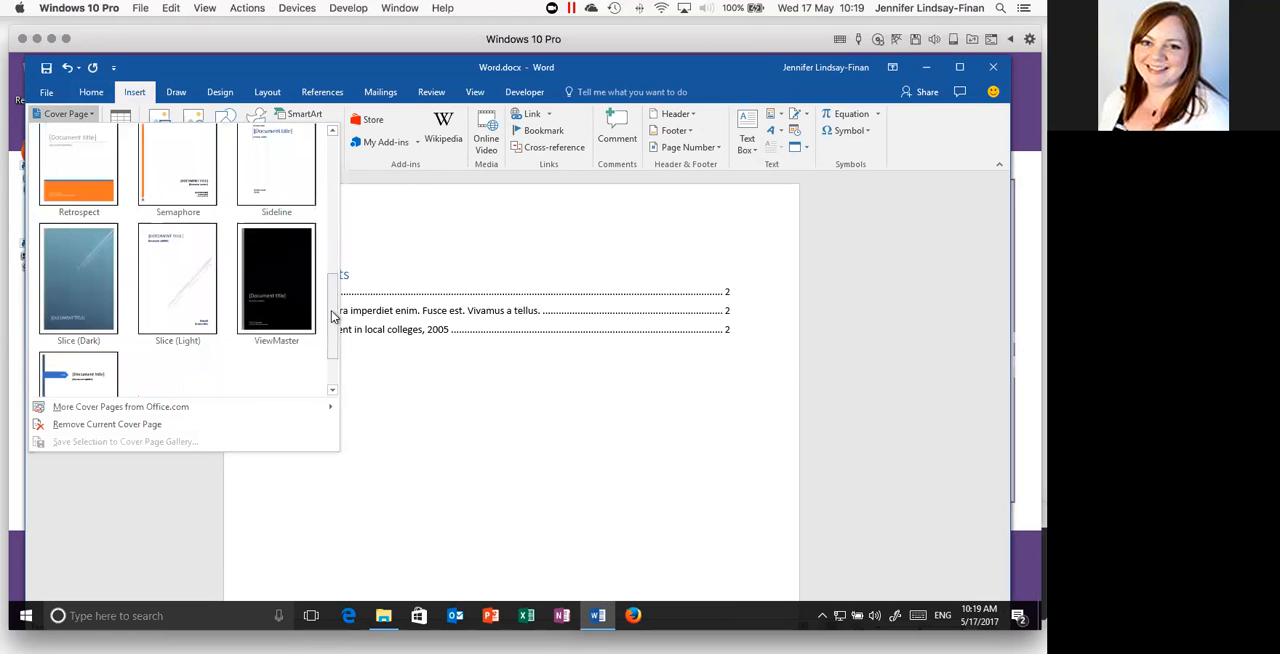
pyautogui.scroll(-2, 333, 316)
pyautogui.moveTo(329, 313); pyautogui.dragTo(325, 191)
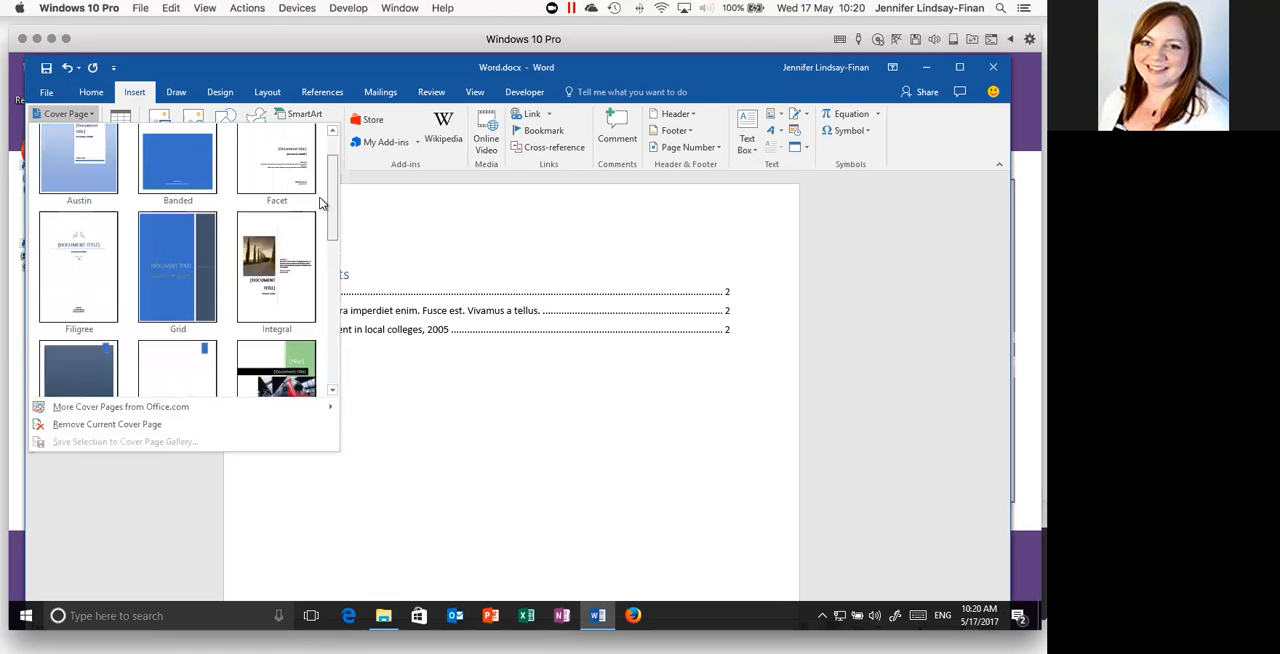
pyautogui.click(260, 268)
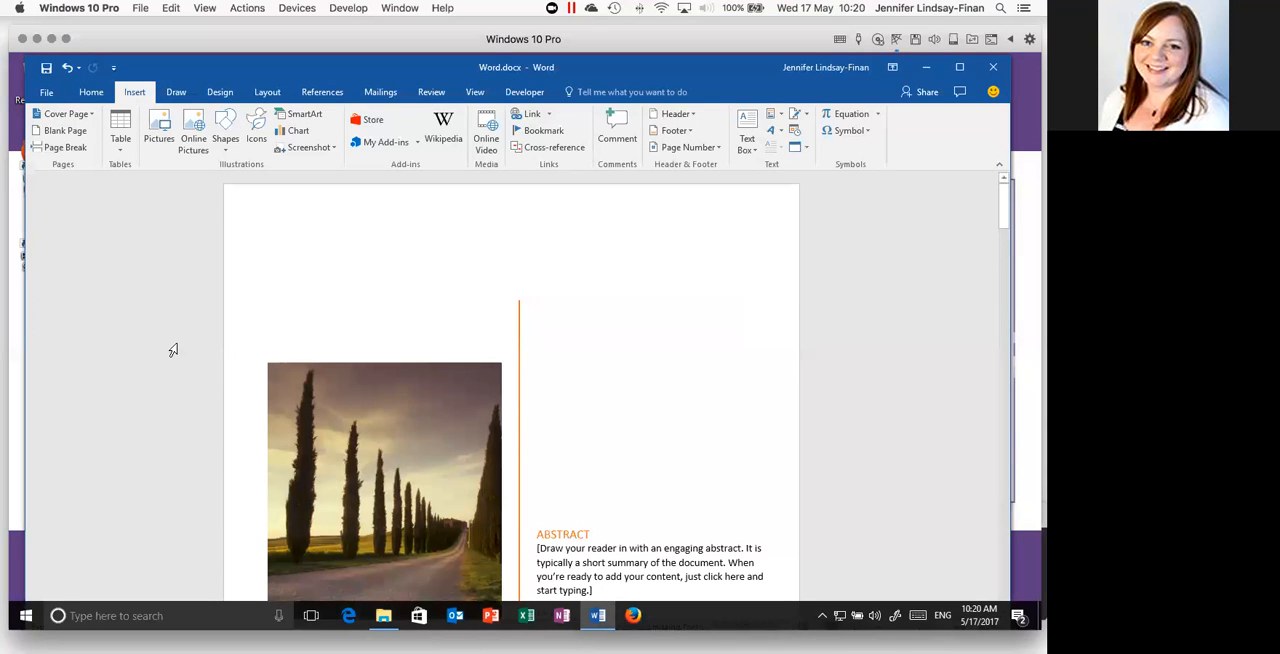
pyautogui.scroll(-5, 173, 350)
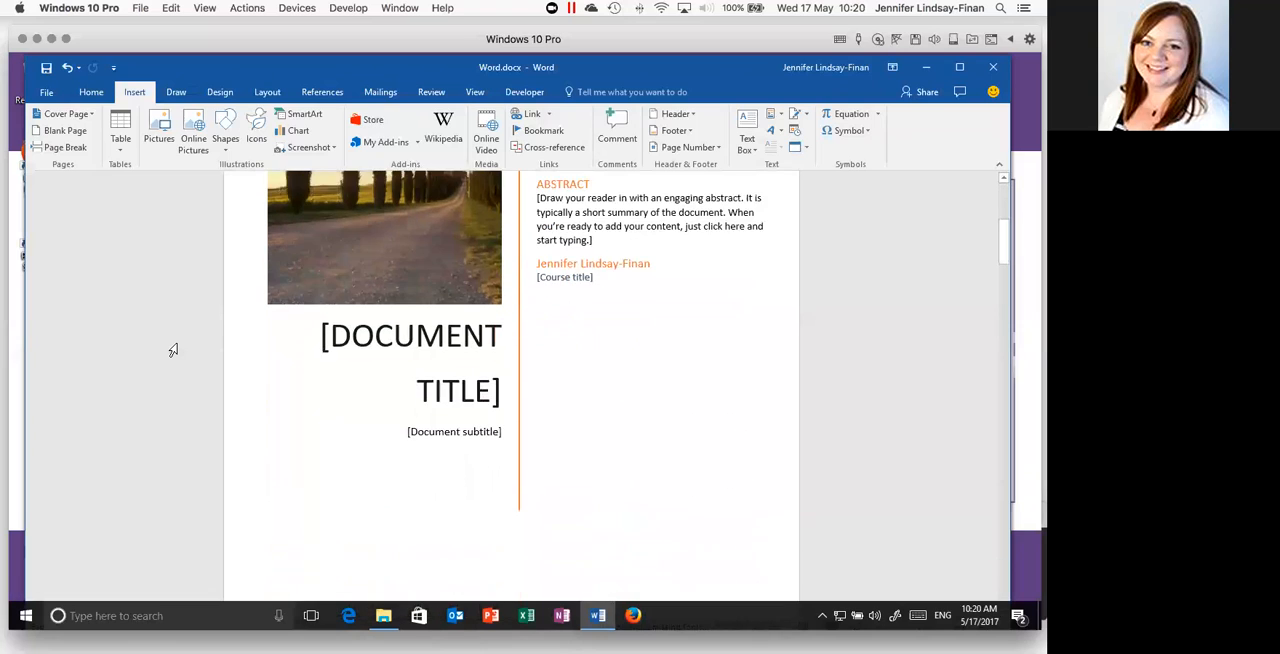
pyautogui.scroll(-5, 173, 350)
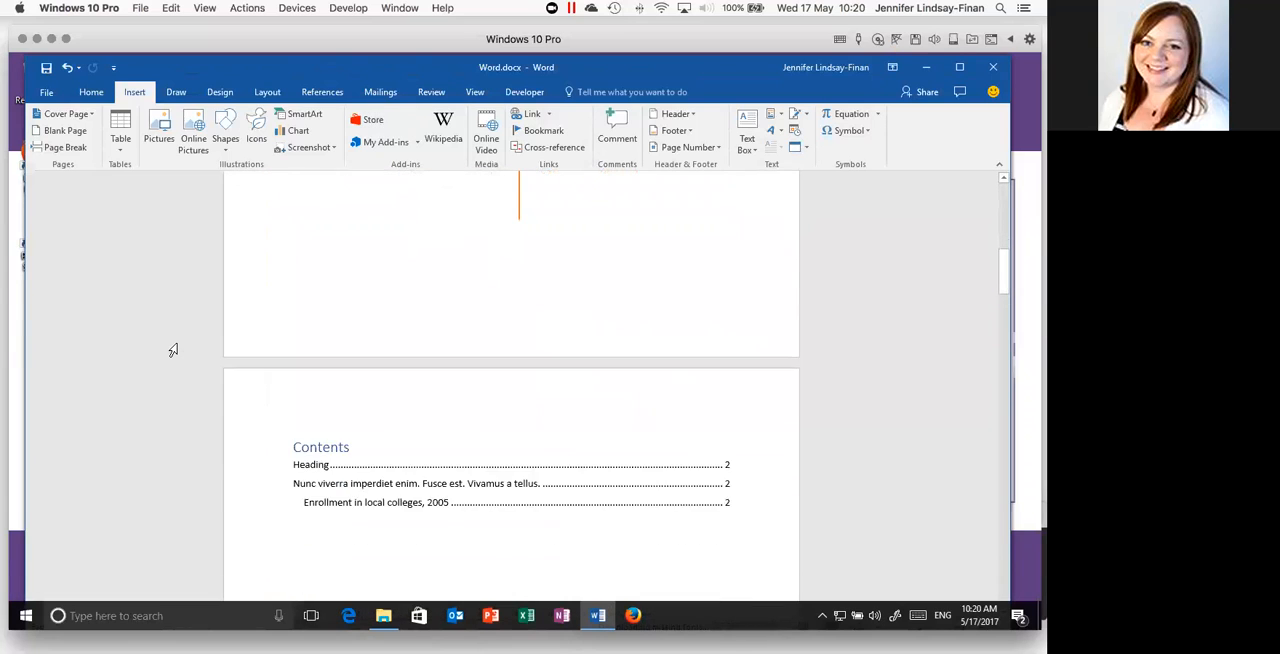
pyautogui.scroll(-4, 173, 350)
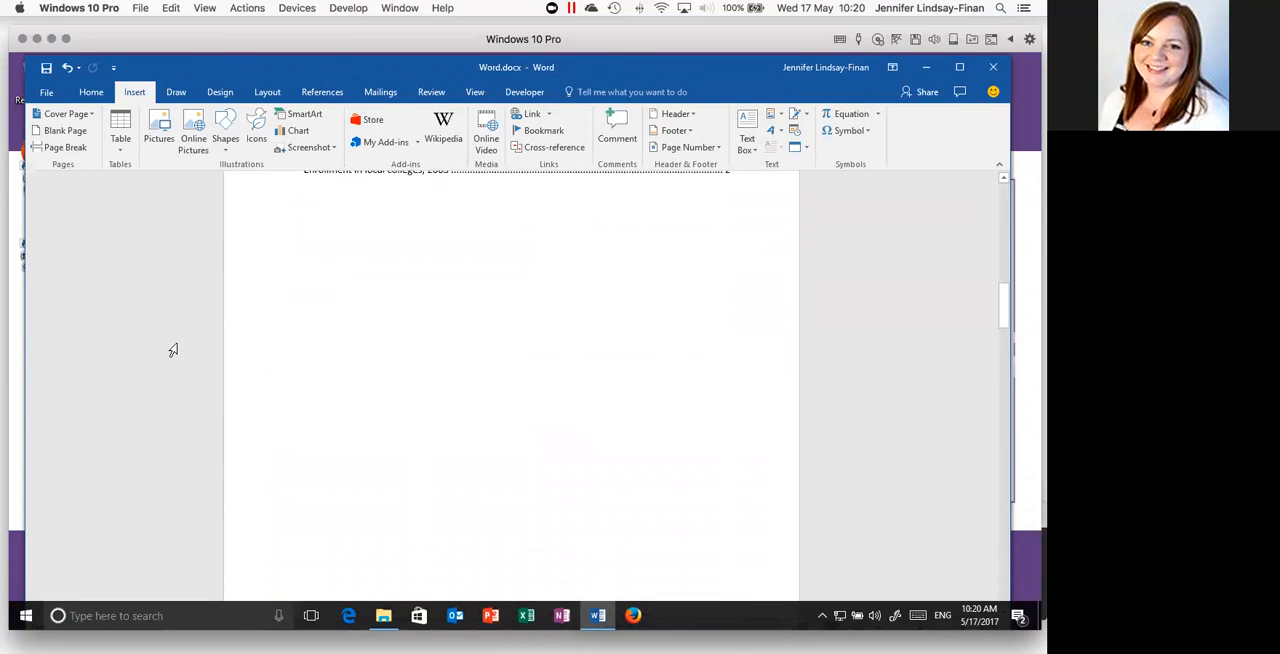
pyautogui.scroll(-5, 173, 350)
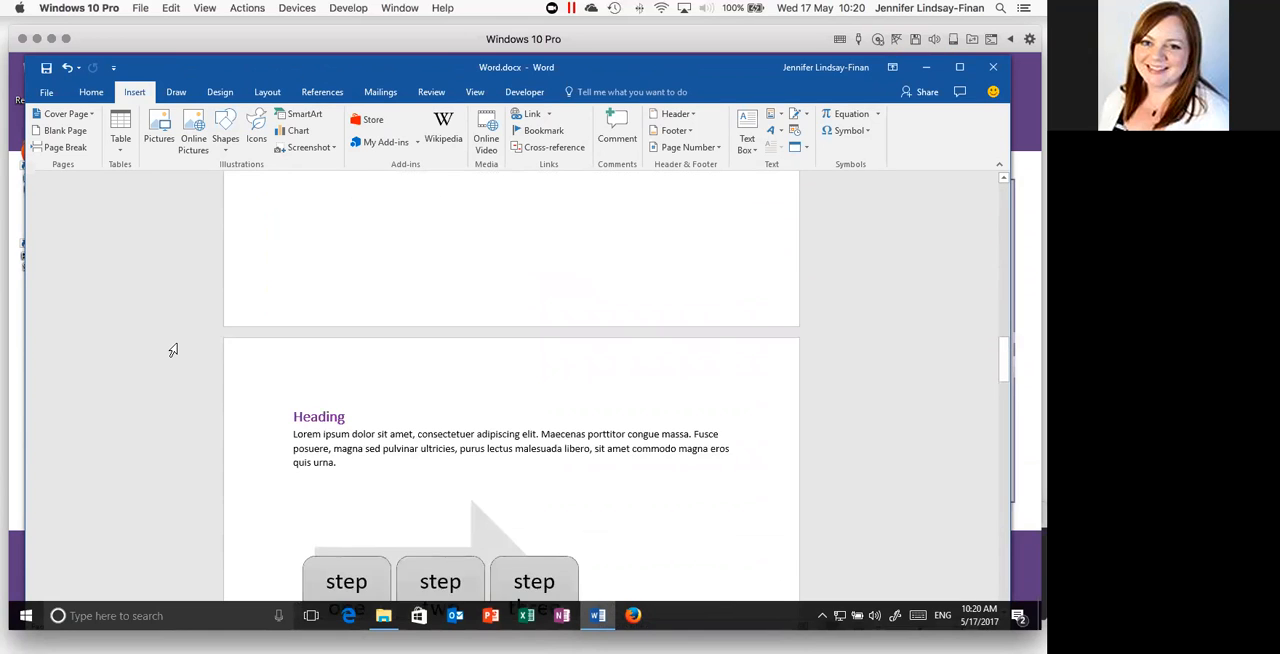
pyautogui.scroll(10, 173, 350)
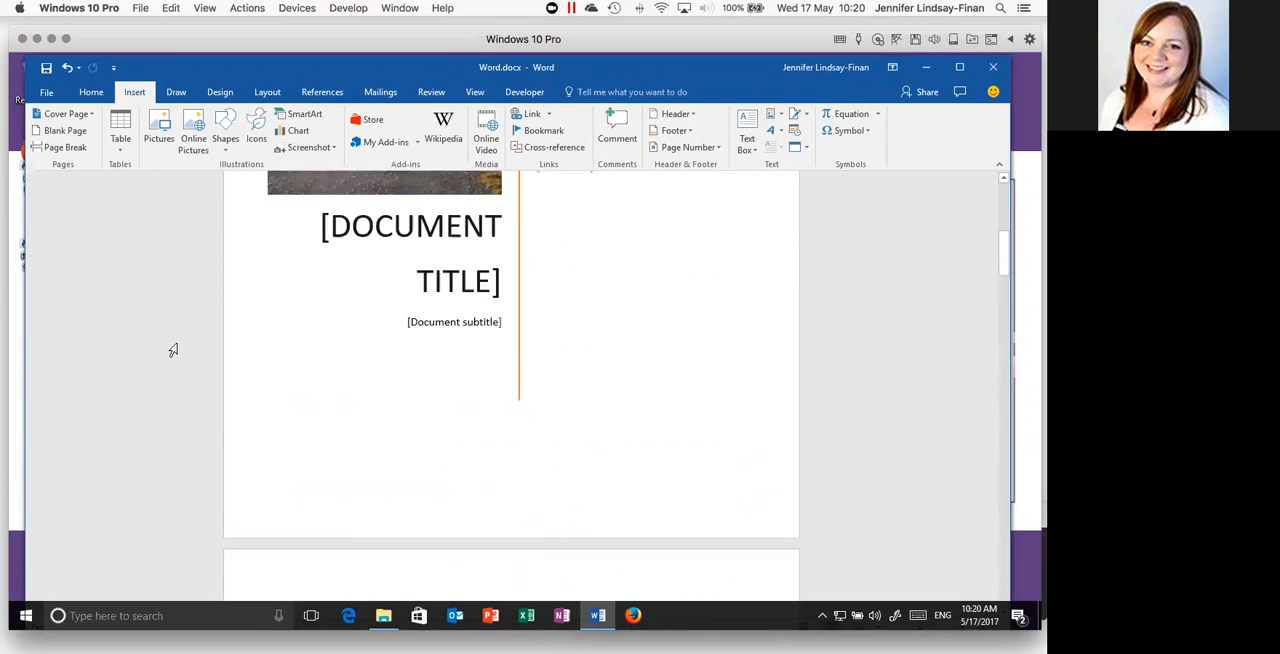
# - Examine the cover page's editable text by selecting the Abstract heading, the abstract placeholder and the document title placeholder
pyautogui.scroll(3, 173, 350)
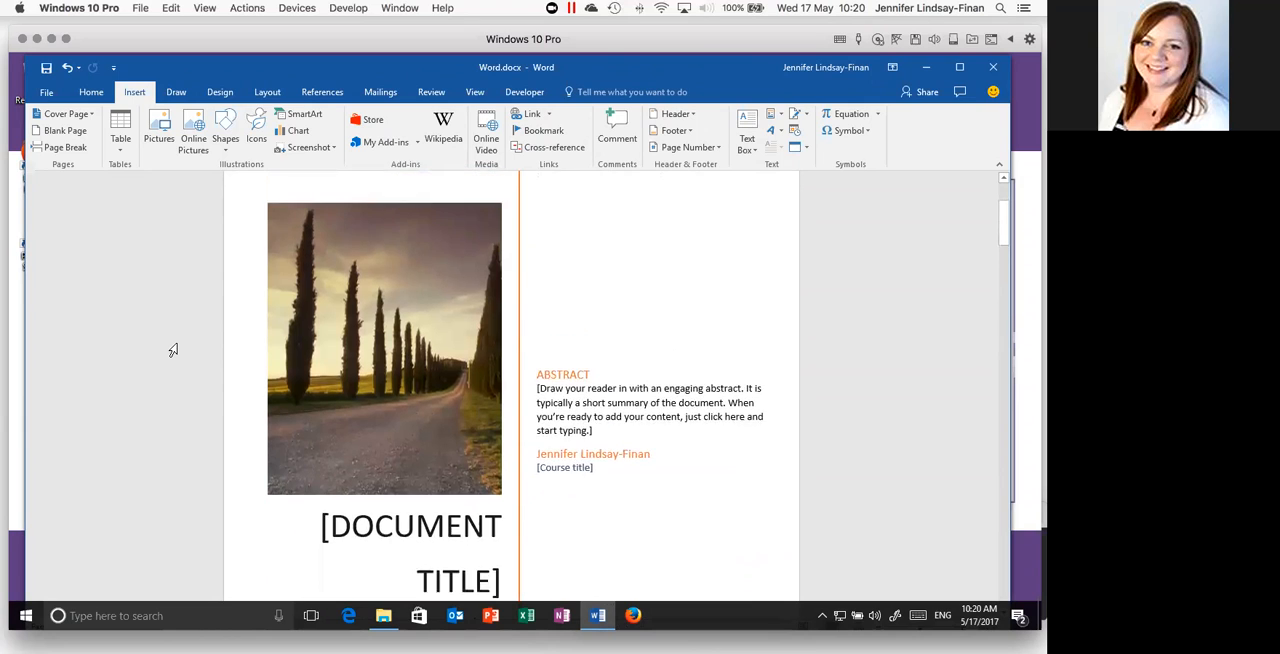
pyautogui.scroll(2, 173, 350)
pyautogui.scroll(-3, 173, 350)
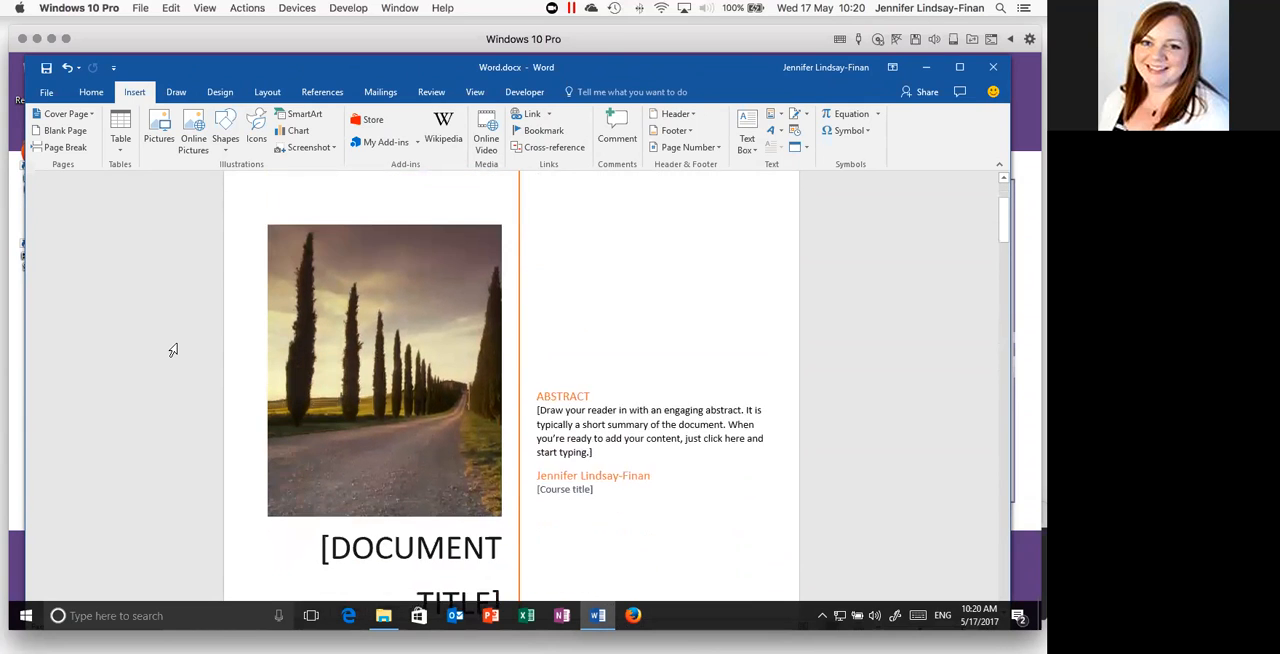
pyautogui.click(568, 334)
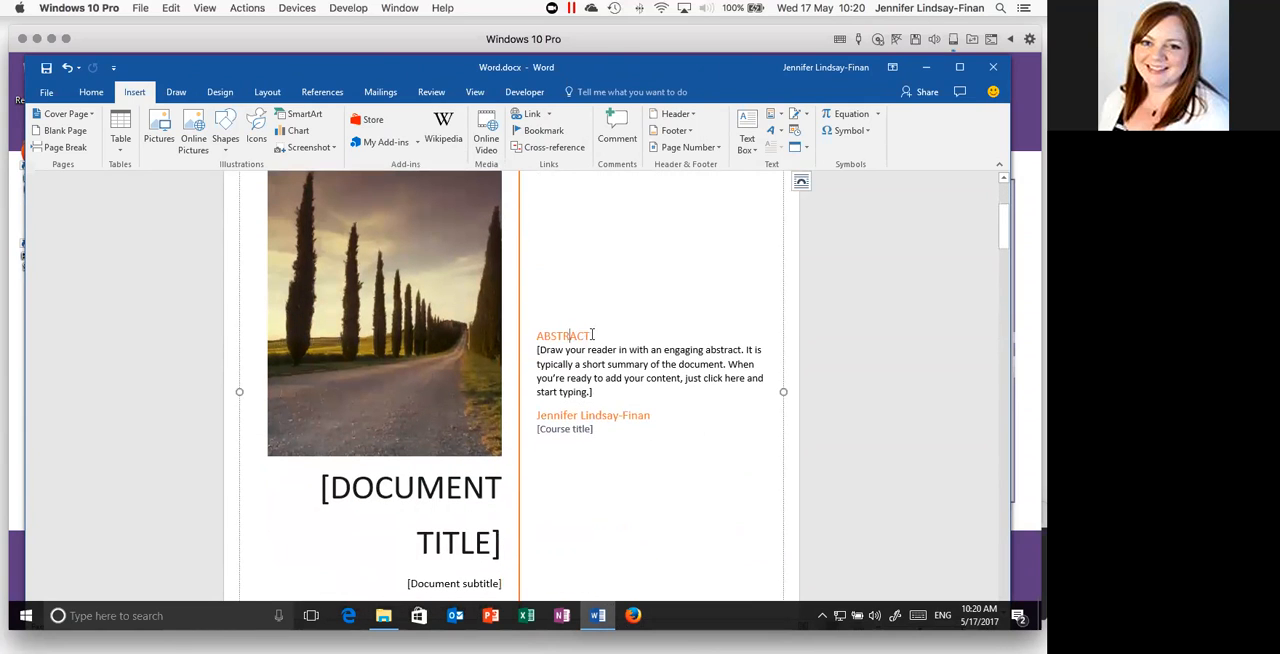
pyautogui.moveTo(592, 336); pyautogui.dragTo(538, 336)
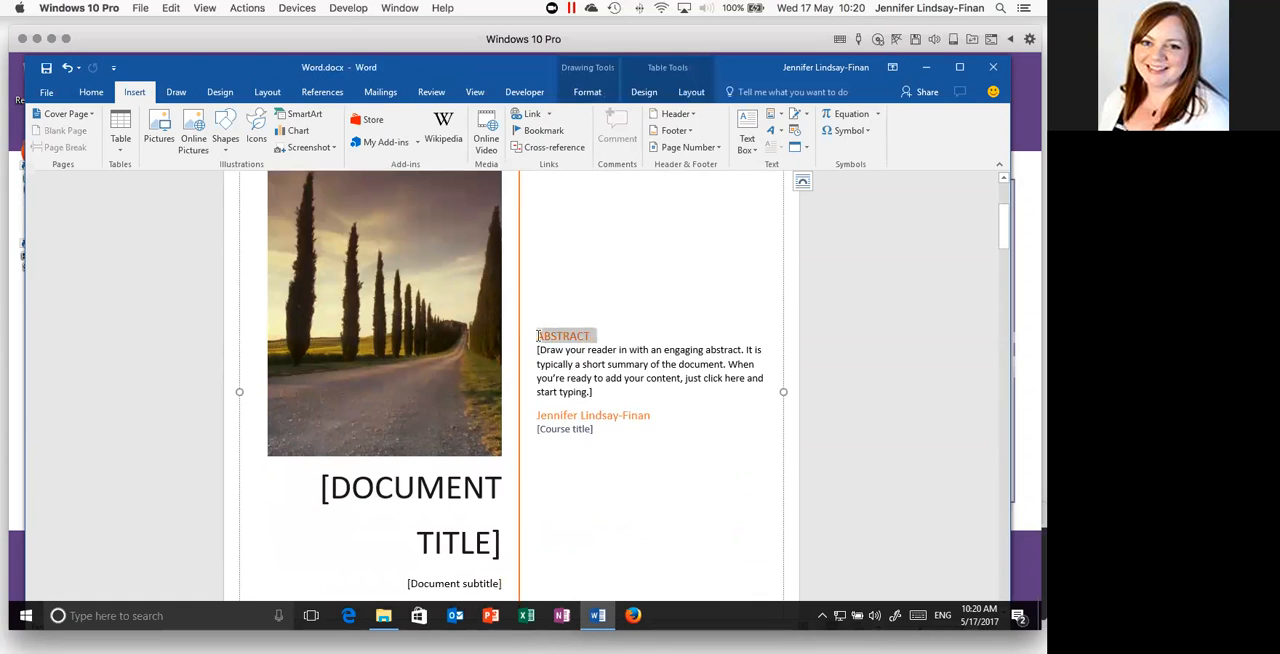
pyautogui.click(634, 349)
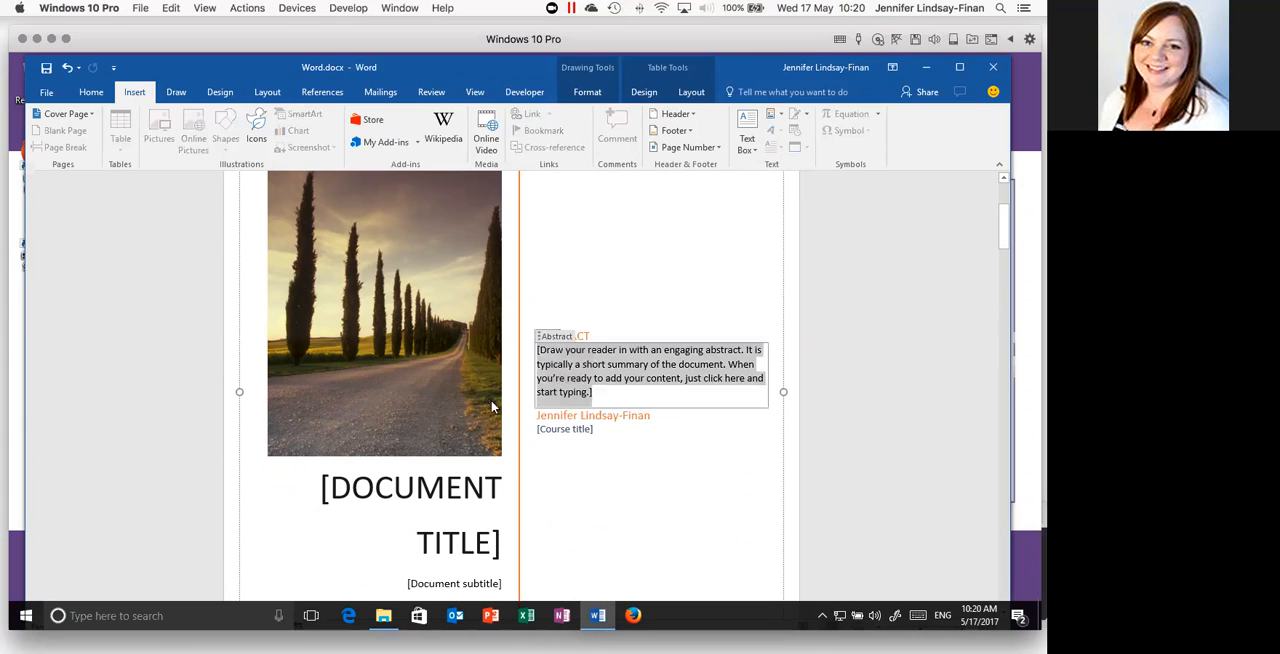
pyautogui.click(437, 498)
pyautogui.scroll(-2, 472, 495)
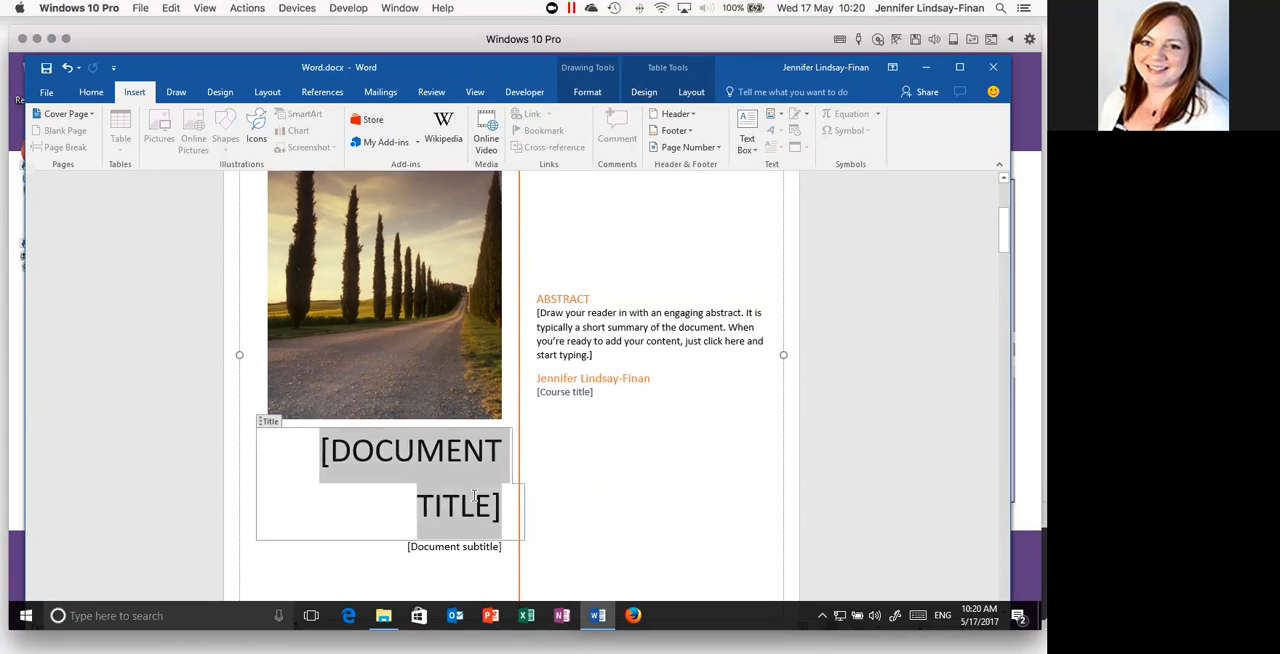
# - Select the cover page's road photo and check the picture insertion commands available for it
pyautogui.scroll(2, 472, 500)
pyautogui.scroll(1, 445, 457)
pyautogui.click(345, 275)
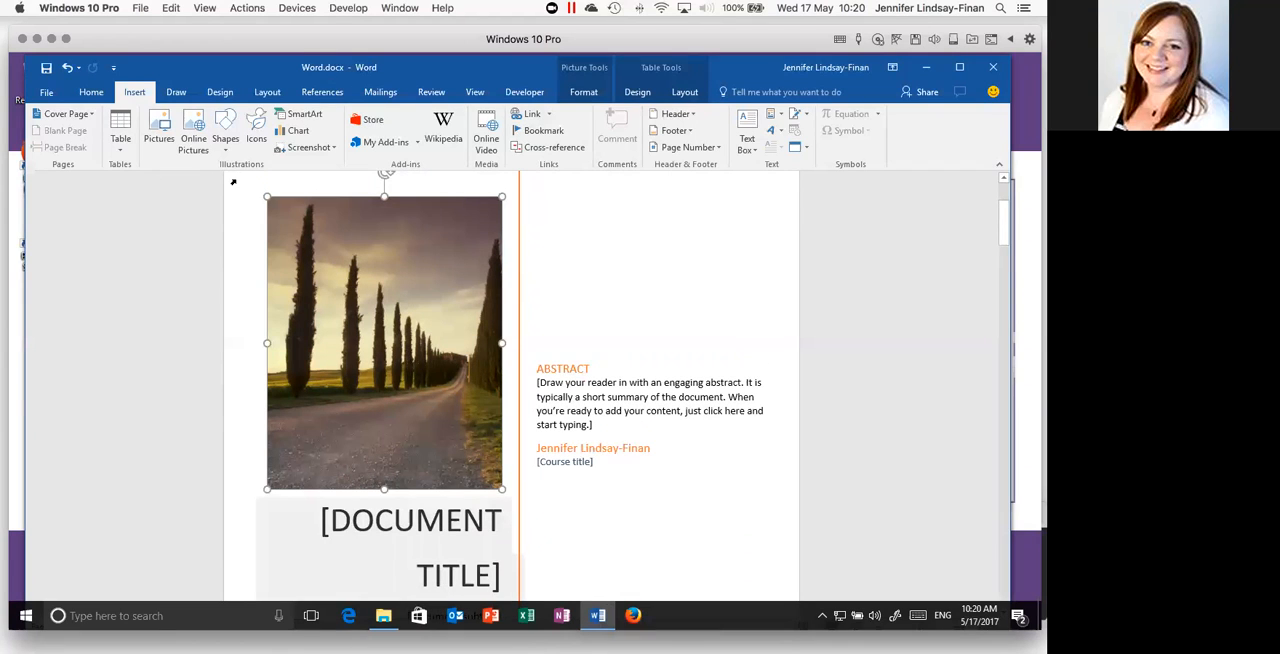
pyautogui.click(101, 95)
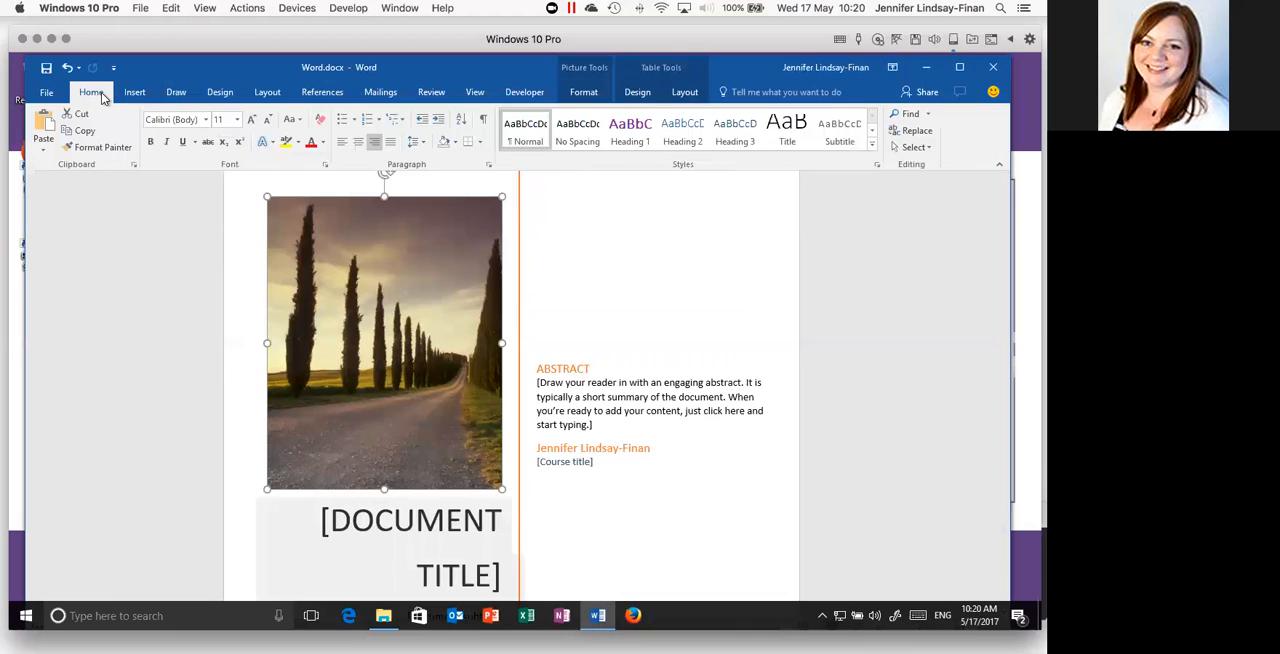
pyautogui.click(136, 93)
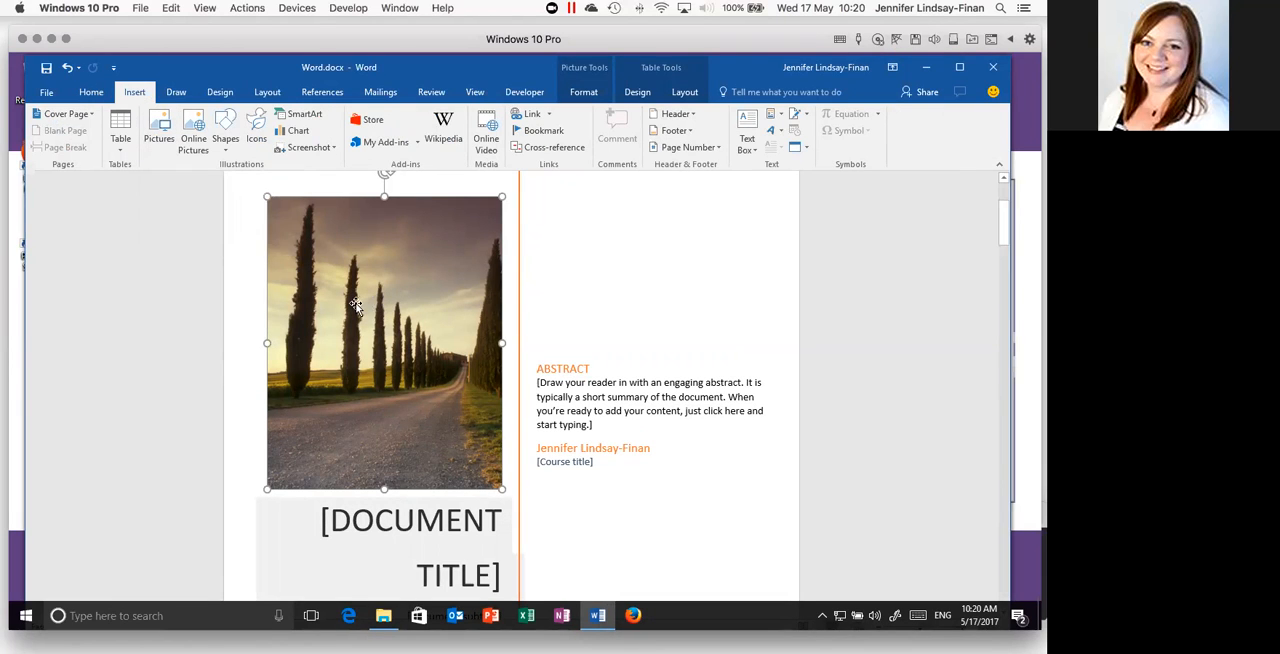
# - Review the whole cover page layout, from the blank area above the photo down to the document subtitle
pyautogui.scroll(-3, 356, 305)
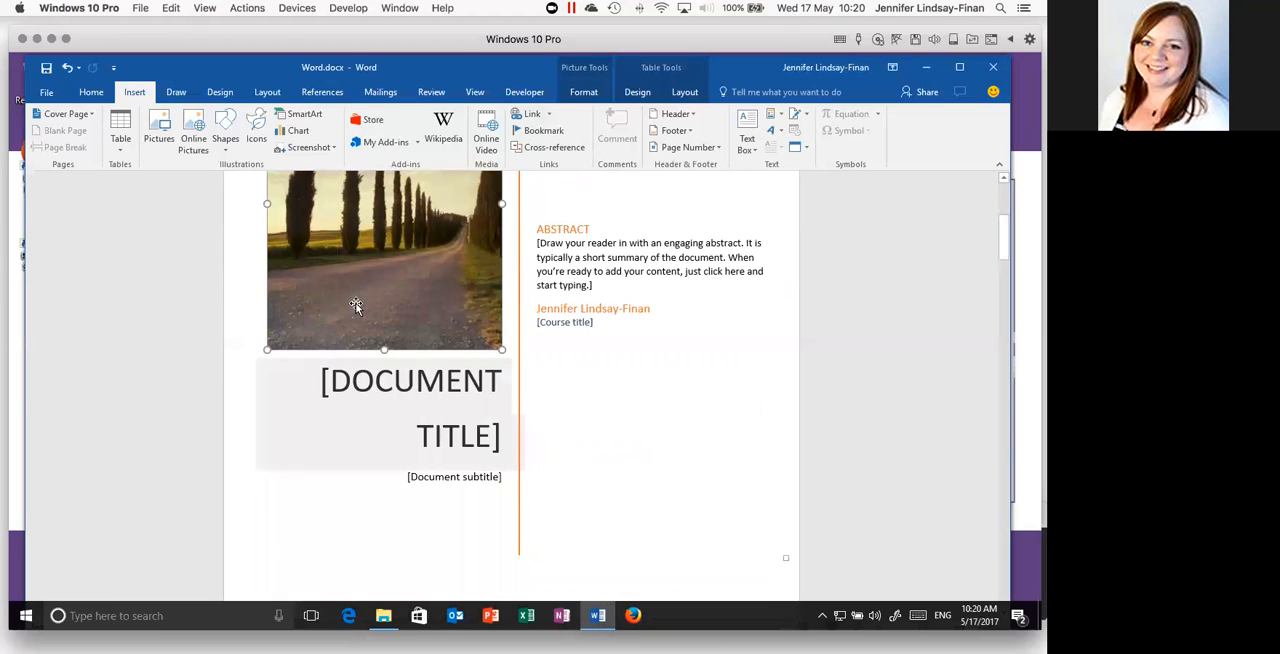
pyautogui.scroll(-2, 356, 304)
pyautogui.scroll(-2, 356, 304)
pyautogui.scroll(5, 356, 305)
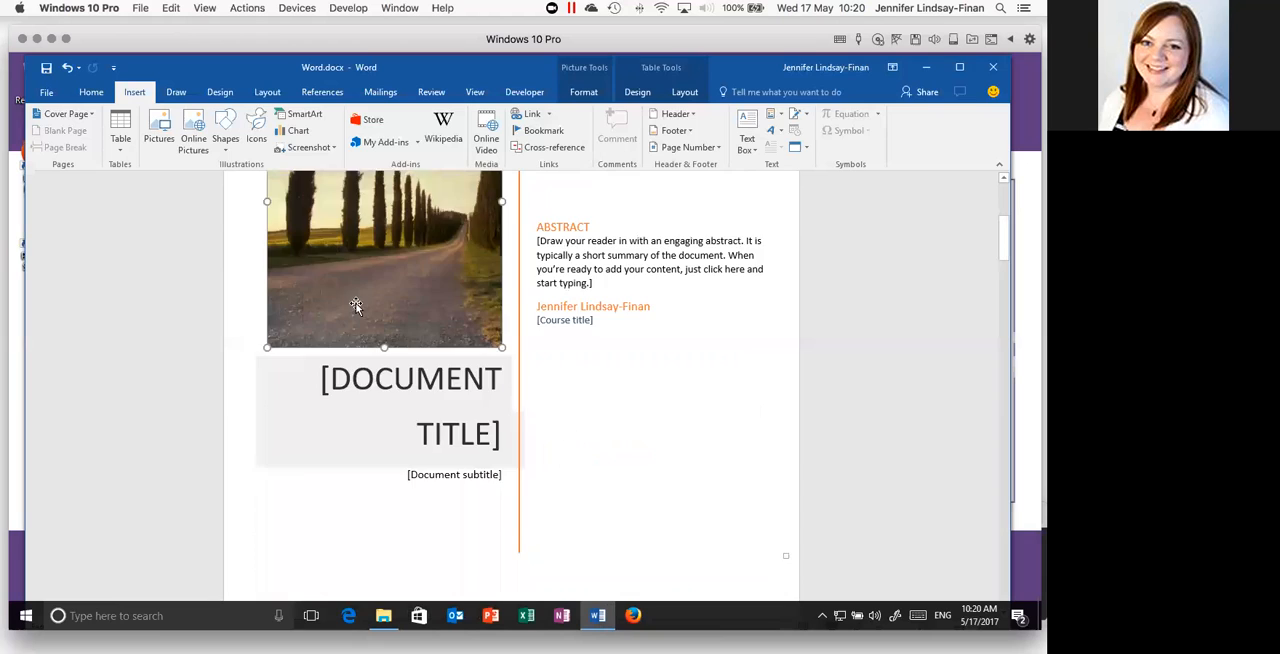
pyautogui.scroll(2, 356, 305)
pyautogui.scroll(3, 356, 304)
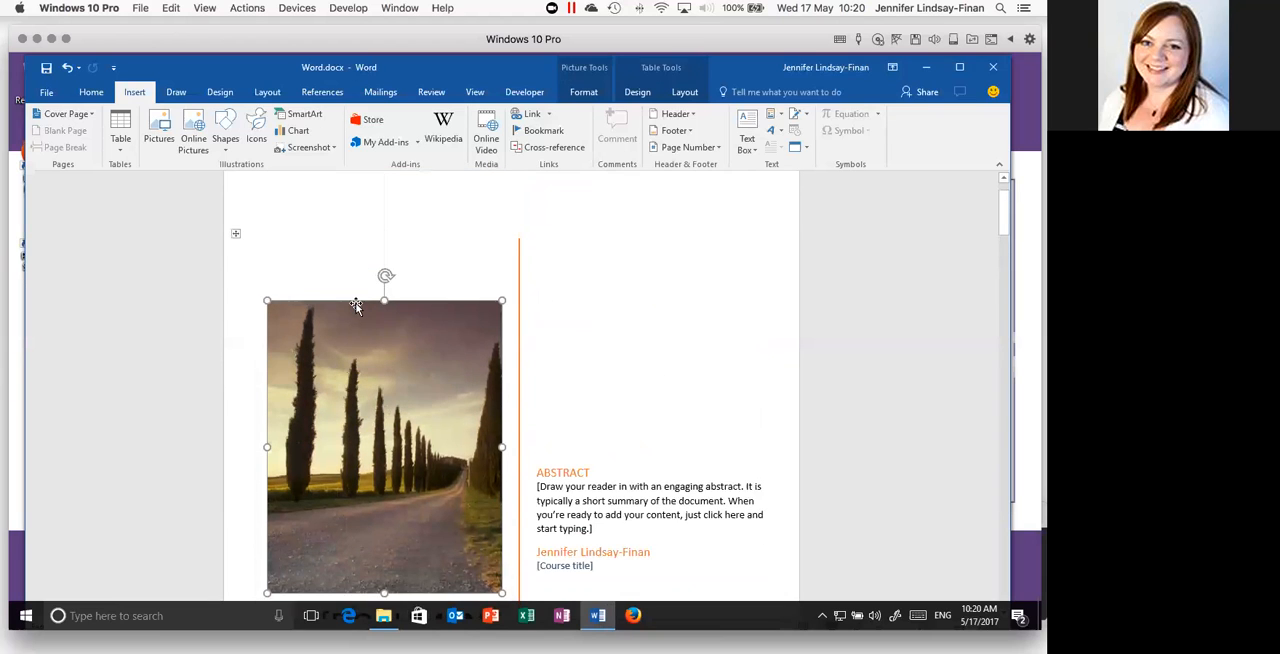
pyautogui.scroll(1, 558, 322)
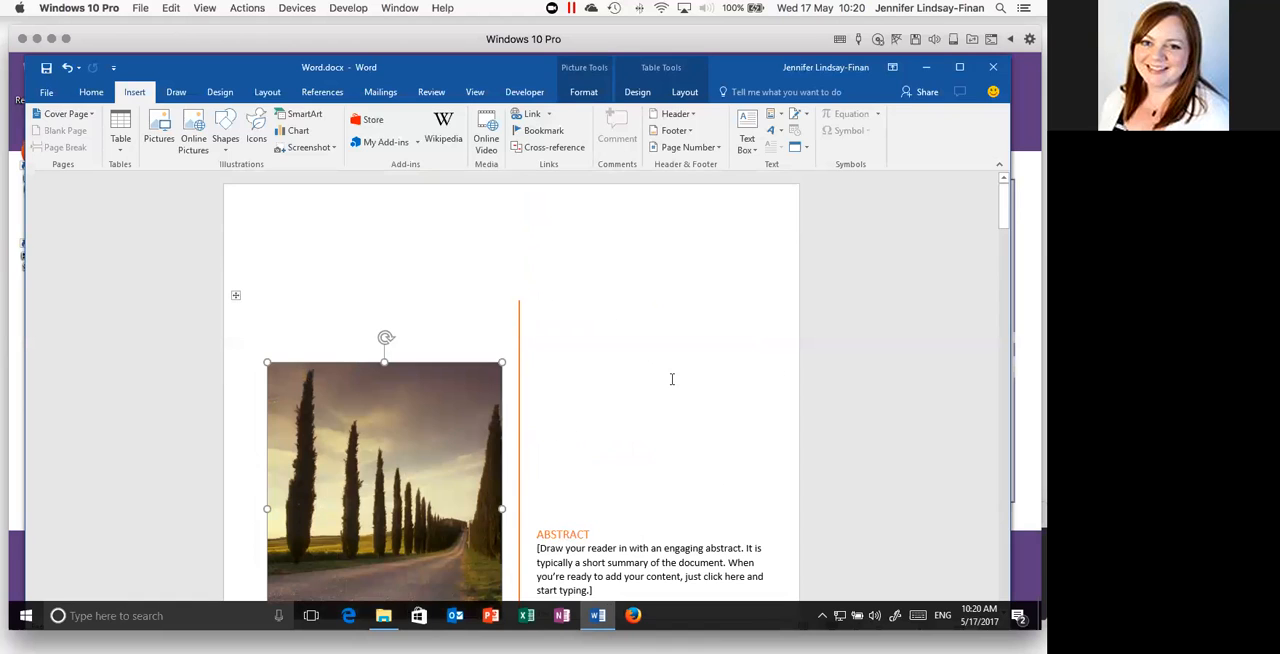
pyautogui.scroll(-3, 672, 379)
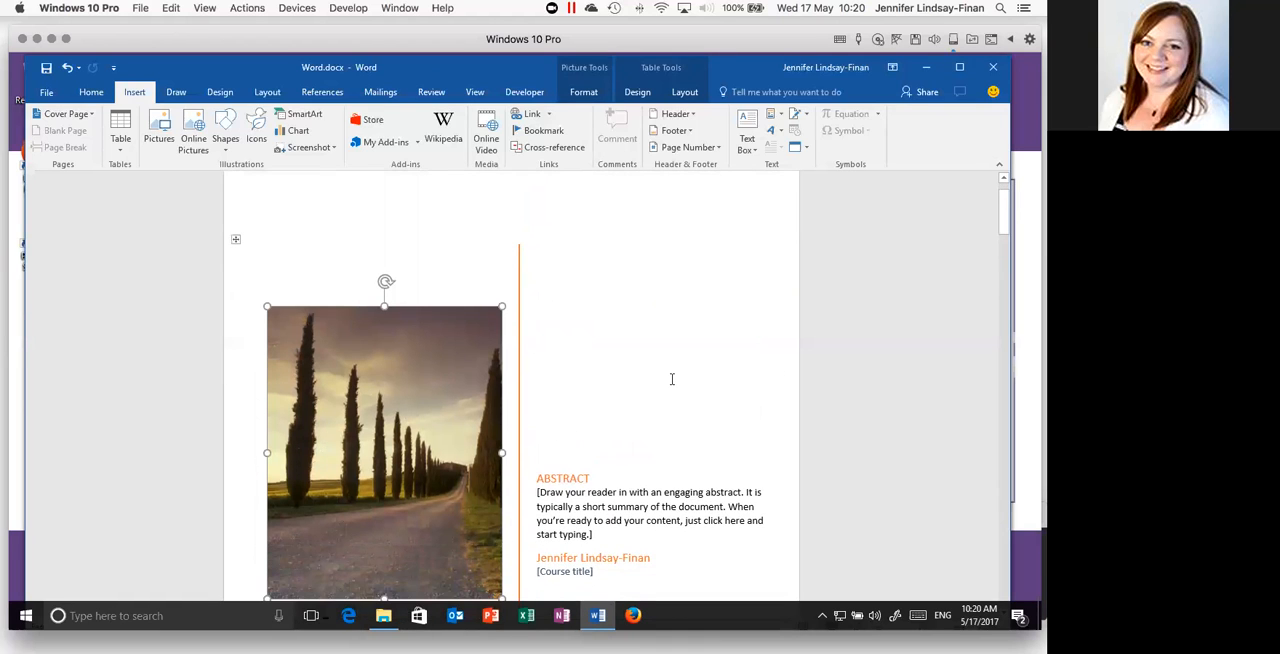
pyautogui.scroll(-2, 672, 379)
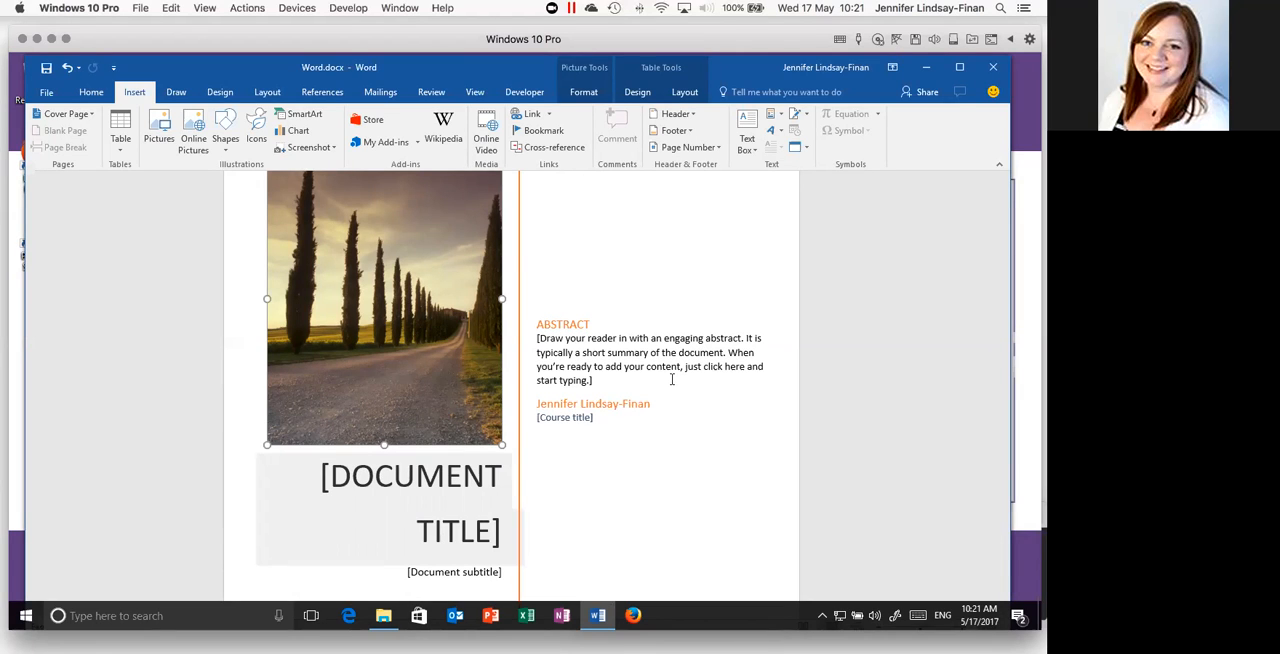
pyautogui.scroll(-2, 672, 380)
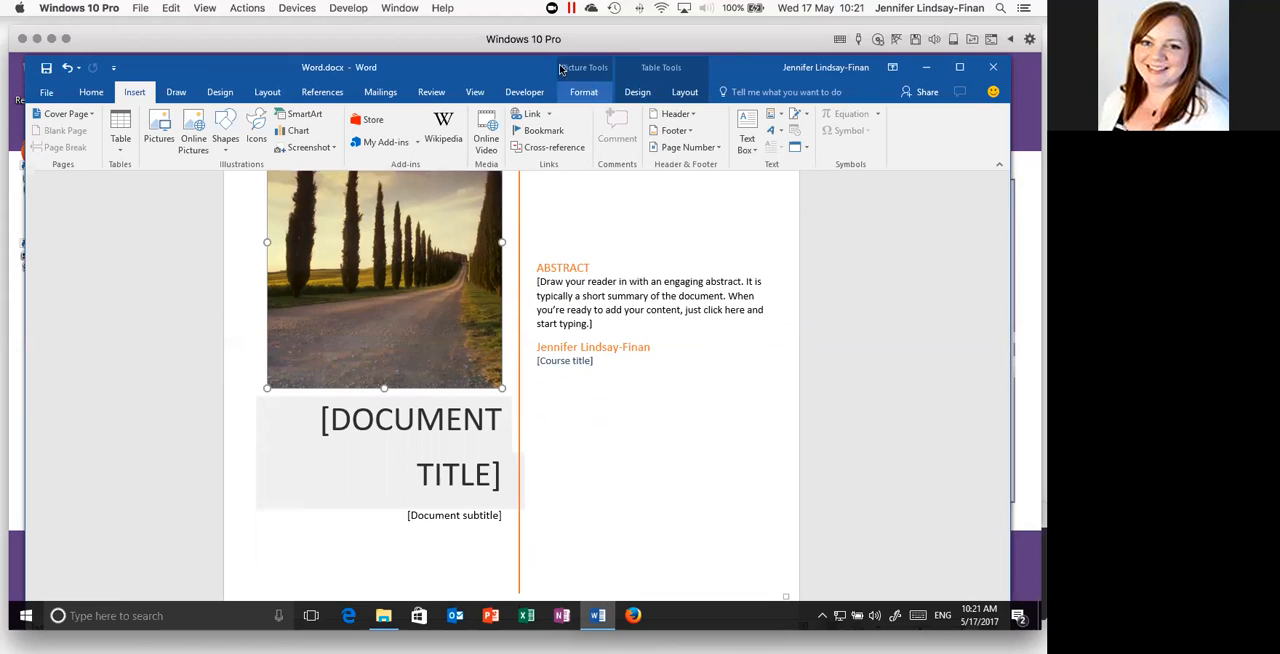
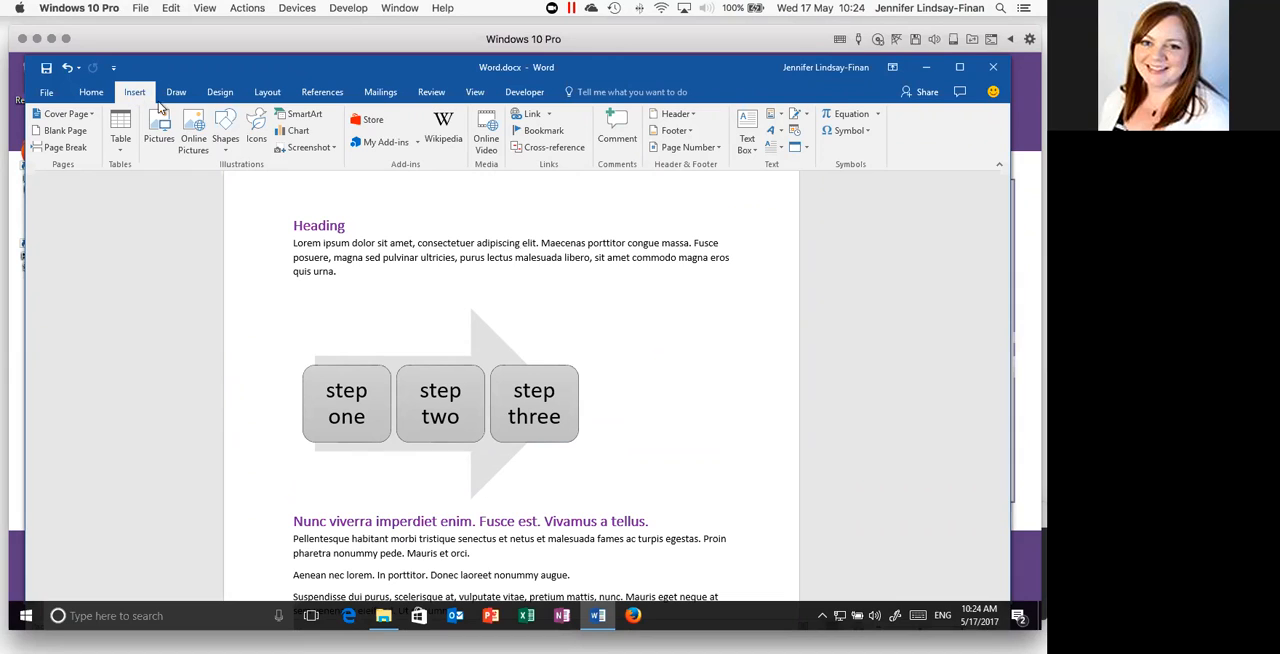
# - Insert page numbers at the bottom of the pages using the Plain Number 3 design and leave footer editing
pyautogui.click(717, 150)
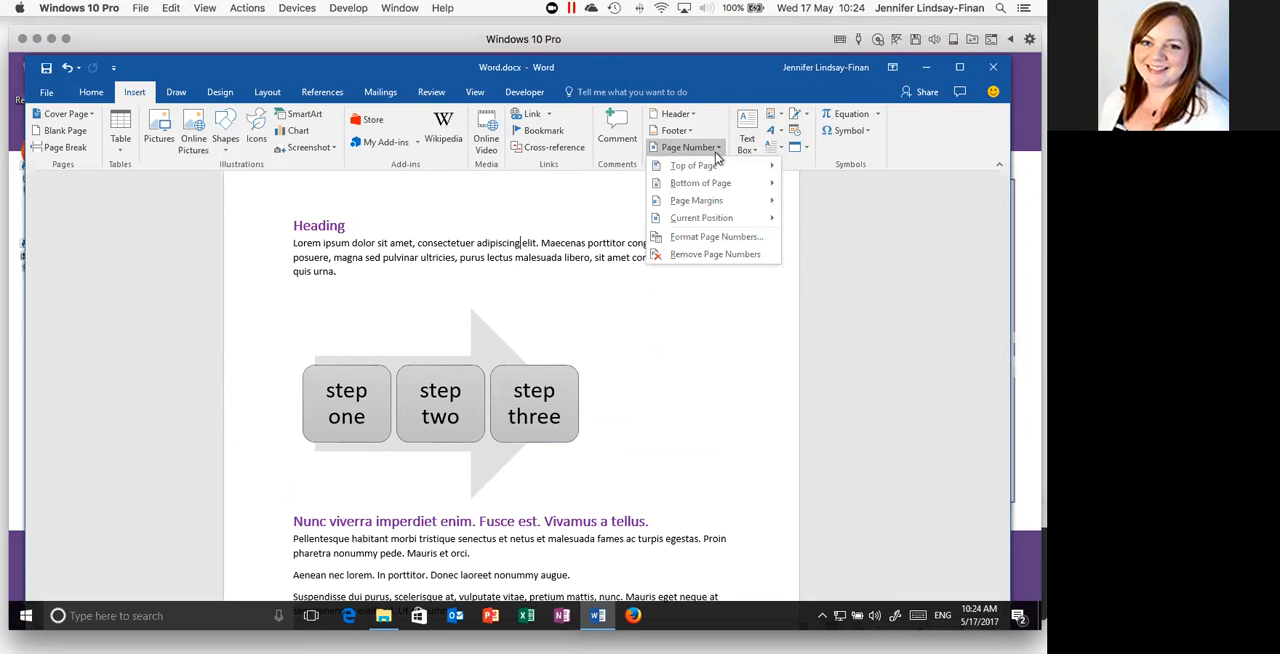
pyautogui.moveTo(718, 186)
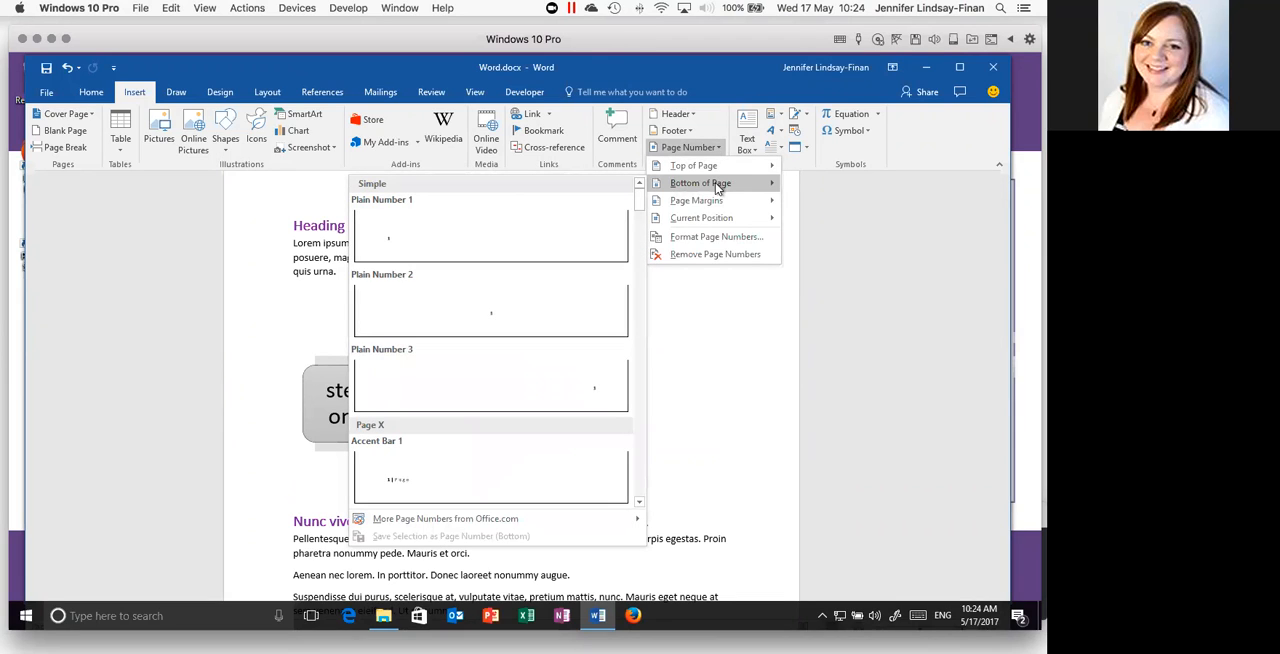
pyautogui.click(549, 393)
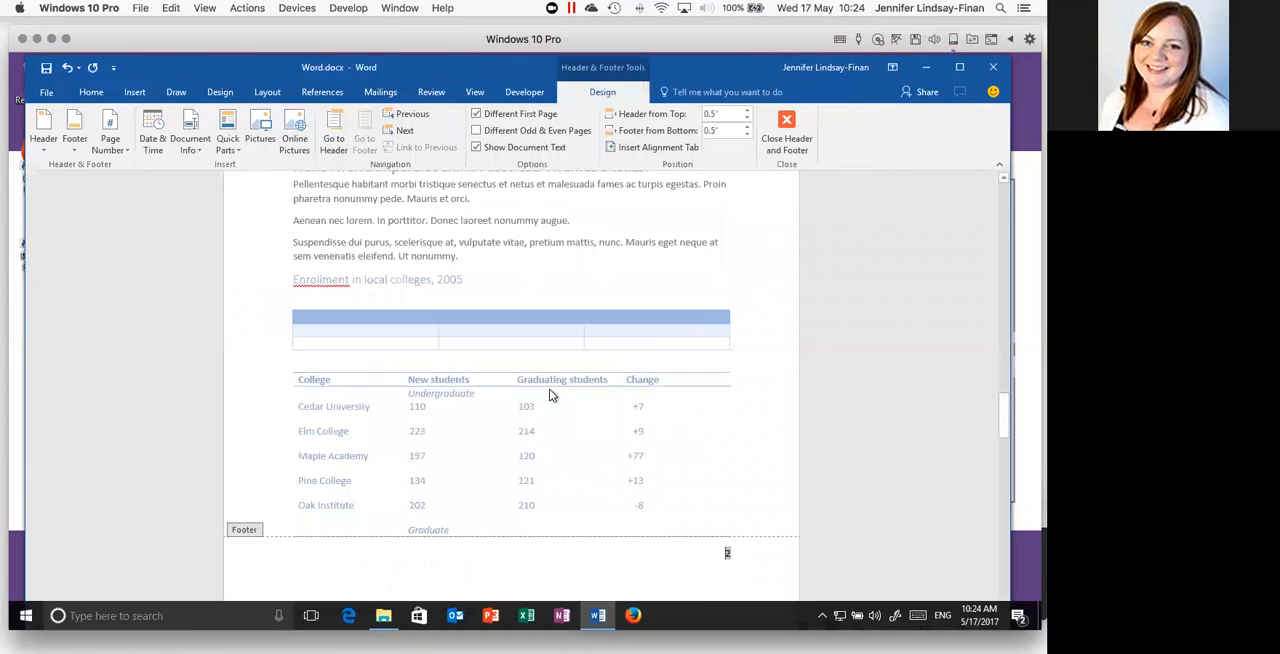
pyautogui.scroll(-3, 549, 393)
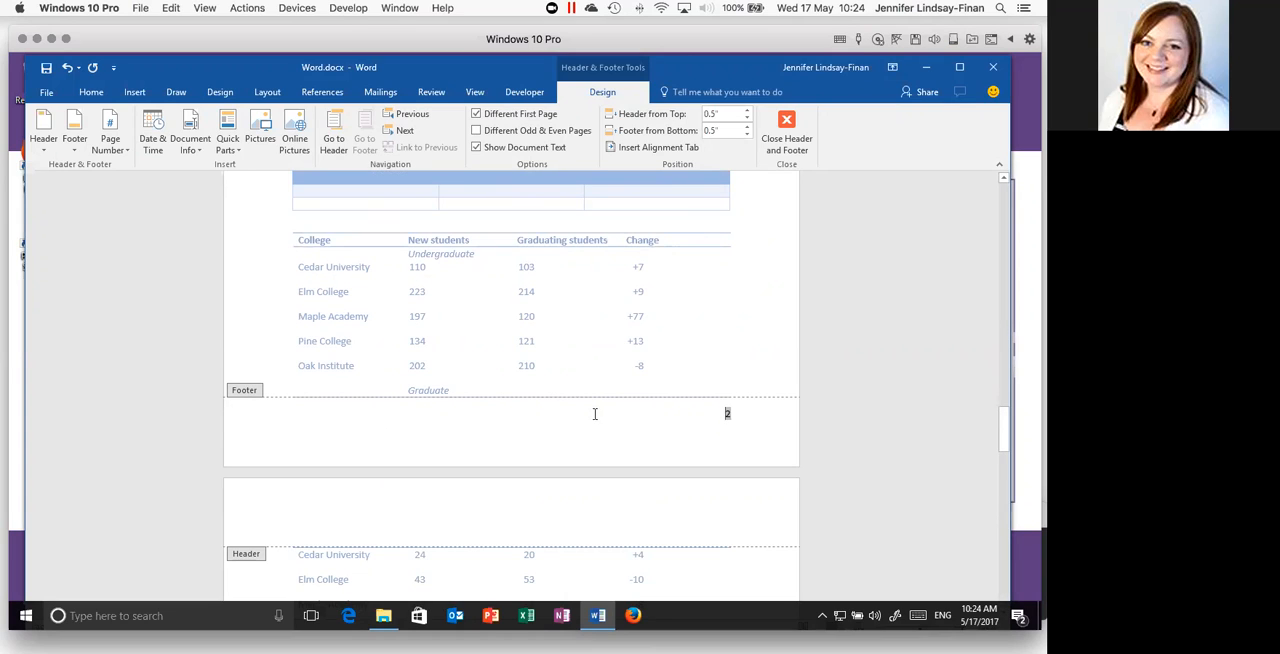
pyautogui.click(787, 122)
# - Examine the page numbers at the foot of each page, from the college table back to the cover page and table of contents
pyautogui.scroll(-5, 711, 366)
pyautogui.scroll(-3, 711, 366)
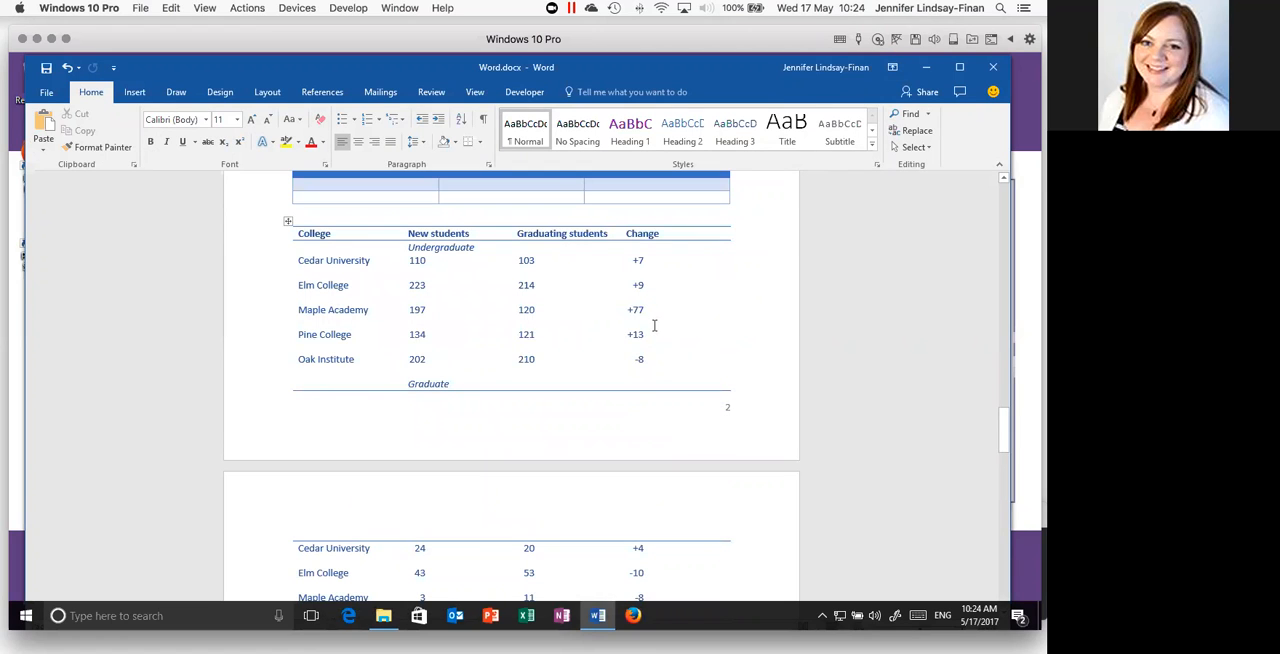
pyautogui.scroll(15, 654, 325)
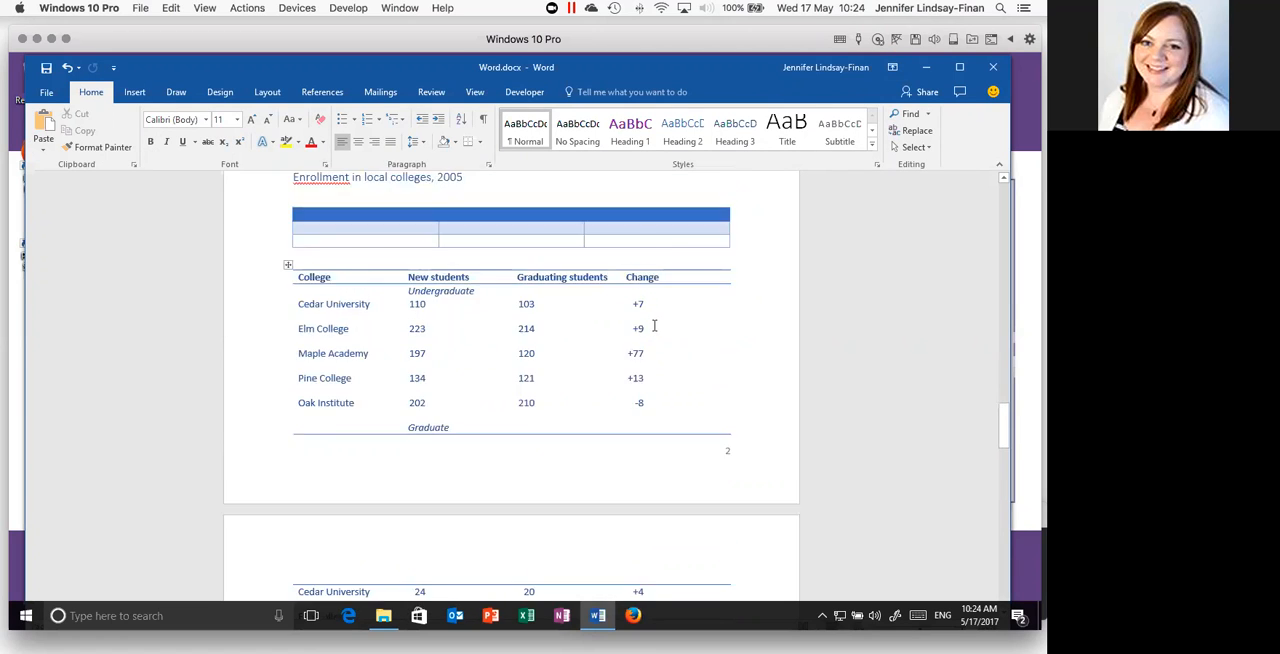
pyautogui.scroll(10, 654, 325)
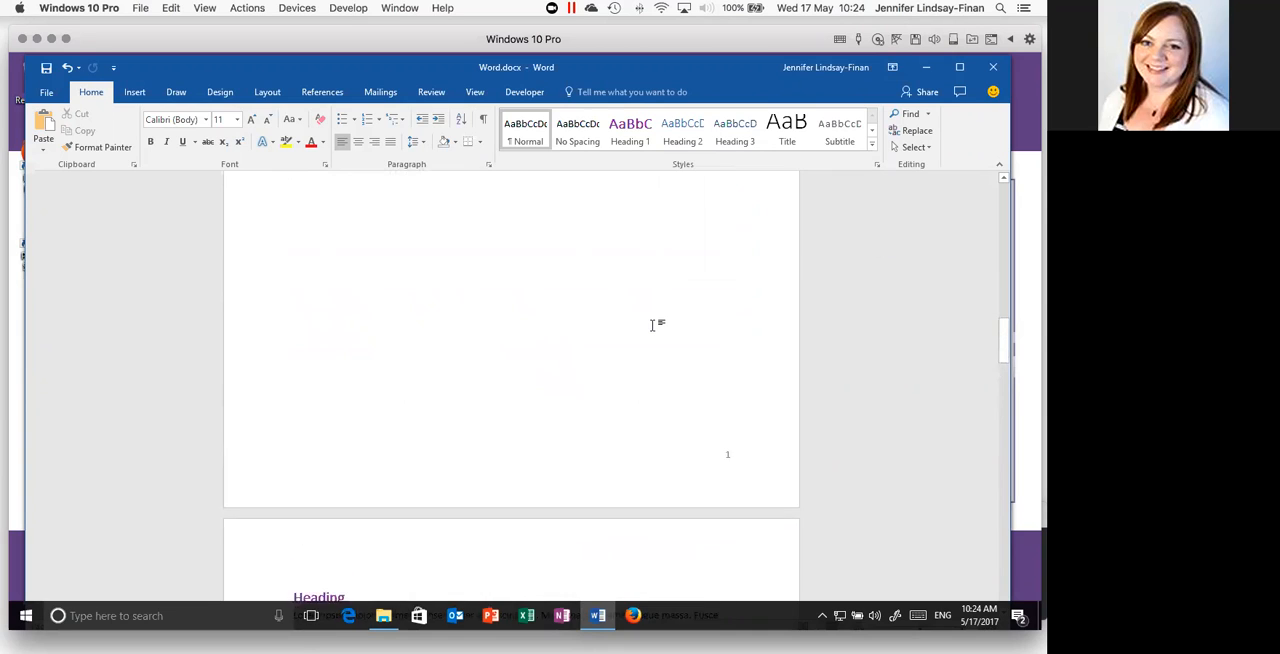
pyautogui.scroll(10, 654, 325)
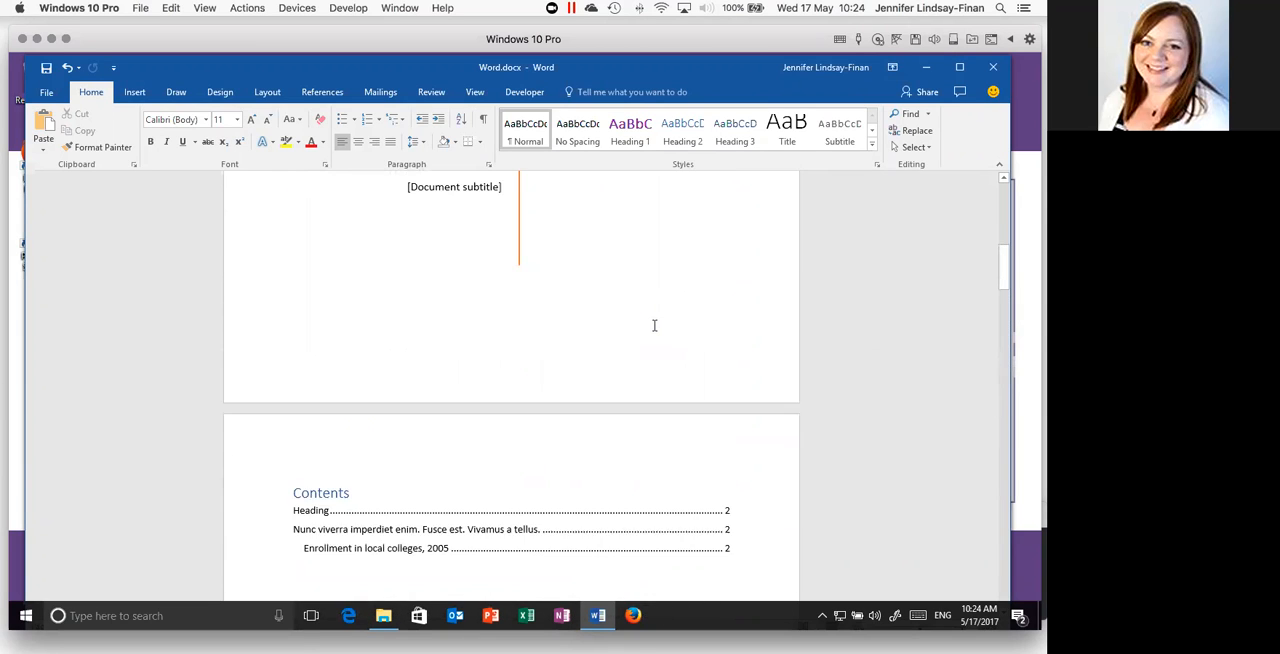
pyautogui.scroll(3, 654, 325)
pyautogui.scroll(-8, 654, 325)
pyautogui.scroll(-7, 654, 325)
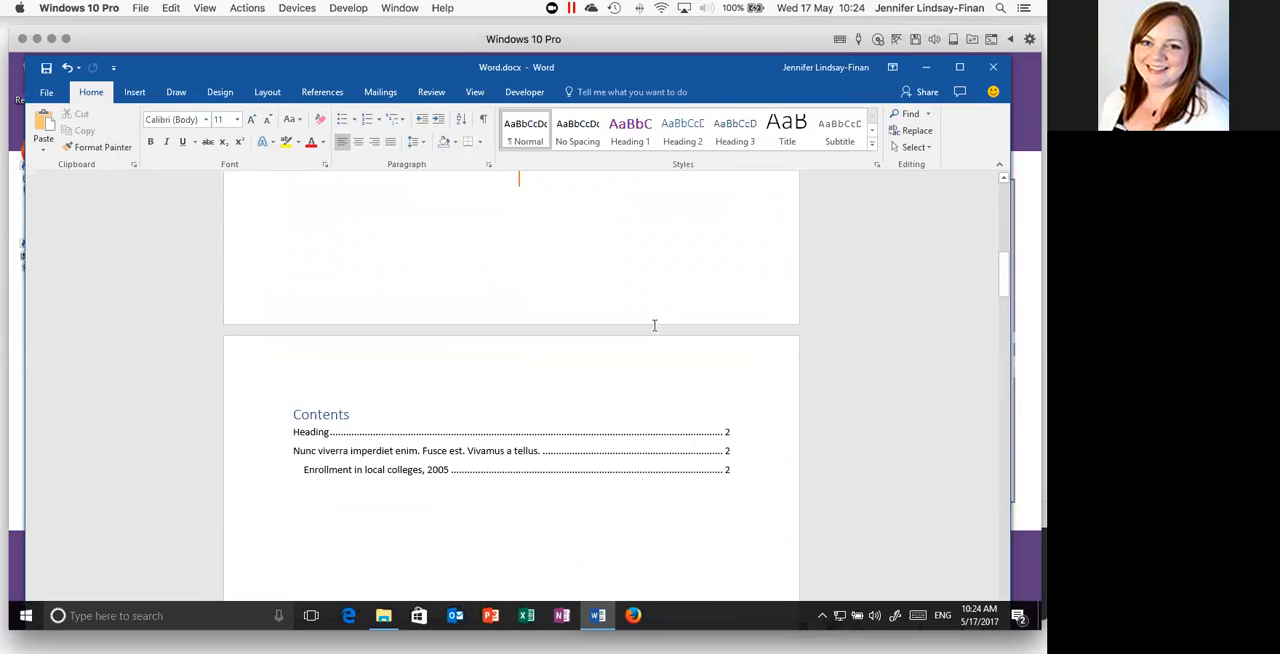
pyautogui.scroll(-1, 654, 325)
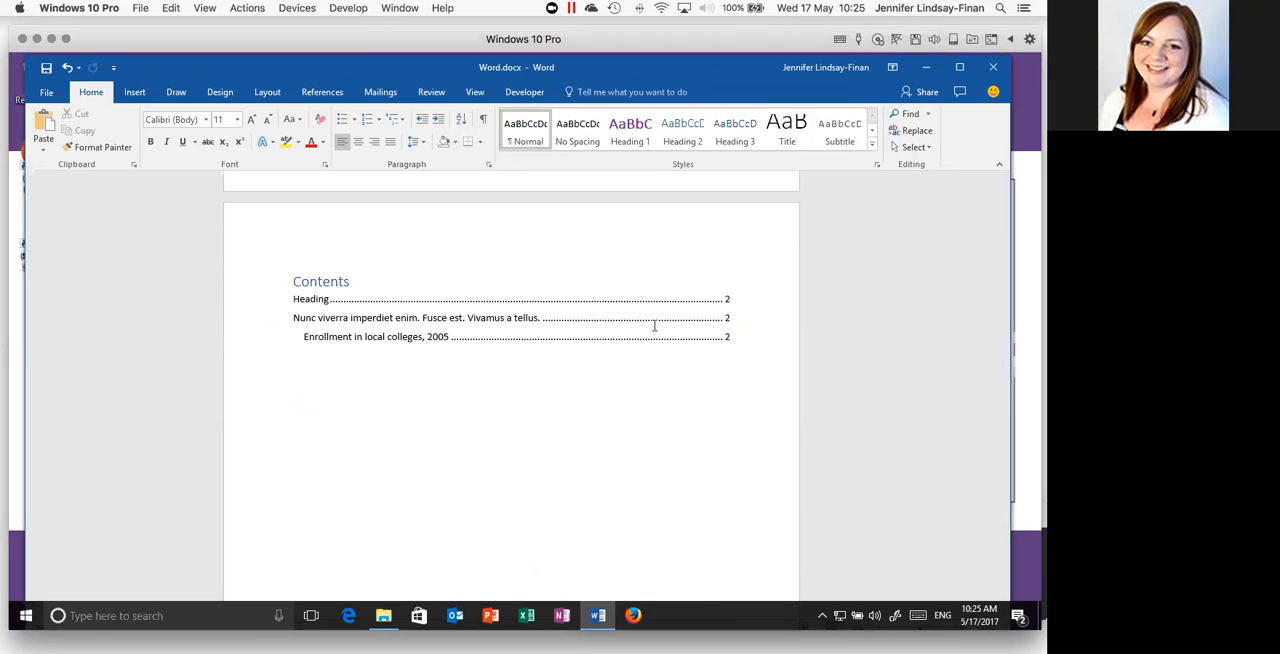
# - Browse the page number designs available for the bottom of the page without inserting one
pyautogui.click(143, 94)
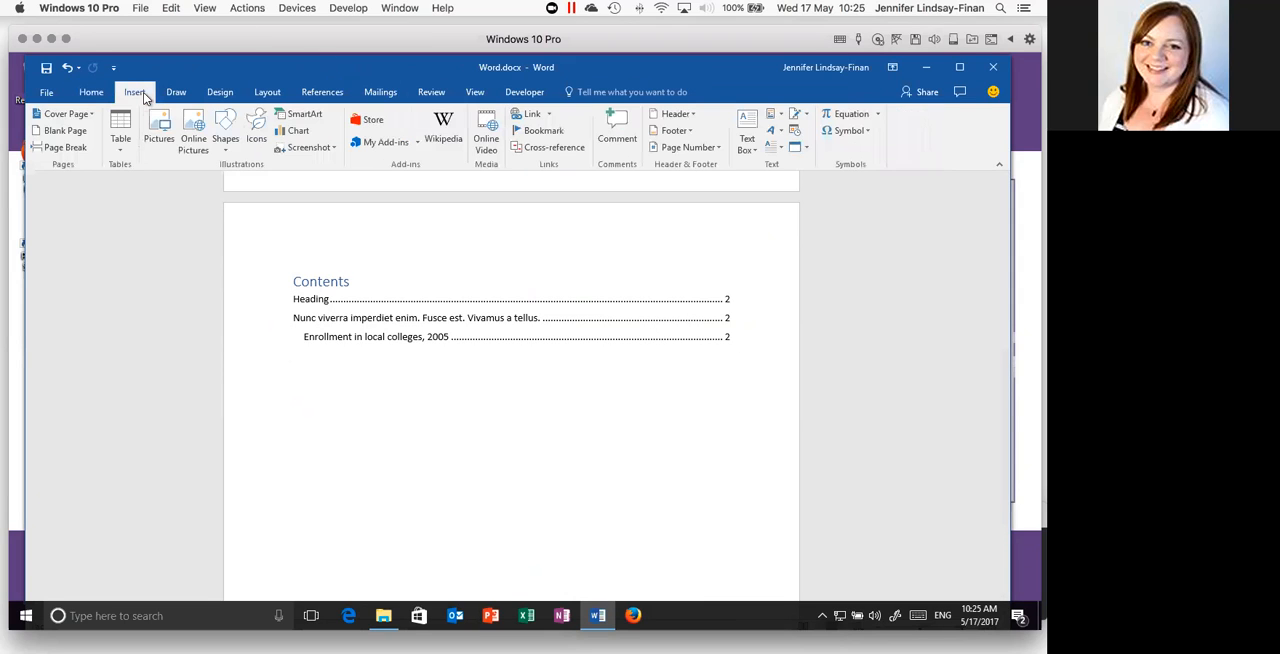
pyautogui.click(719, 146)
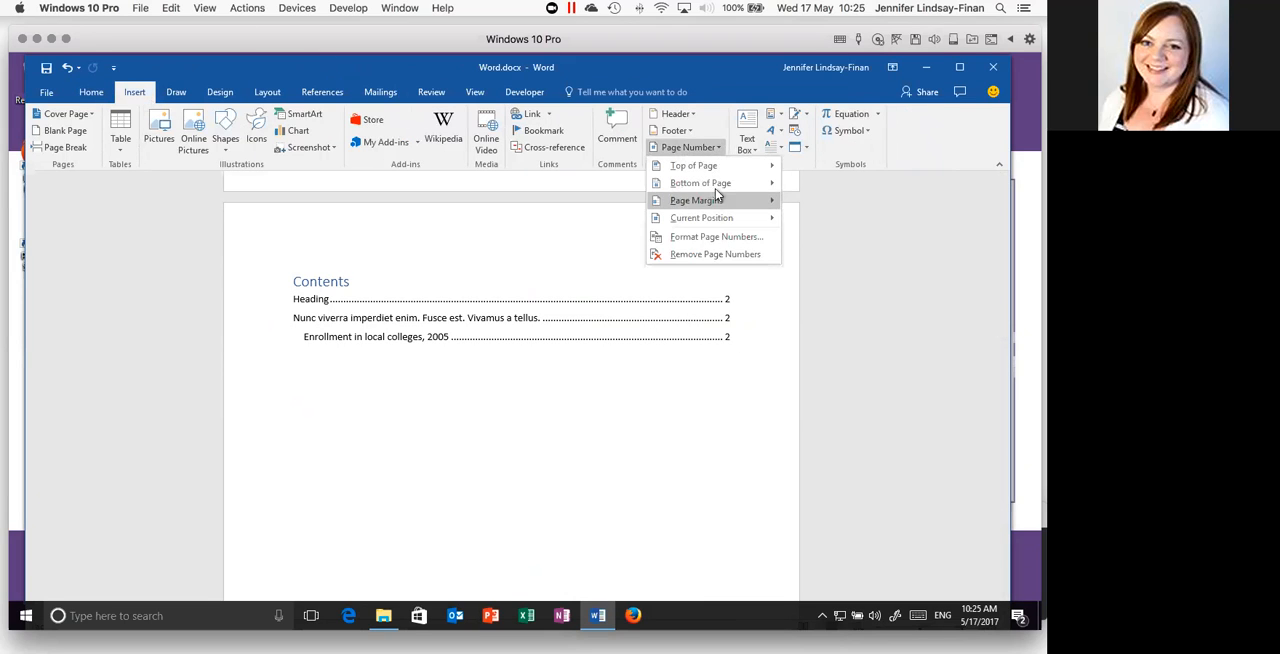
pyautogui.moveTo(693, 201)
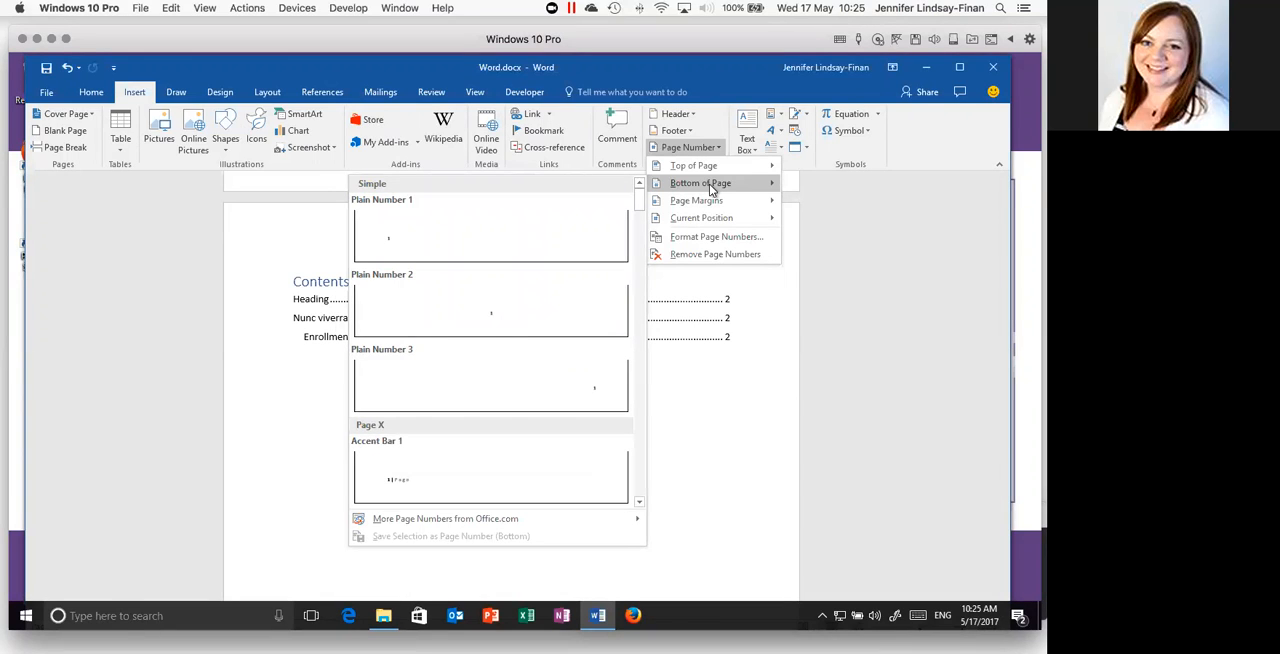
pyautogui.press('Escape')
pyautogui.press('Escape')
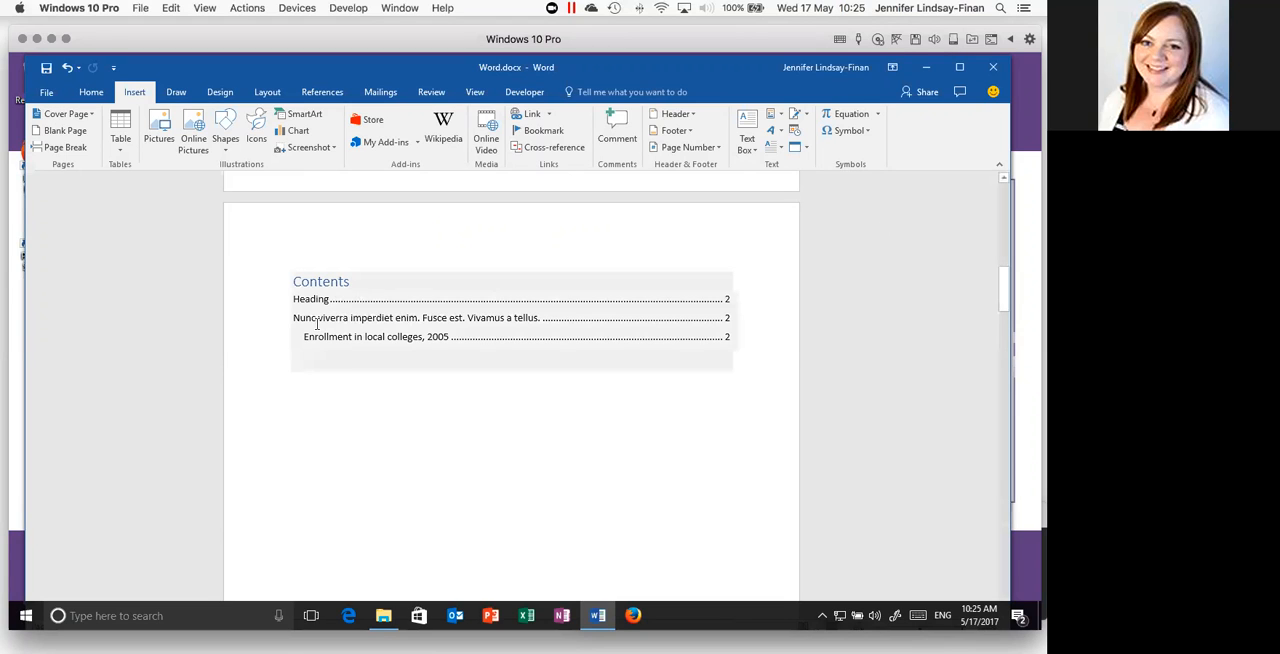
# - Go to the page with the SmartArt graphic and show the Navigation Pane beside the document
pyautogui.scroll(-10, 270, 443)
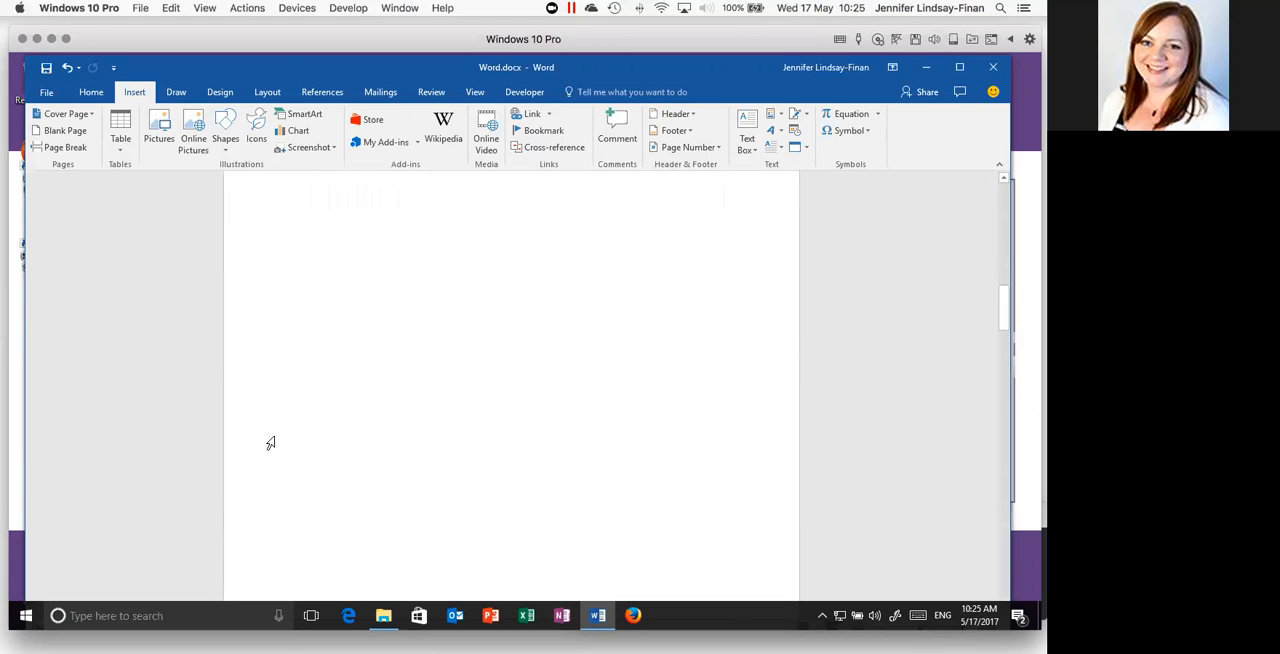
pyautogui.scroll(-10, 270, 443)
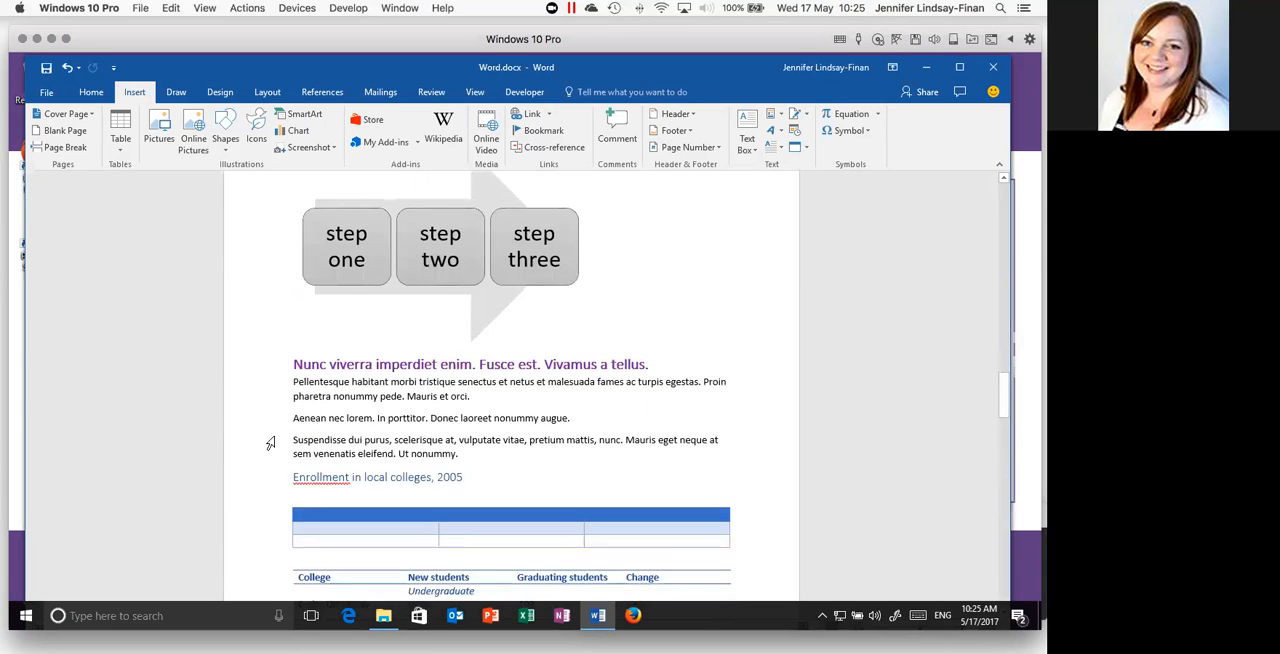
pyautogui.scroll(5, 270, 443)
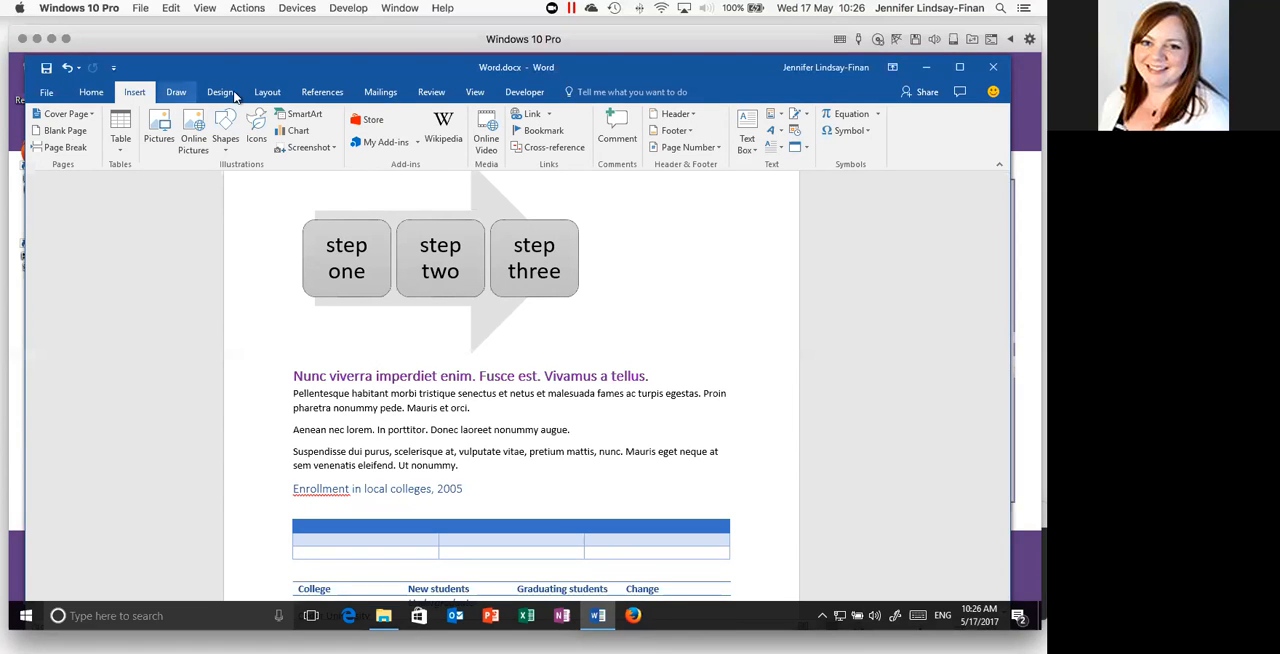
pyautogui.click(476, 92)
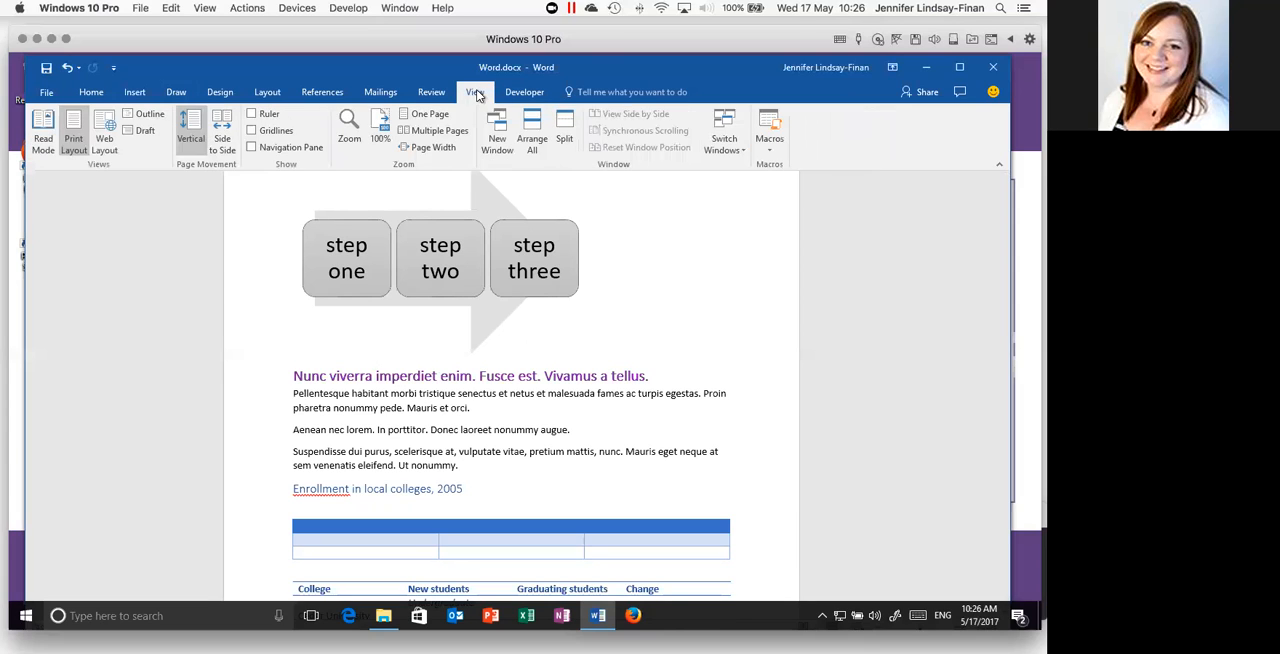
pyautogui.click(256, 149)
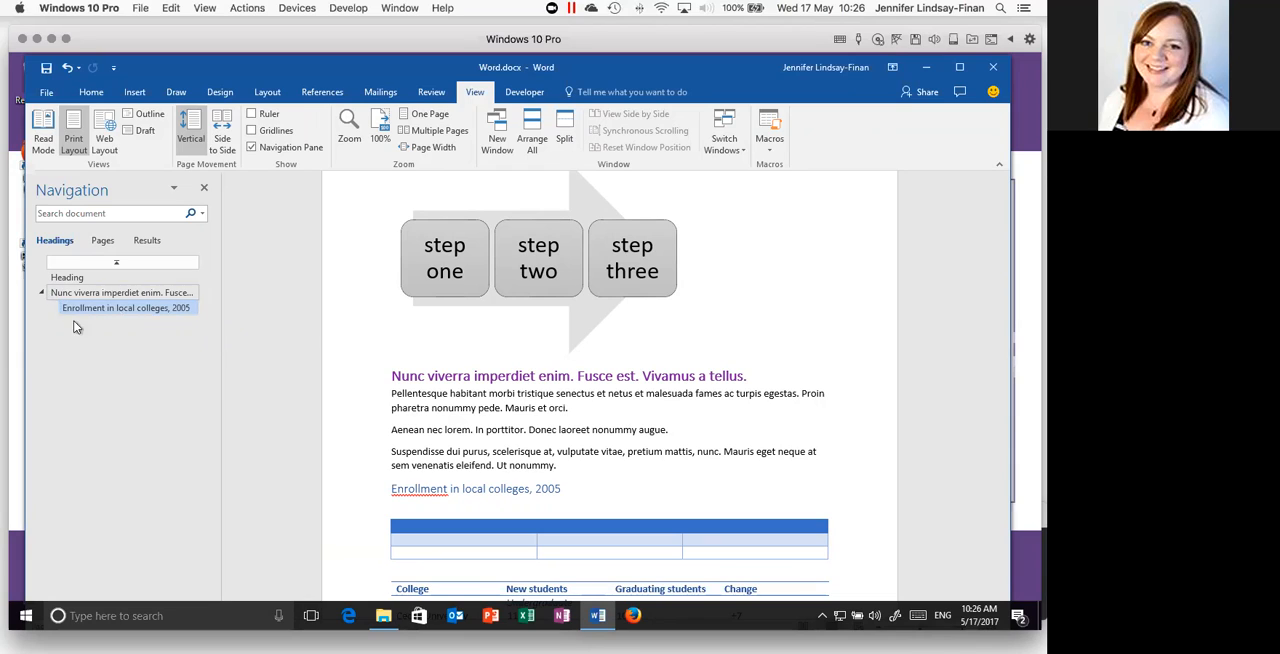
# - Switch the Navigation Pane to page thumbnails and review them from the cover page to the last page
pyautogui.click(102, 243)
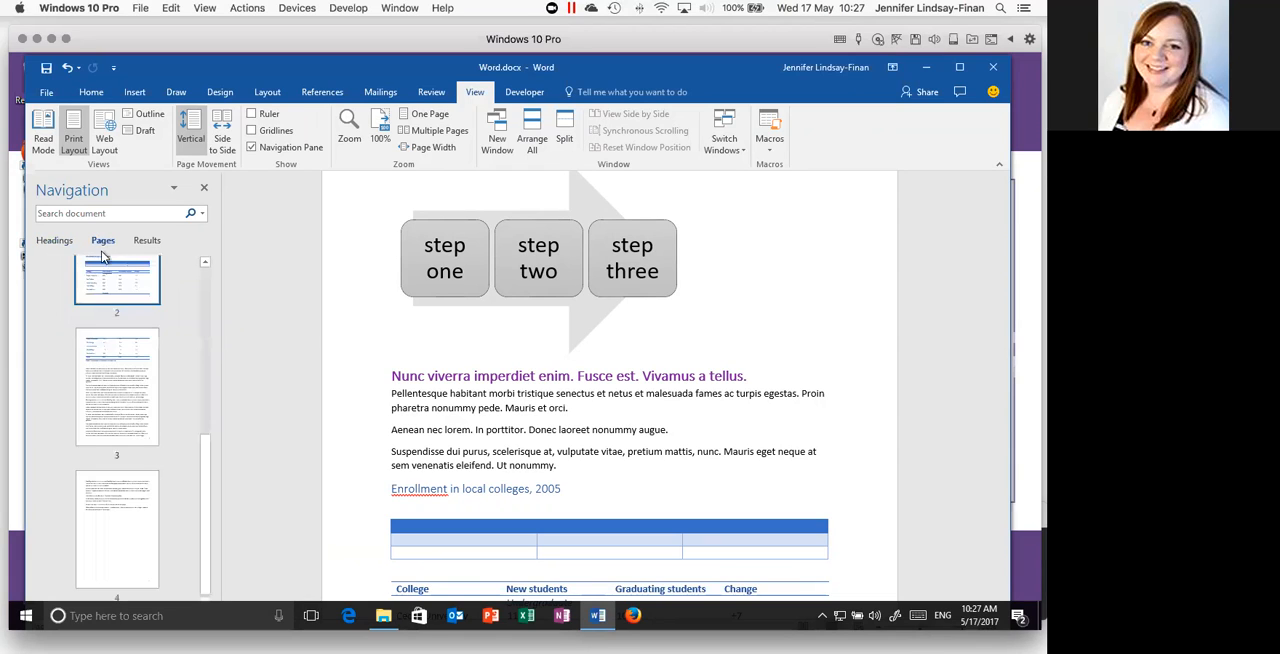
pyautogui.scroll(4, 135, 317)
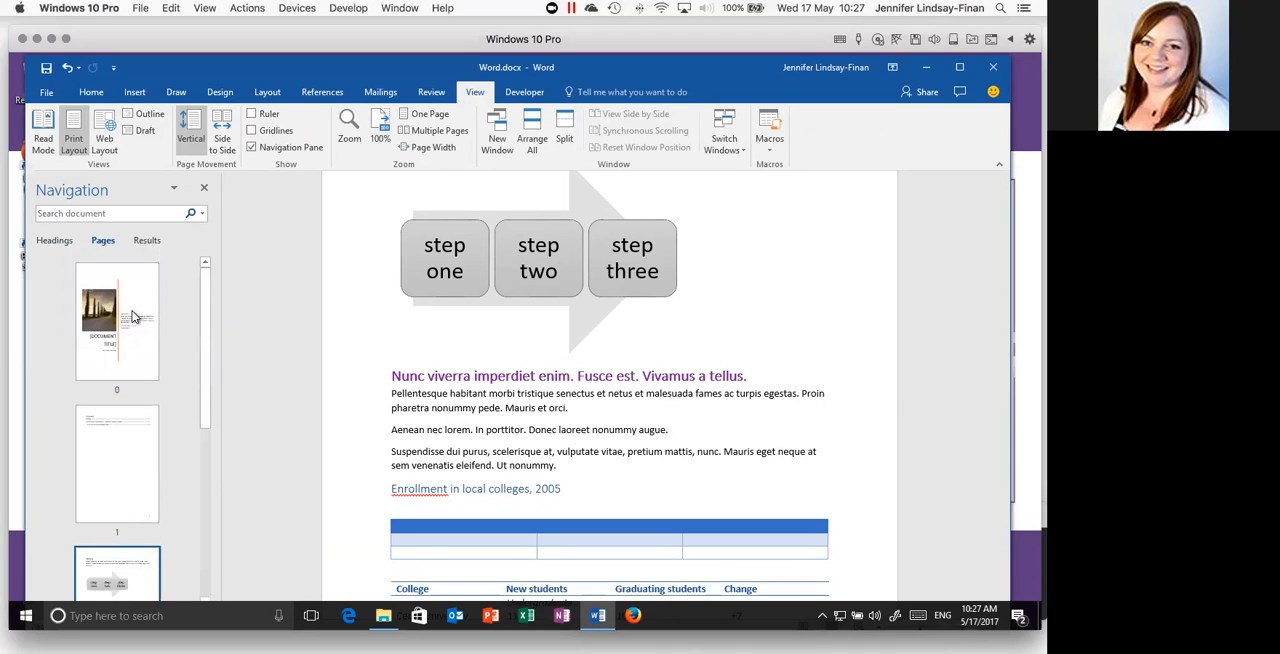
pyautogui.scroll(-4, 135, 317)
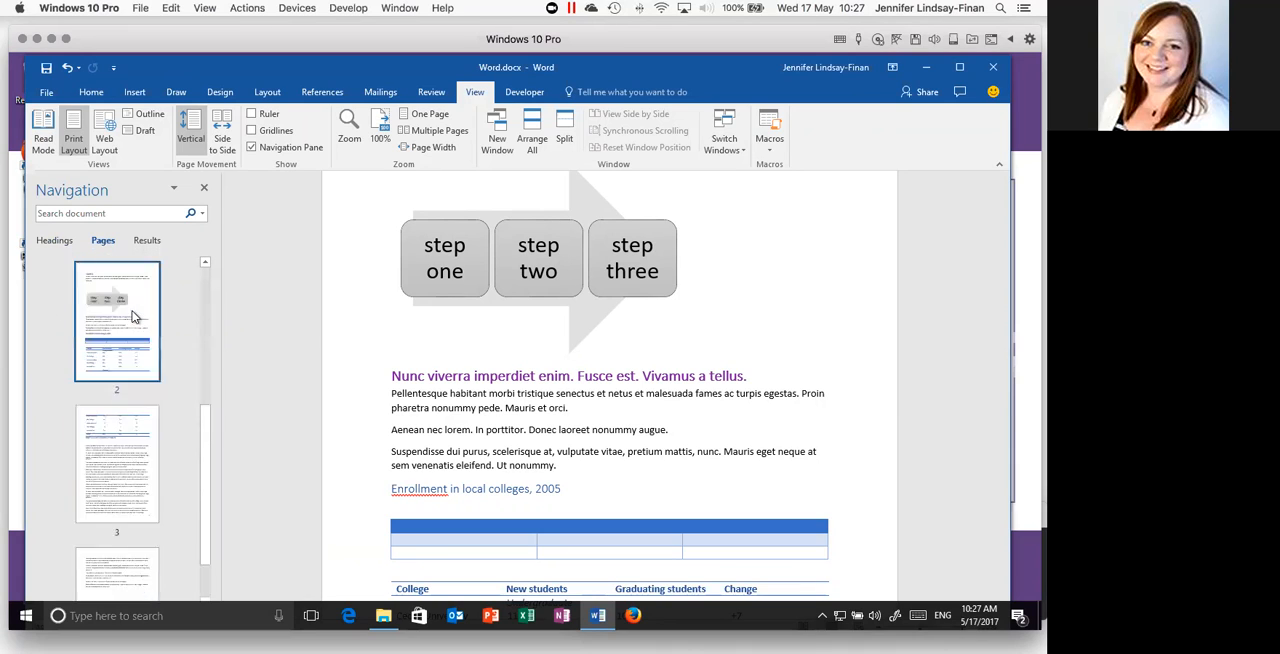
pyautogui.scroll(3, 135, 317)
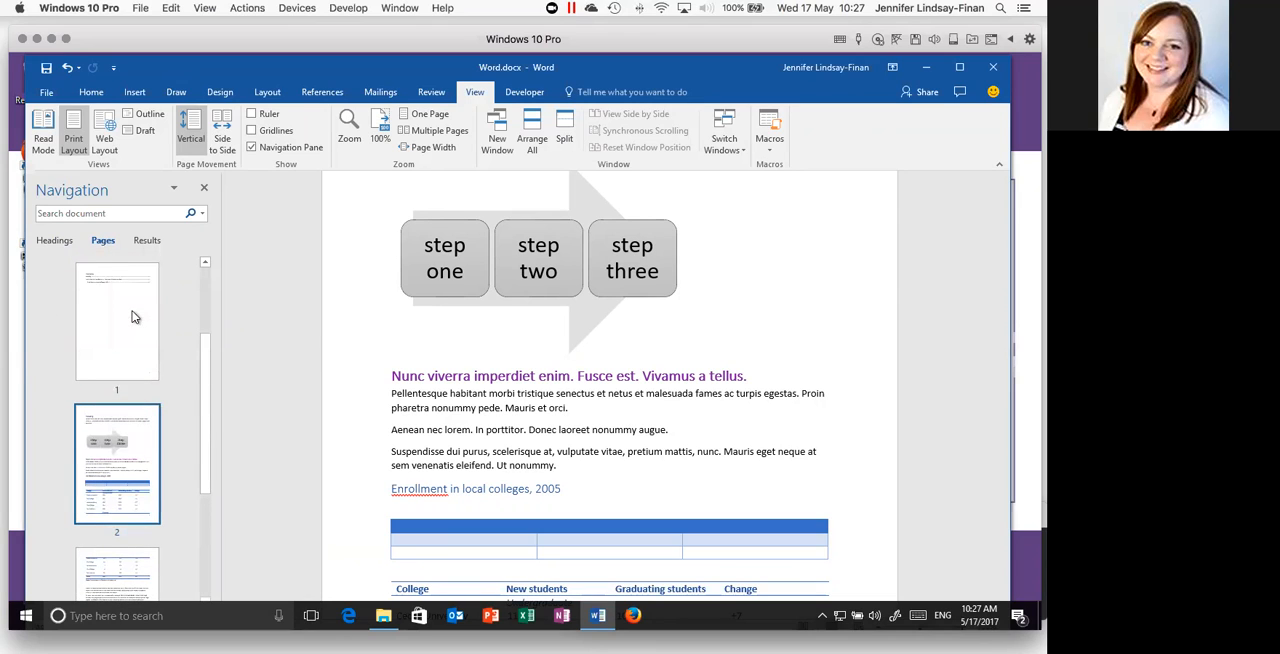
pyautogui.scroll(-3, 135, 317)
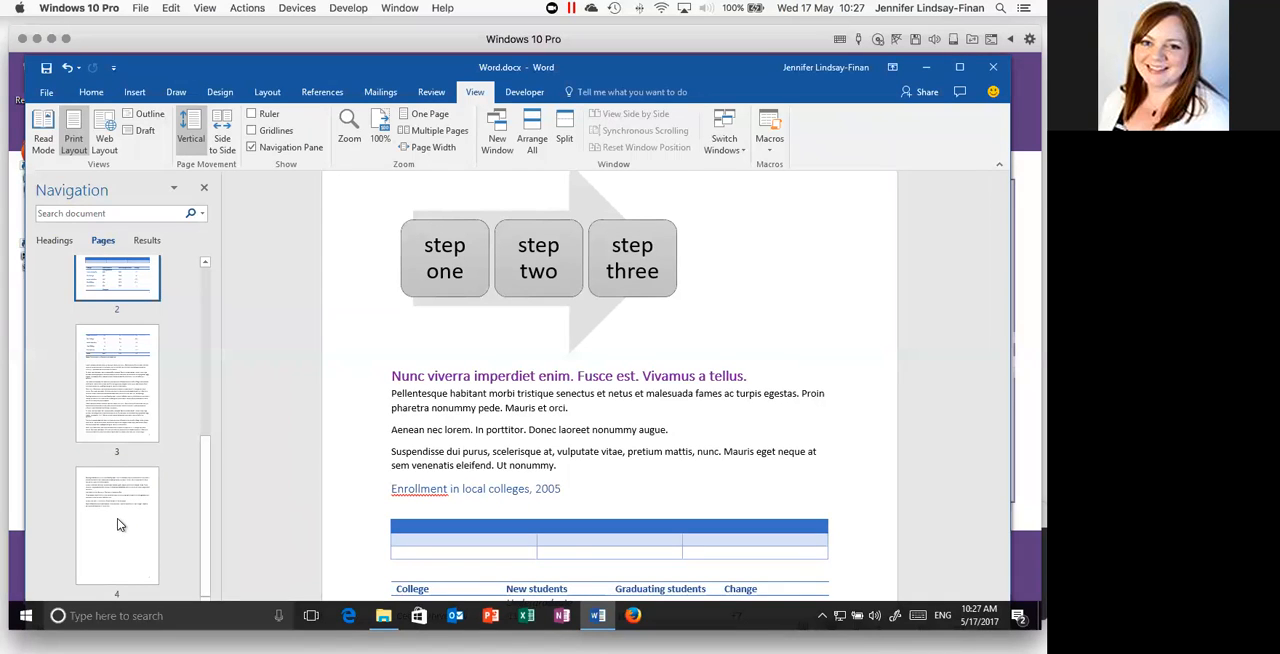
pyautogui.scroll(2, 117, 518)
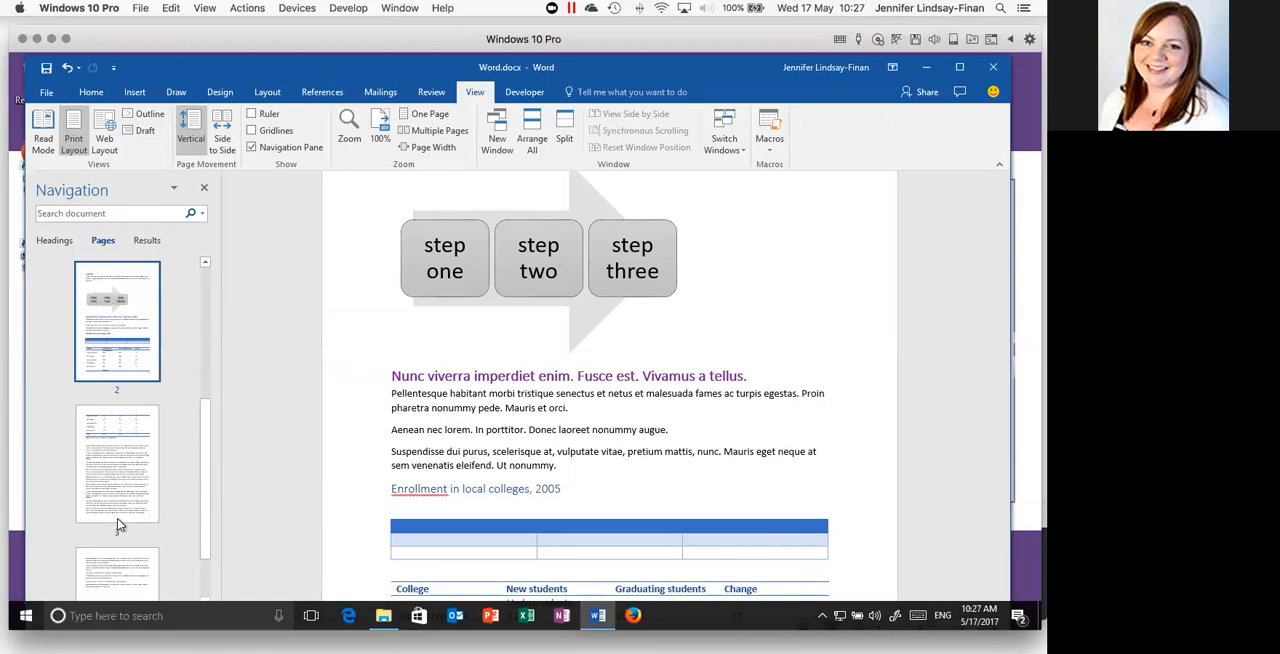
# - Use the thumbnails to jump to page 3, back to page 2, and to page 3 again
pyautogui.click(112, 474)
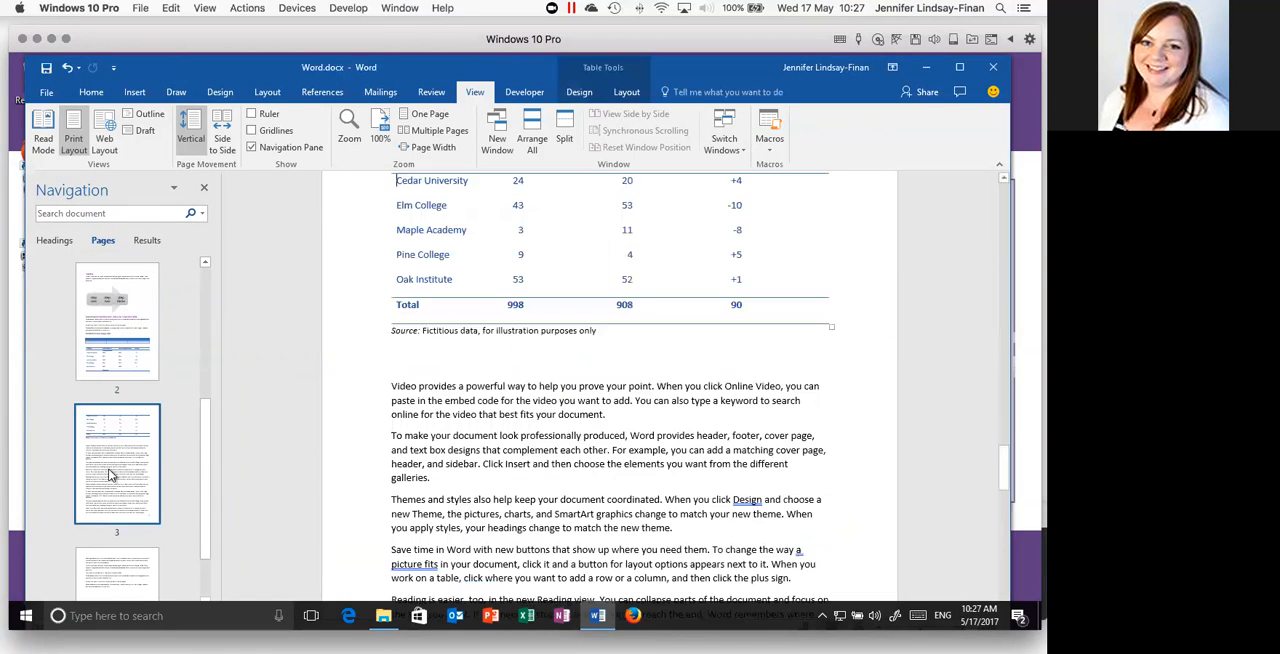
pyautogui.click(99, 345)
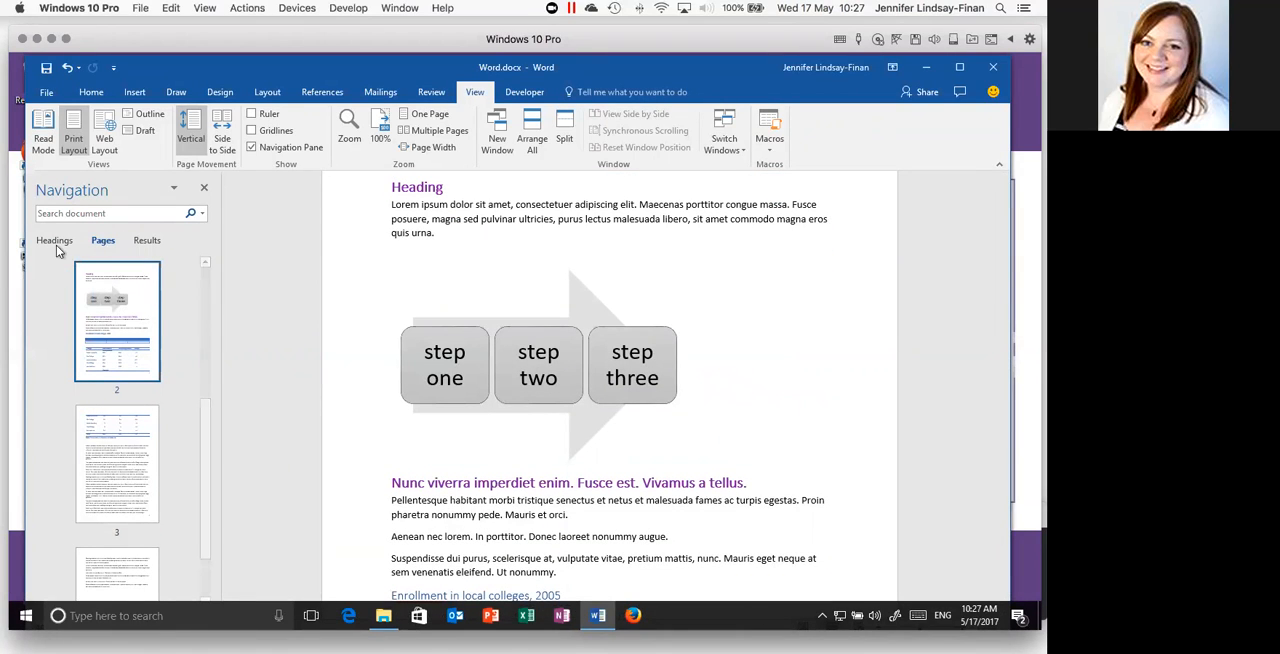
pyautogui.click(118, 475)
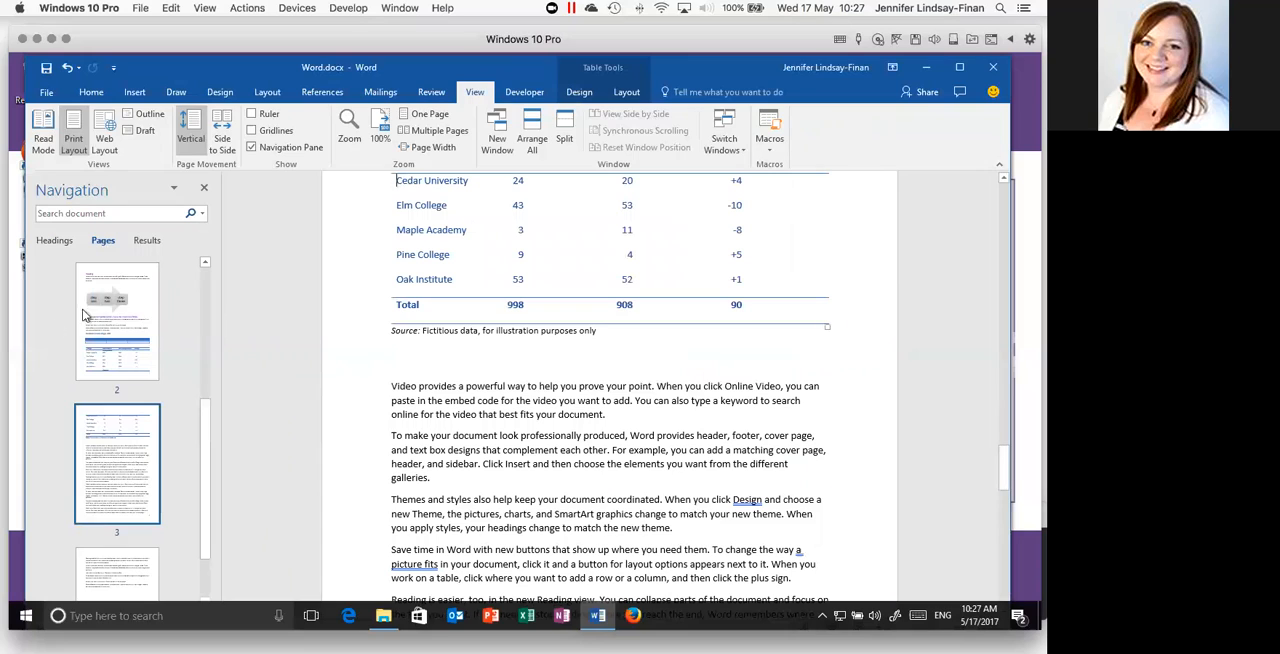
# - In the heading outline, move the "Enrollment in local colleges, 2005" section above the "Nunc viverra" heading and check its place in the document
pyautogui.click(54, 241)
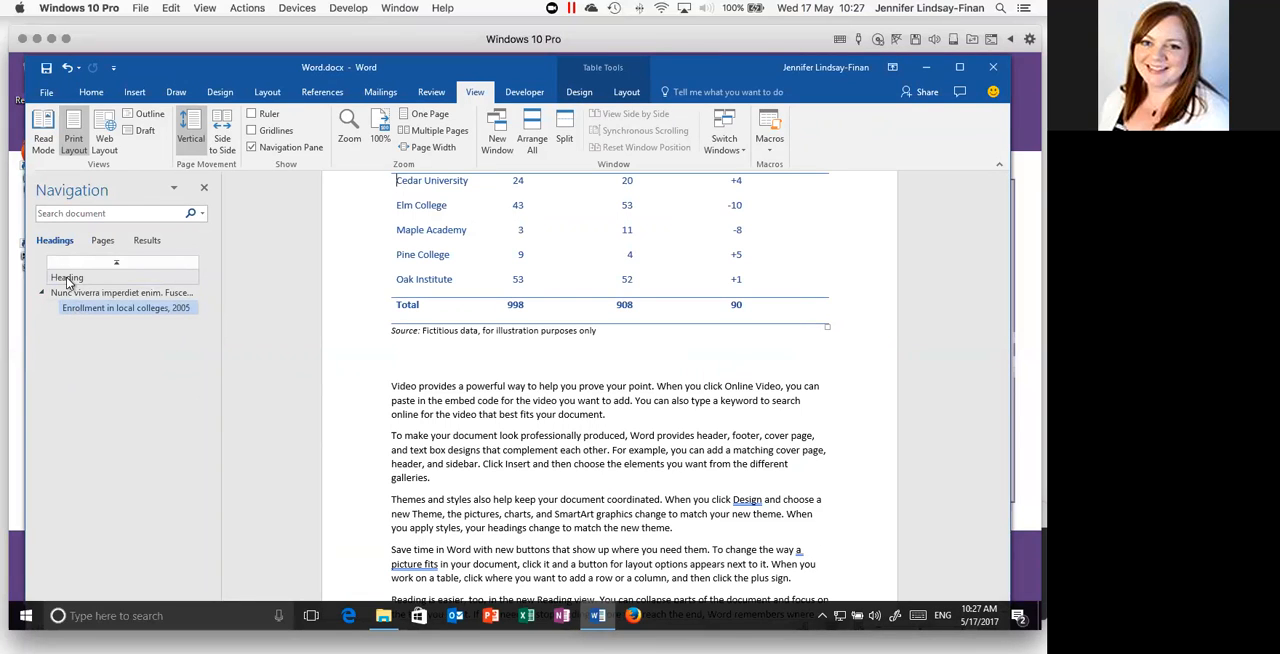
pyautogui.moveTo(66, 307); pyautogui.dragTo(66, 289)
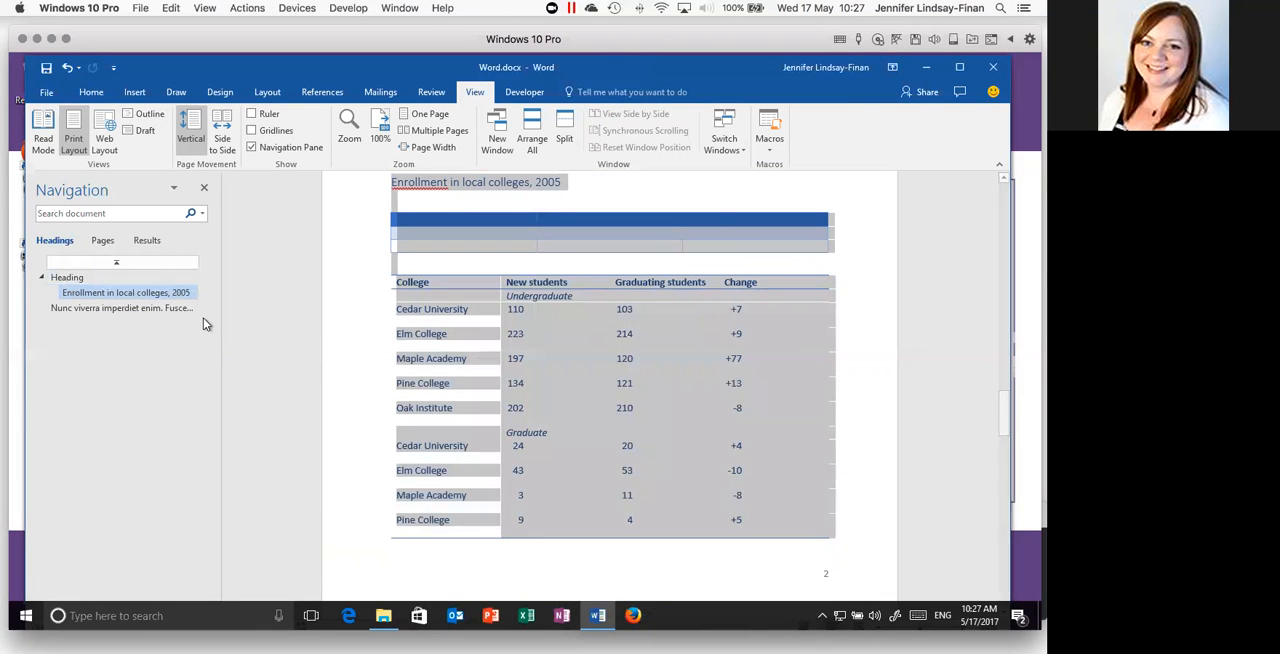
pyautogui.click(390, 337)
pyautogui.scroll(4, 506, 383)
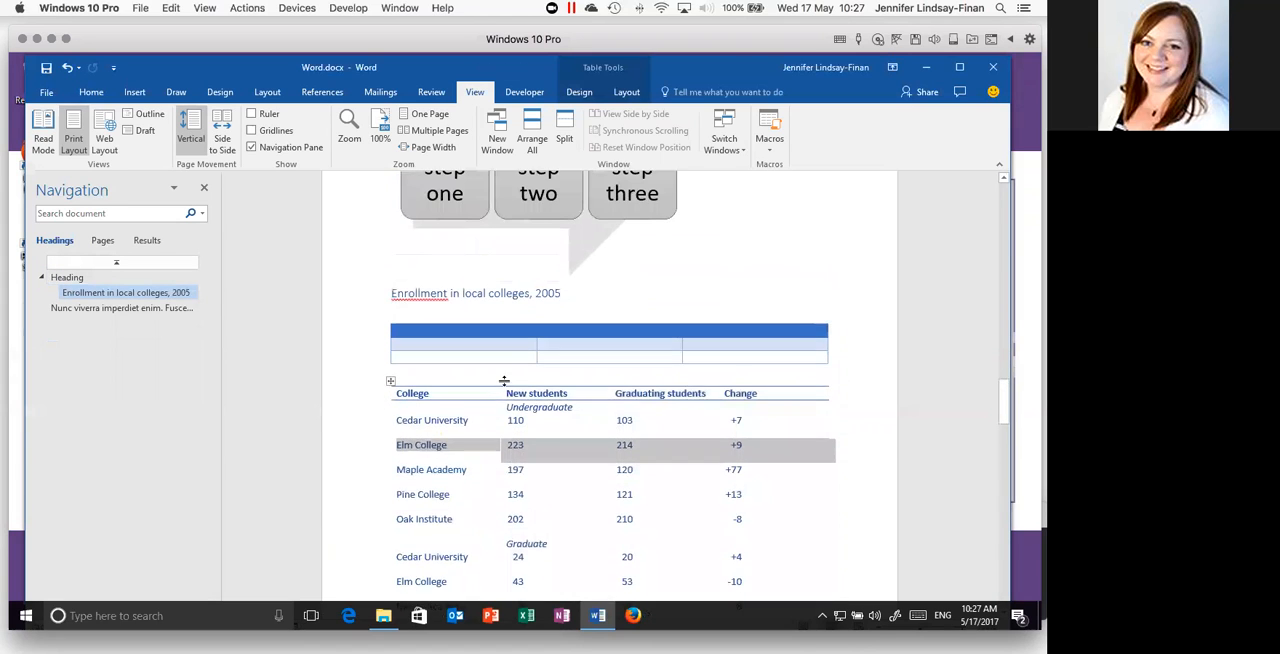
pyautogui.click(491, 360)
pyautogui.scroll(6, 491, 355)
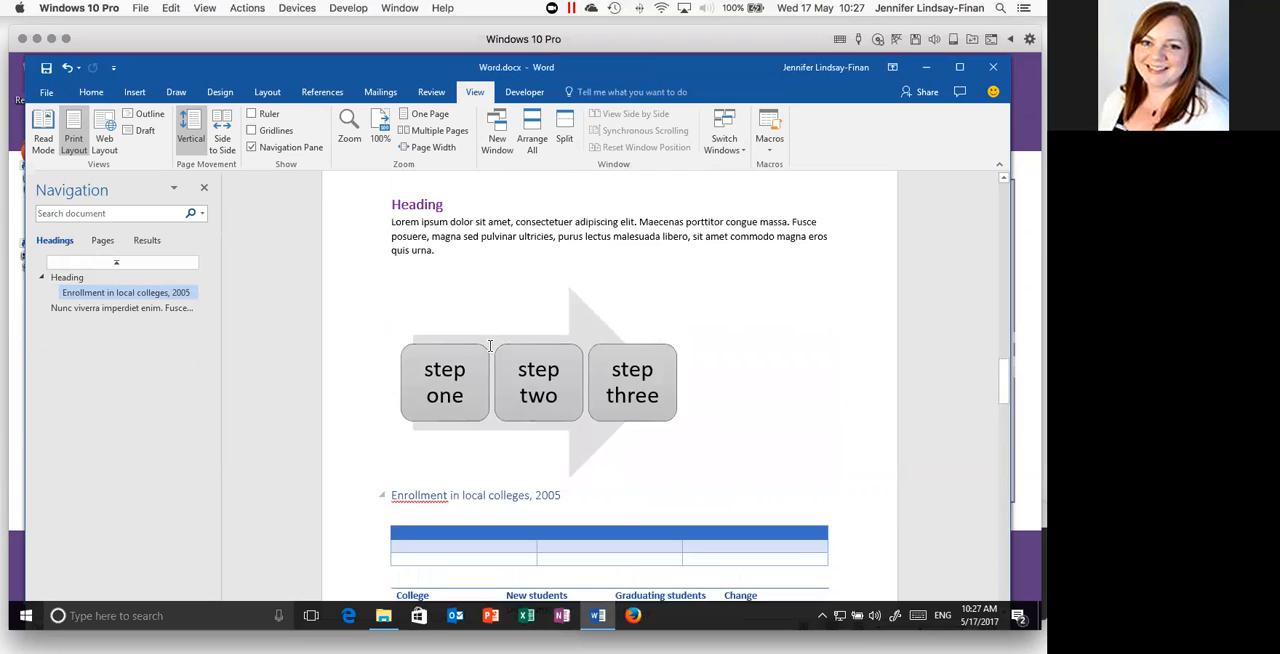
# - Move the "Enrollment in local colleges, 2005" section back beneath the "Nunc viverra" heading in the outline
pyautogui.scroll(-4, 491, 347)
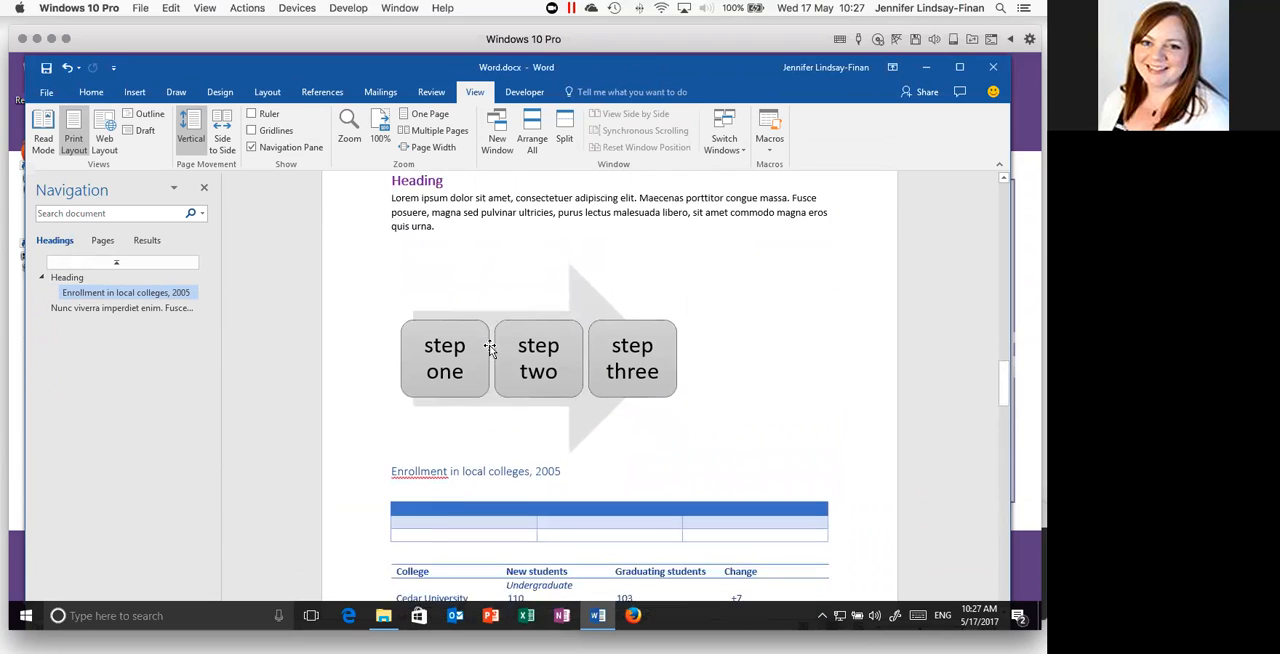
pyautogui.scroll(-2, 480, 348)
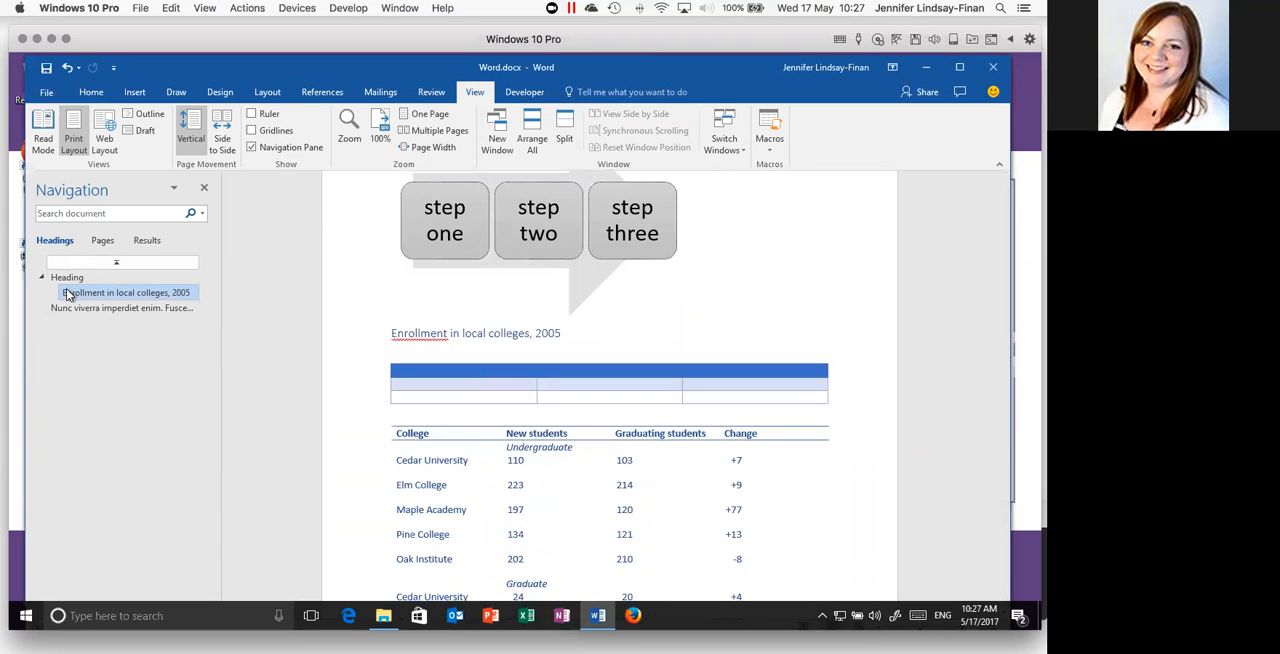
pyautogui.moveTo(68, 296); pyautogui.dragTo(57, 320)
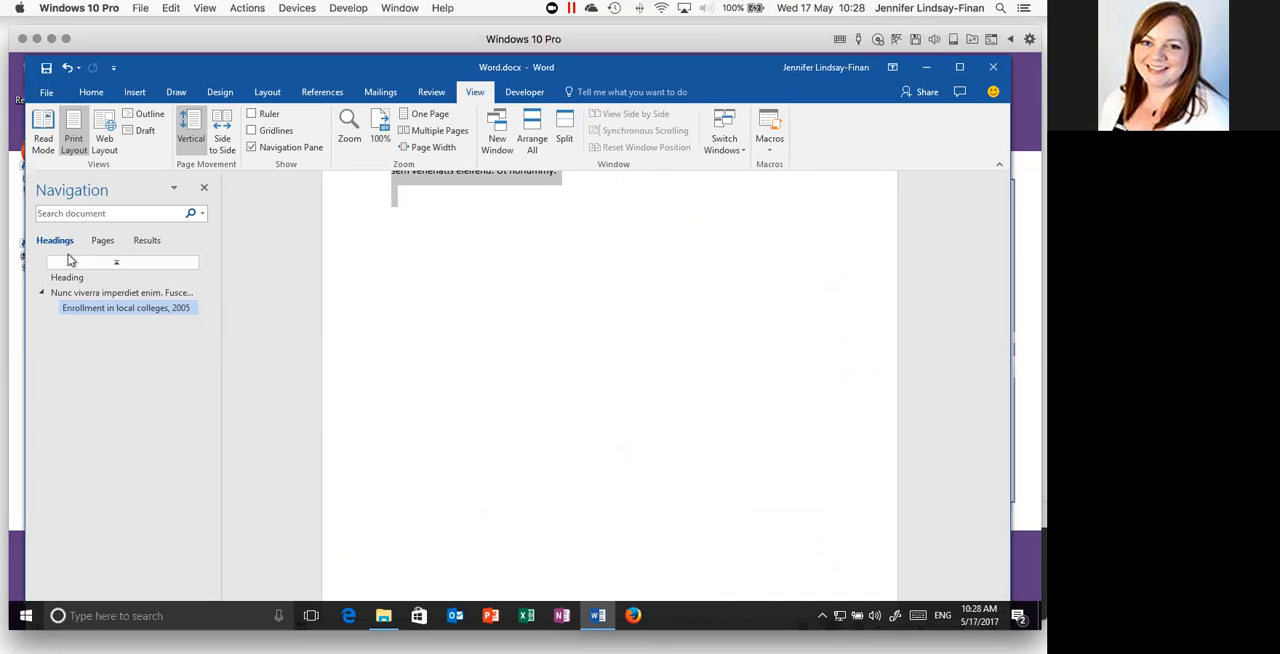
# - In the heading outline, move the "Heading" section beneath "Nunc viverra" and check the reordered sections in the document
pyautogui.click(66, 279)
pyautogui.moveTo(66, 285); pyautogui.dragTo(72, 308)
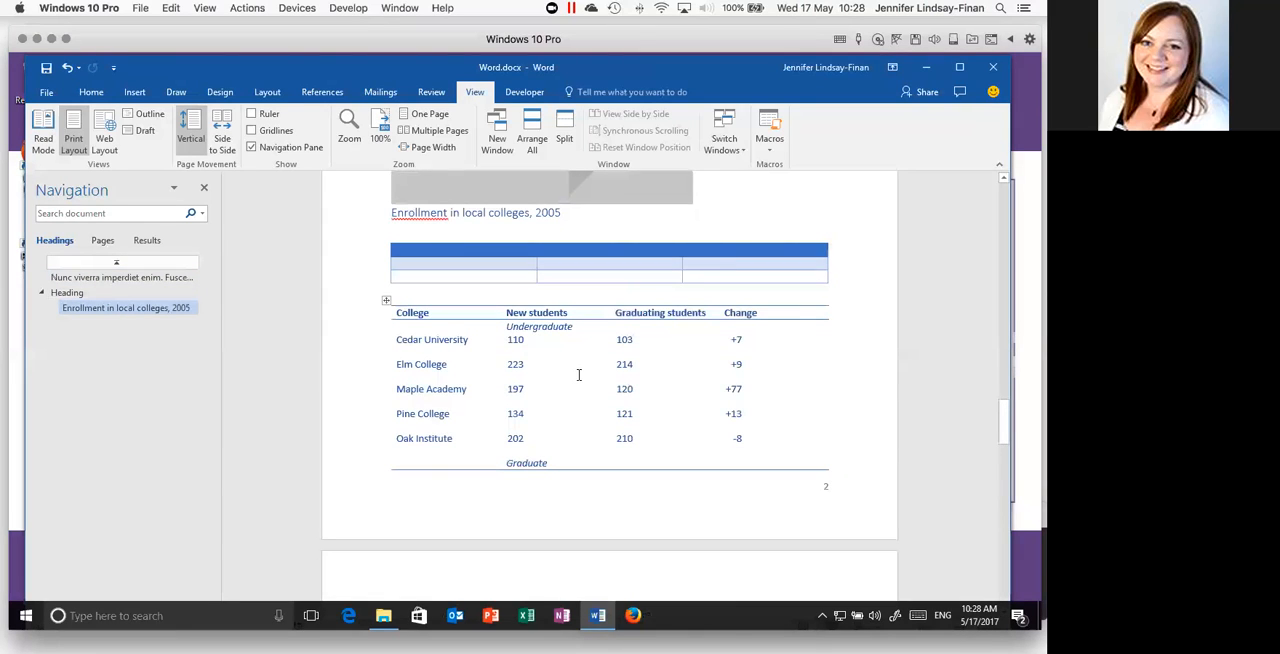
pyautogui.scroll(3, 577, 375)
pyautogui.scroll(5, 577, 378)
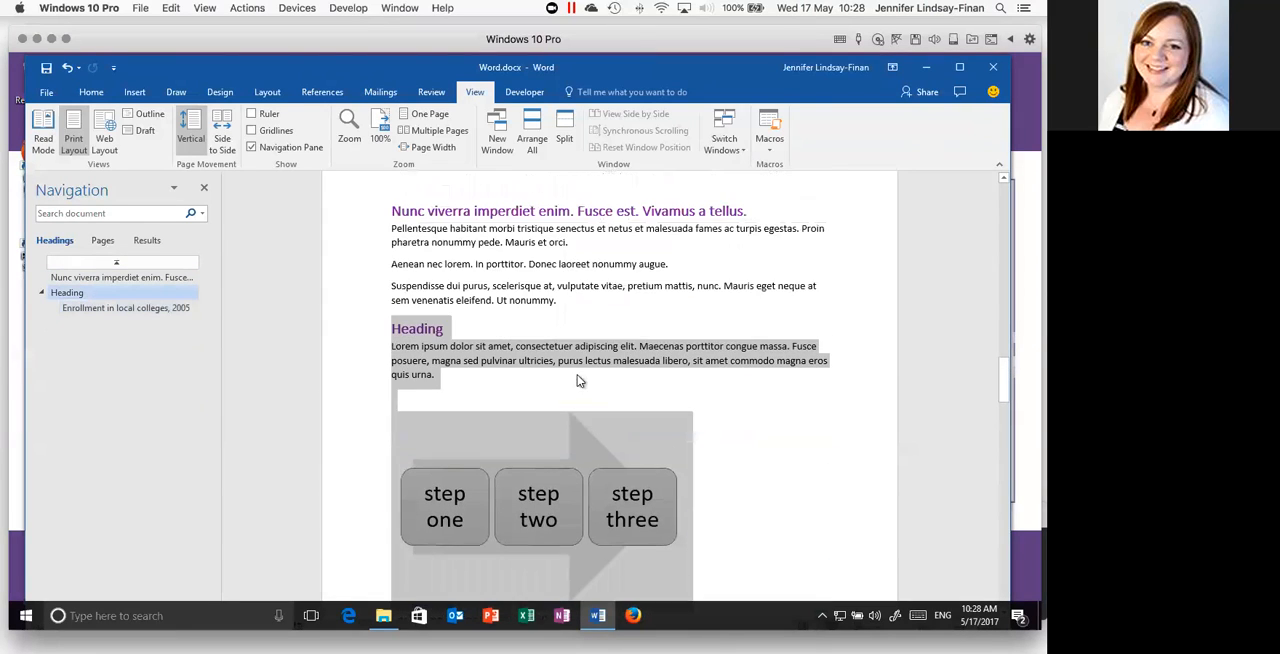
pyautogui.click(507, 328)
pyautogui.scroll(-6, 587, 343)
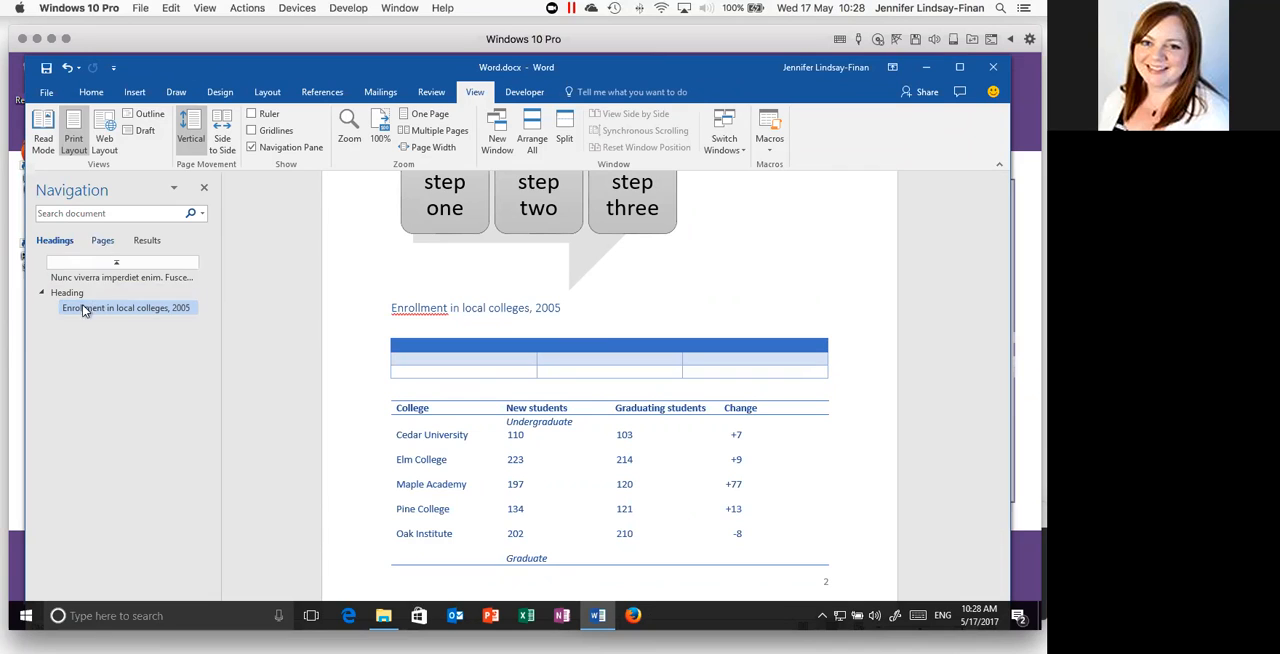
# - Switch the Navigation Pane to page thumbnails and review the page layout from the cover page to the last page
pyautogui.click(101, 242)
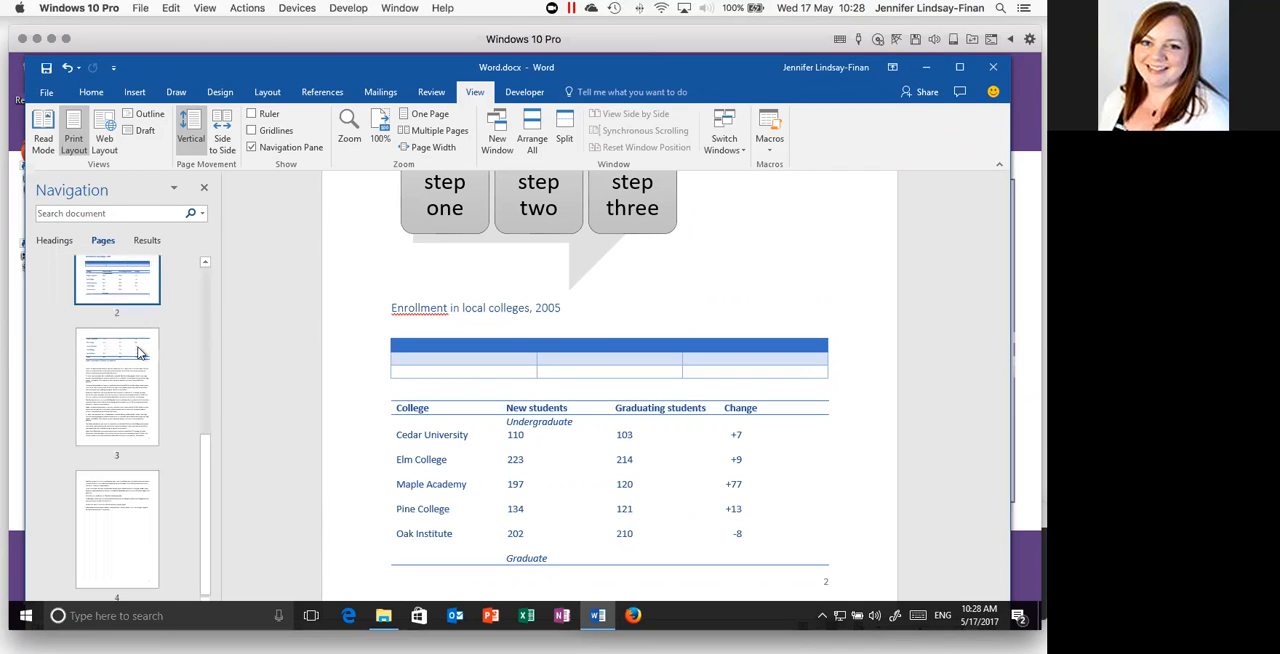
pyautogui.scroll(5, 140, 352)
pyautogui.scroll(-5, 140, 352)
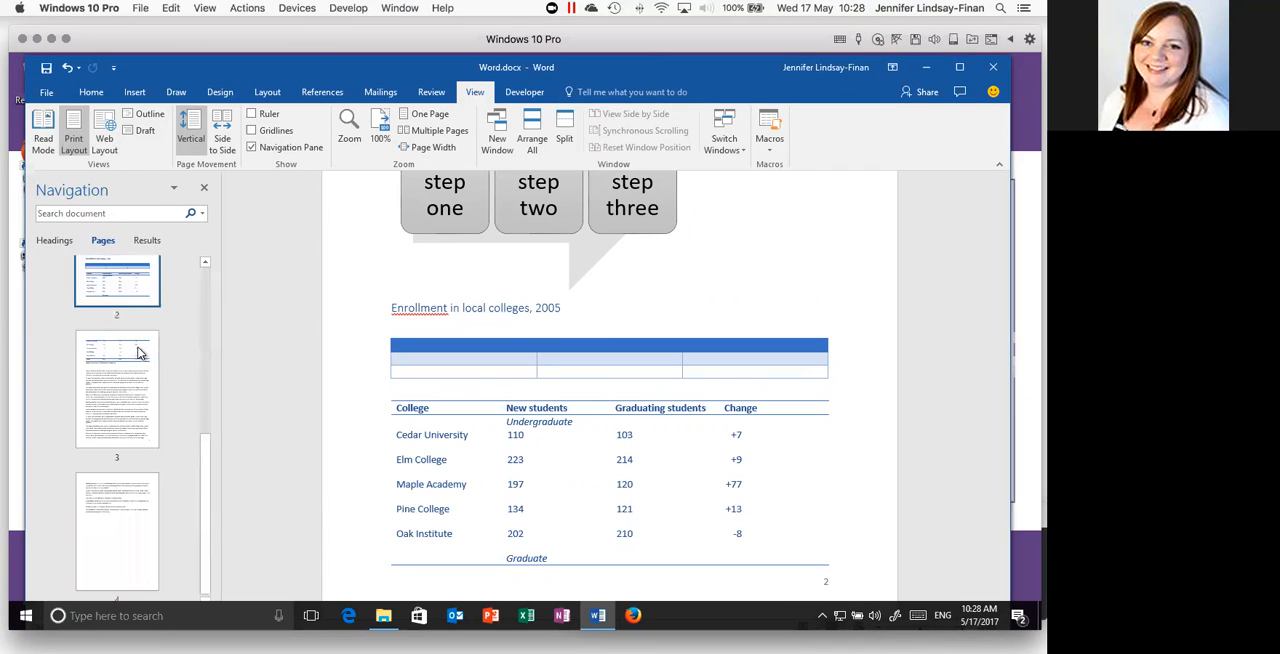
pyautogui.scroll(5, 140, 352)
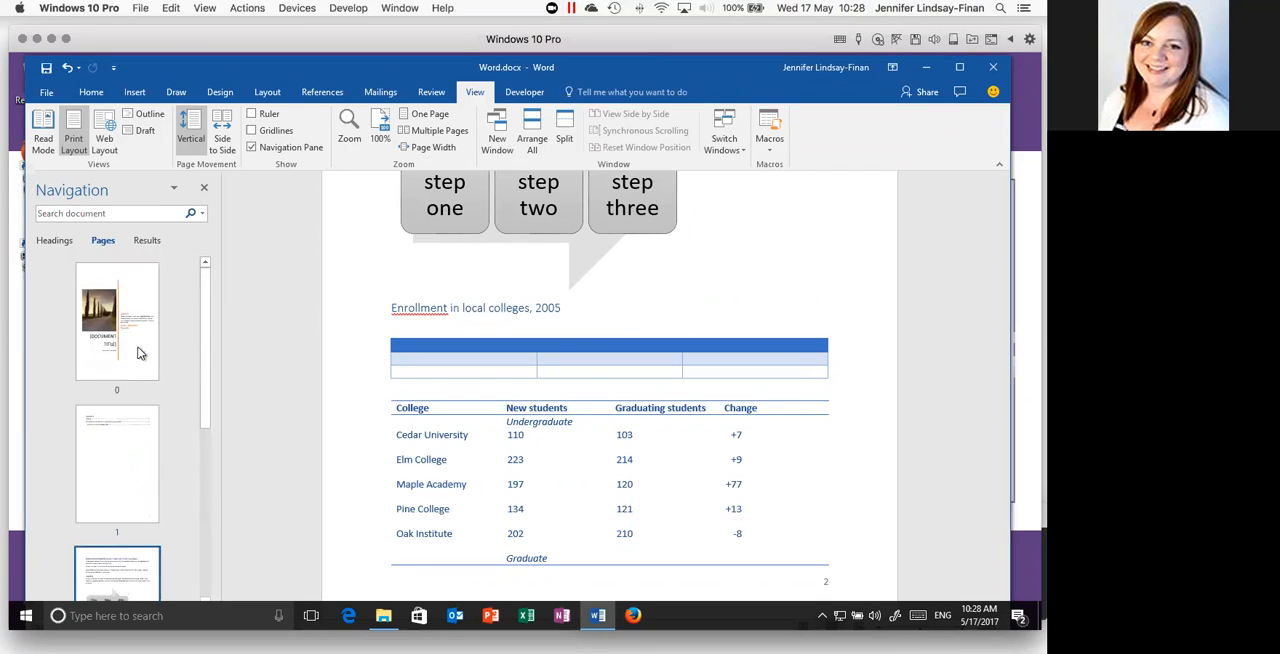
pyautogui.scroll(-5, 117, 403)
pyautogui.scroll(3, 117, 403)
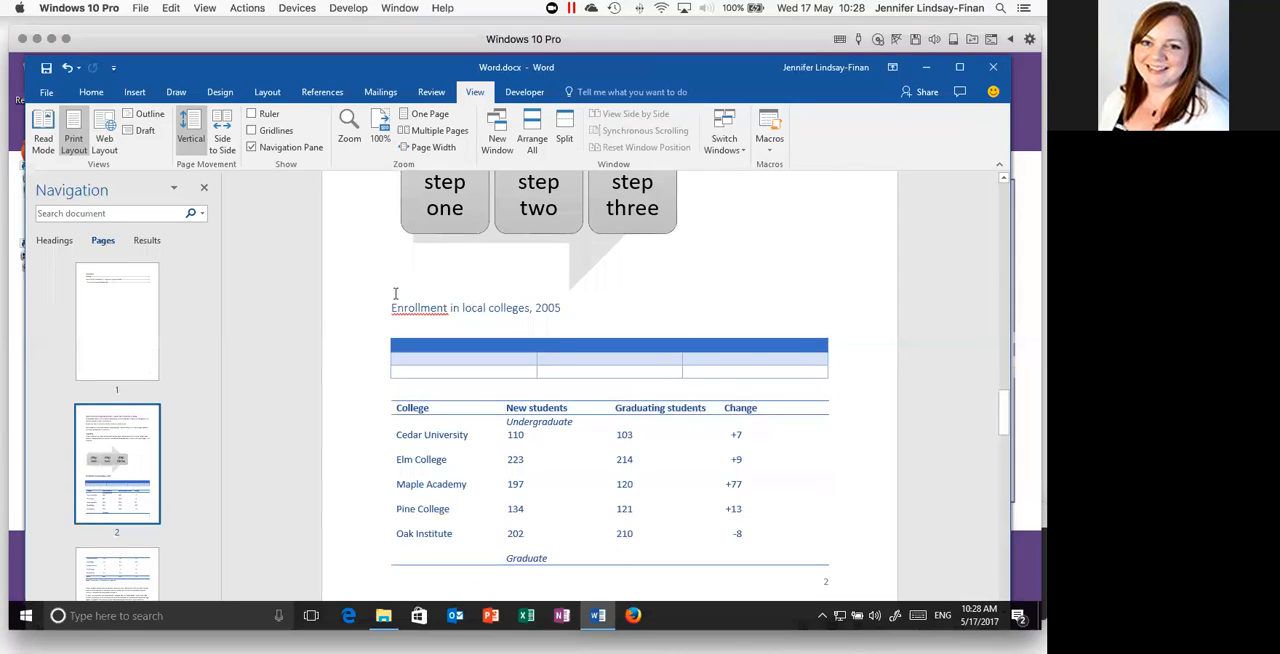
# - In the heading outline, move "Enrollment in local colleges, 2005" back beneath "Nunc viverra" and return the "Heading" section to first place
pyautogui.click(54, 242)
pyautogui.moveTo(72, 310); pyautogui.dragTo(62, 283)
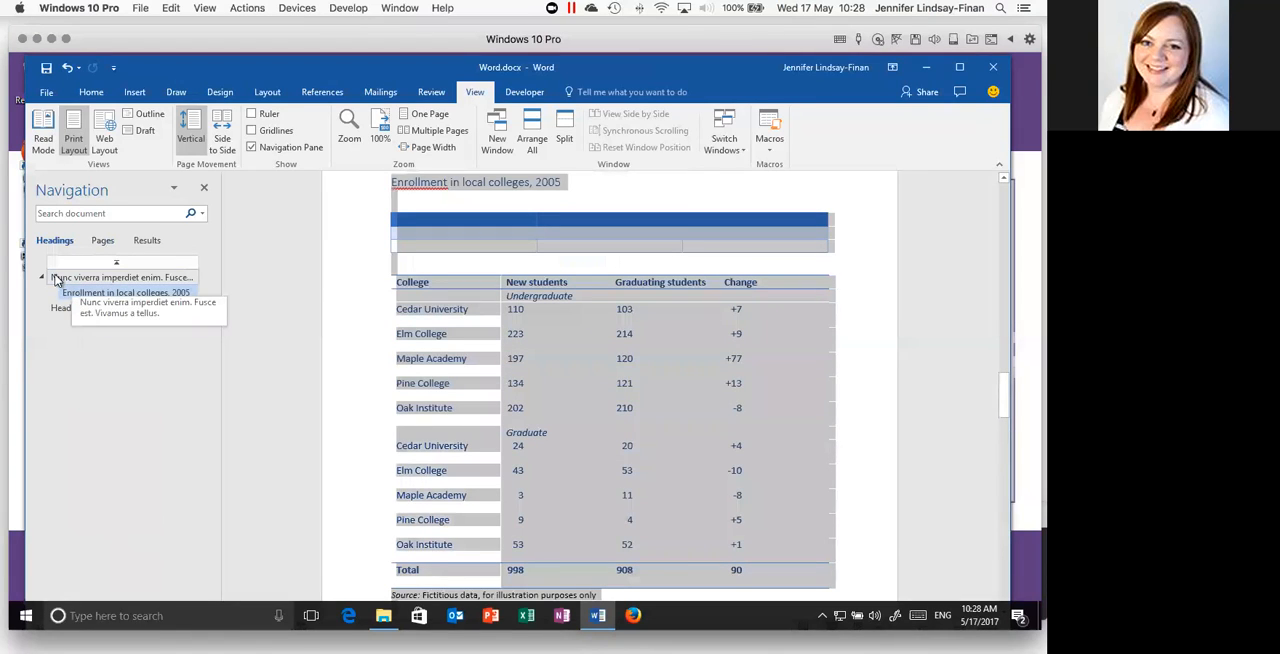
pyautogui.click(54, 310)
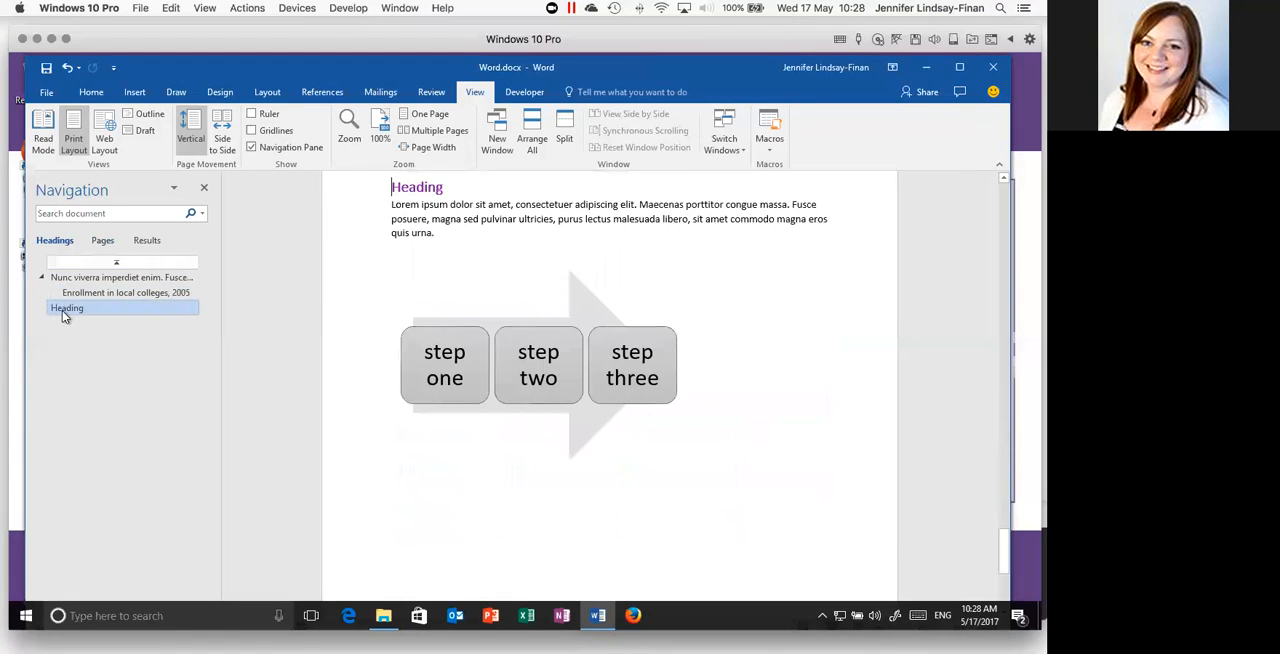
pyautogui.moveTo(58, 280); pyautogui.dragTo(58, 276)
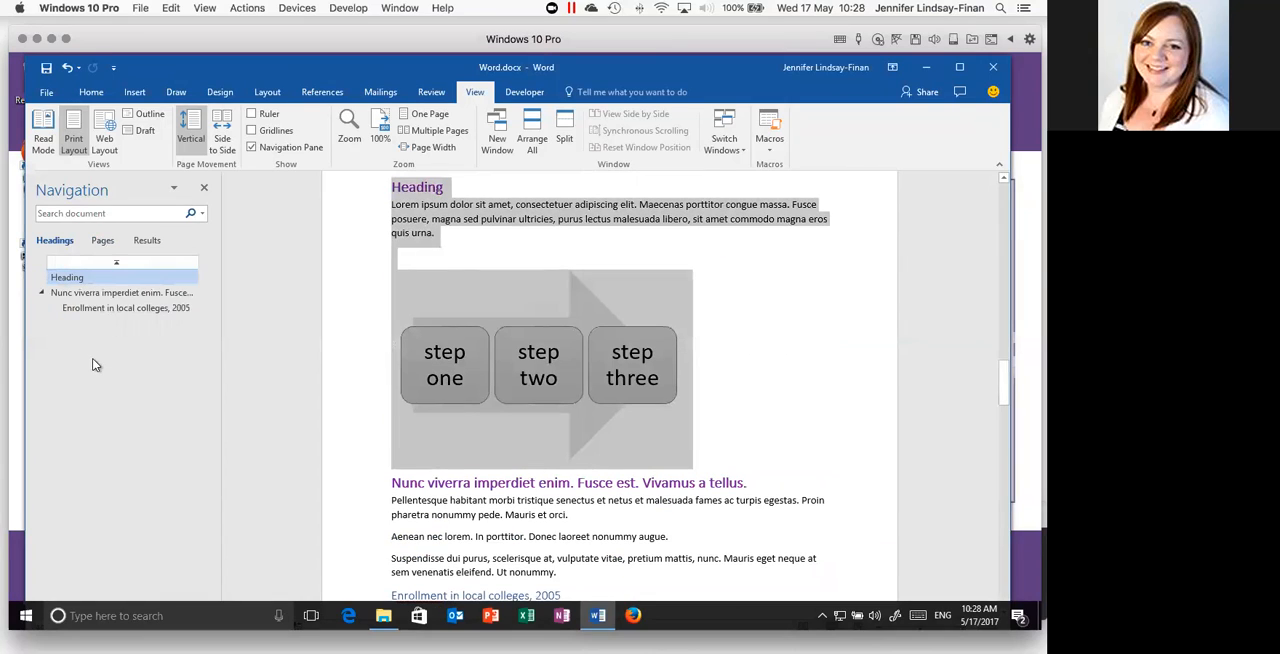
pyautogui.click(433, 262)
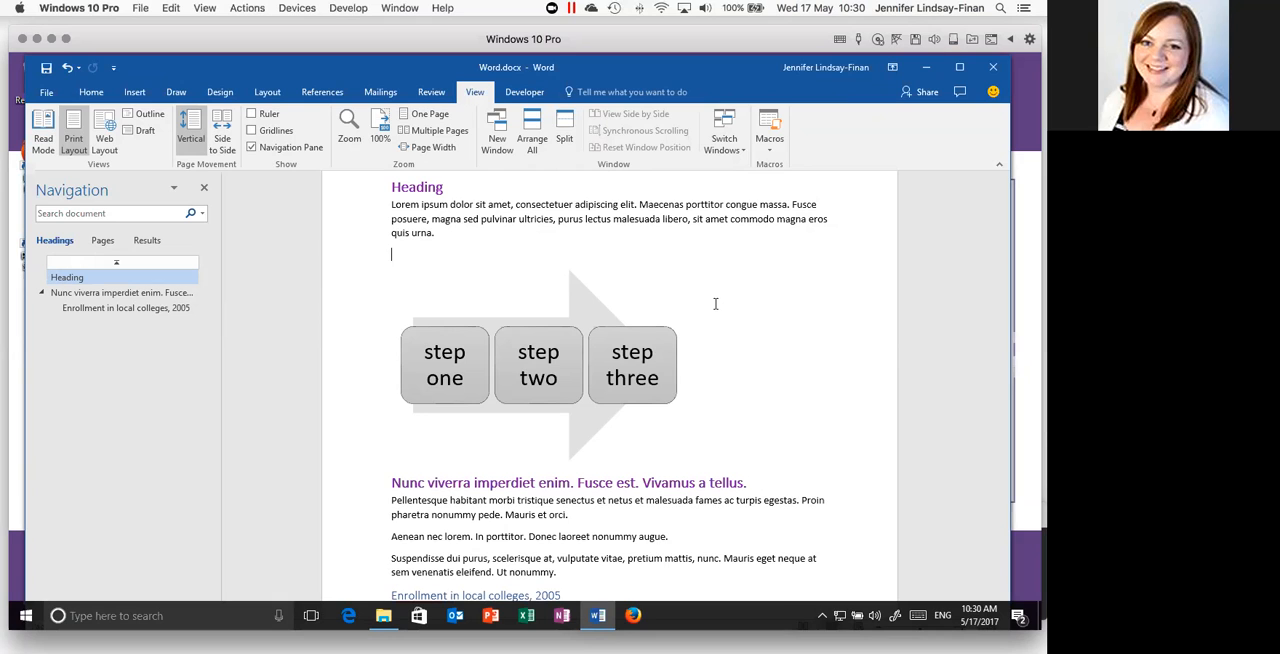
# - Look through the document from the "Heading" section to the body paragraphs beneath the enrollment table
pyautogui.scroll(-3, 697, 280)
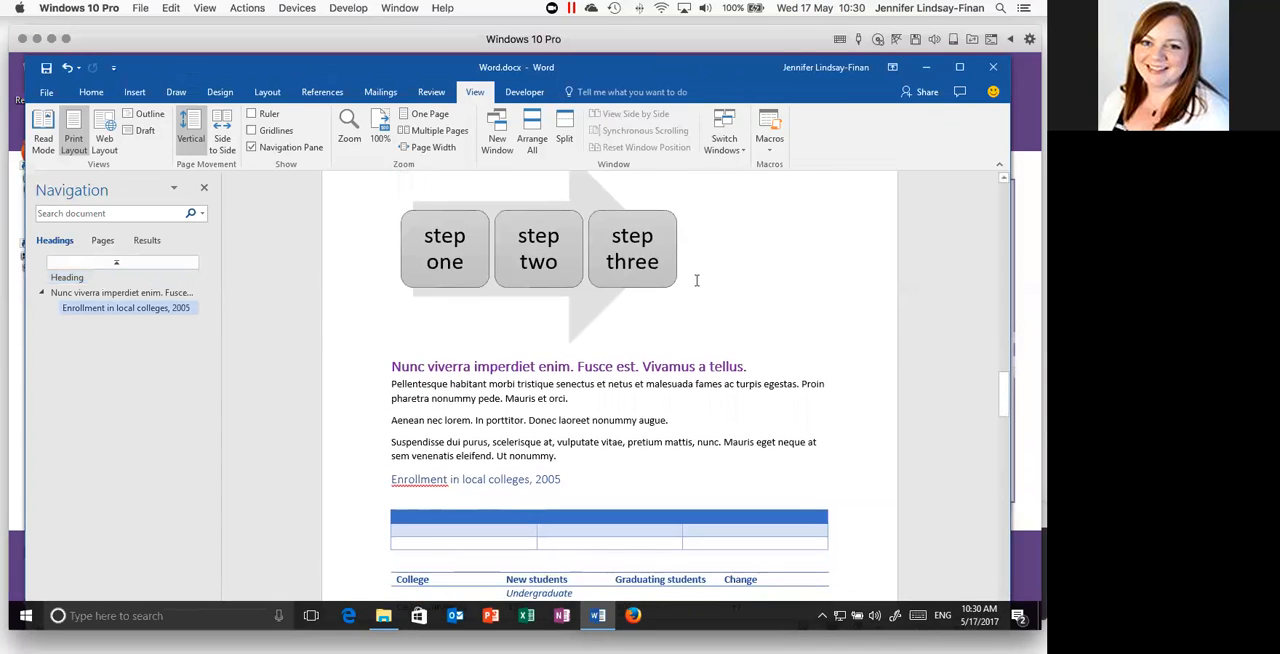
pyautogui.scroll(5, 697, 280)
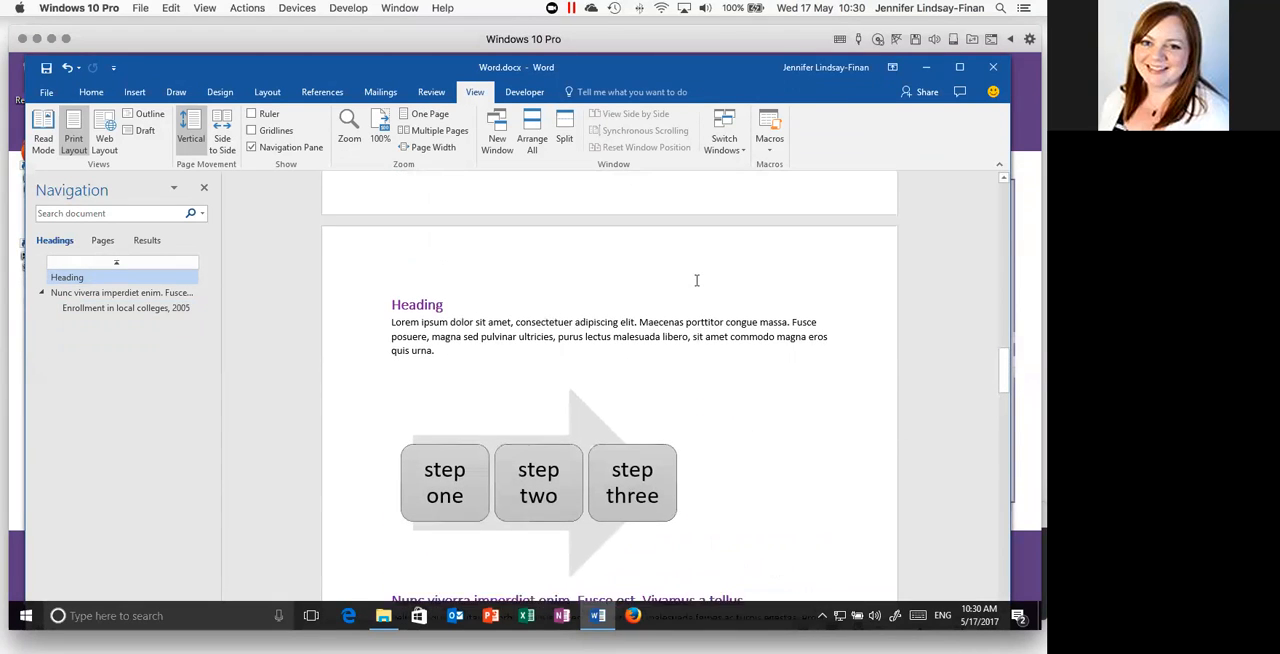
pyautogui.scroll(3, 696, 280)
pyautogui.scroll(-6, 696, 280)
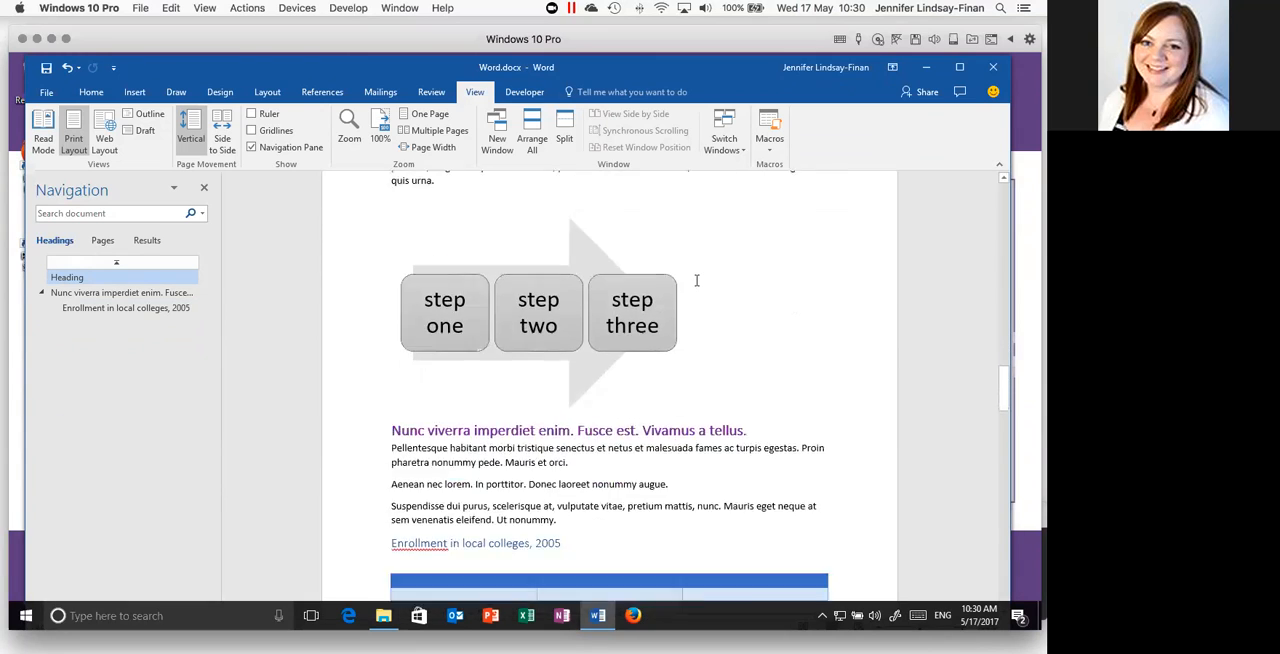
pyautogui.scroll(-6, 697, 280)
pyautogui.scroll(-12, 697, 280)
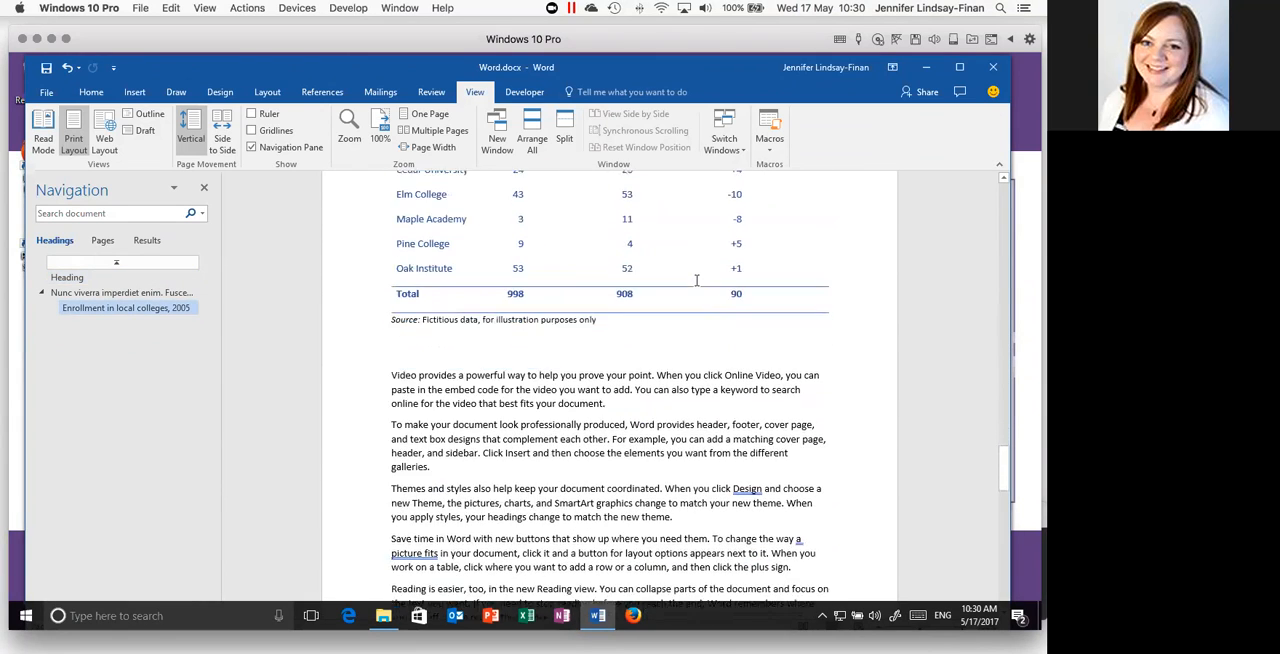
pyautogui.scroll(-2, 727, 370)
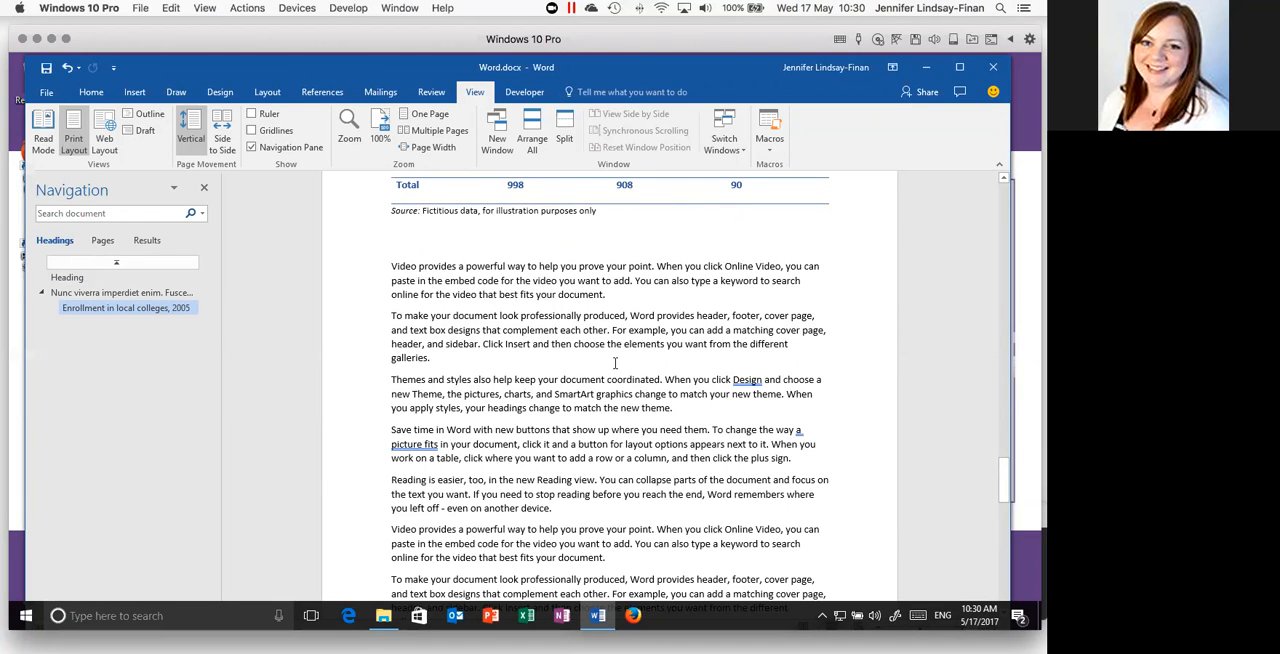
pyautogui.scroll(-1, 615, 363)
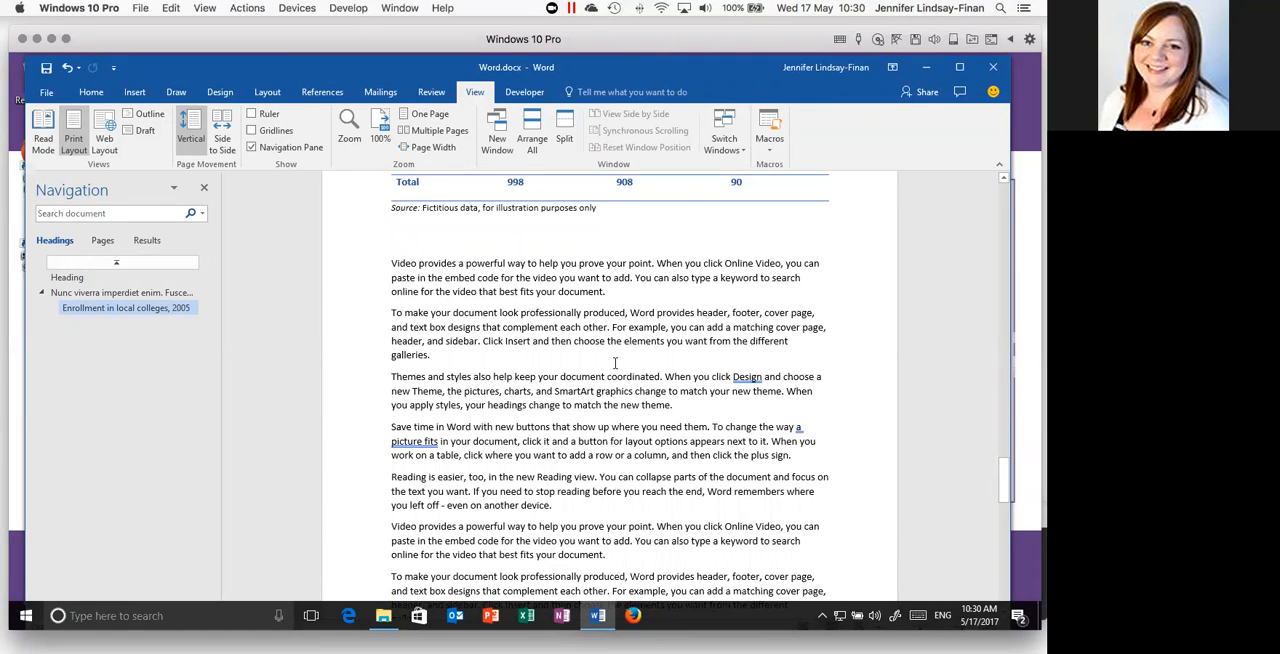
pyautogui.scroll(-2, 615, 363)
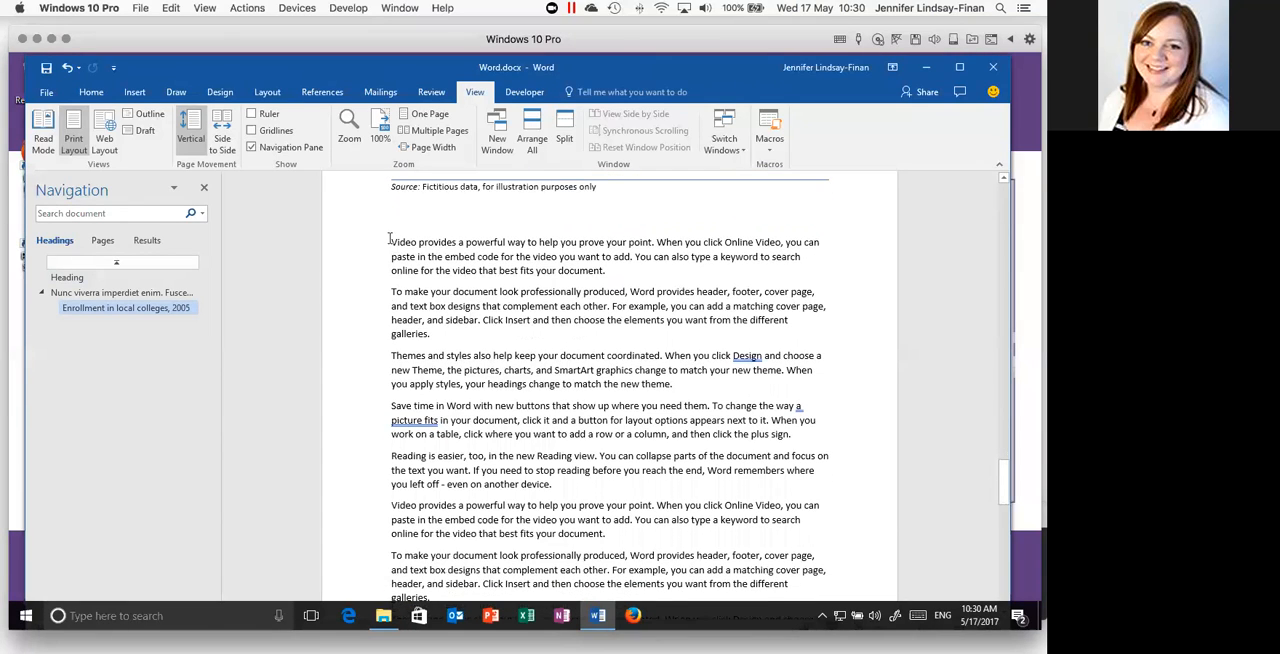
# - Point out the word "Video" at the start of the two repeated paragraphs beneath the enrollment table
pyautogui.moveTo(390, 241); pyautogui.dragTo(416, 242)
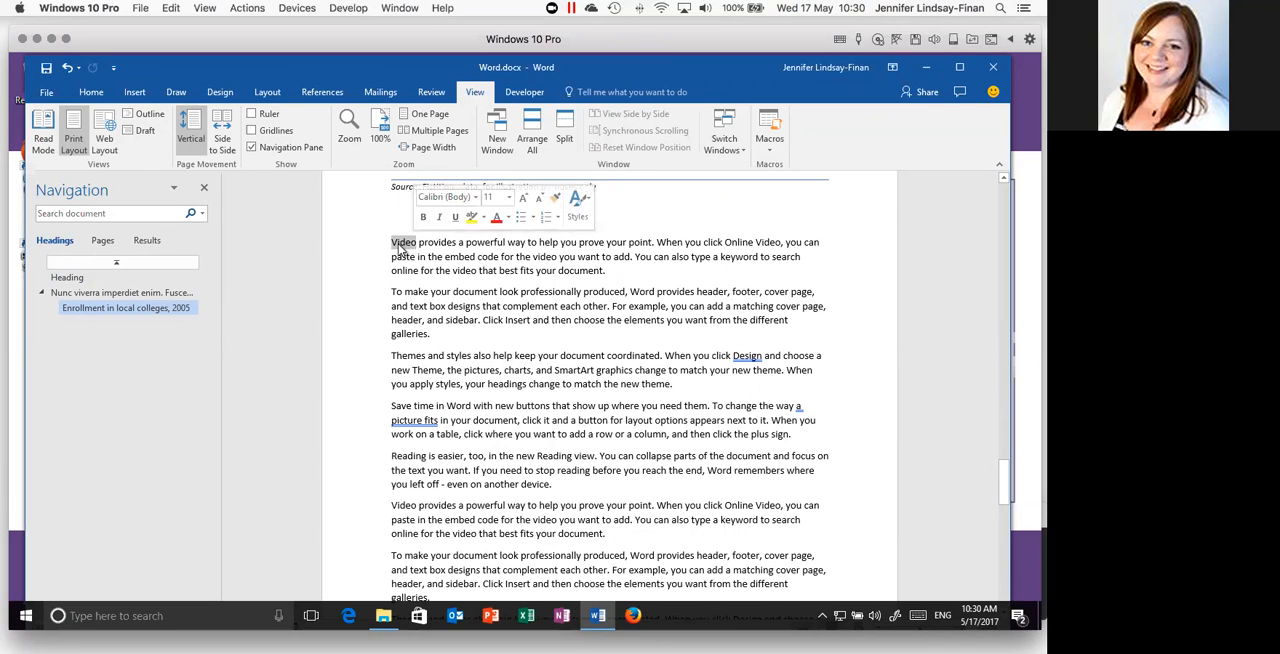
pyautogui.click(413, 250)
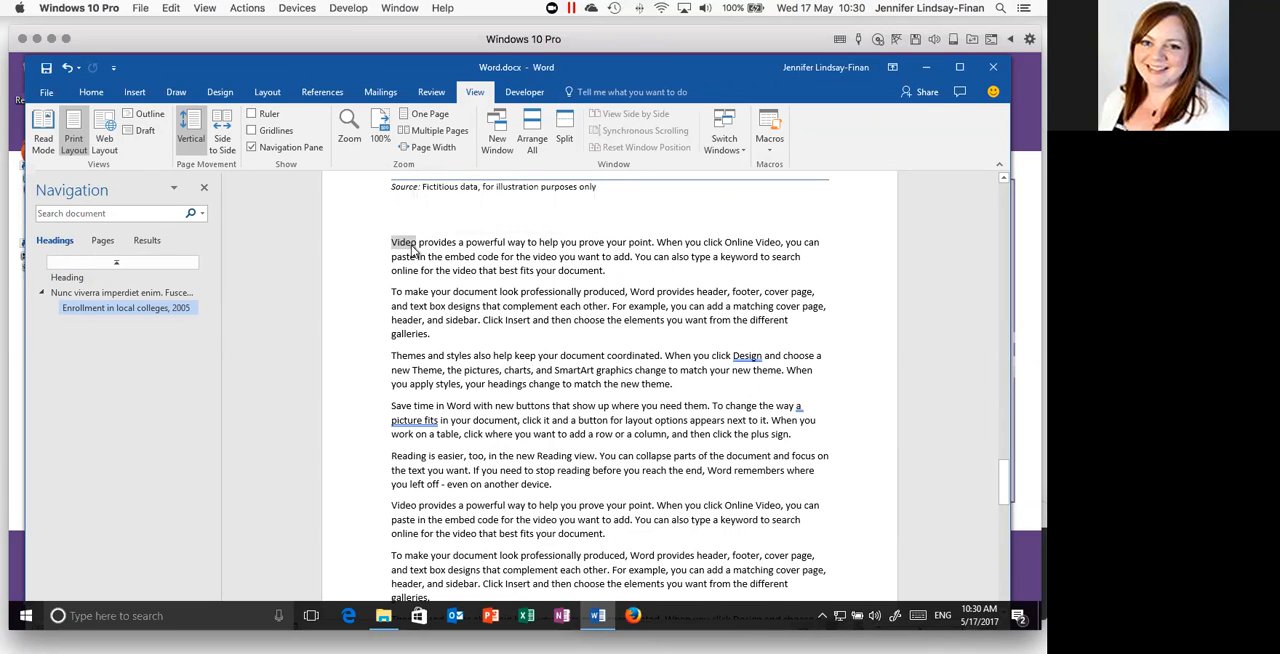
pyautogui.moveTo(392, 242); pyautogui.dragTo(416, 244)
pyautogui.moveTo(392, 505); pyautogui.dragTo(416, 506)
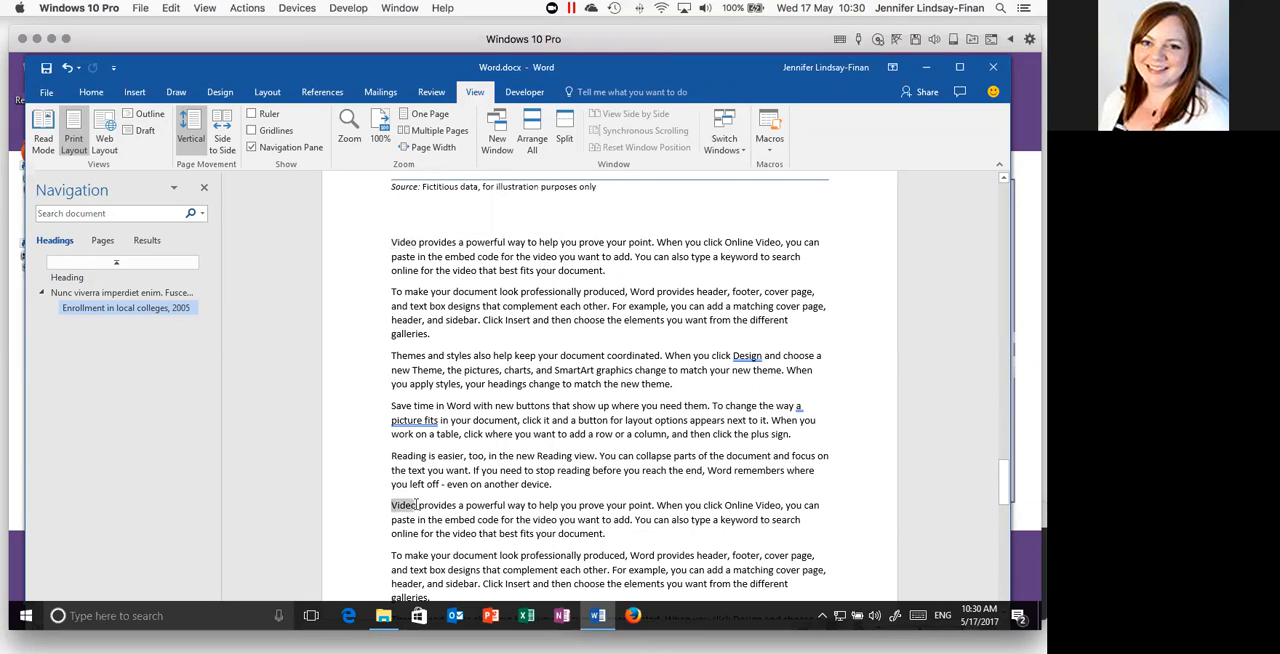
pyautogui.click(476, 320)
# - Search the document for "Video" from the start of the first paragraph beneath the table, and go to the first match
pyautogui.click(392, 242)
pyautogui.click(91, 92)
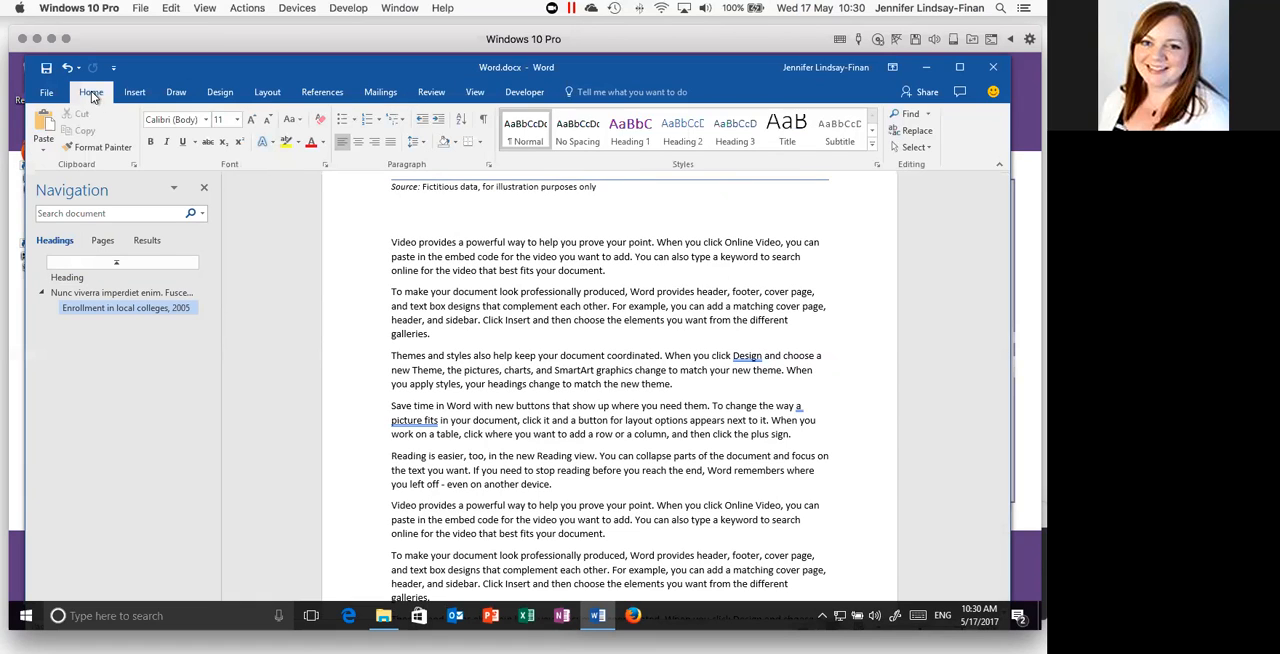
pyautogui.click(905, 114)
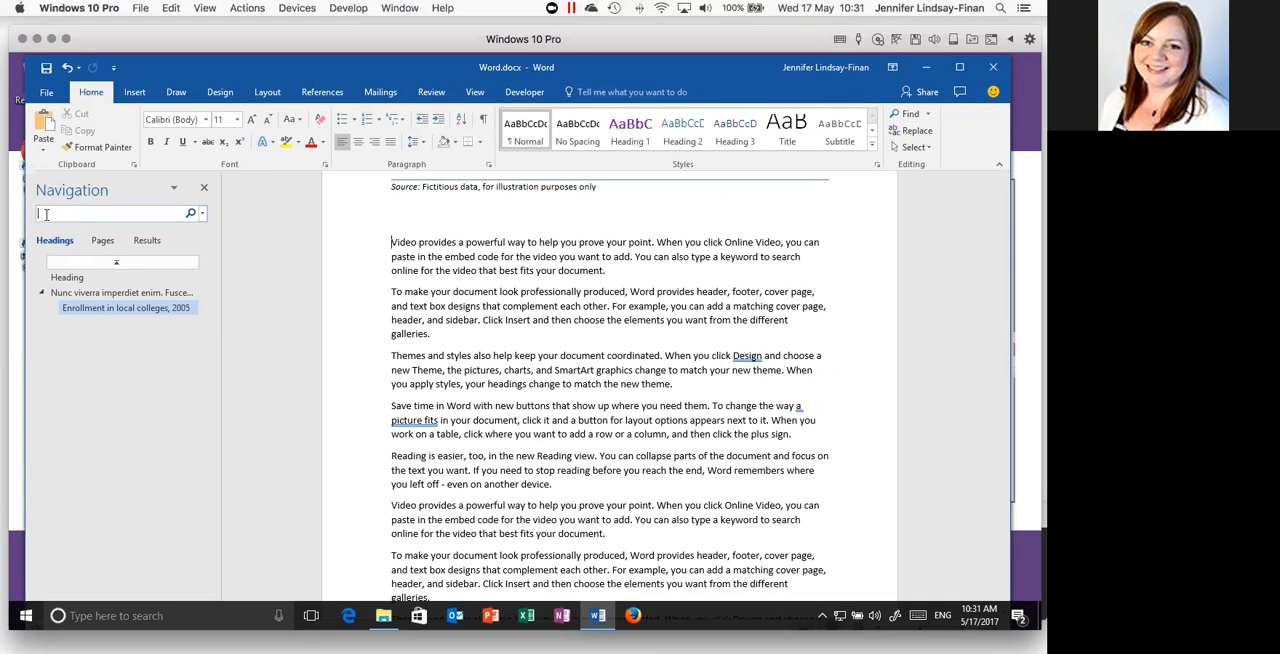
pyautogui.write('Video')
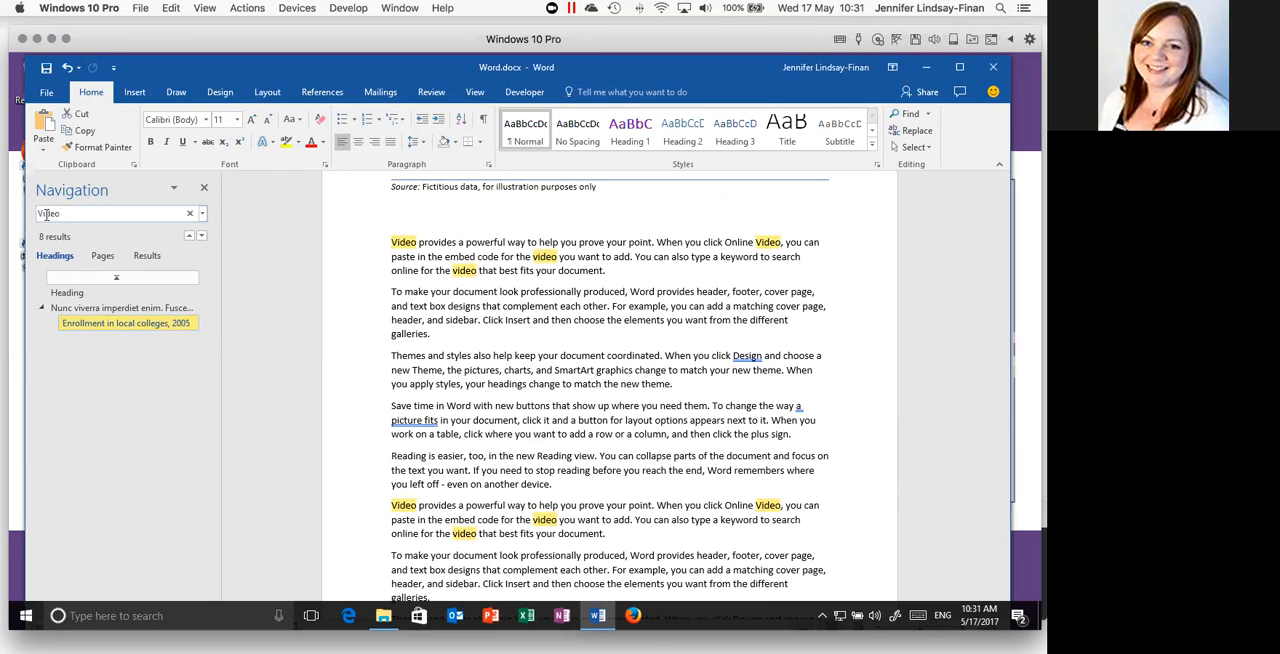
pyautogui.press('Return')
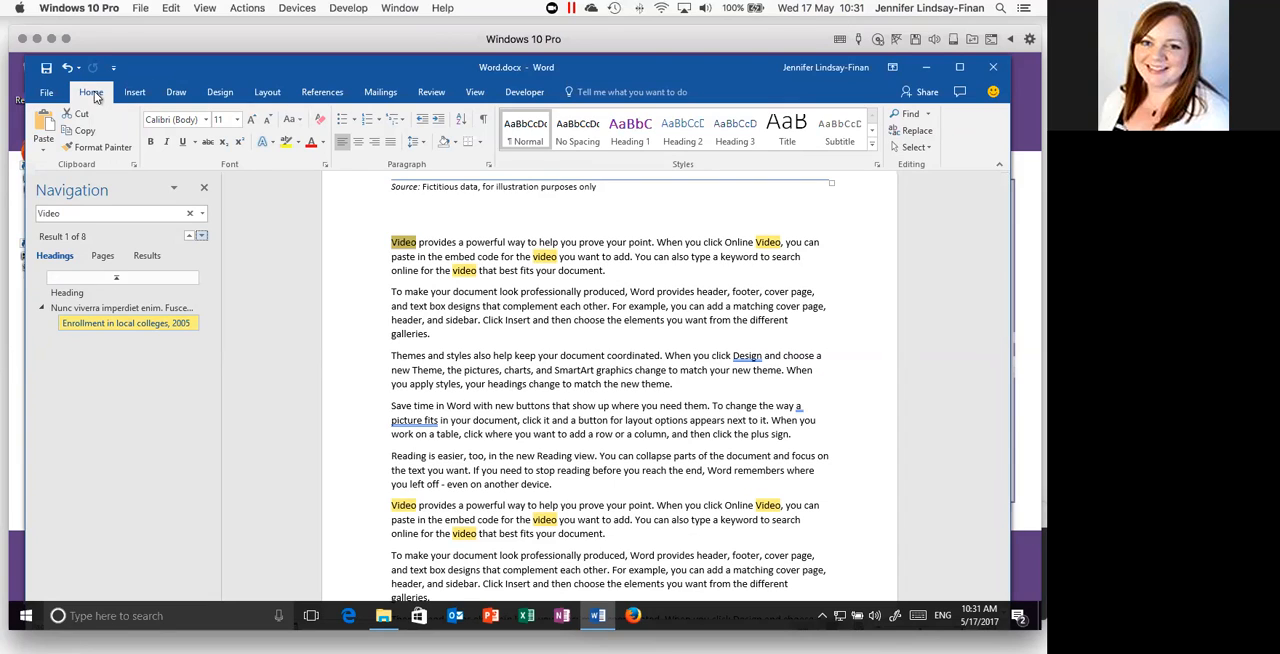
# - Replace all occurrences of "Video" with "Videos", continuing the search from the beginning of the document, and close Find and Replace
pyautogui.click(915, 133)
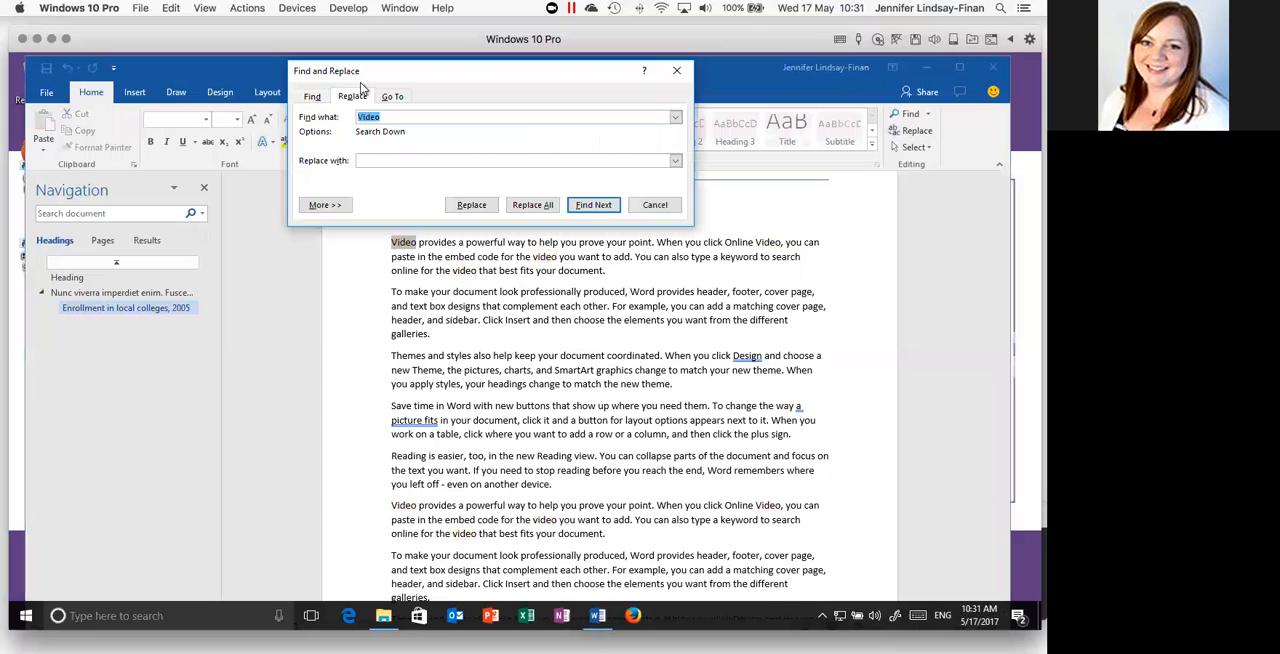
pyautogui.moveTo(364, 82); pyautogui.dragTo(353, 287)
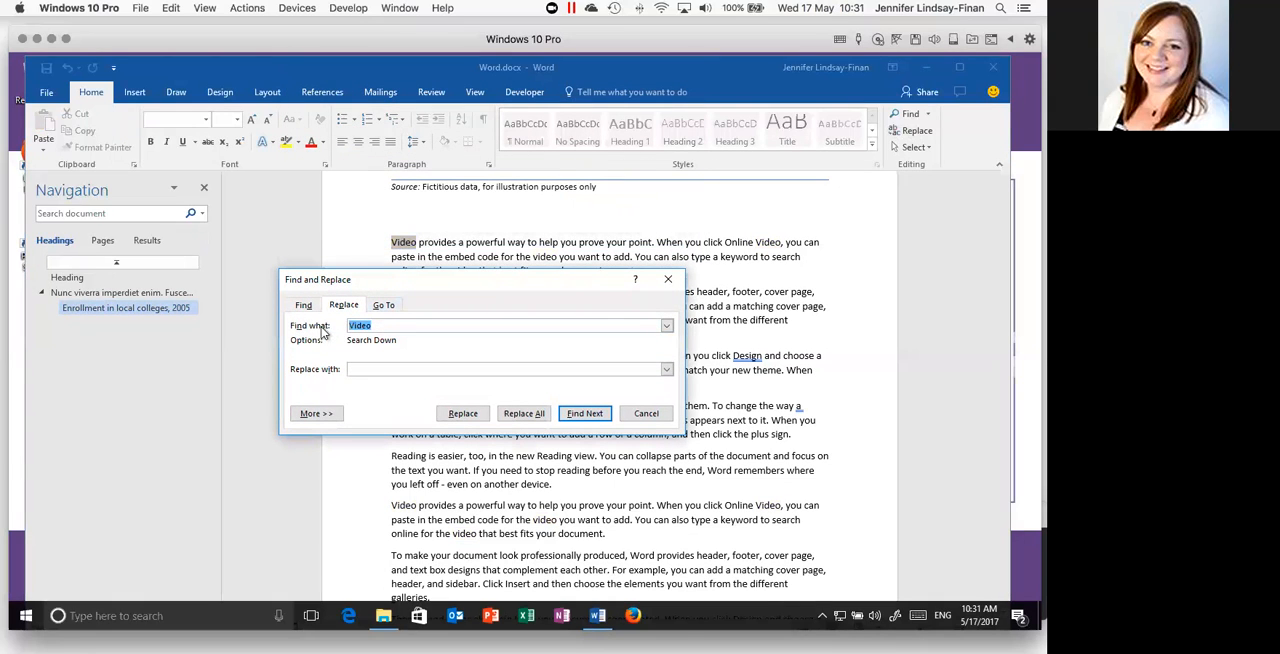
pyautogui.click(380, 369)
pyautogui.write('Videos')
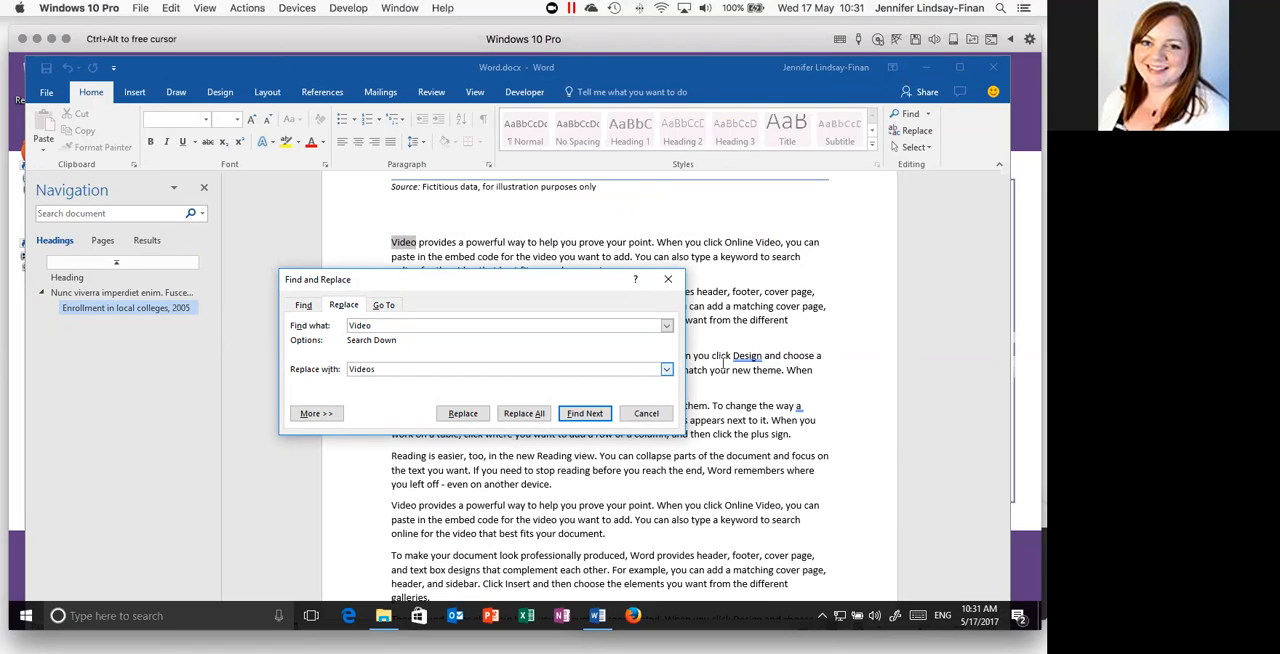
pyautogui.click(523, 412)
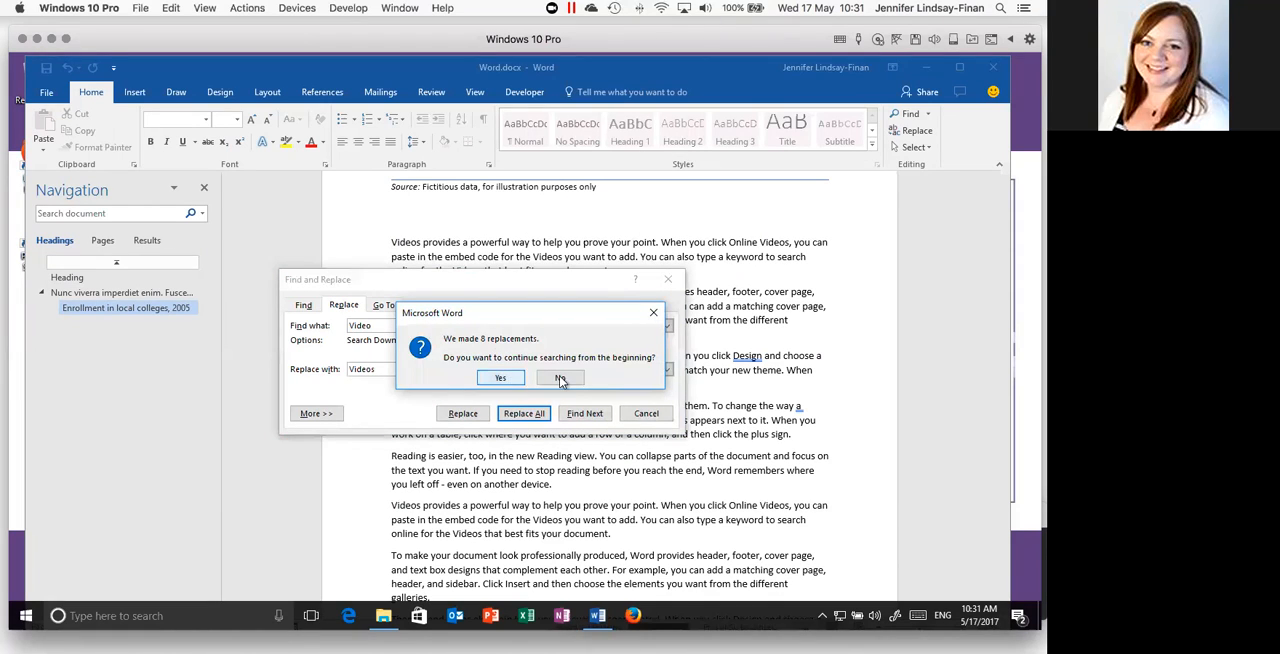
pyautogui.click(505, 378)
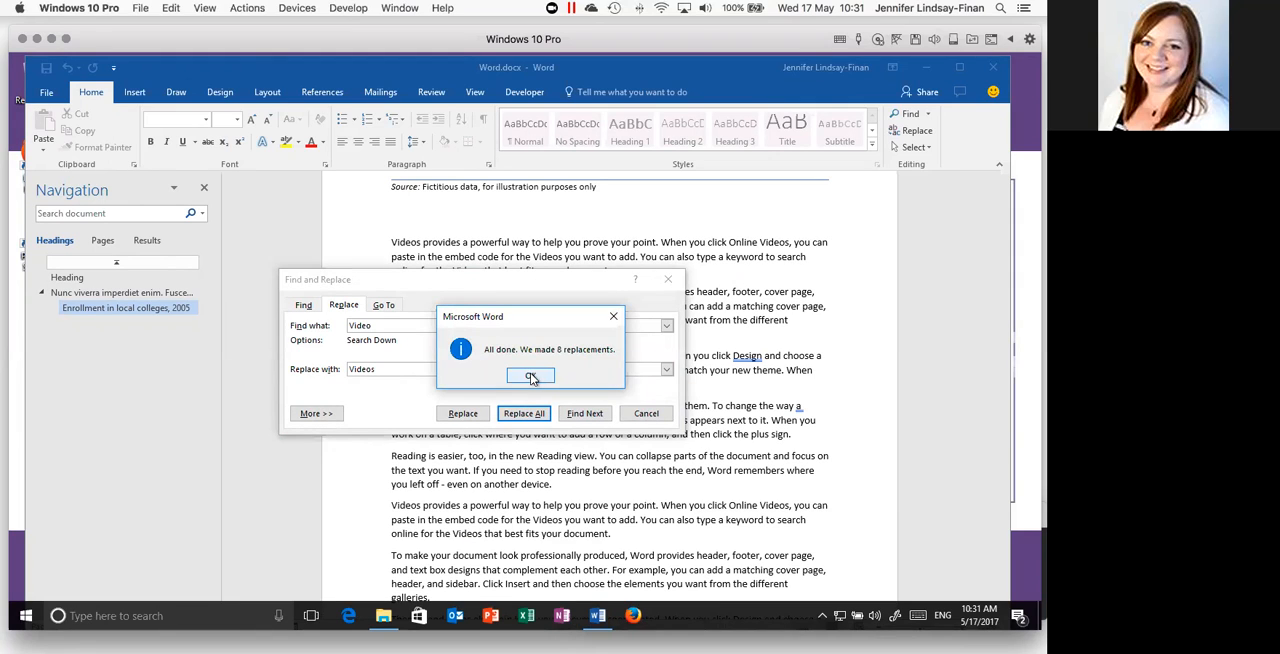
pyautogui.click(531, 376)
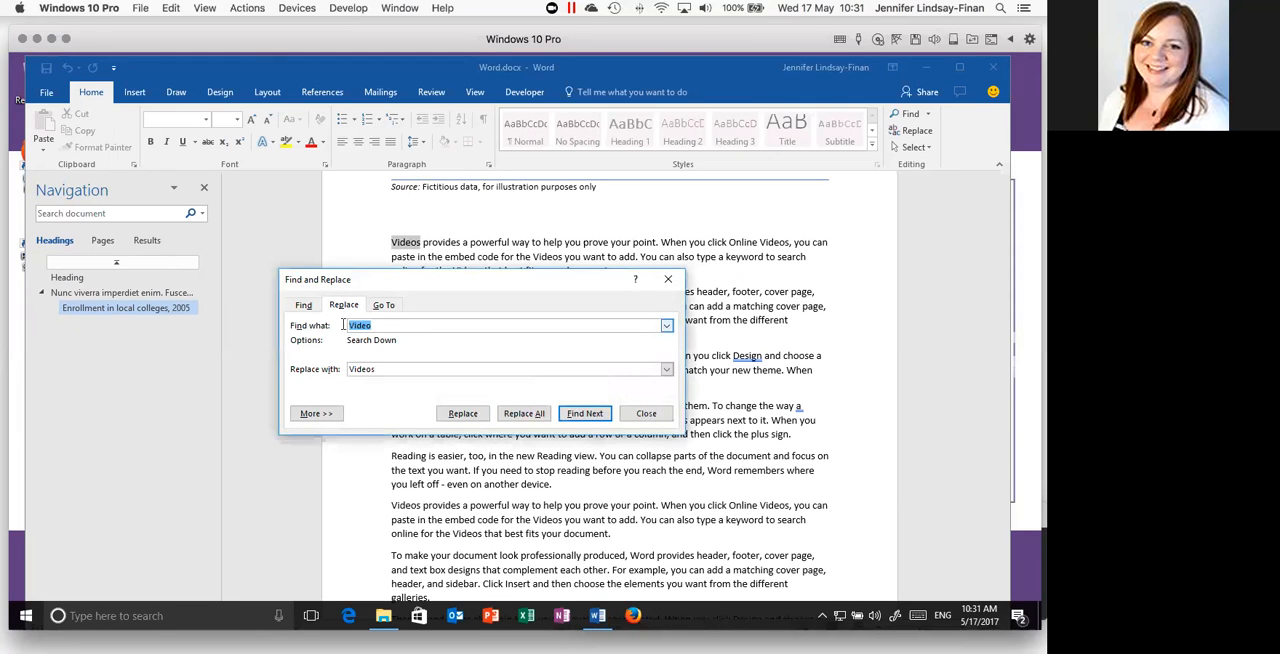
pyautogui.click(668, 279)
# - Check the replaced word "Videos" in the two repeated paragraphs beneath the enrollment table
pyautogui.click(425, 243)
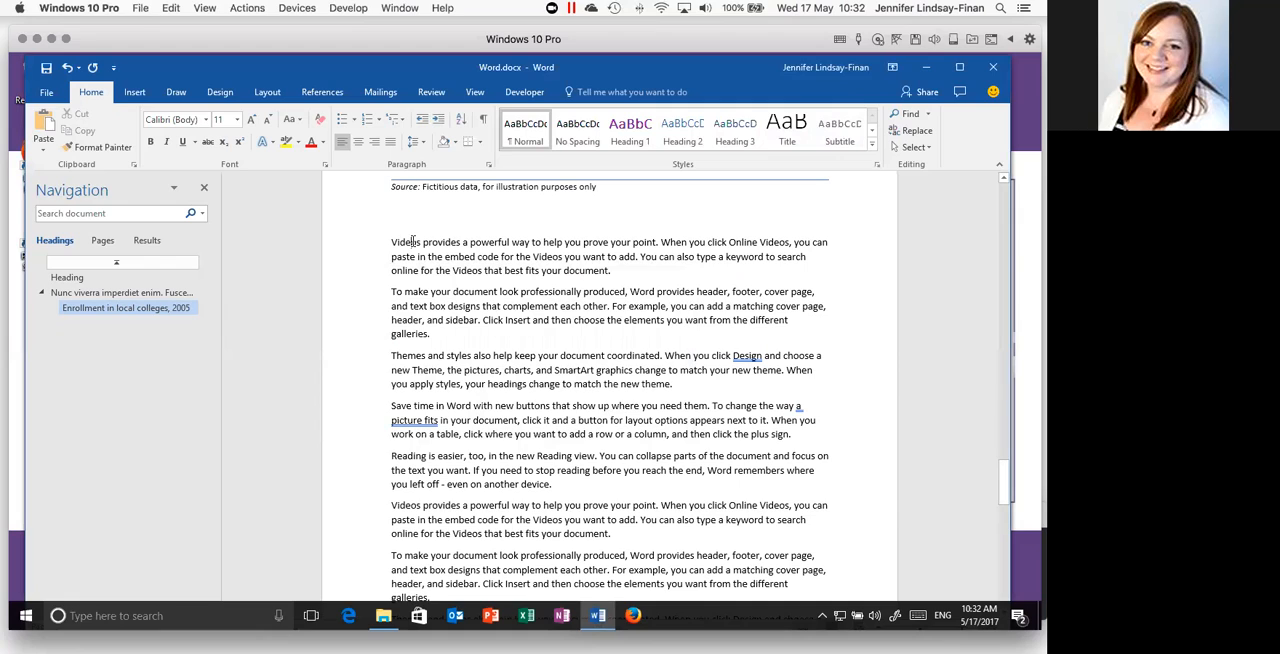
pyautogui.moveTo(392, 505); pyautogui.dragTo(448, 502)
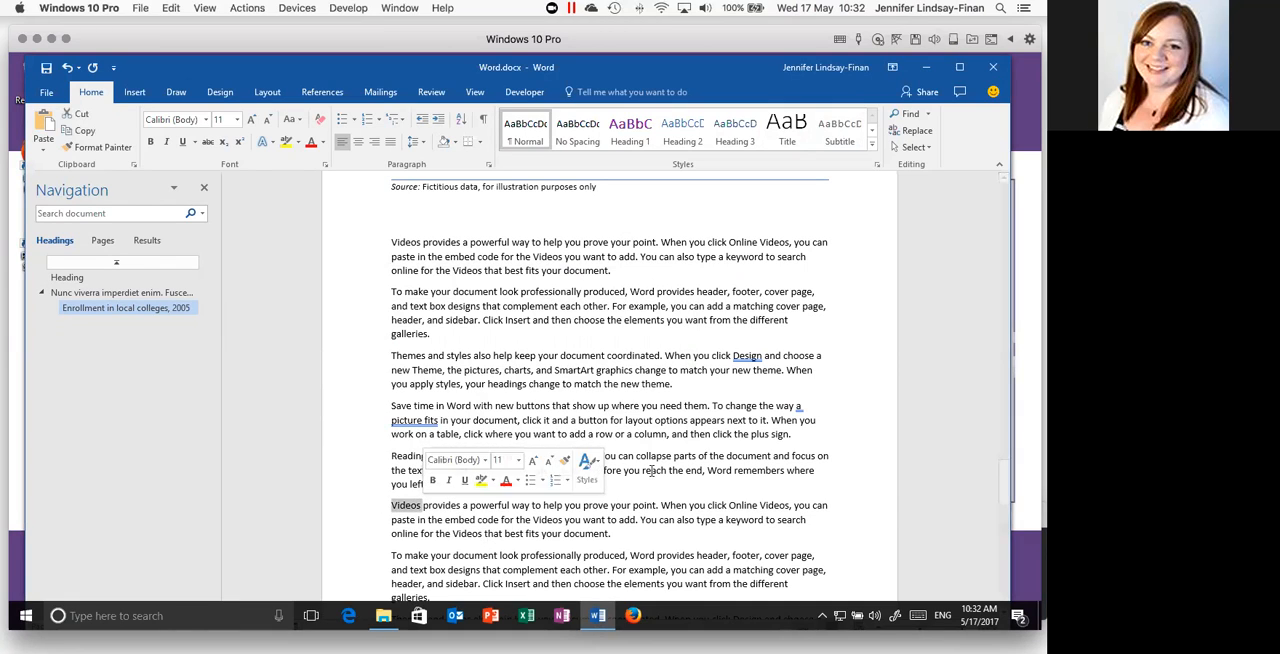
pyautogui.scroll(-1, 688, 478)
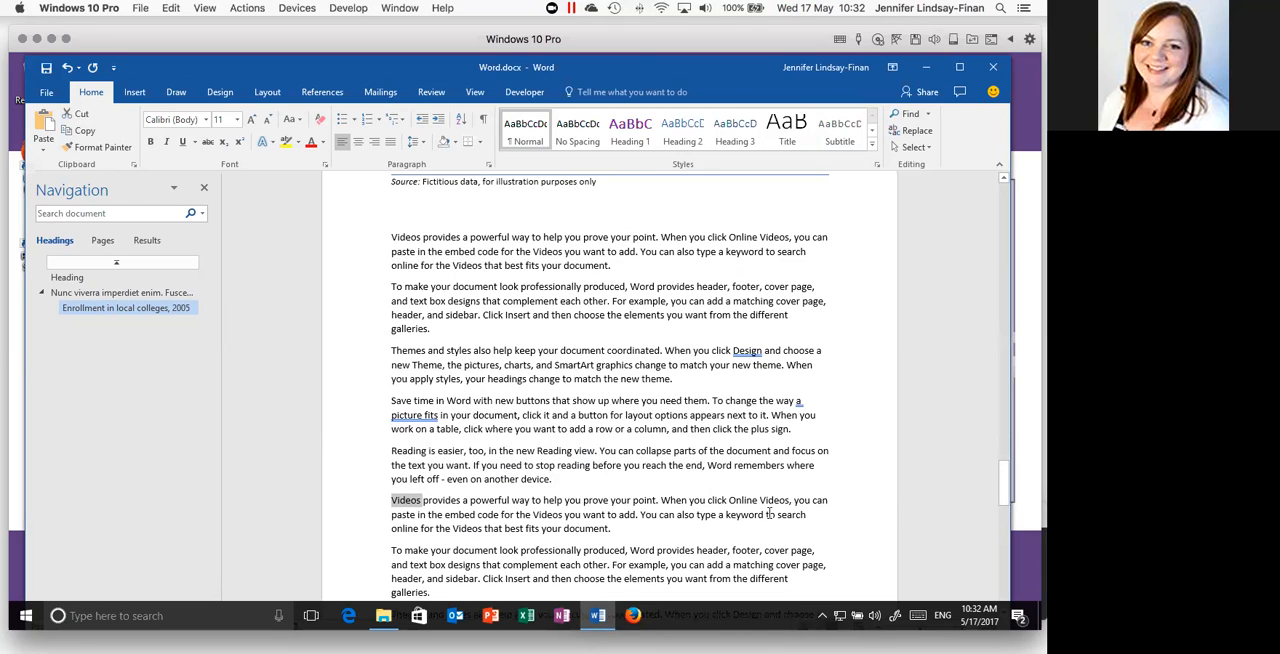
pyautogui.moveTo(760, 500); pyautogui.dragTo(791, 500)
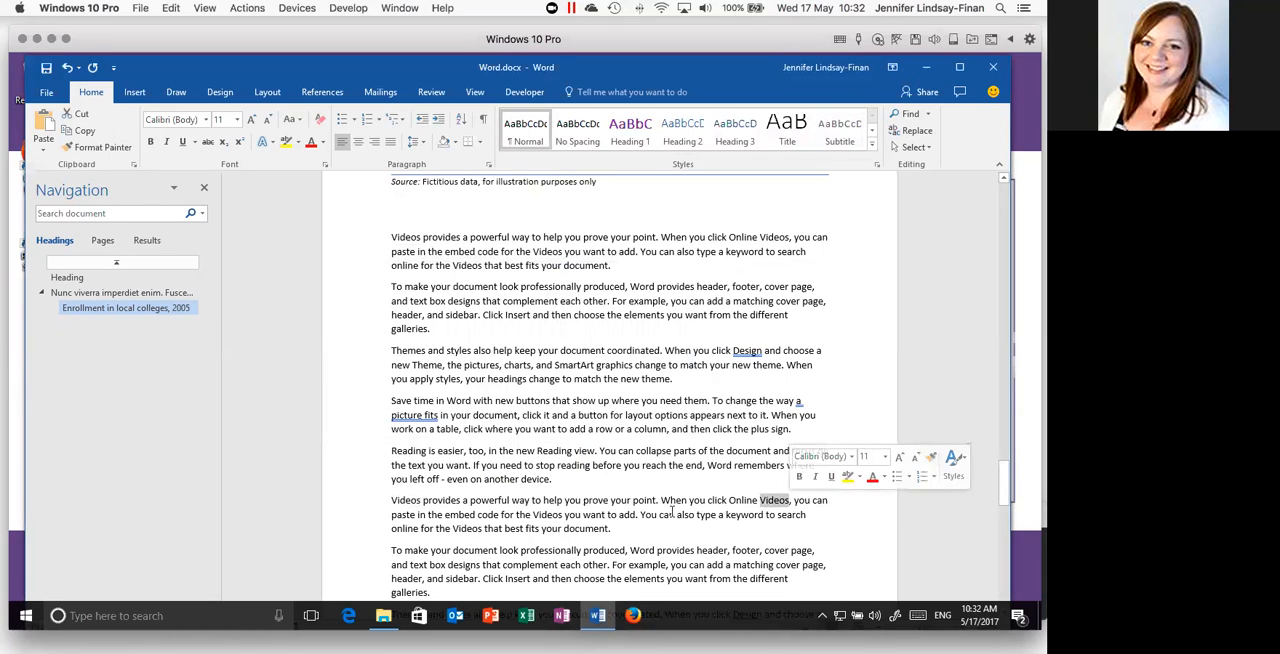
pyautogui.moveTo(516, 514); pyautogui.dragTo(563, 514)
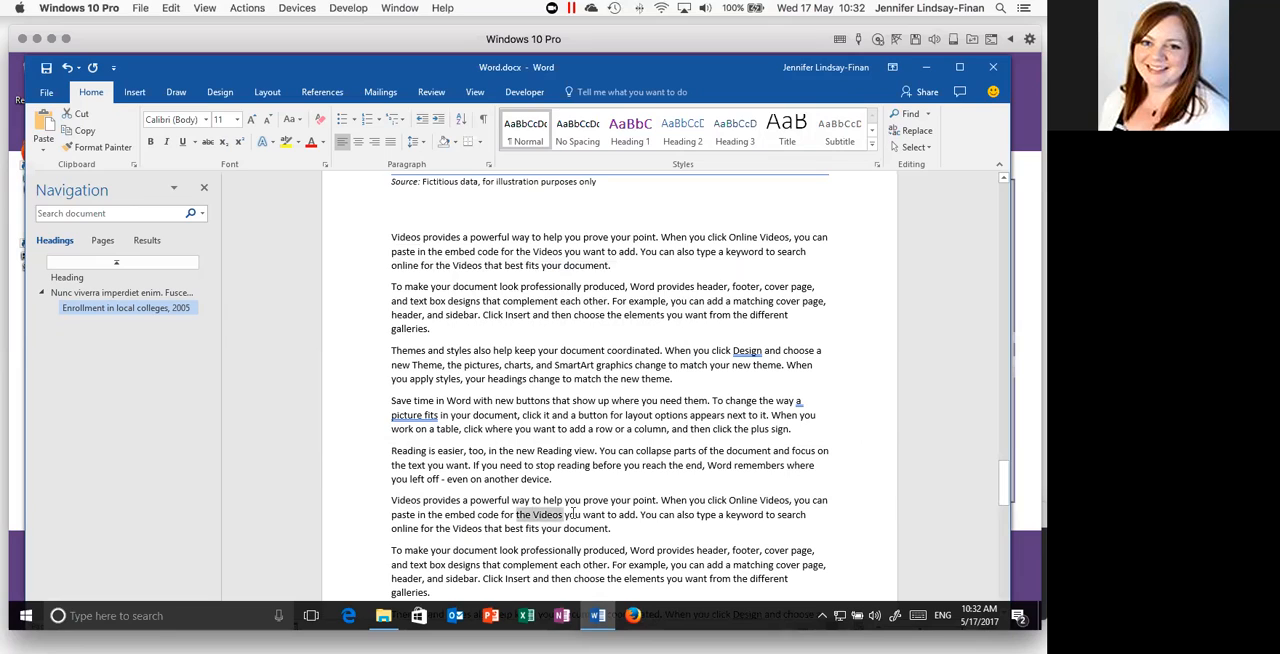
pyautogui.click(464, 429)
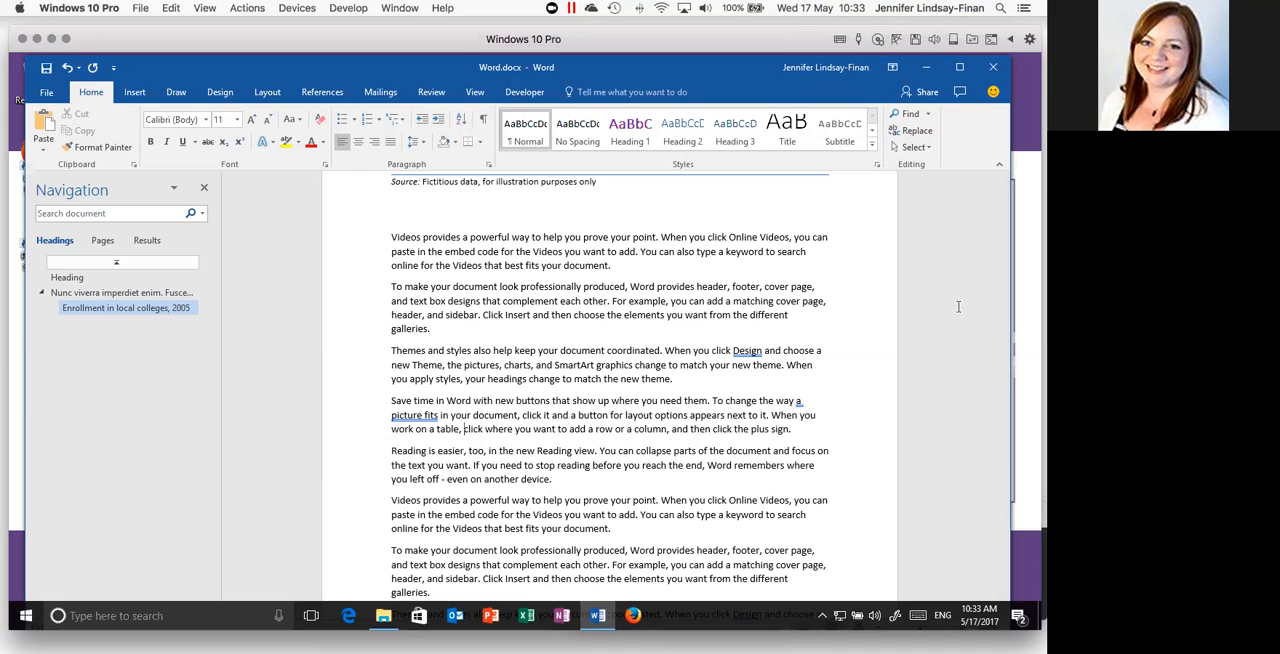
pyautogui.click(910, 131)
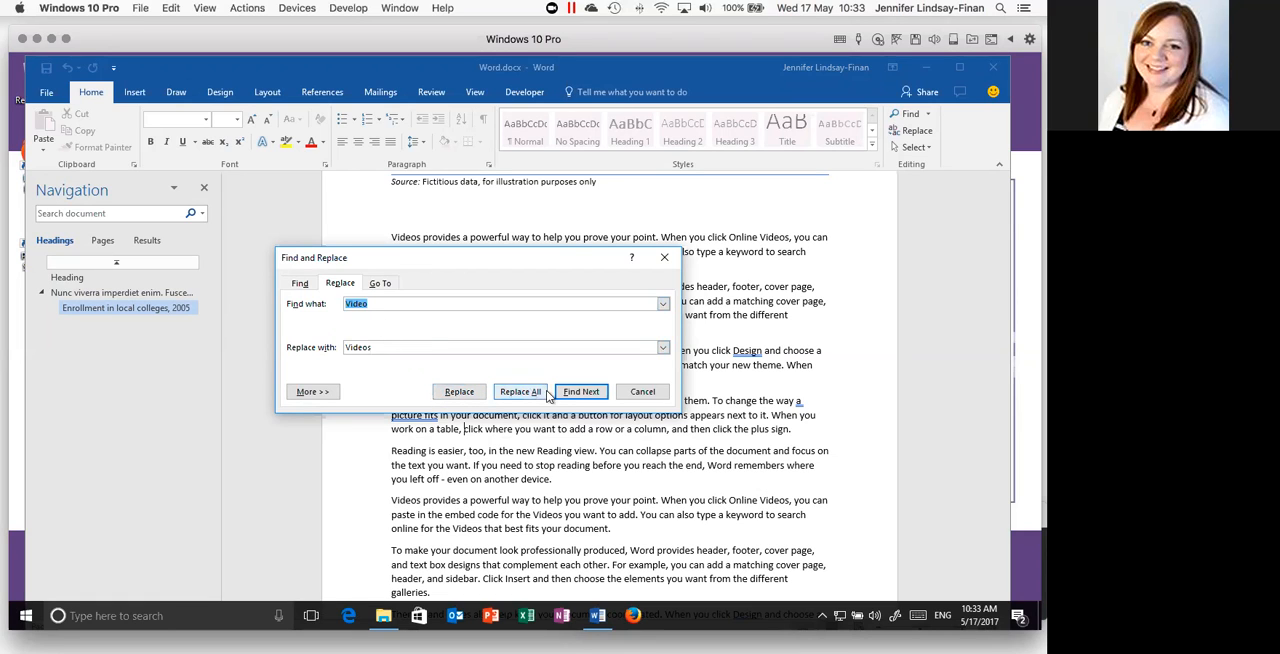
pyautogui.click(642, 391)
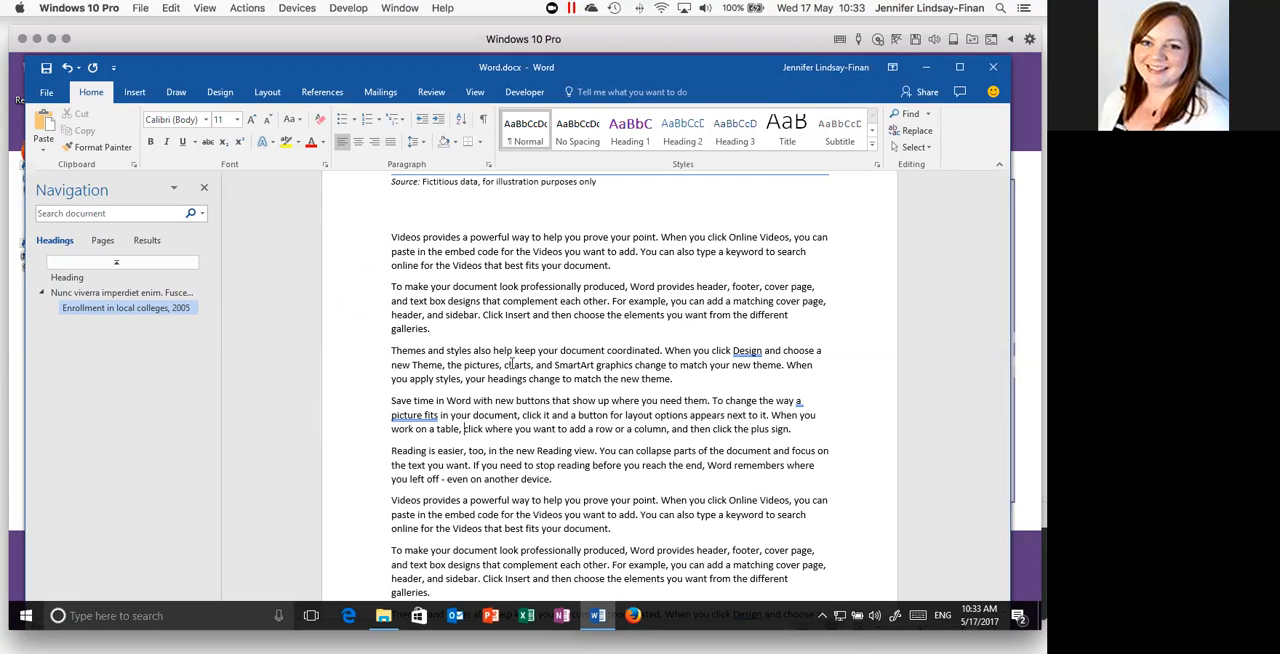
# - Set the "Lorem ipsum" paragraph beneath the title "Heading" to Arial at size 14
pyautogui.scroll(8, 575, 323)
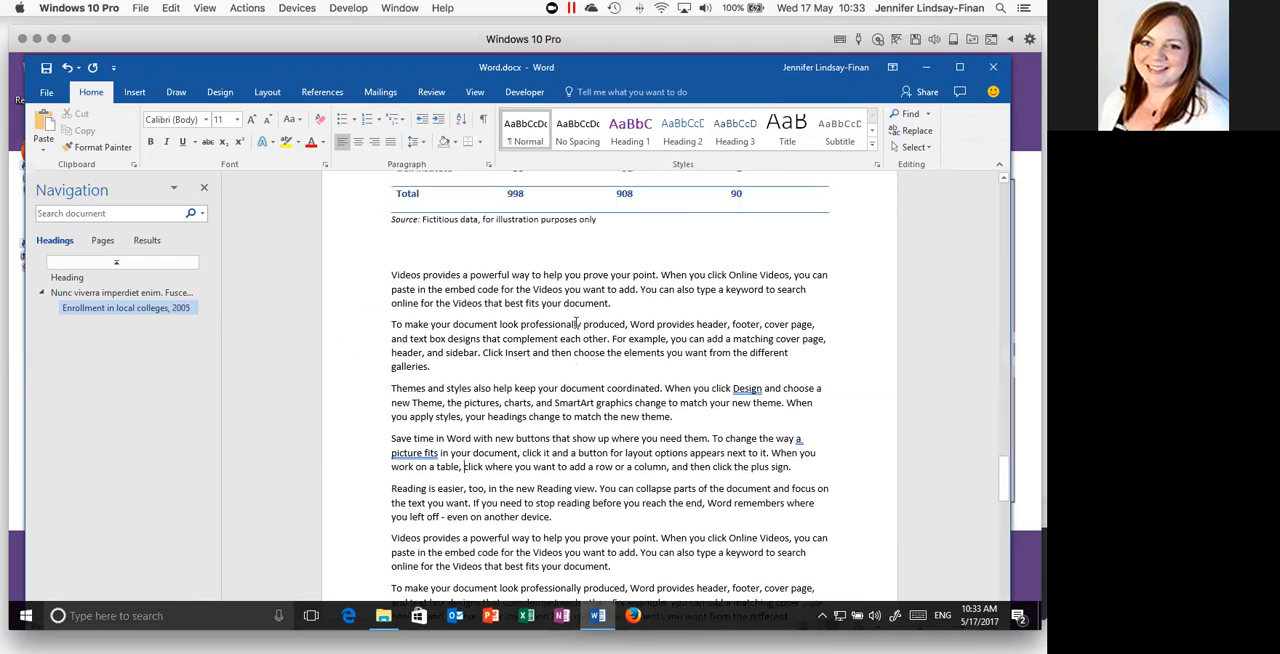
pyautogui.scroll(13, 575, 321)
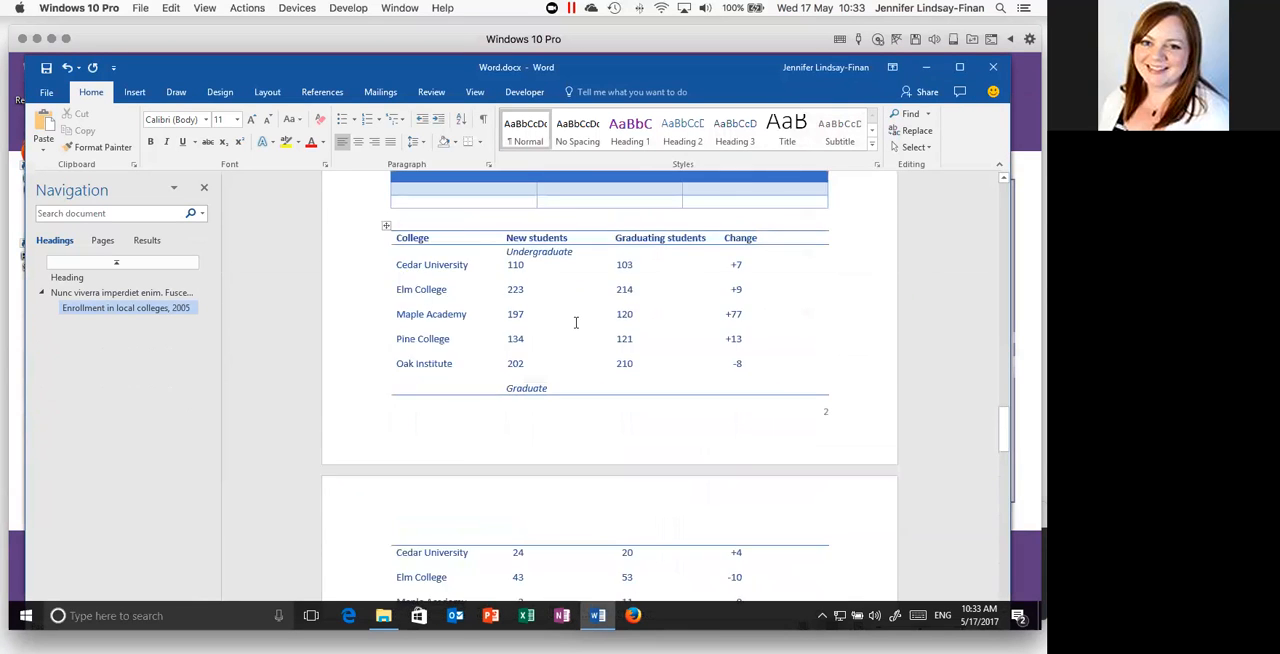
pyautogui.scroll(5, 575, 322)
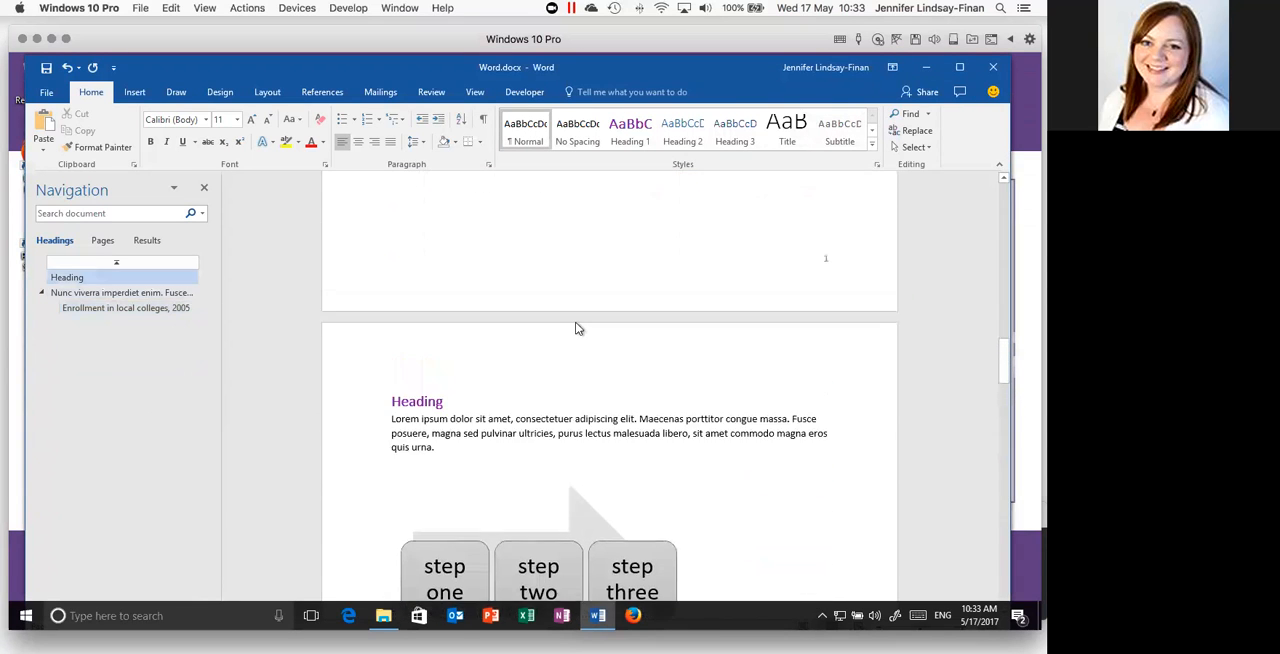
pyautogui.scroll(-3, 575, 322)
pyautogui.scroll(-3, 575, 322)
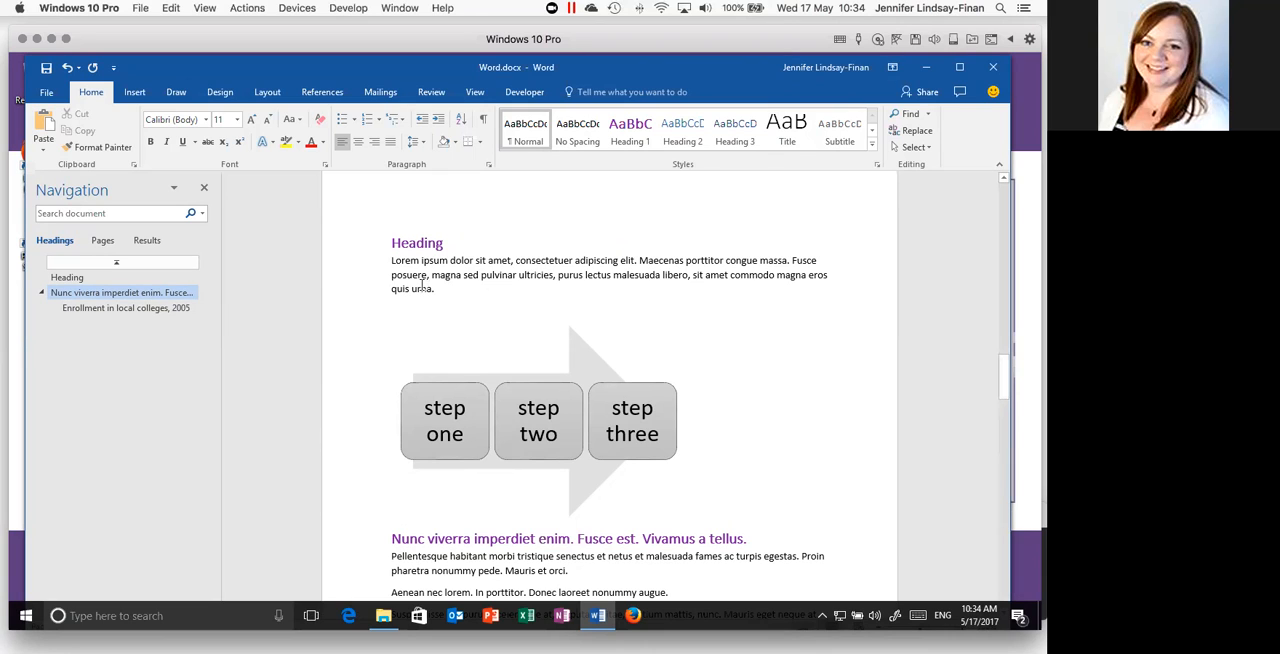
pyautogui.scroll(-1, 423, 287)
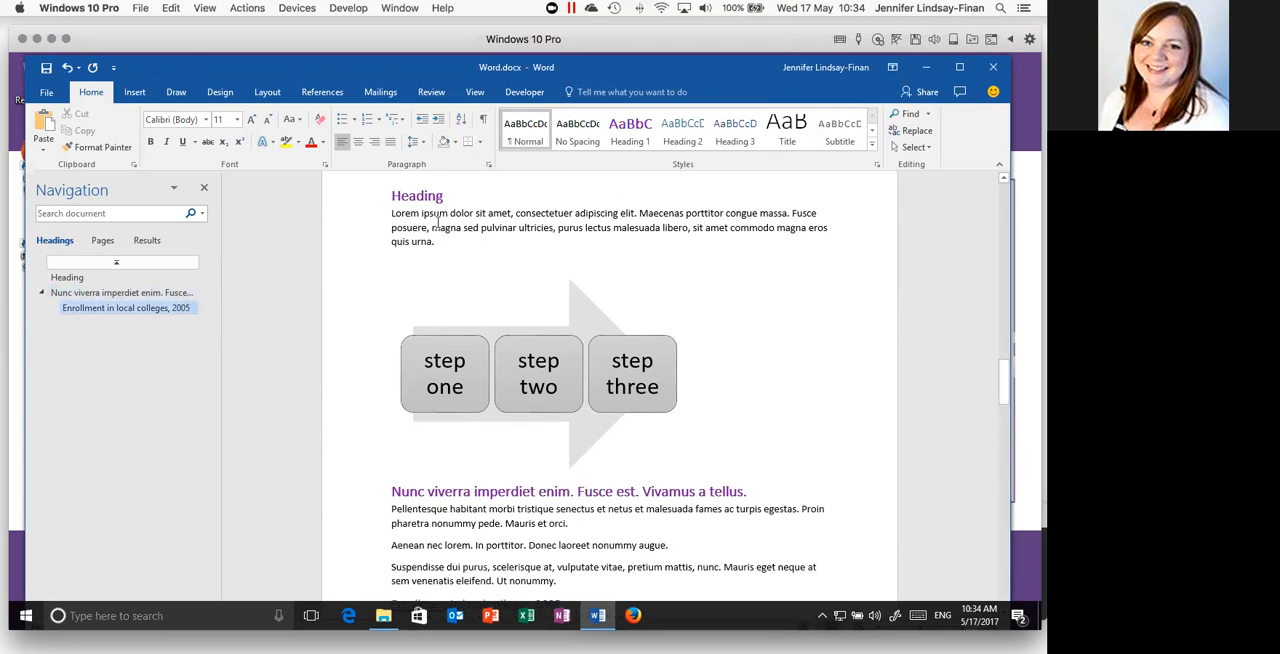
pyautogui.tripleClick(437, 222)
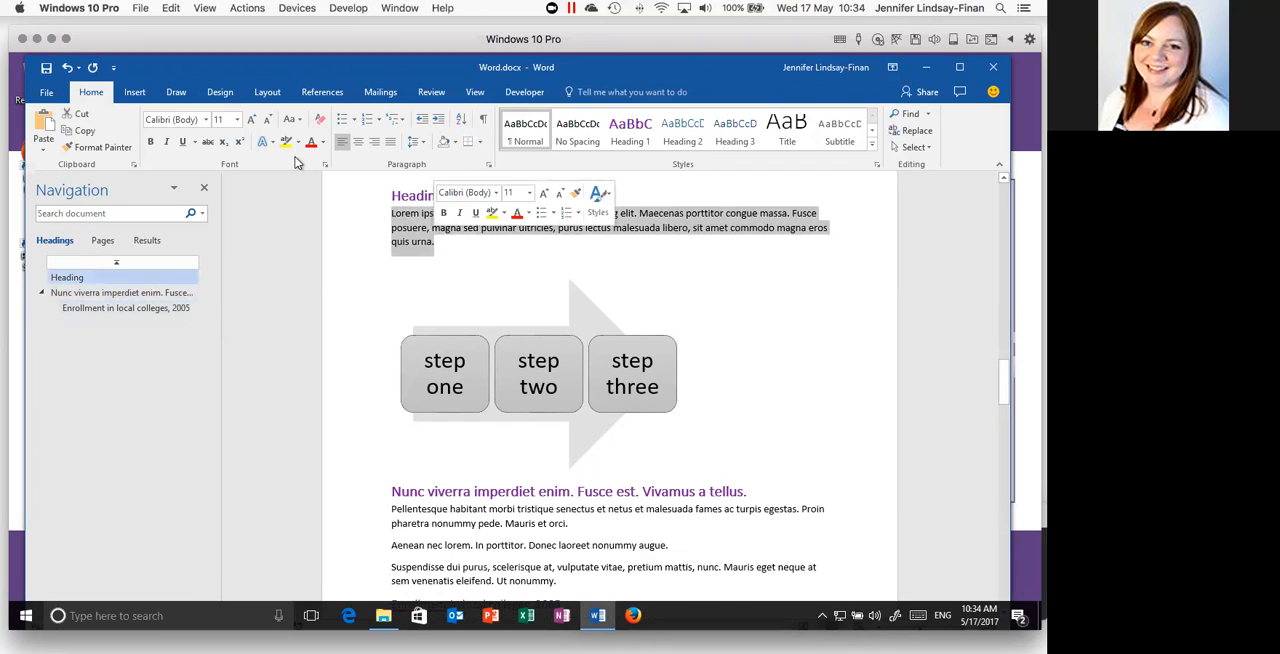
pyautogui.click(206, 119)
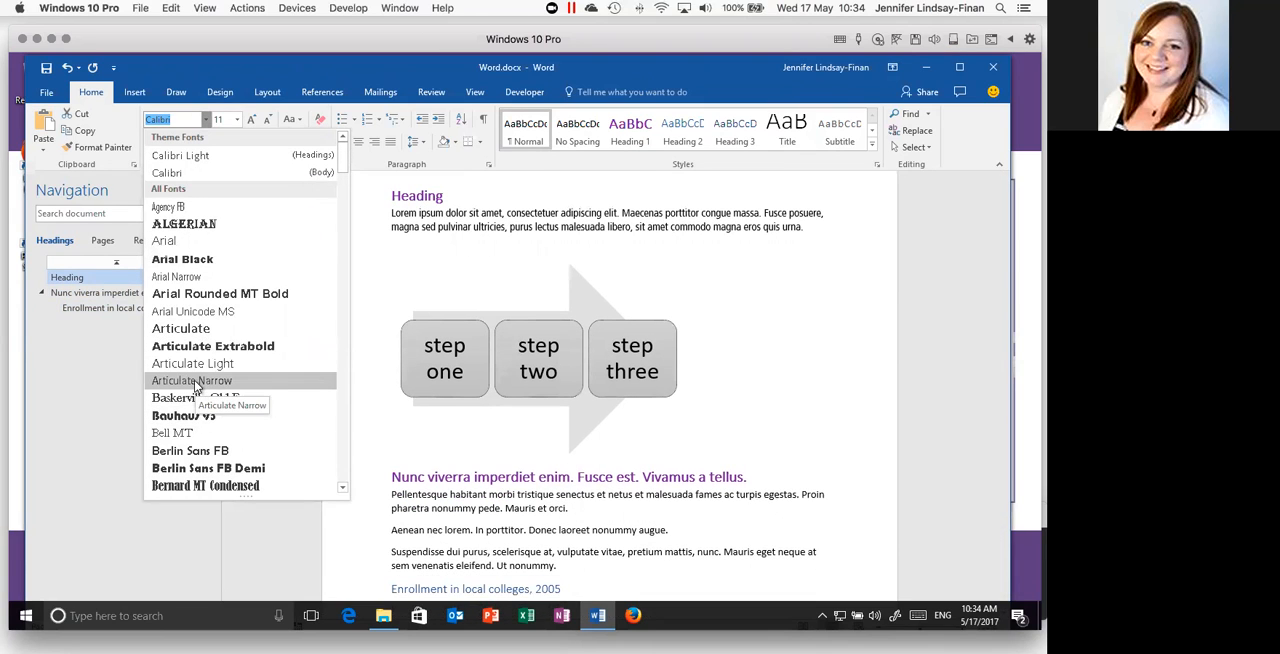
pyautogui.scroll(-2, 196, 386)
pyautogui.scroll(2, 196, 388)
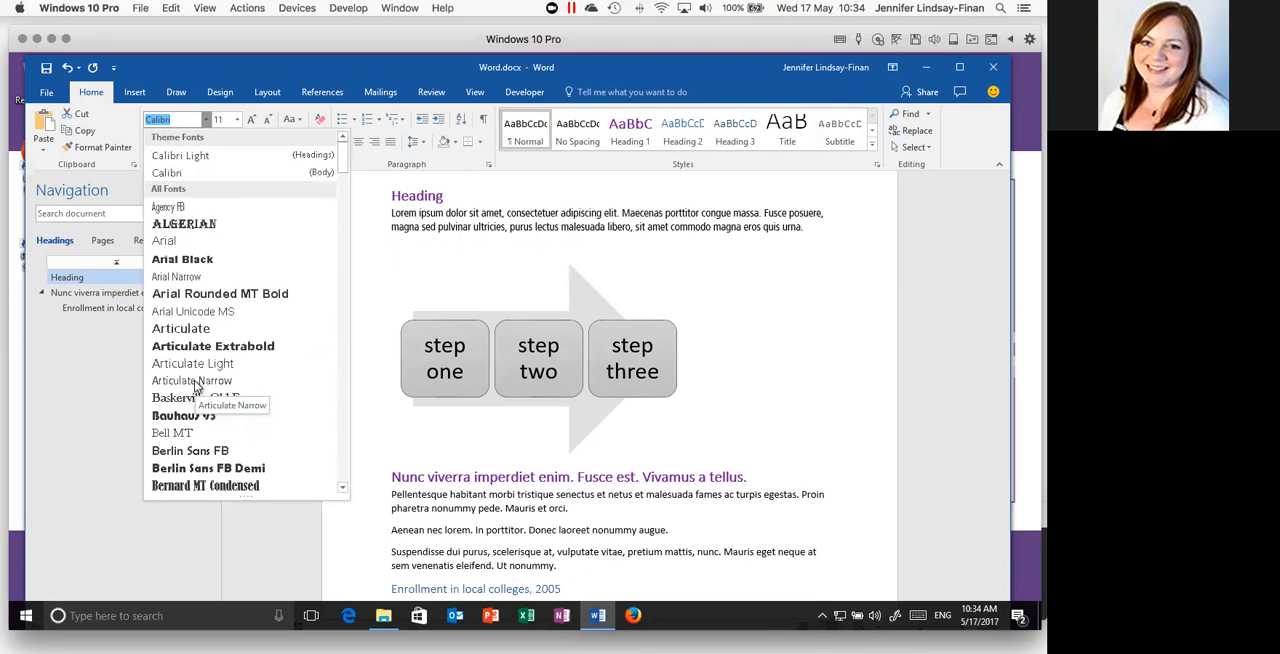
pyautogui.click(172, 245)
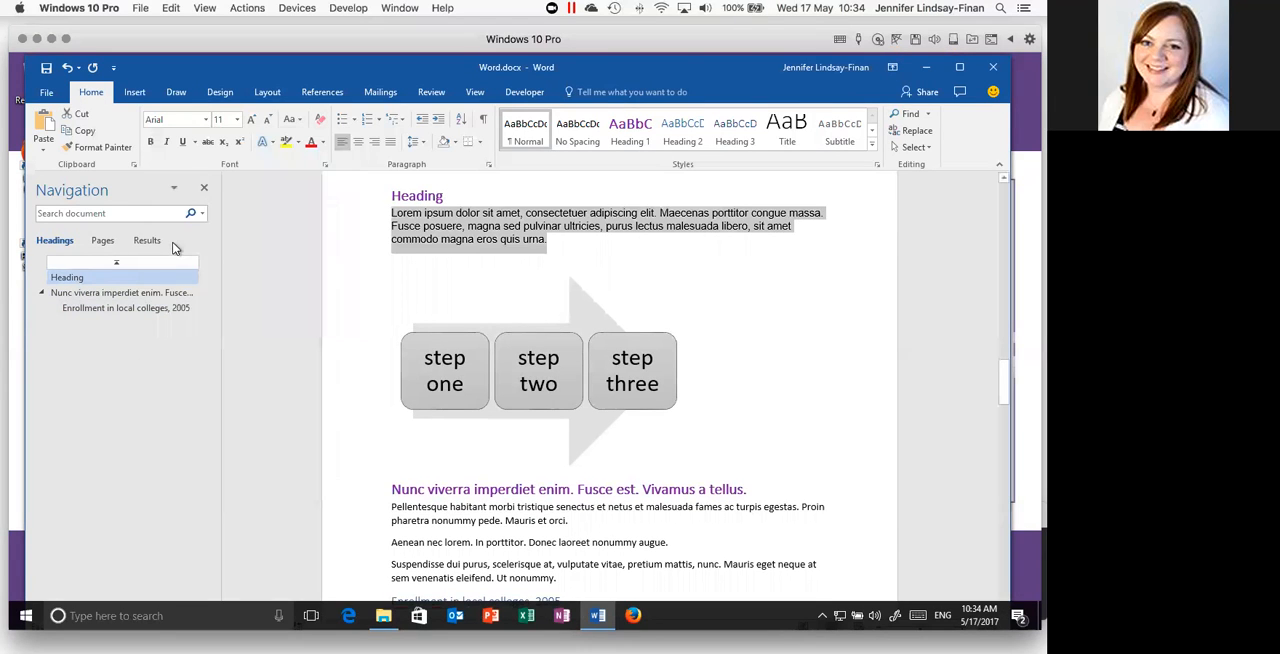
pyautogui.click(252, 120)
pyautogui.click(252, 120)
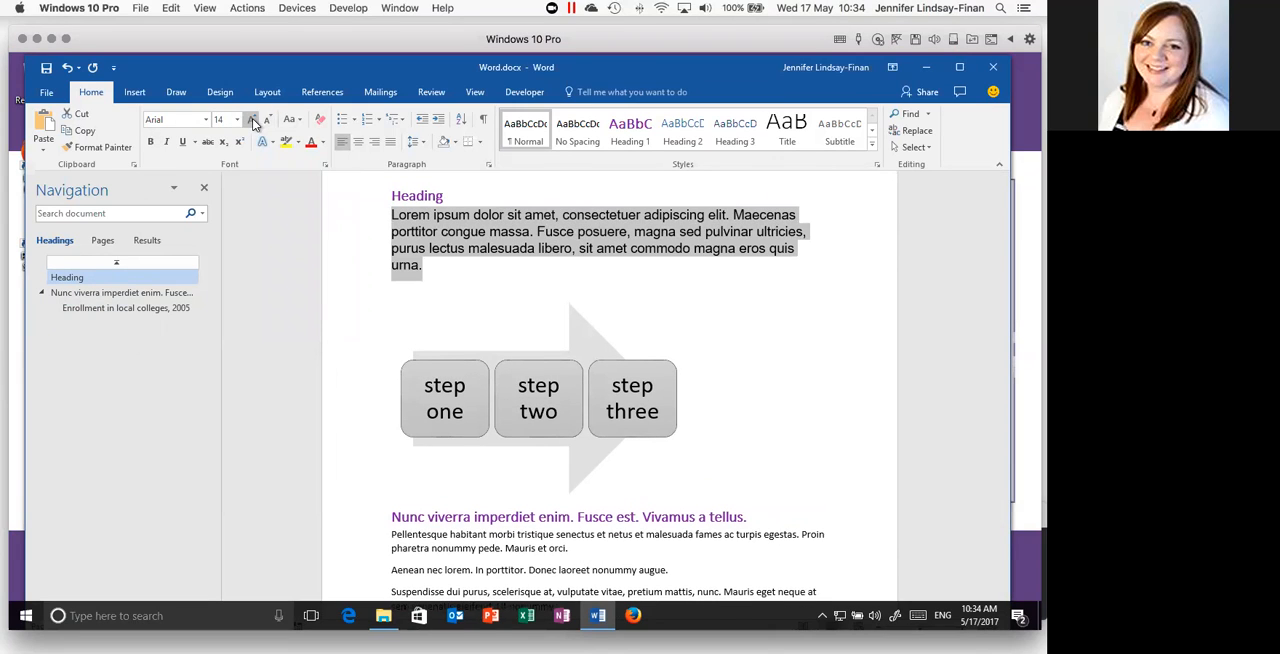
# - Change the font color of the "Lorem ipsum" paragraph beneath "Heading" to a dark gray theme color
pyautogui.click(323, 142)
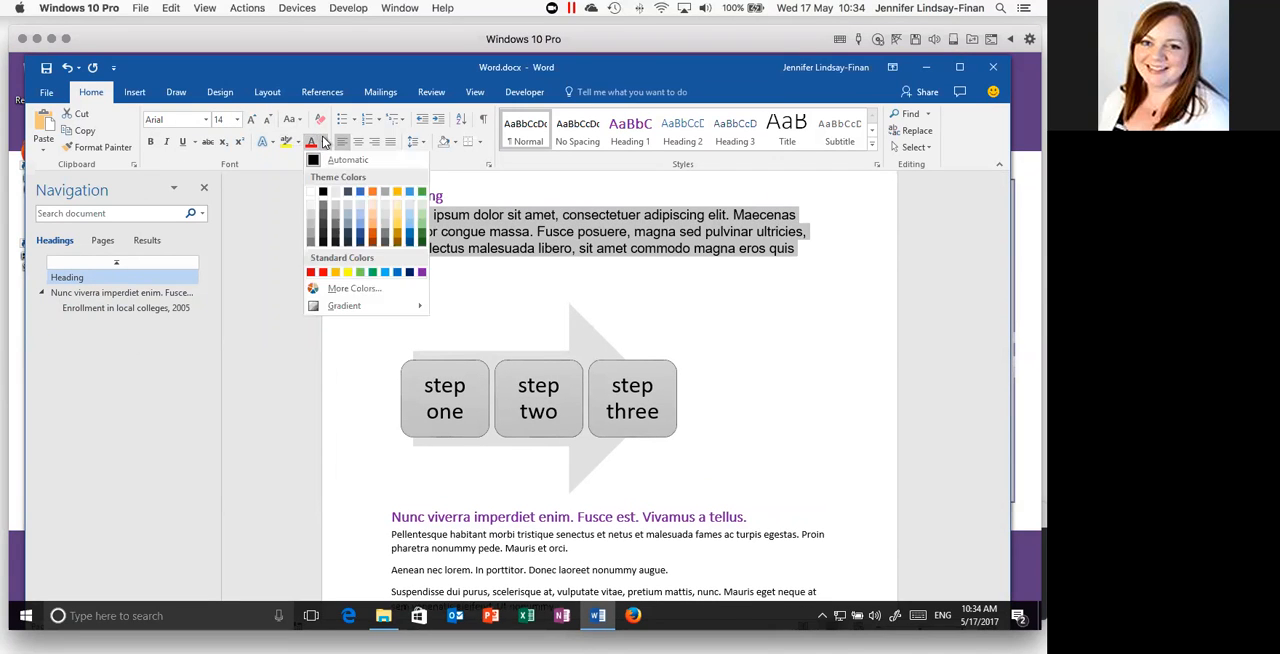
pyautogui.click(335, 238)
pyautogui.click(531, 231)
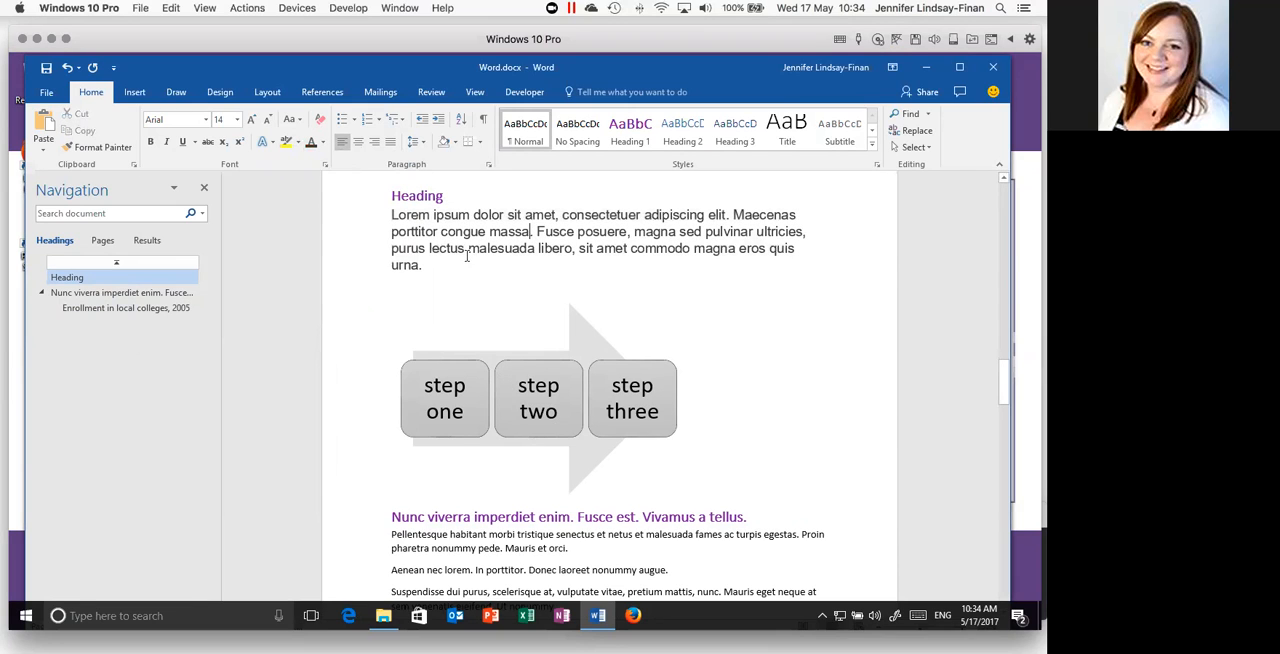
# - Compare the font and size of the paragraph under "Heading" with those of the first paragraph under "Nunc viverra imperdiet enim"
pyautogui.click(404, 214)
pyautogui.scroll(-3, 447, 222)
pyautogui.click(404, 410)
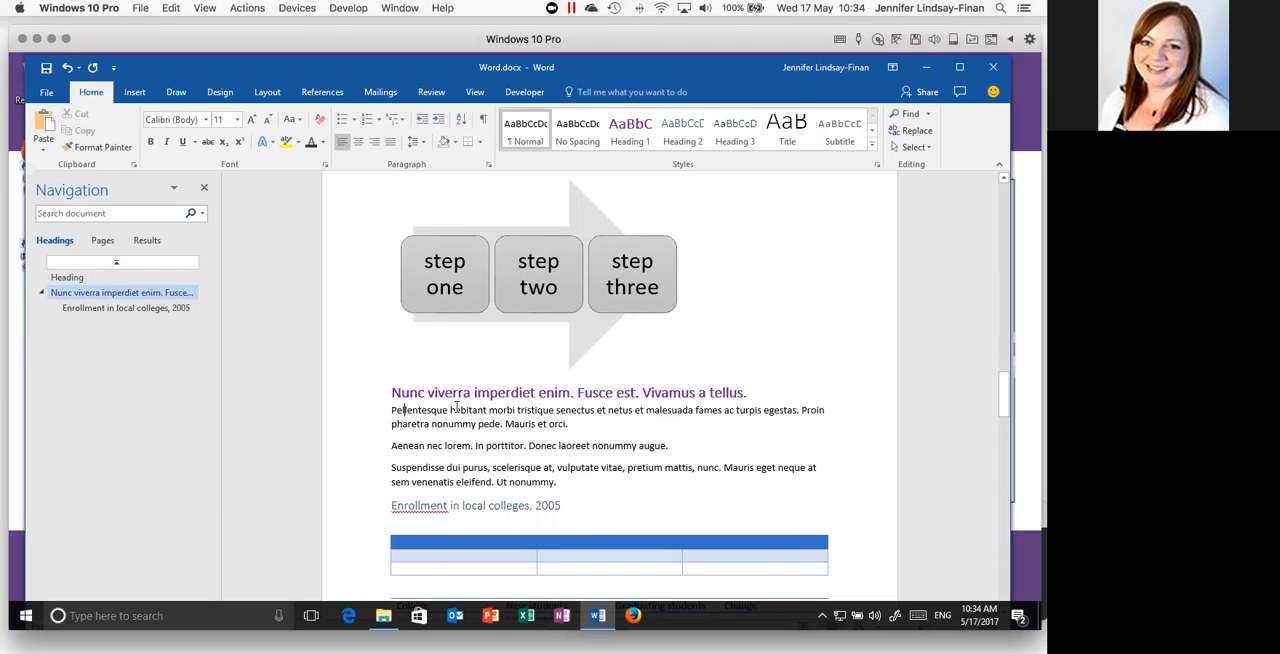
# - Copy the formatting of the "Lorem ipsum" paragraph to the "Pellentesque habitant" paragraph under "Nunc viverra imperdiet enim" with Format Painter
pyautogui.scroll(3, 455, 406)
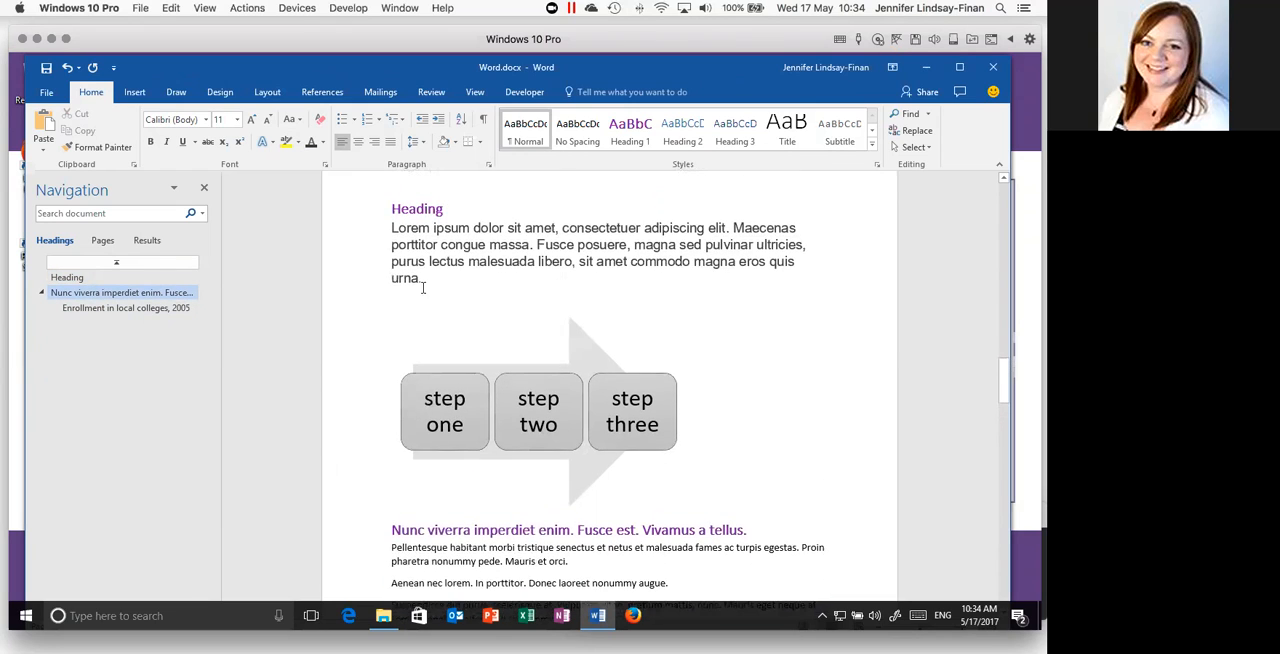
pyautogui.moveTo(391, 227); pyautogui.dragTo(425, 229)
pyautogui.keyDown('shift'); pyautogui.click(422, 277); pyautogui.keyUp('shift')
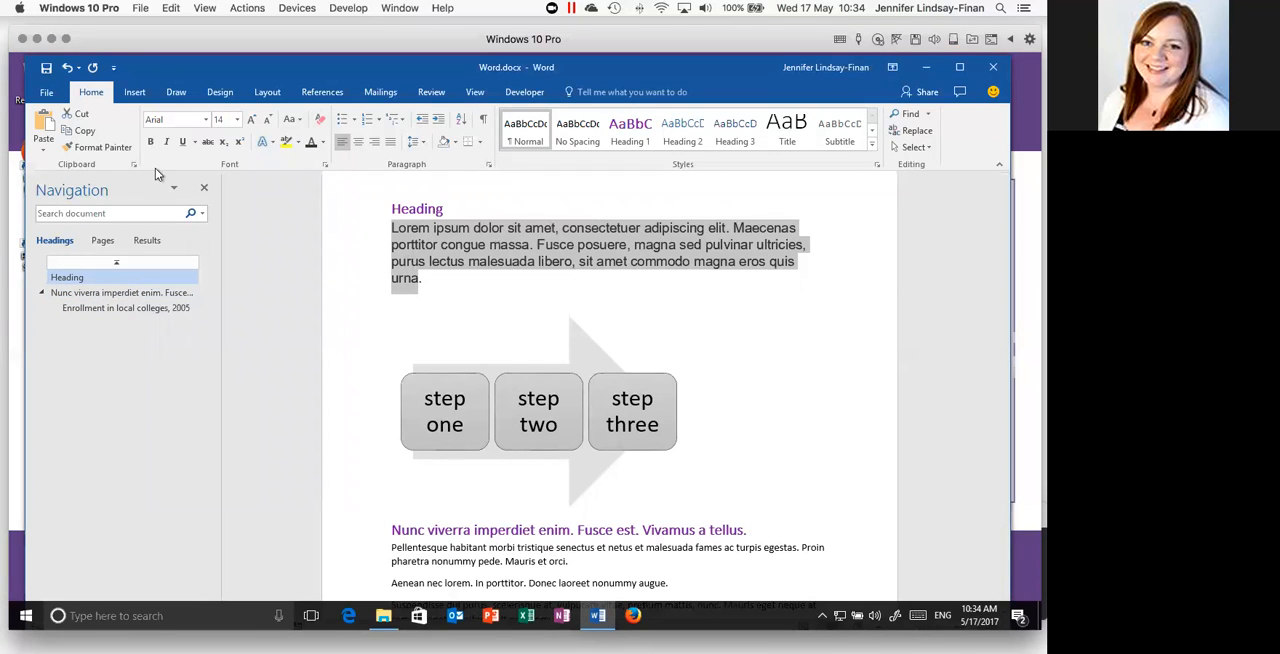
pyautogui.click(73, 150)
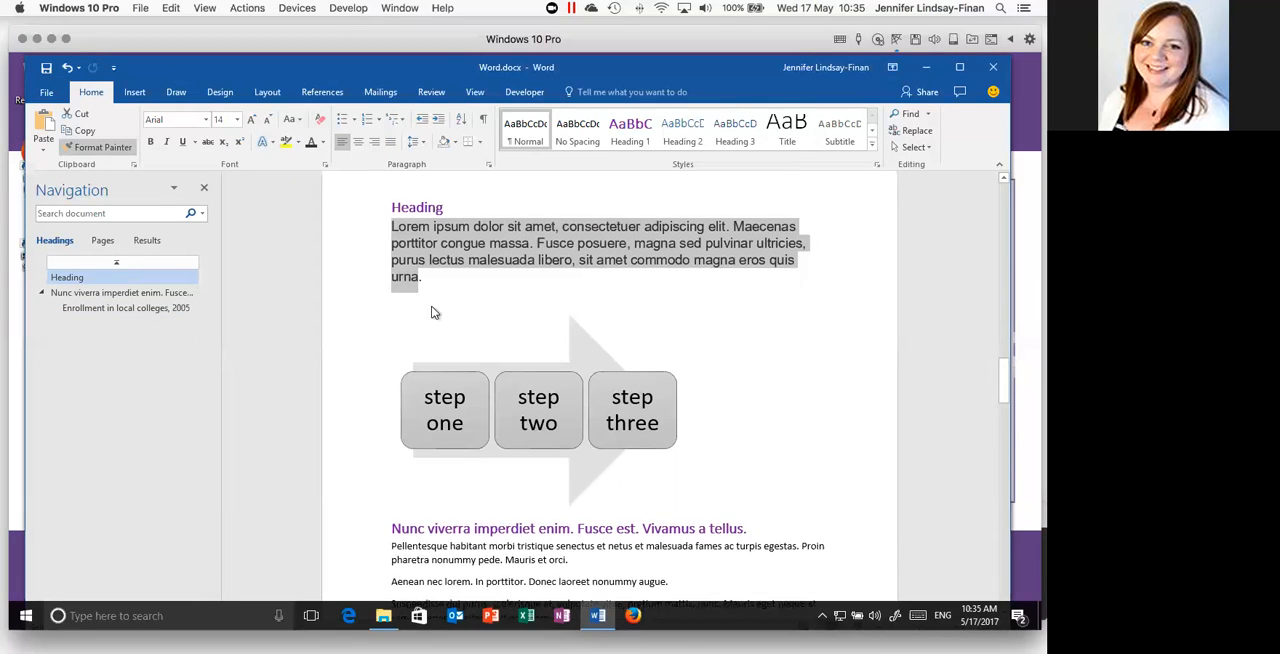
pyautogui.scroll(-5, 427, 300)
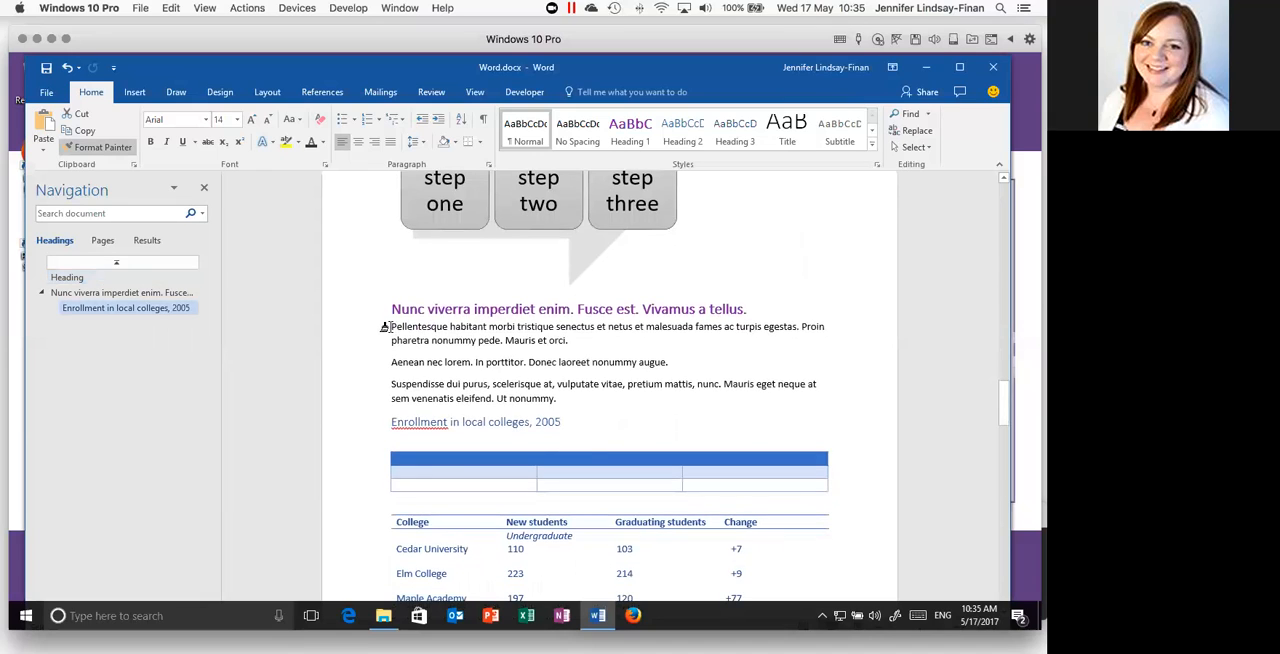
pyautogui.moveTo(382, 327); pyautogui.dragTo(573, 341)
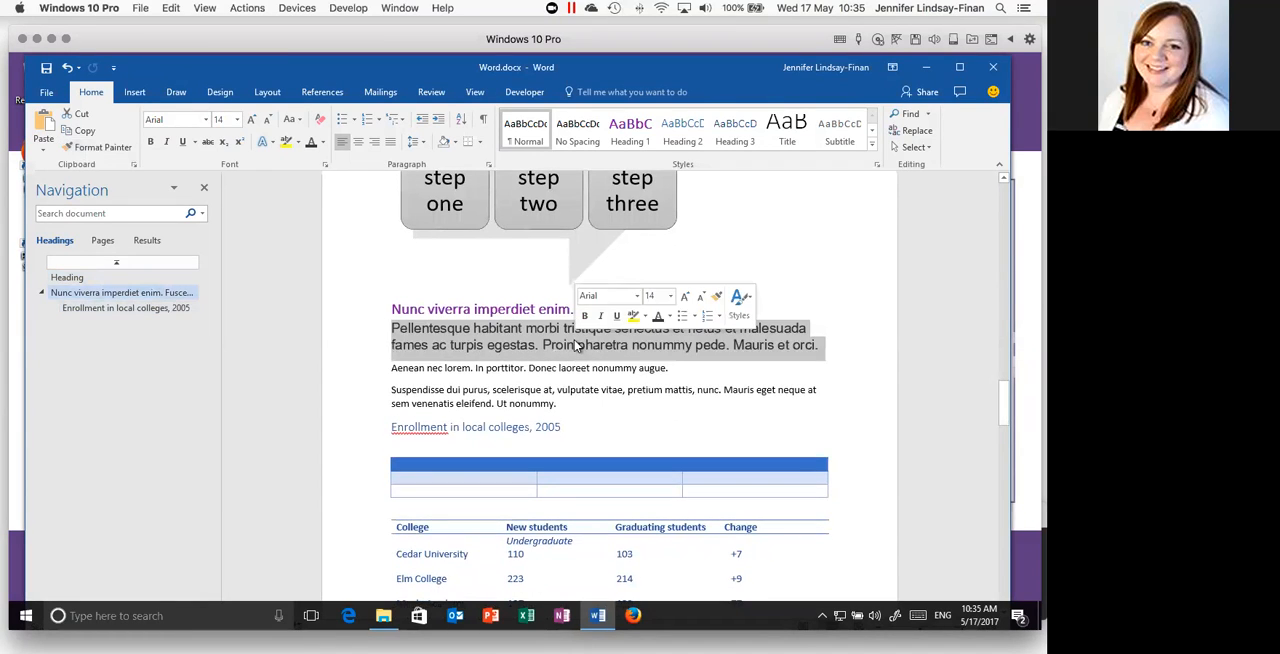
pyautogui.click(649, 376)
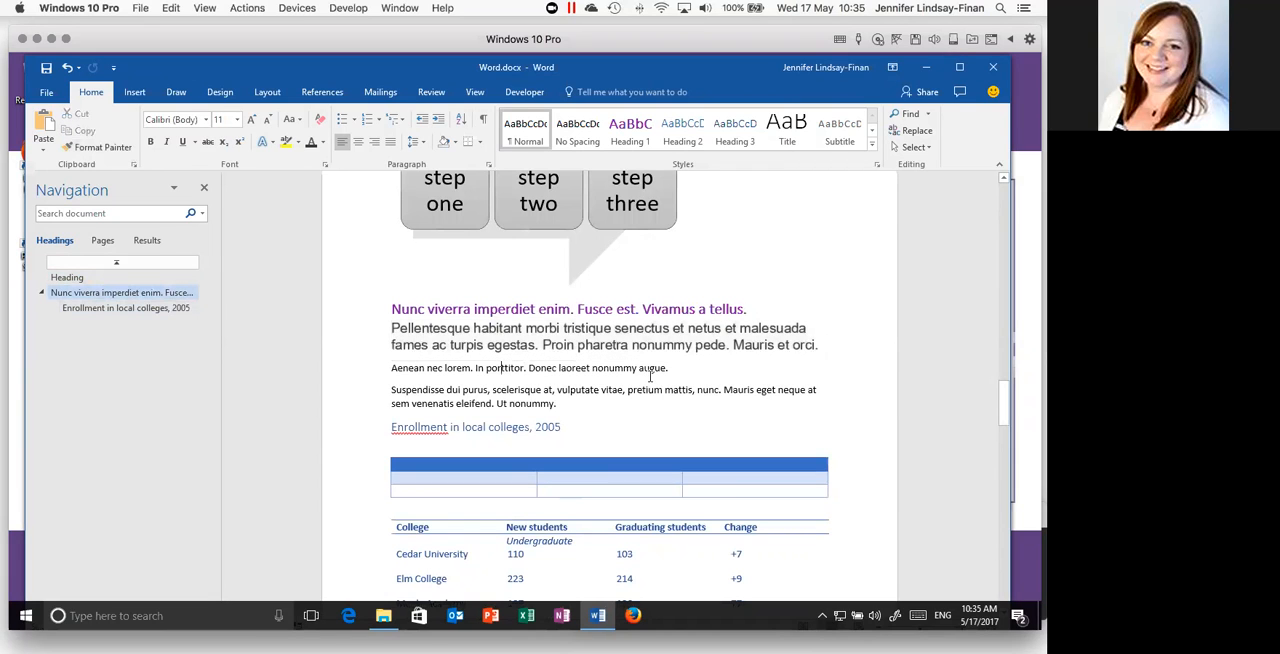
pyautogui.scroll(4, 527, 338)
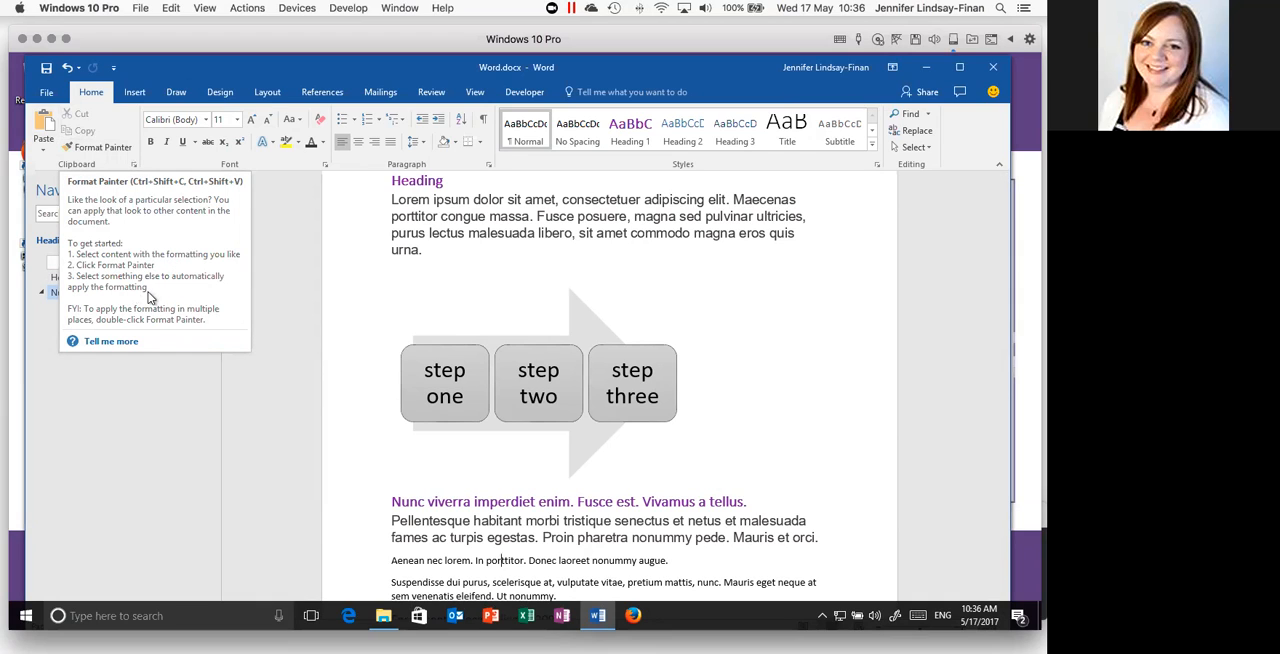
pyautogui.click(419, 249)
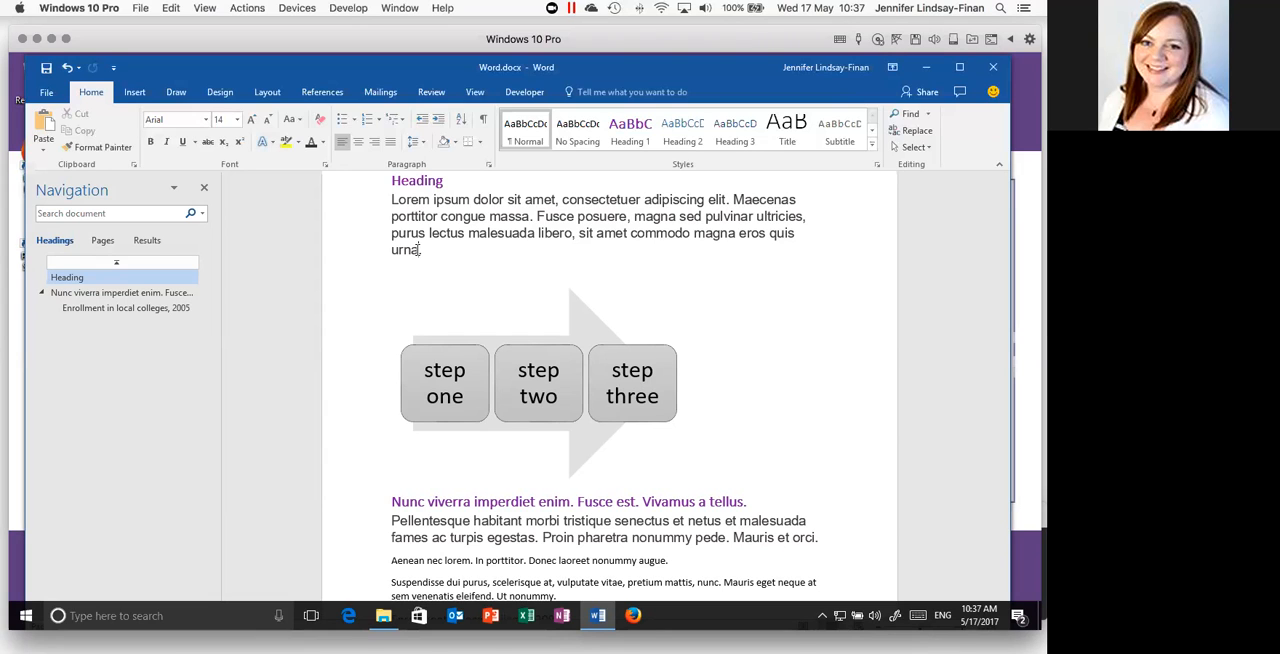
# - Browse the templates available for creating a new document, including the resumes, flyers, letterheads, brochure, thank you cards and fax cover sheet
pyautogui.click(48, 94)
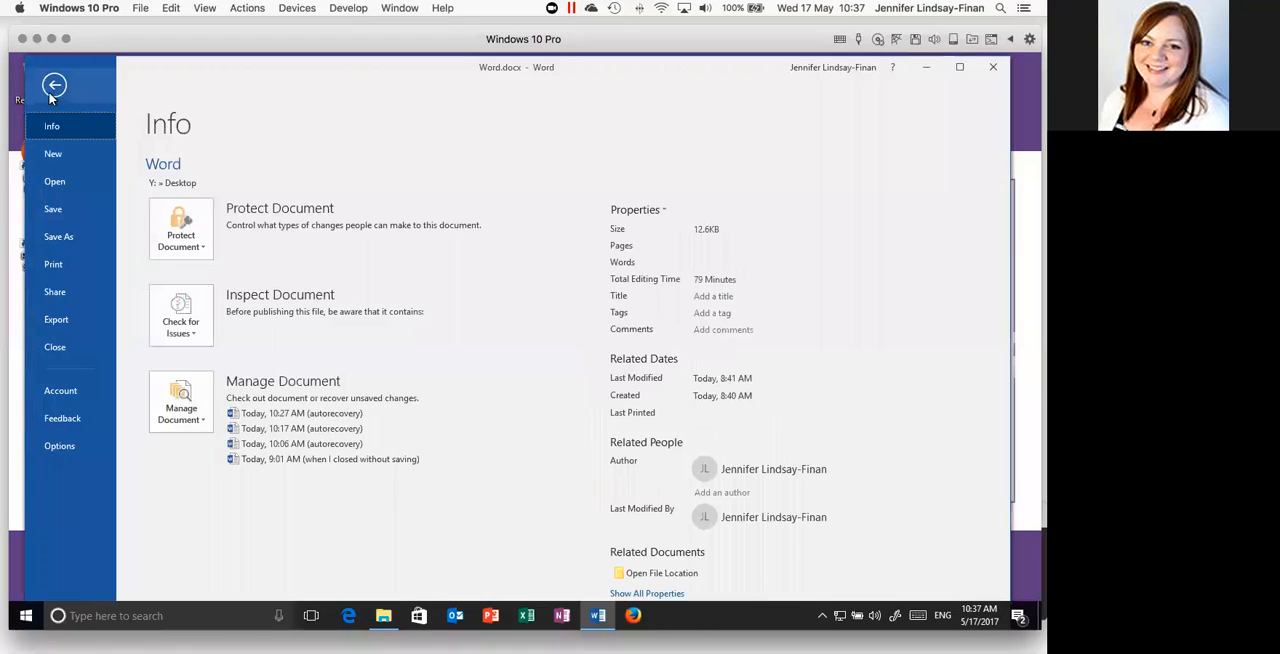
pyautogui.click(55, 154)
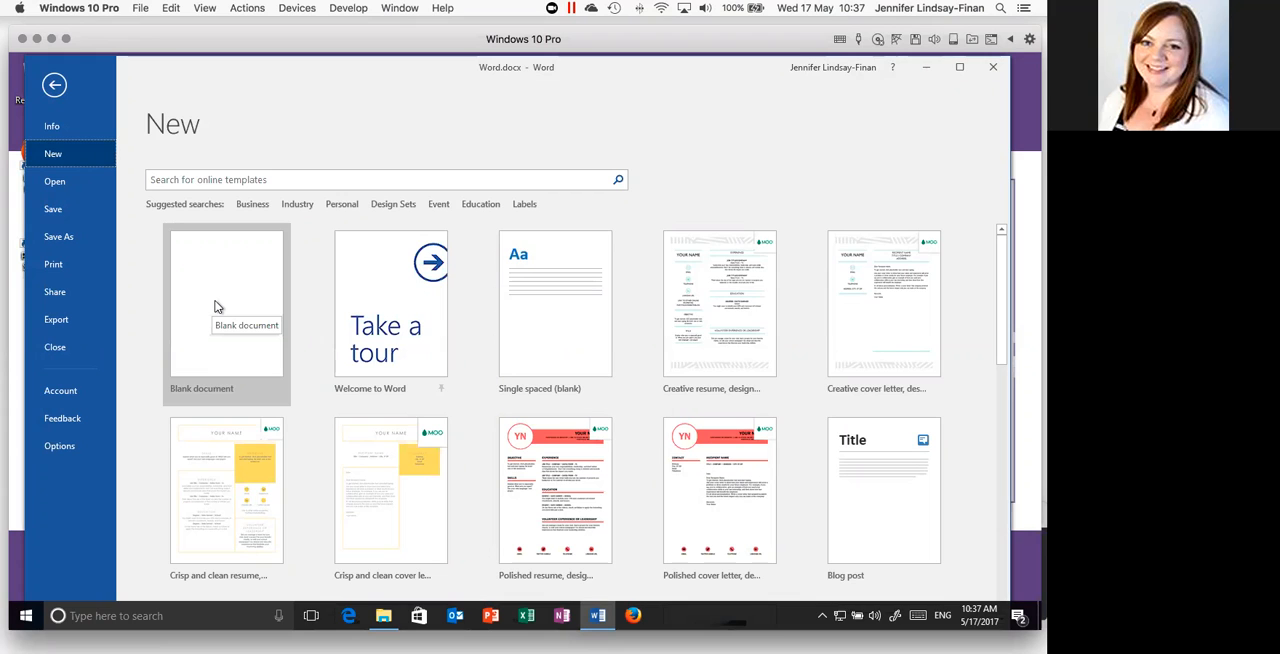
pyautogui.scroll(-1, 215, 306)
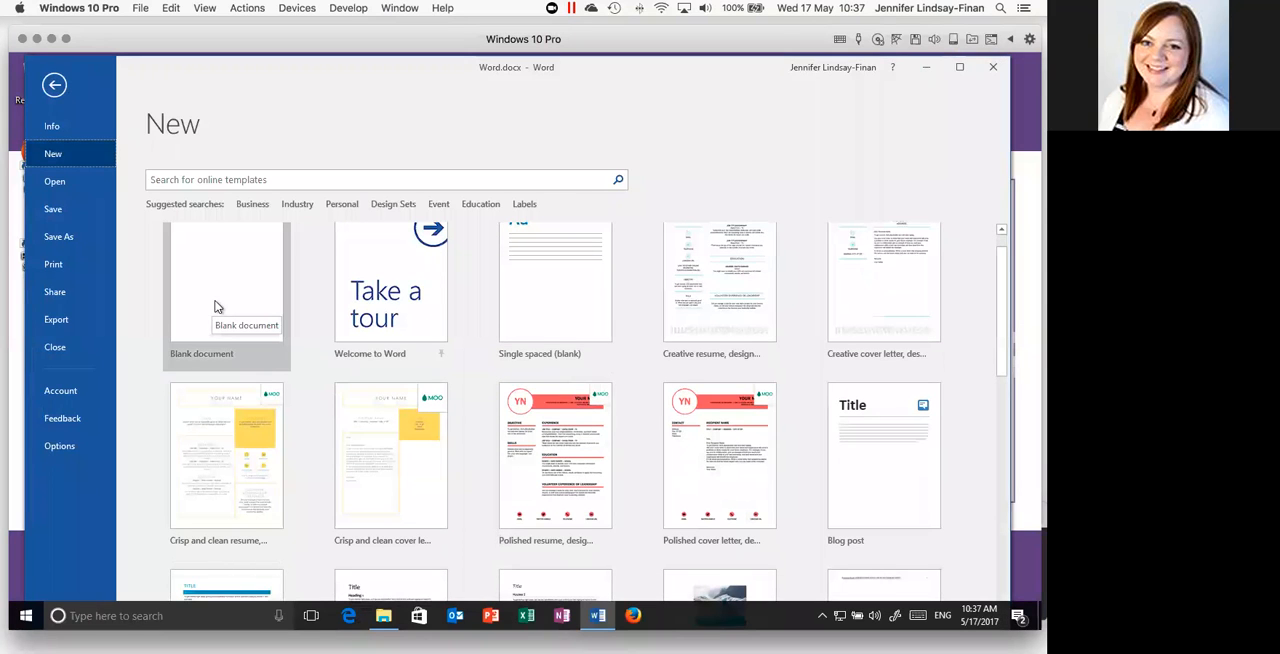
pyautogui.scroll(-1, 215, 306)
pyautogui.scroll(-2, 215, 306)
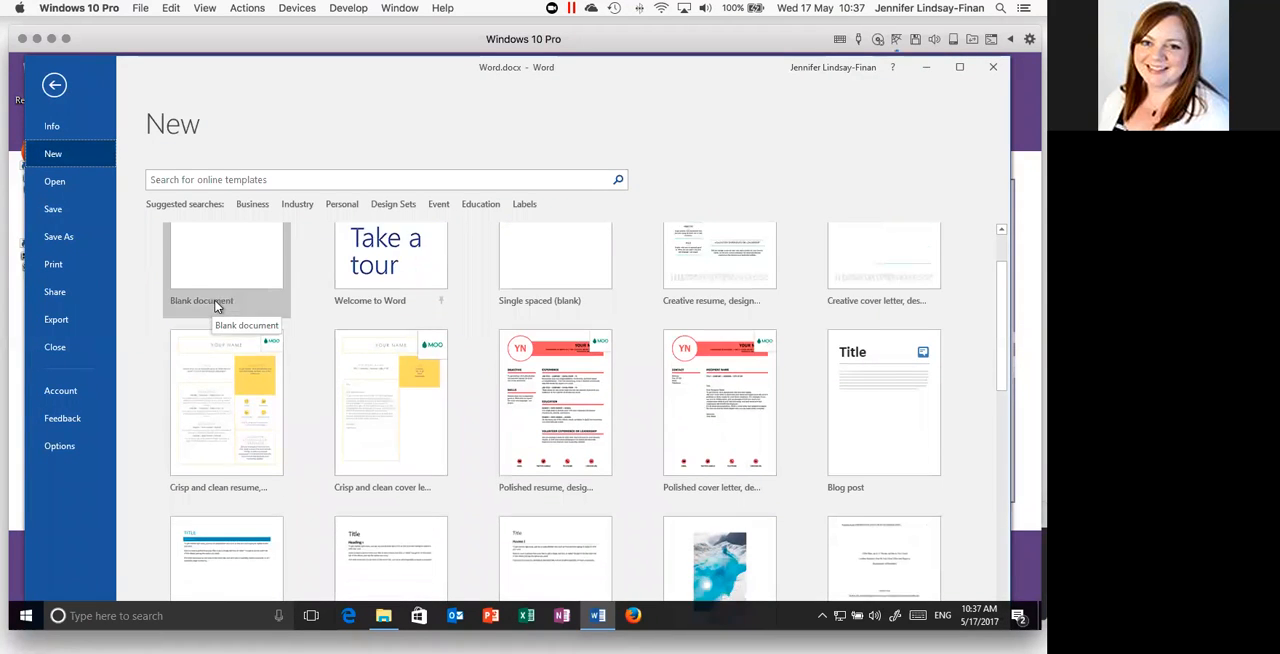
pyautogui.scroll(-5, 215, 306)
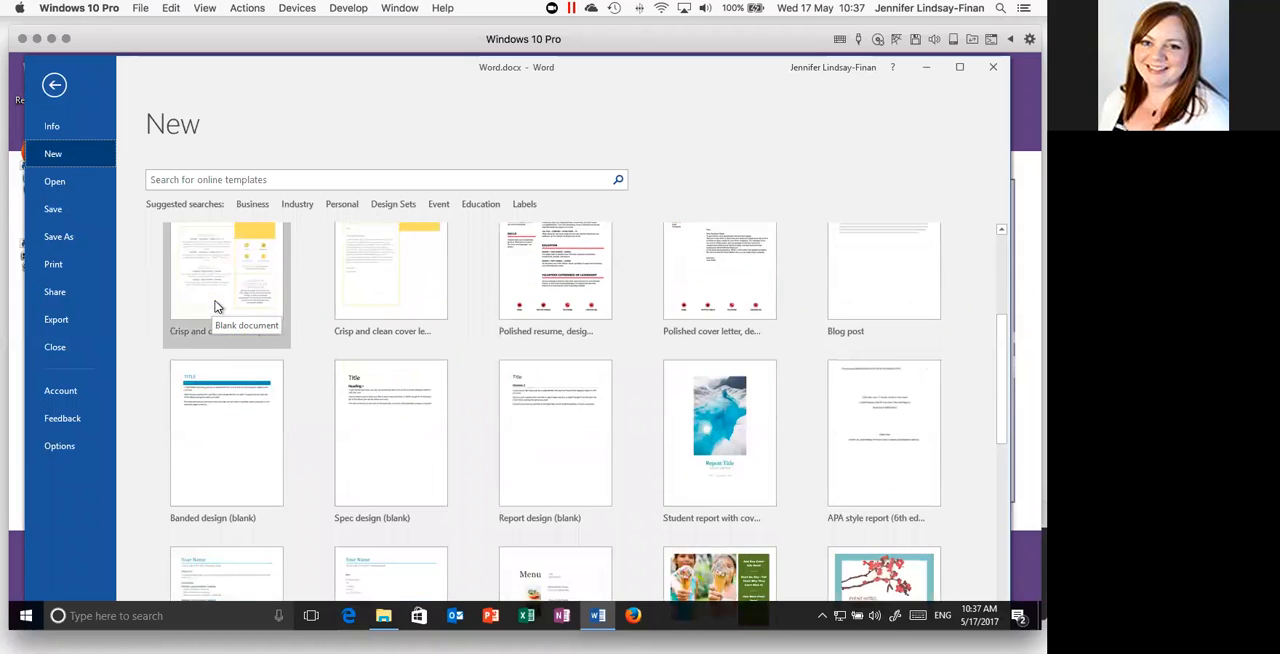
pyautogui.scroll(-4, 215, 306)
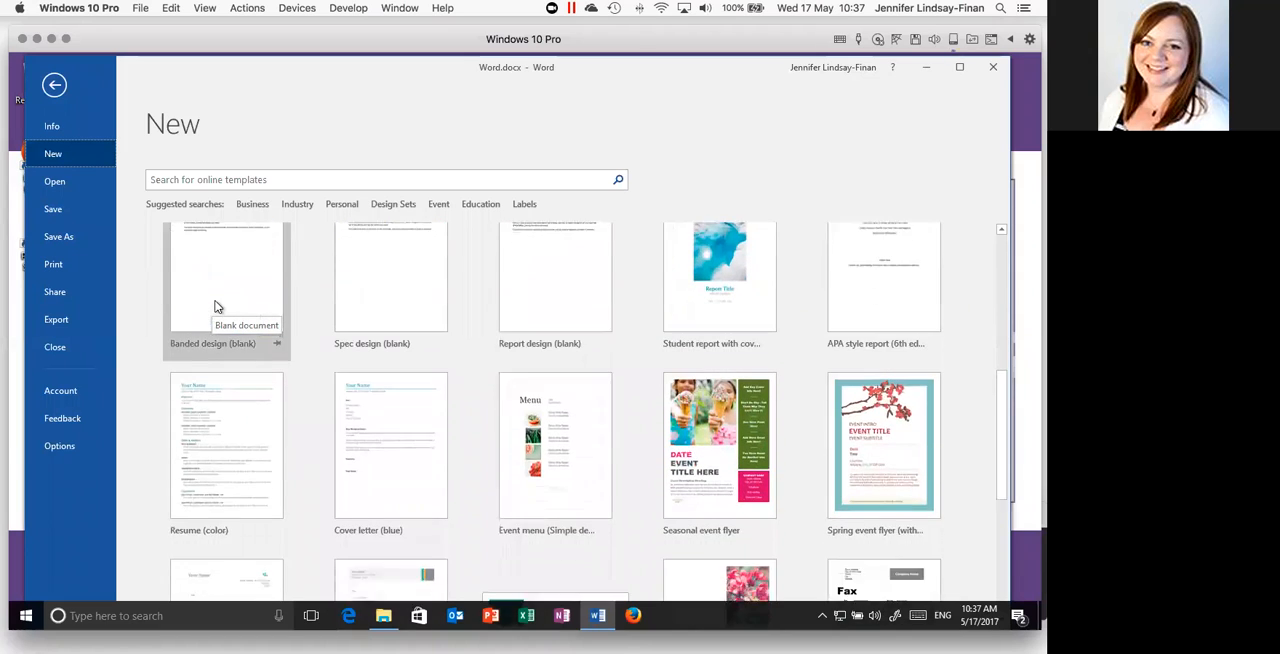
pyautogui.scroll(-1, 215, 306)
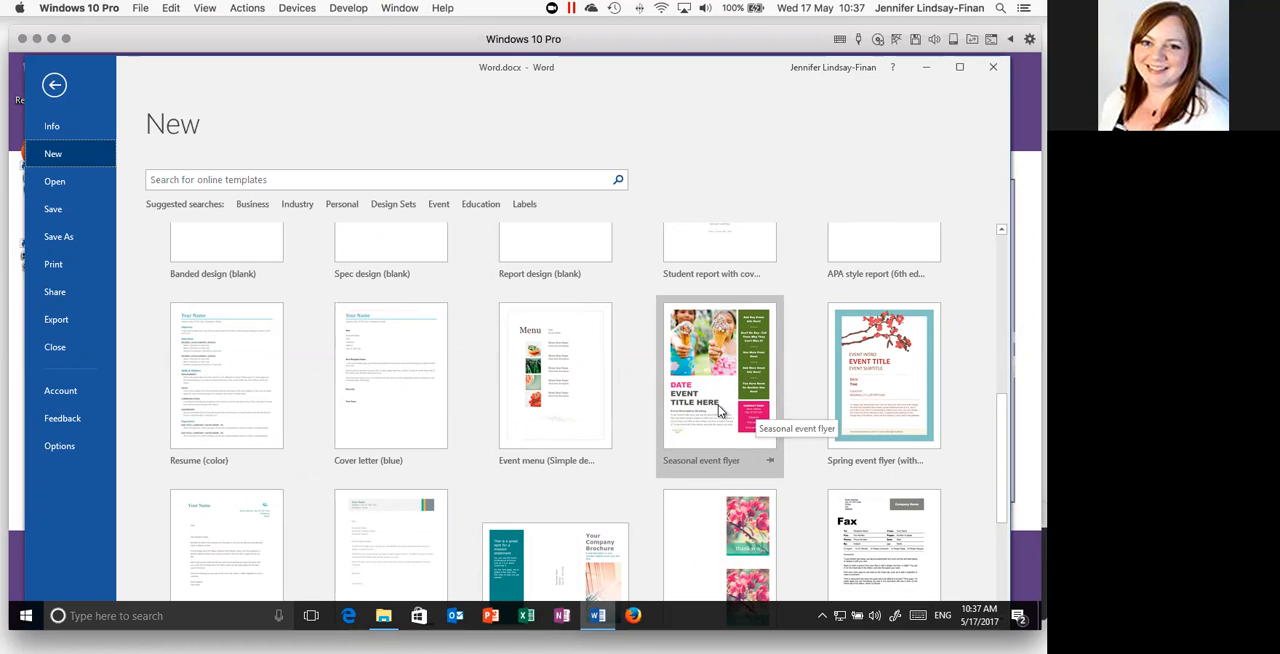
pyautogui.scroll(-1, 718, 408)
pyautogui.scroll(-1, 703, 417)
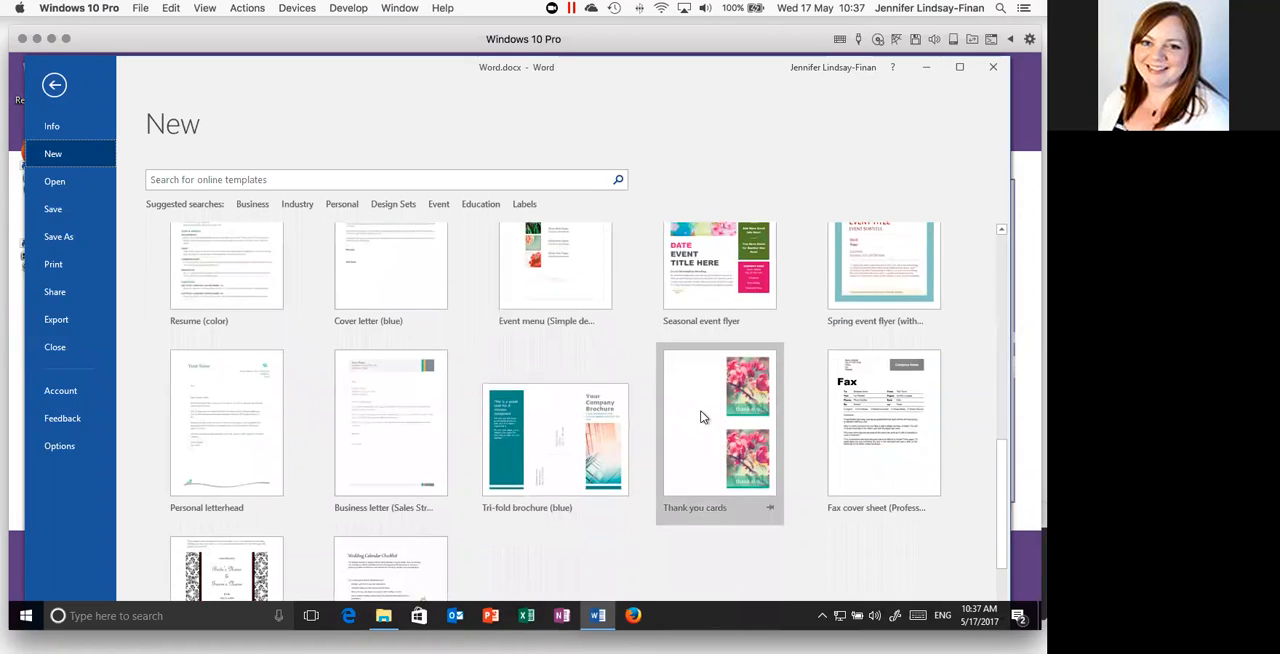
pyautogui.scroll(-1, 701, 417)
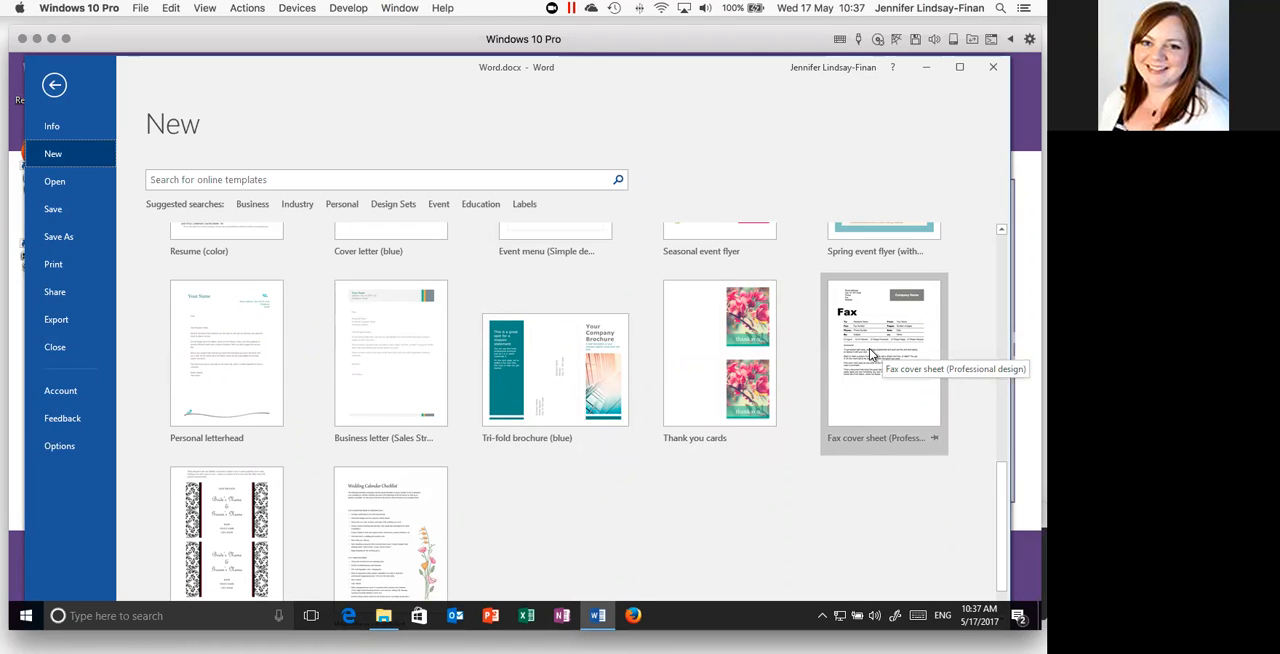
pyautogui.scroll(-1, 870, 353)
pyautogui.scroll(-1, 870, 353)
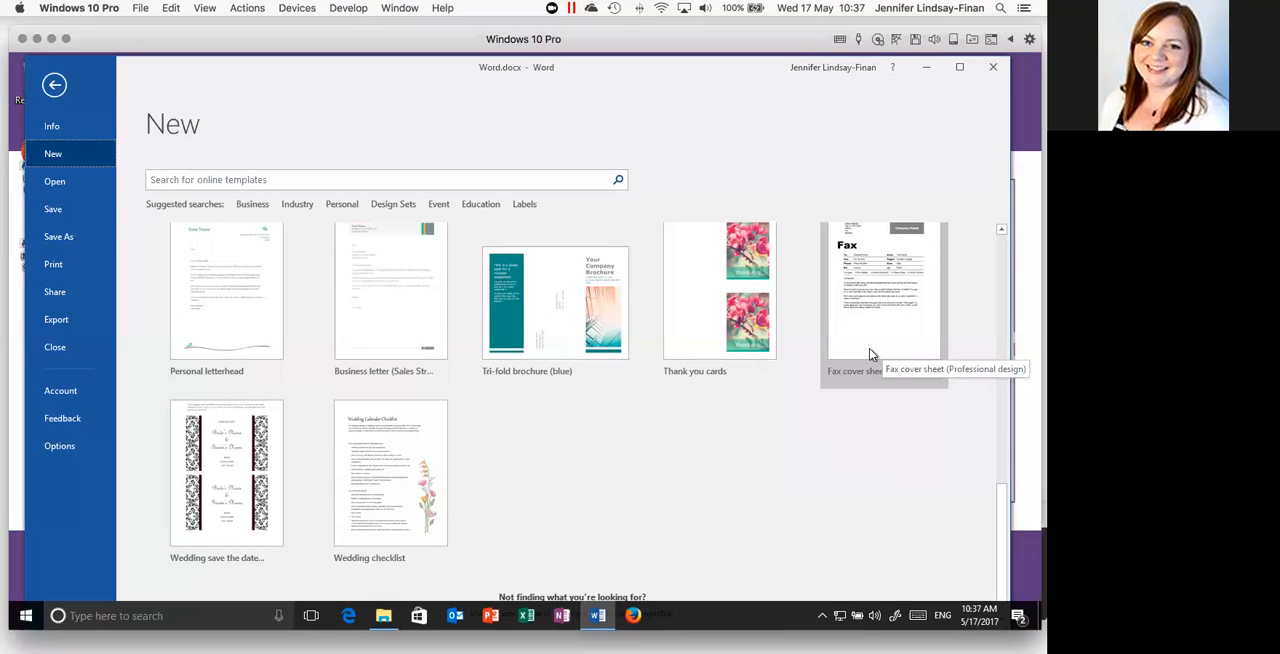
pyautogui.scroll(5, 870, 353)
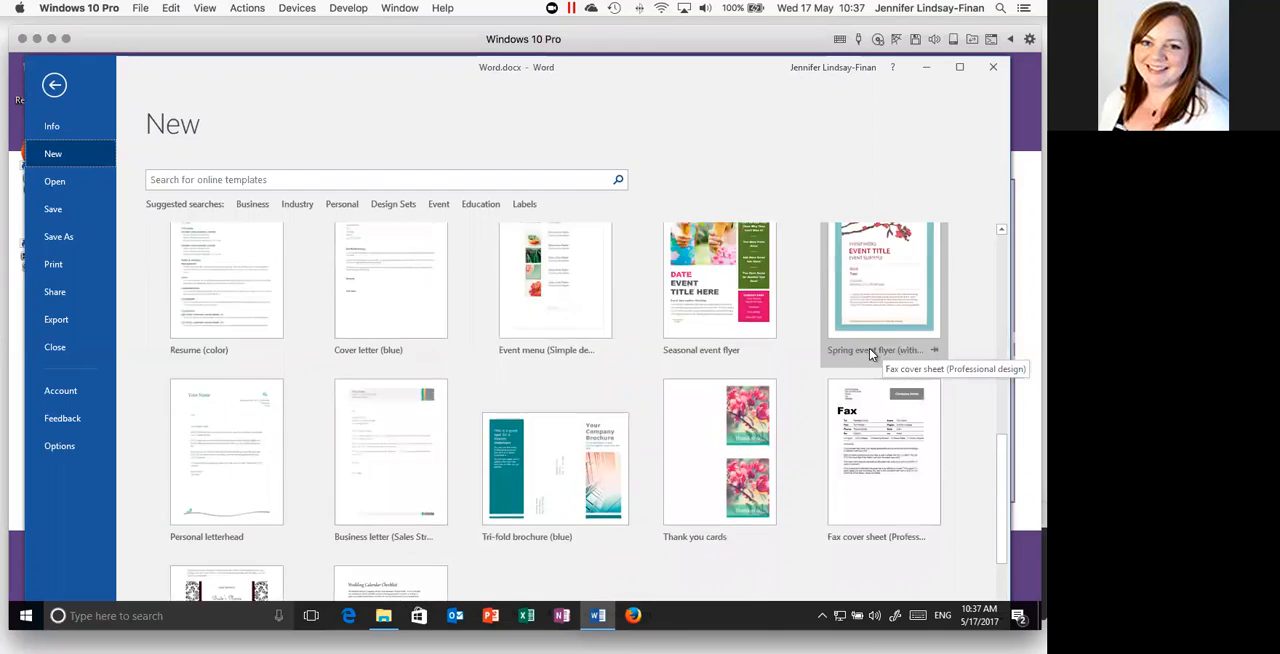
# - Browse the Business document templates and the list of template categories
pyautogui.scroll(1, 705, 343)
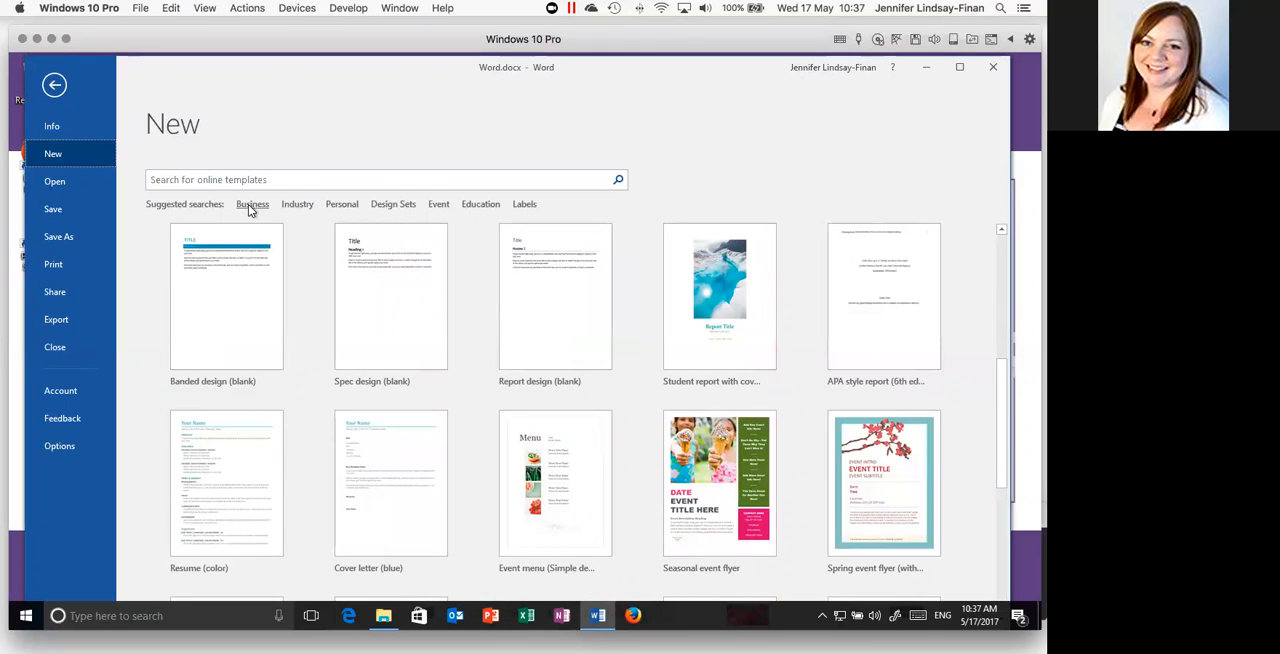
pyautogui.click(248, 204)
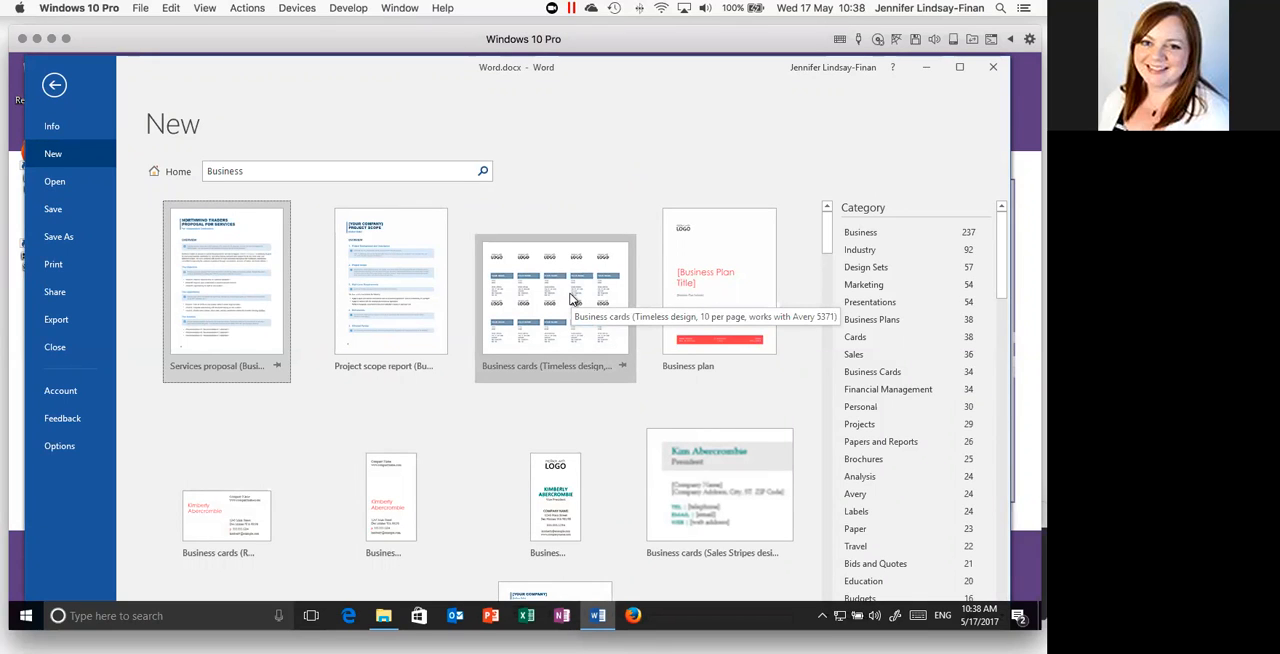
pyautogui.scroll(-5, 572, 298)
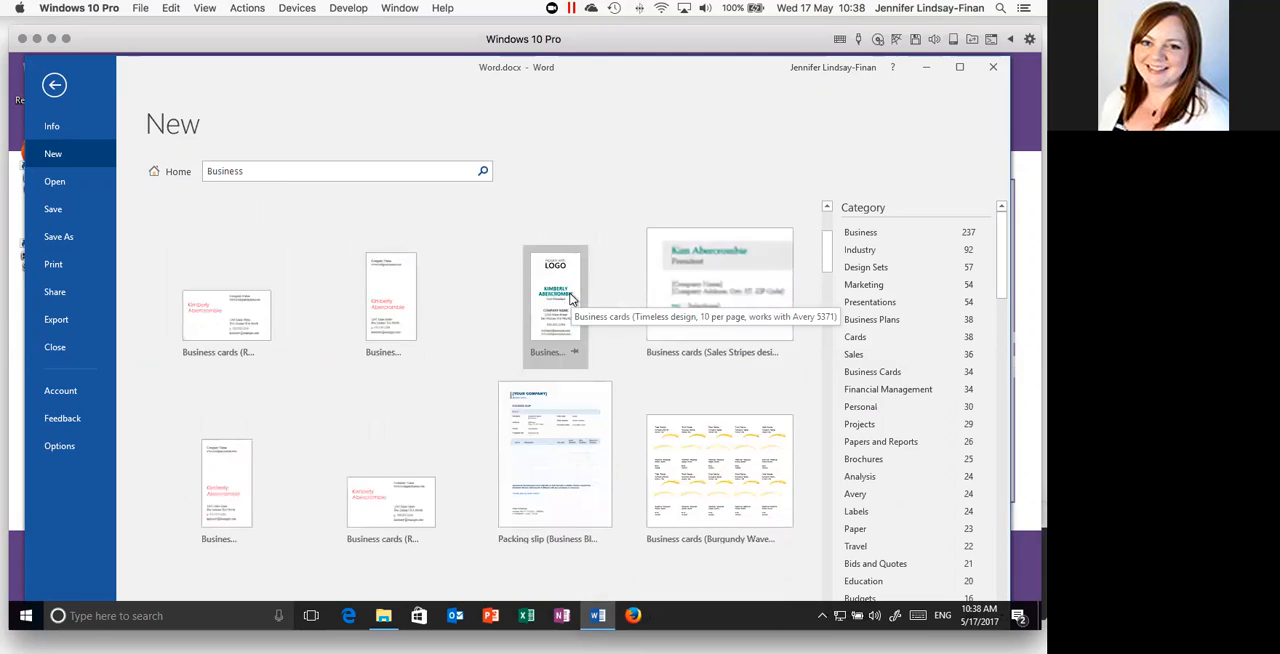
pyautogui.scroll(-4, 572, 298)
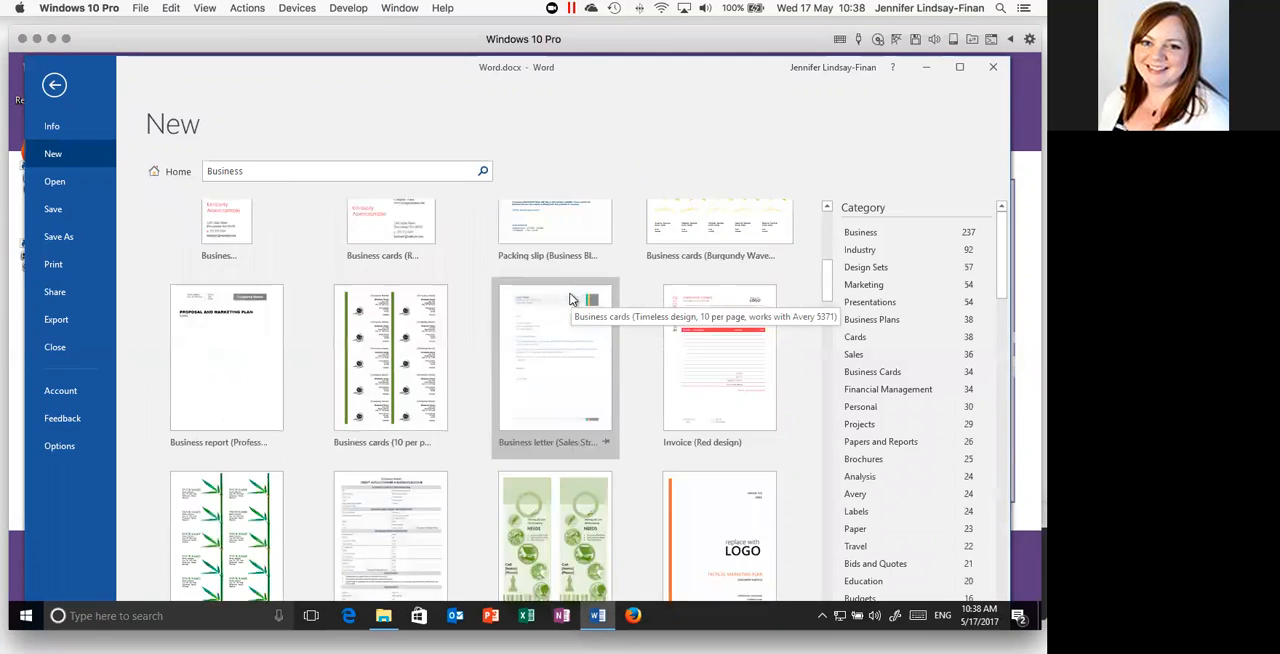
pyautogui.scroll(-3, 572, 298)
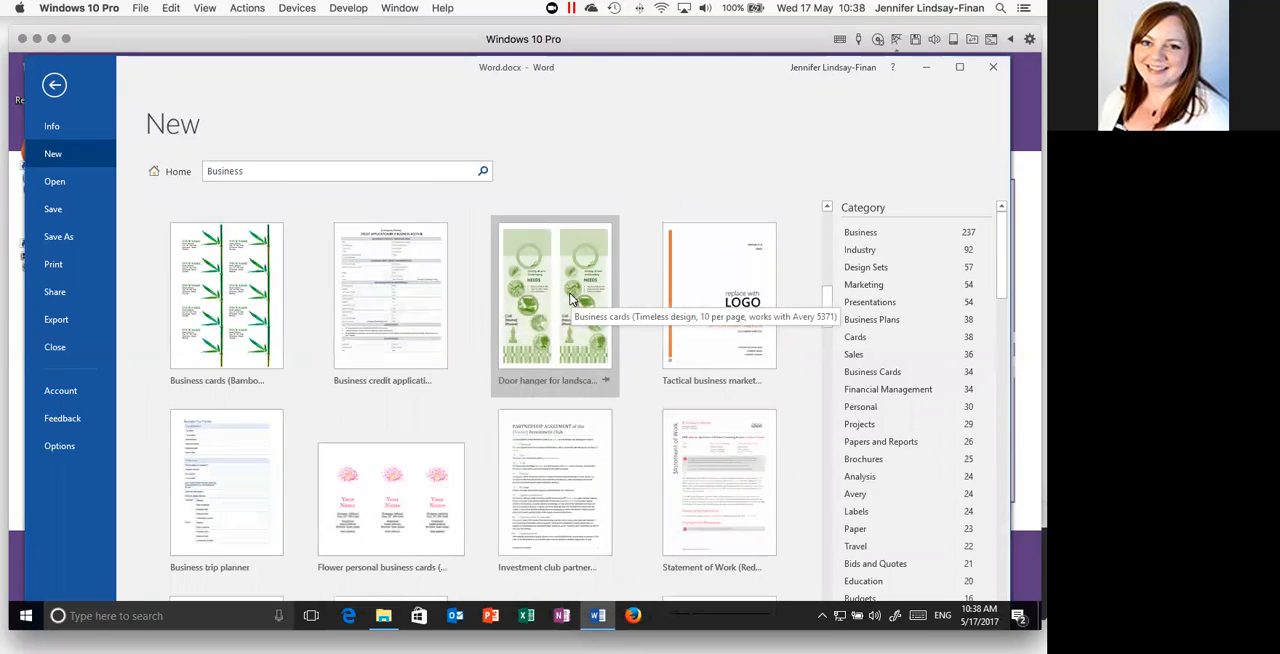
pyautogui.scroll(-3, 572, 298)
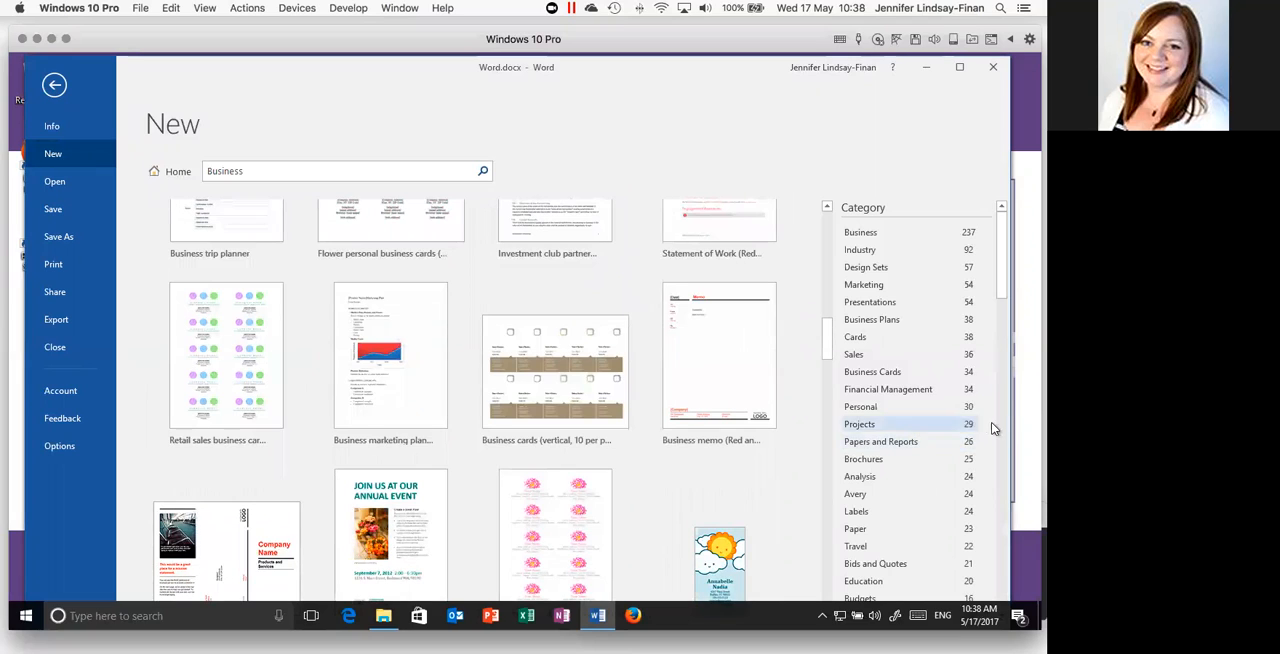
pyautogui.click(1004, 421)
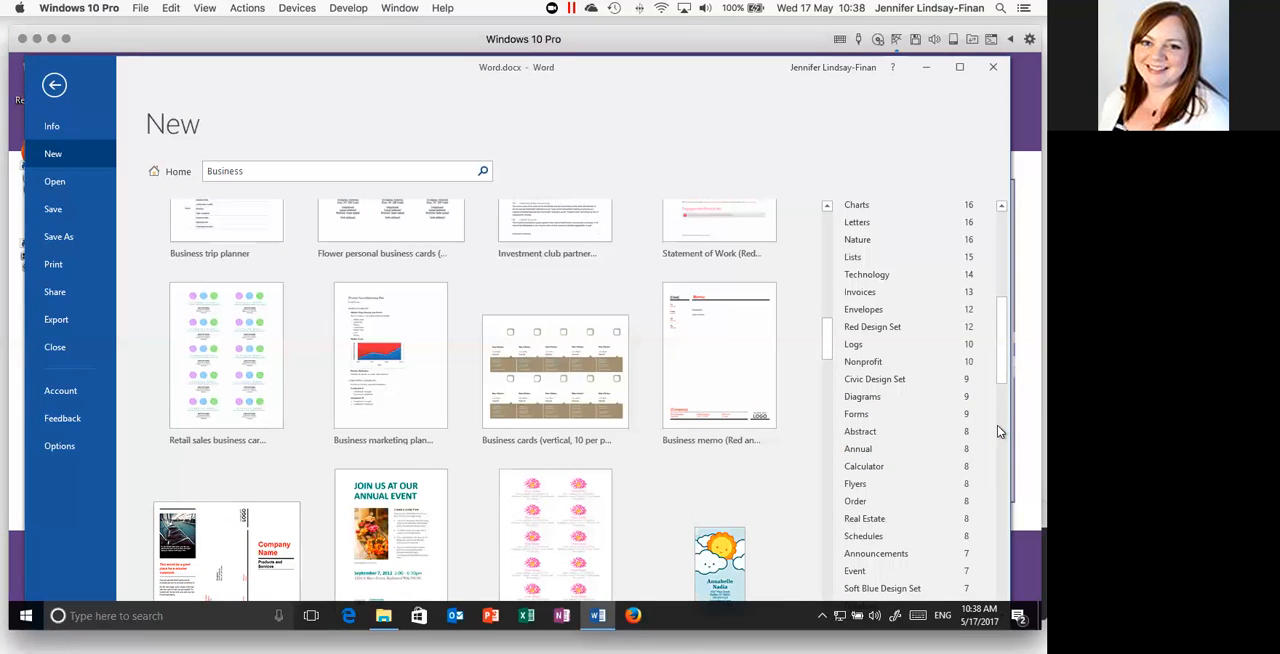
pyautogui.click(1001, 425)
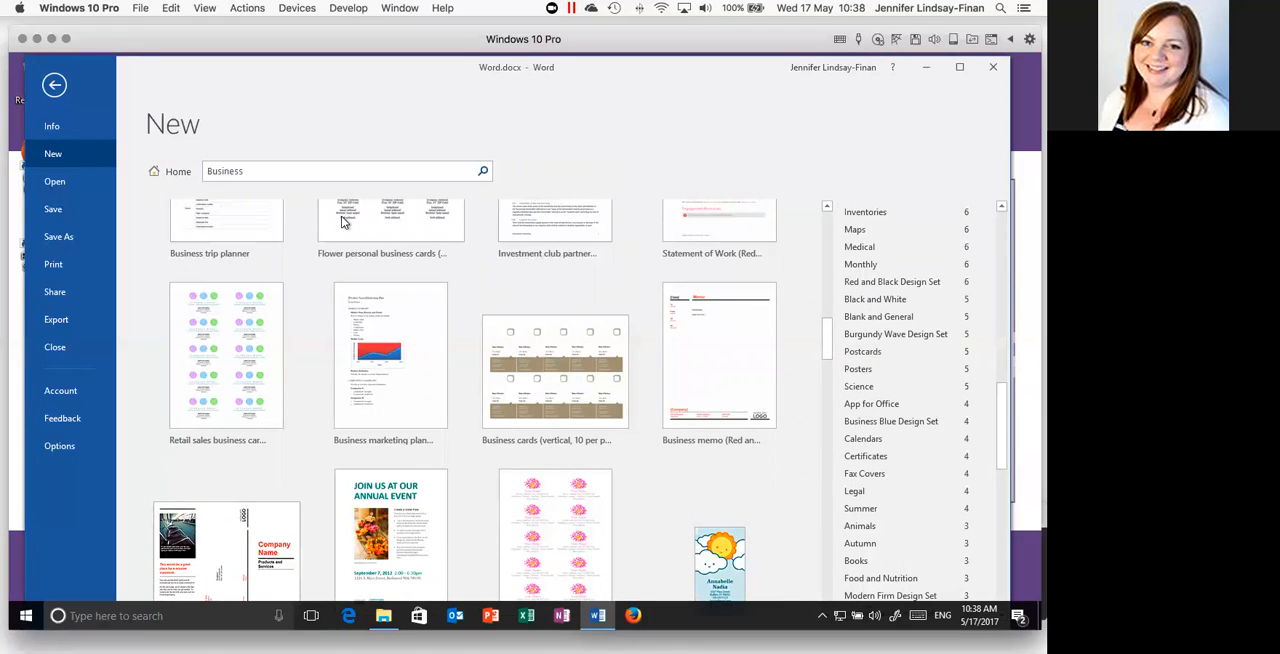
# - Search the online templates for "report" and create a document from the student report template with the blue glacier cover photo
pyautogui.click(280, 171)
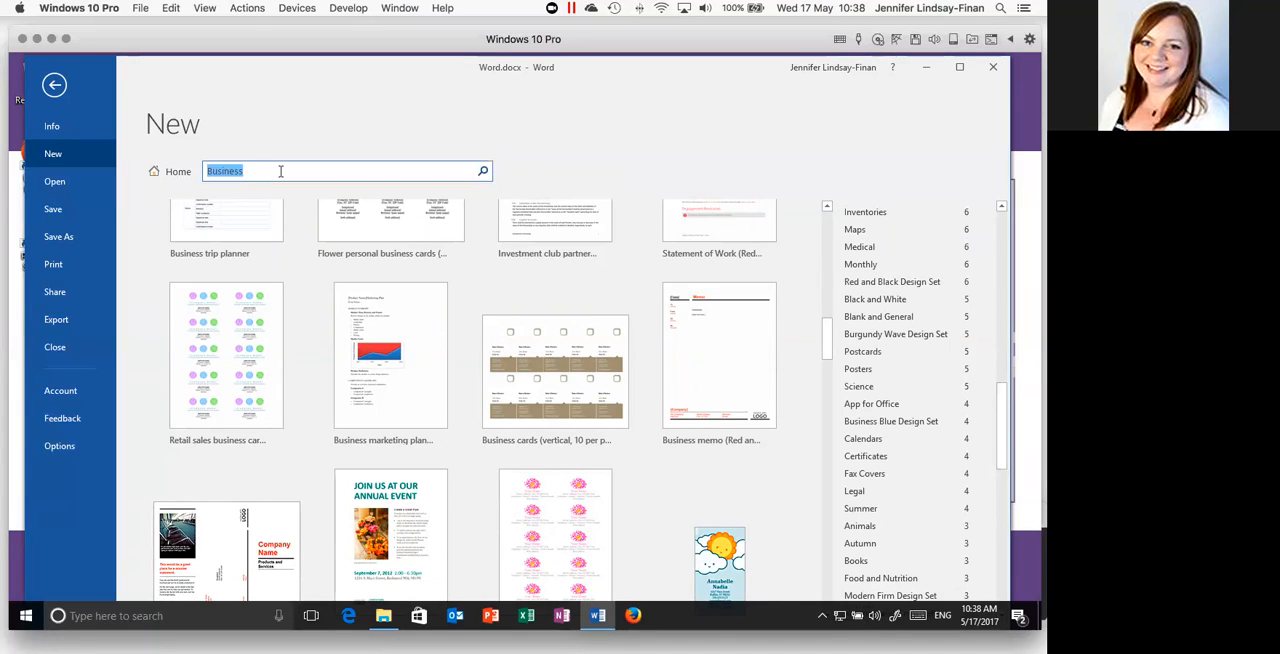
pyautogui.write('repi')
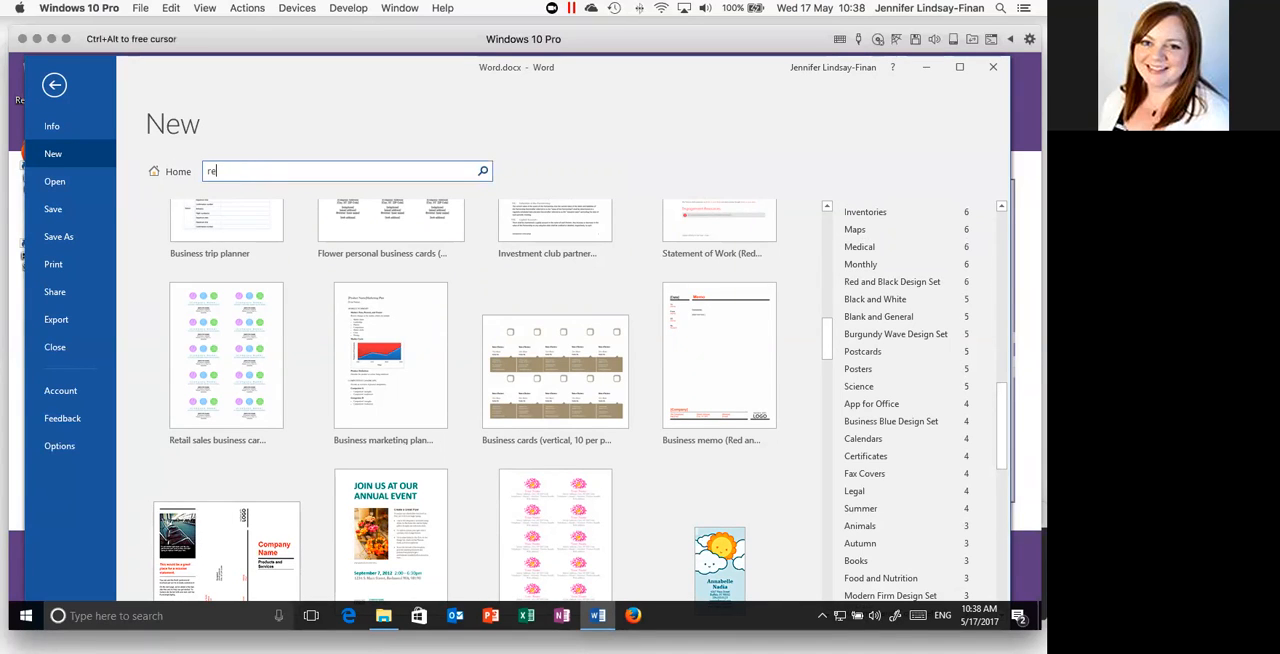
pyautogui.press('BackSpace')
pyautogui.write('ort')
pyautogui.press('Return')
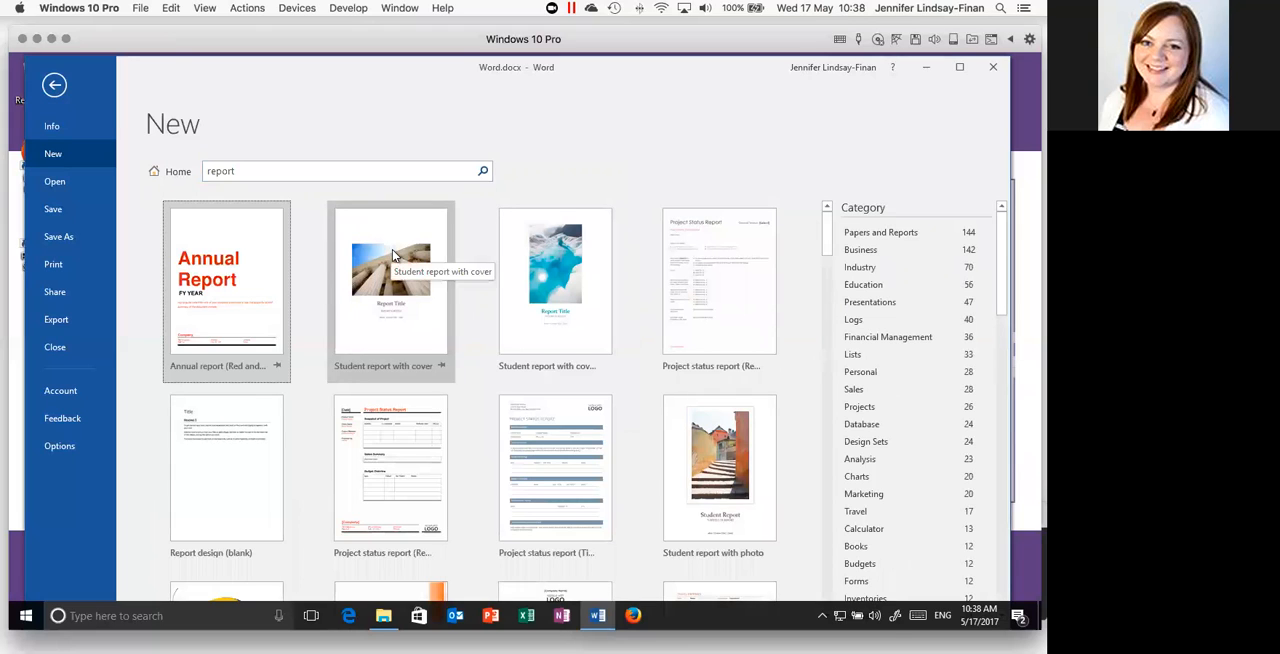
pyautogui.doubleClick(535, 261)
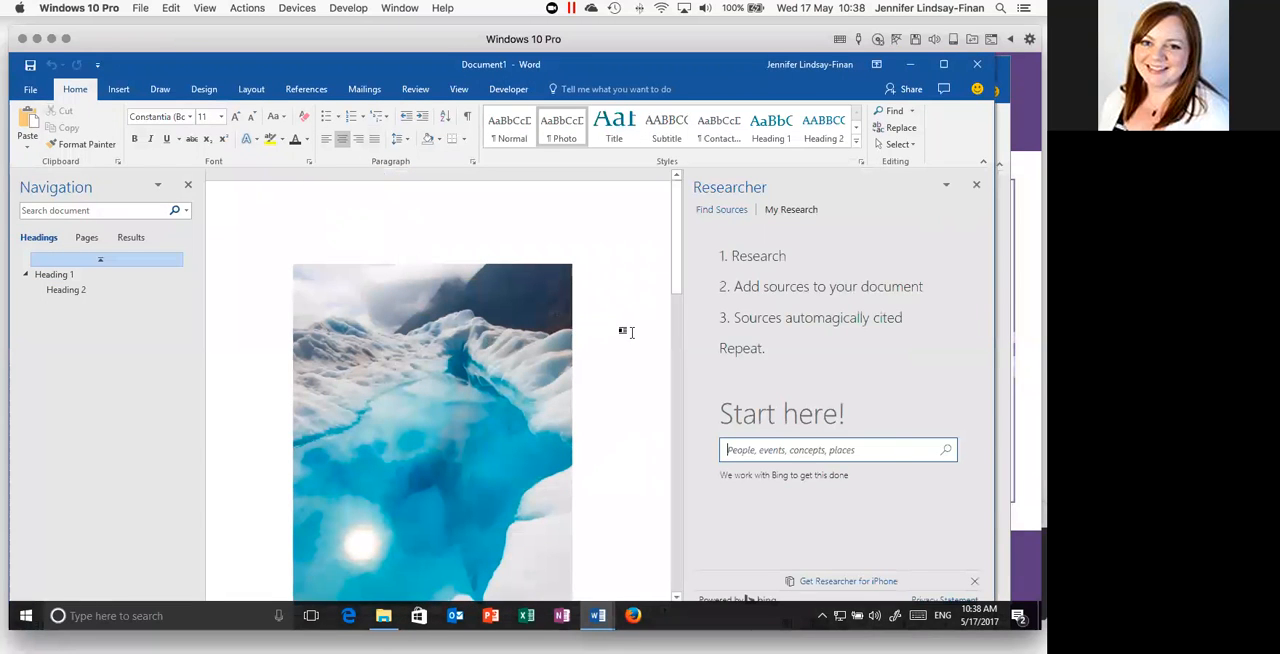
# - Close the Researcher pane and replace the report title placeholder on the cover page with "My Title"
pyautogui.click(977, 184)
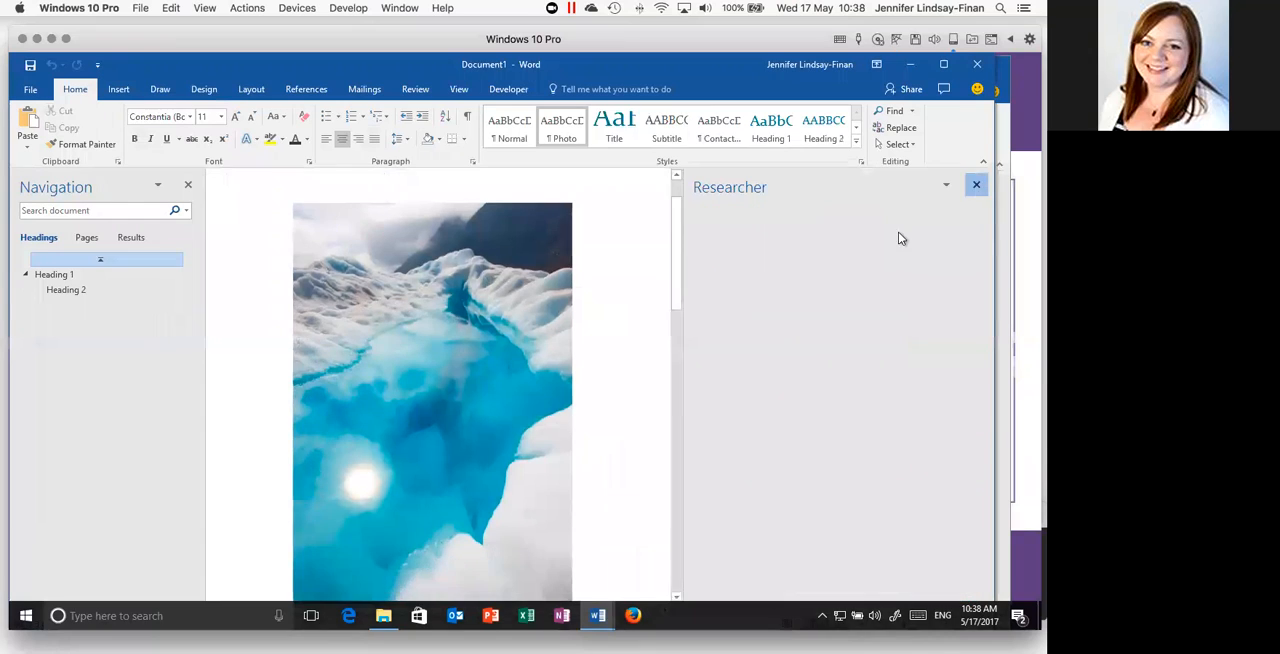
pyautogui.scroll(-8, 647, 325)
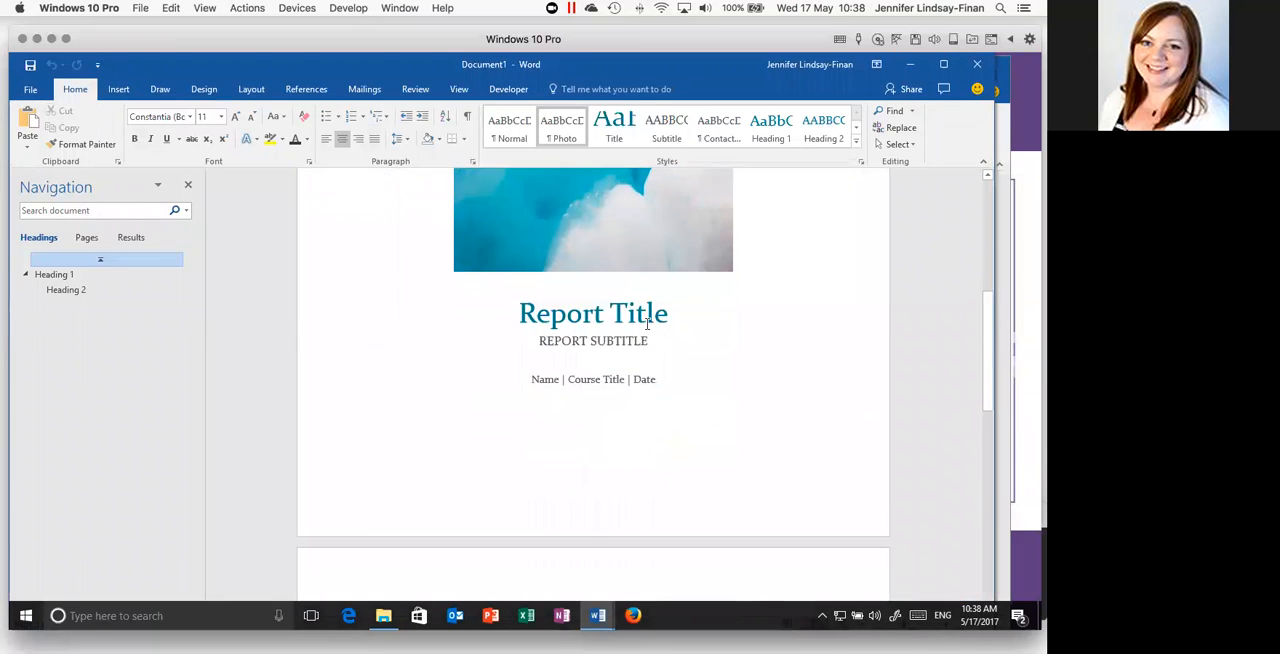
pyautogui.click(670, 302)
pyautogui.click(660, 302)
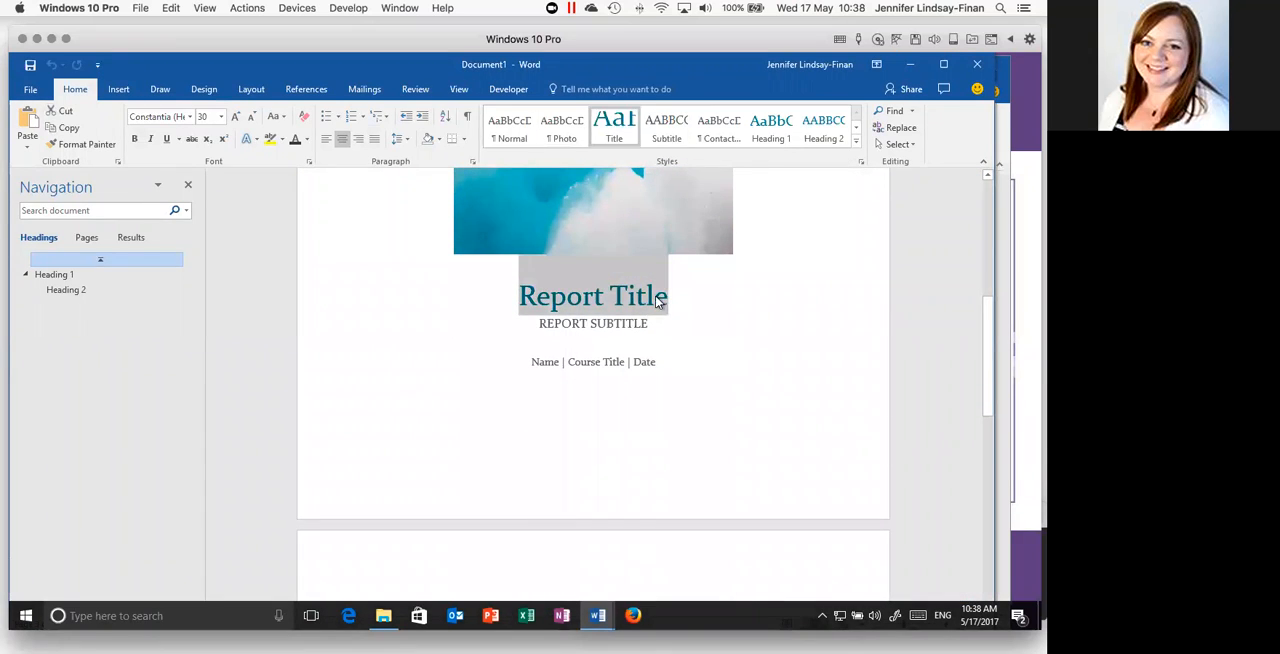
pyautogui.write('My ')
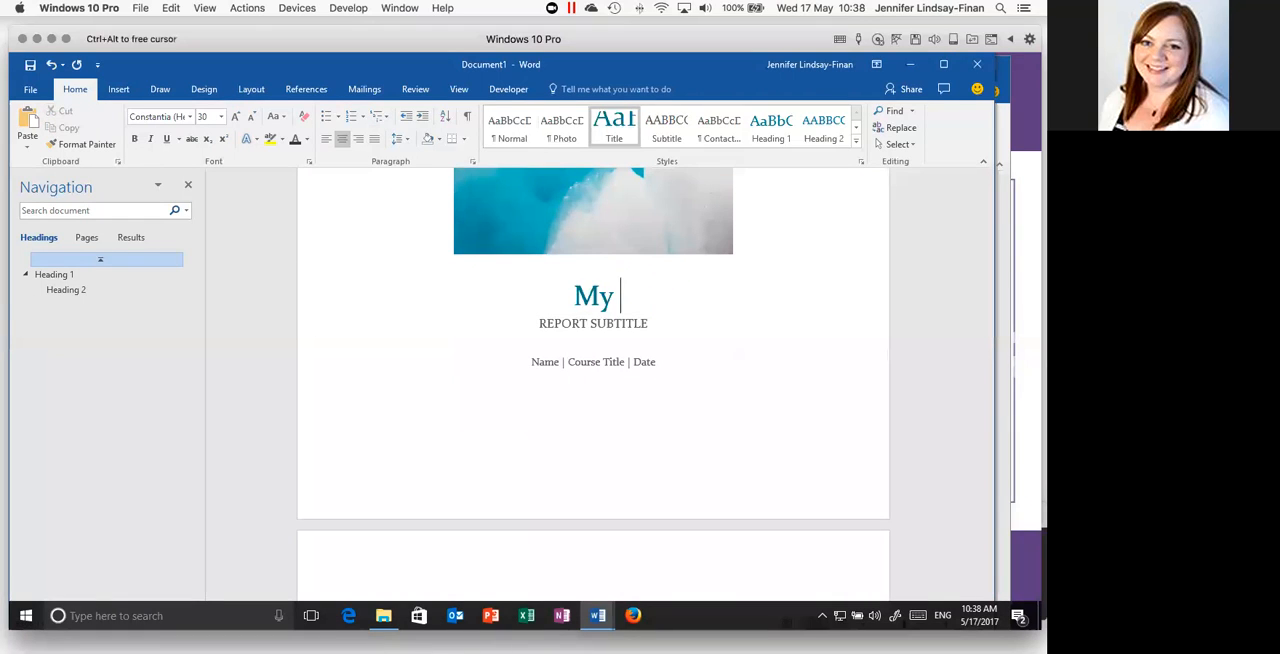
pyautogui.write('Ttle')
pyautogui.press('BackSpace')
pyautogui.press('BackSpace')
pyautogui.press('BackSpace')
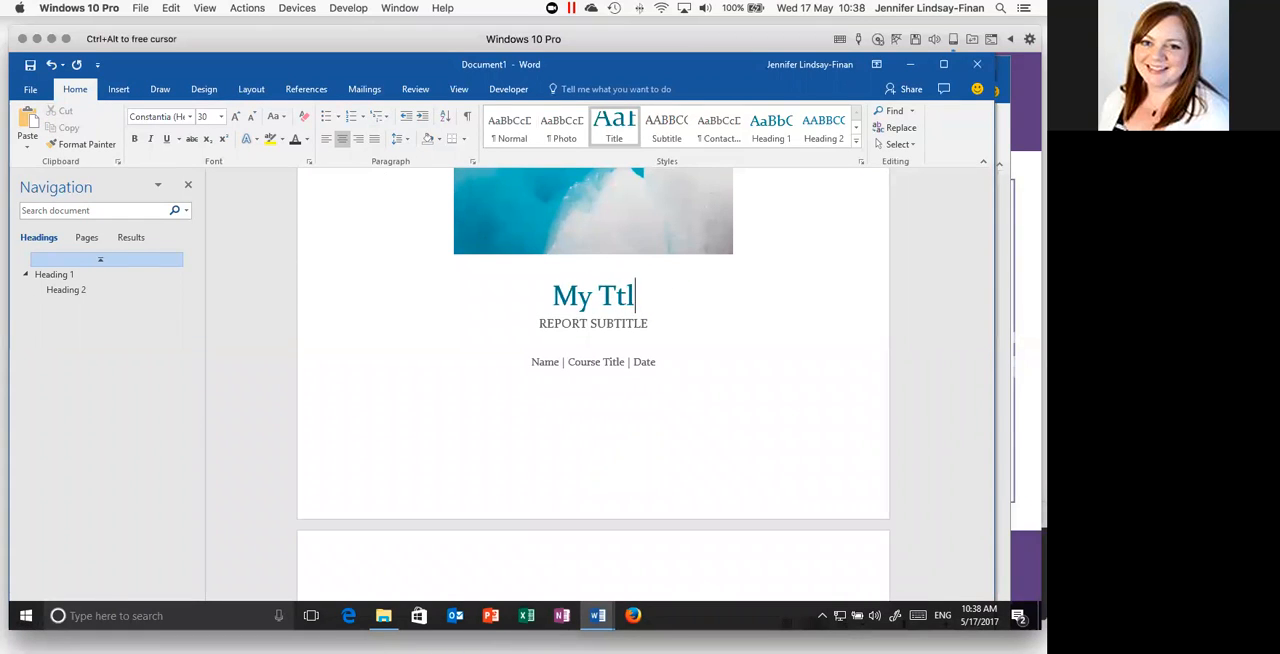
pyautogui.write('itle')
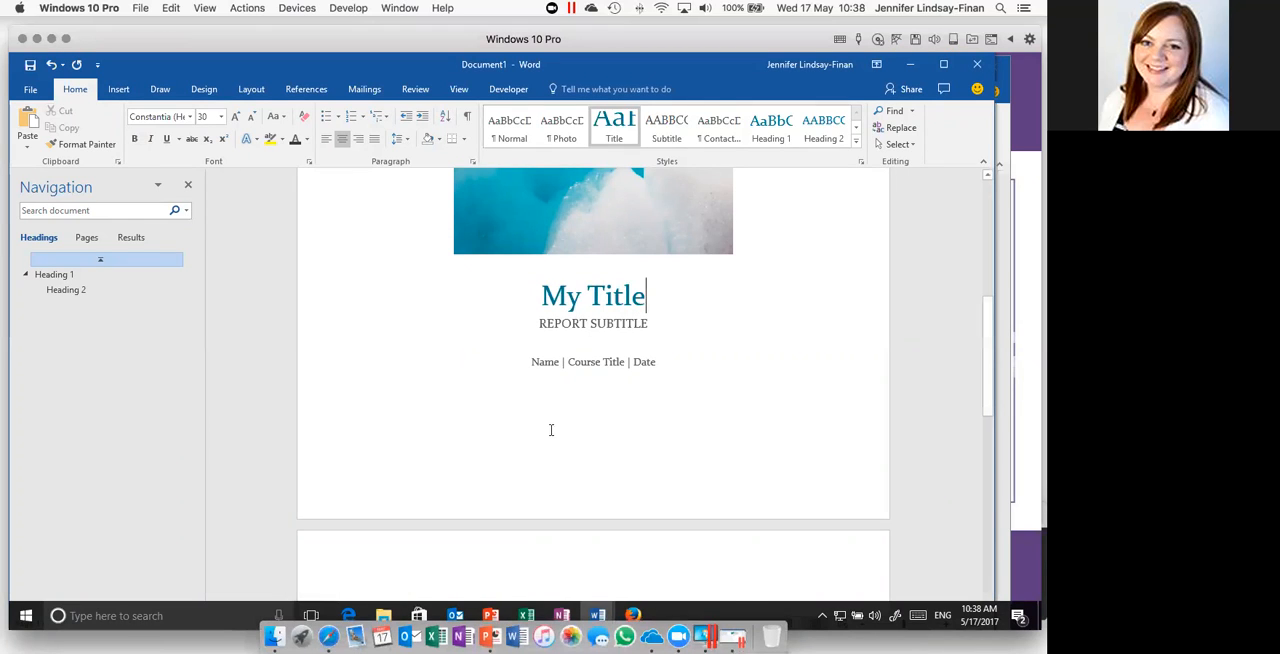
# - Examine the template's placeholders by selecting the Name field, the two paragraphs under "Heading 1" and the "Heading 1" text
pyautogui.click(559, 387)
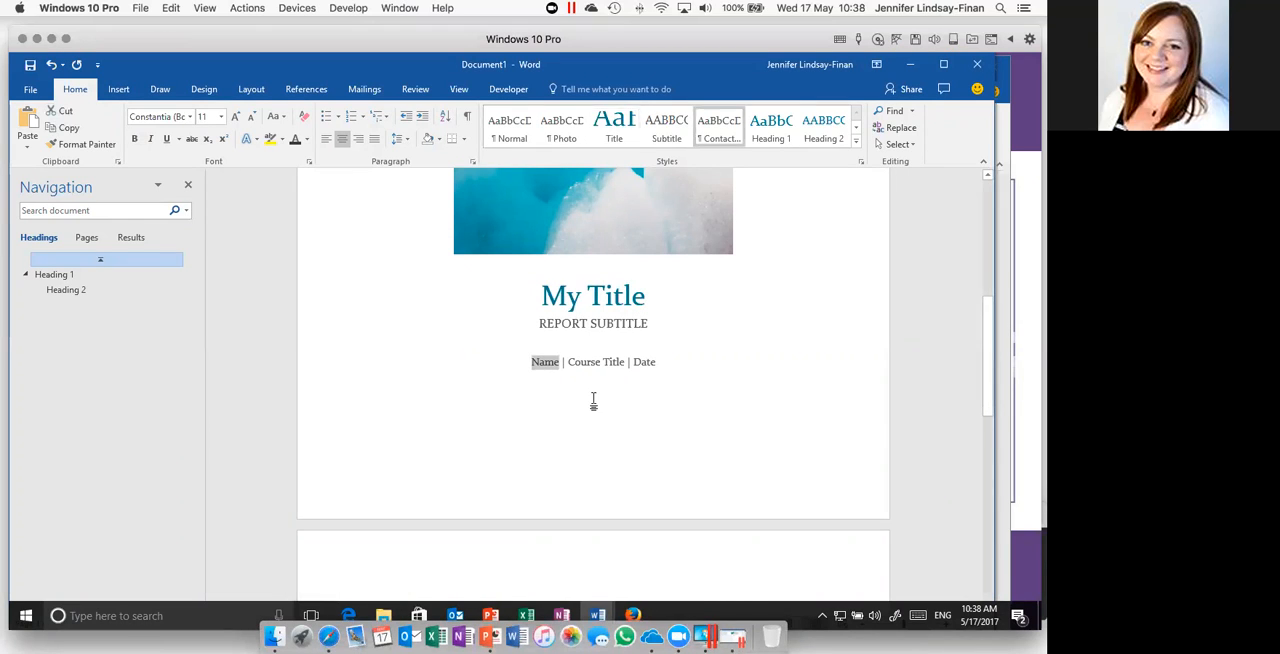
pyautogui.scroll(-10, 593, 400)
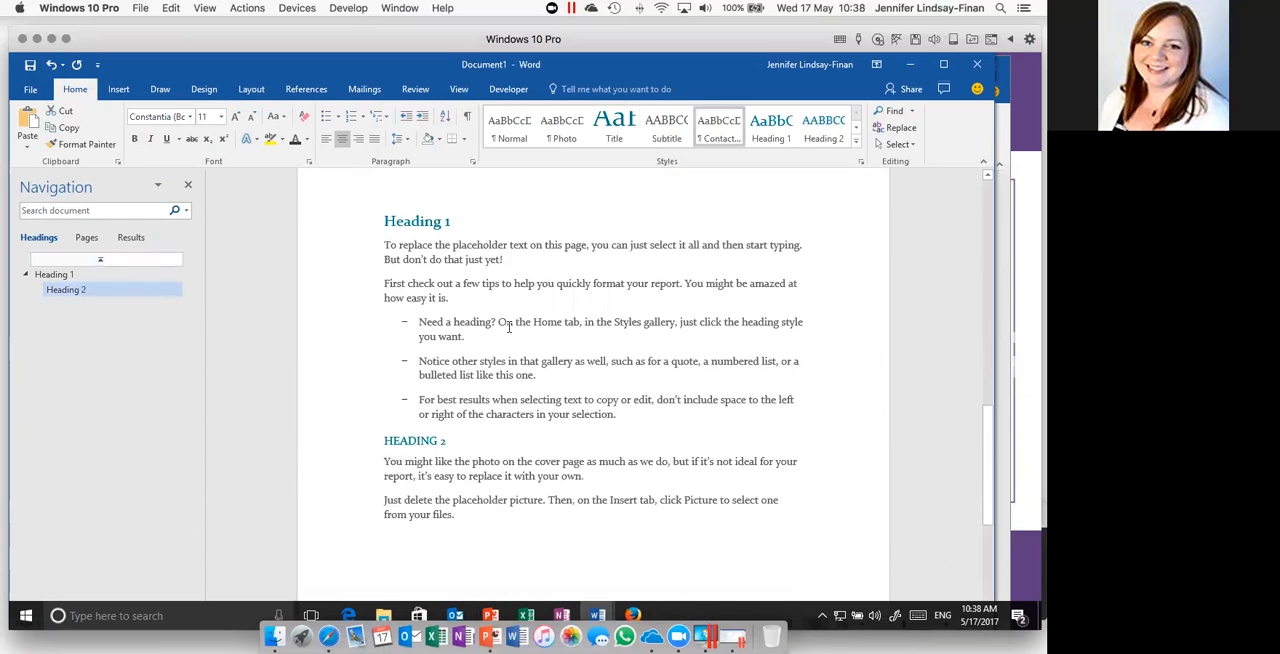
pyautogui.moveTo(384, 245); pyautogui.dragTo(418, 292)
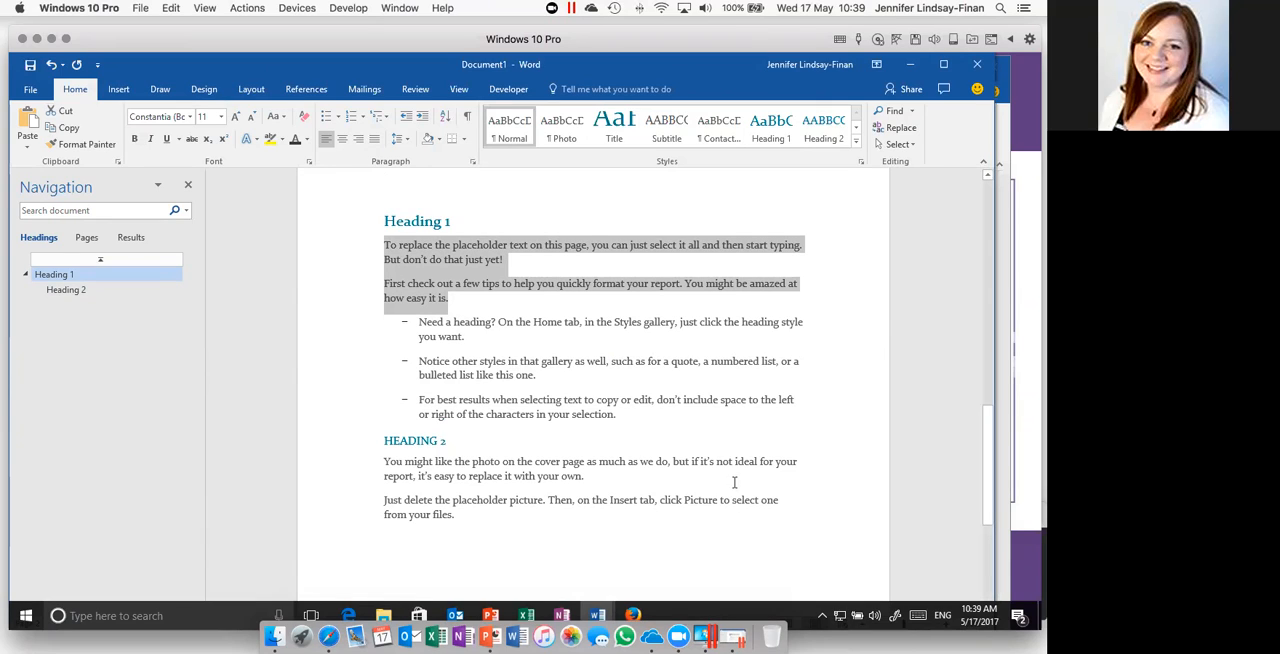
pyautogui.tripleClick(592, 223)
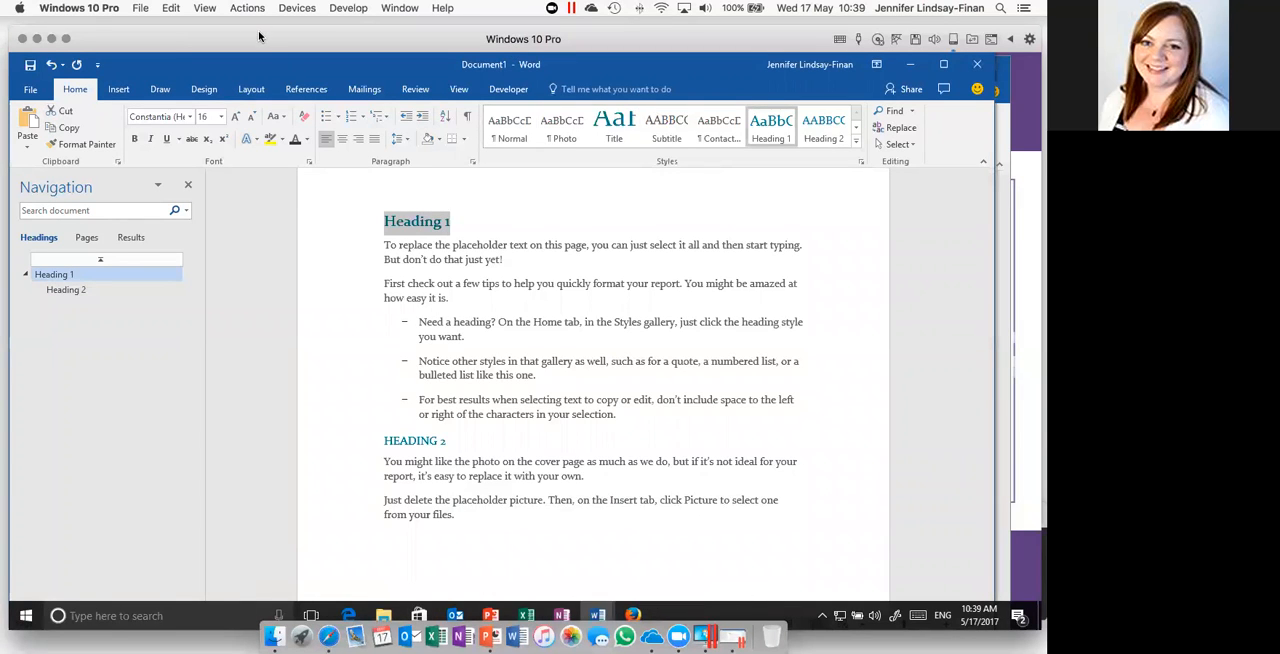
# - Reposition the Windows 10 Pro virtual machine window on the Mac desktop
pyautogui.moveTo(261, 36); pyautogui.dragTo(287, 56)
pyautogui.doubleClick(287, 56)
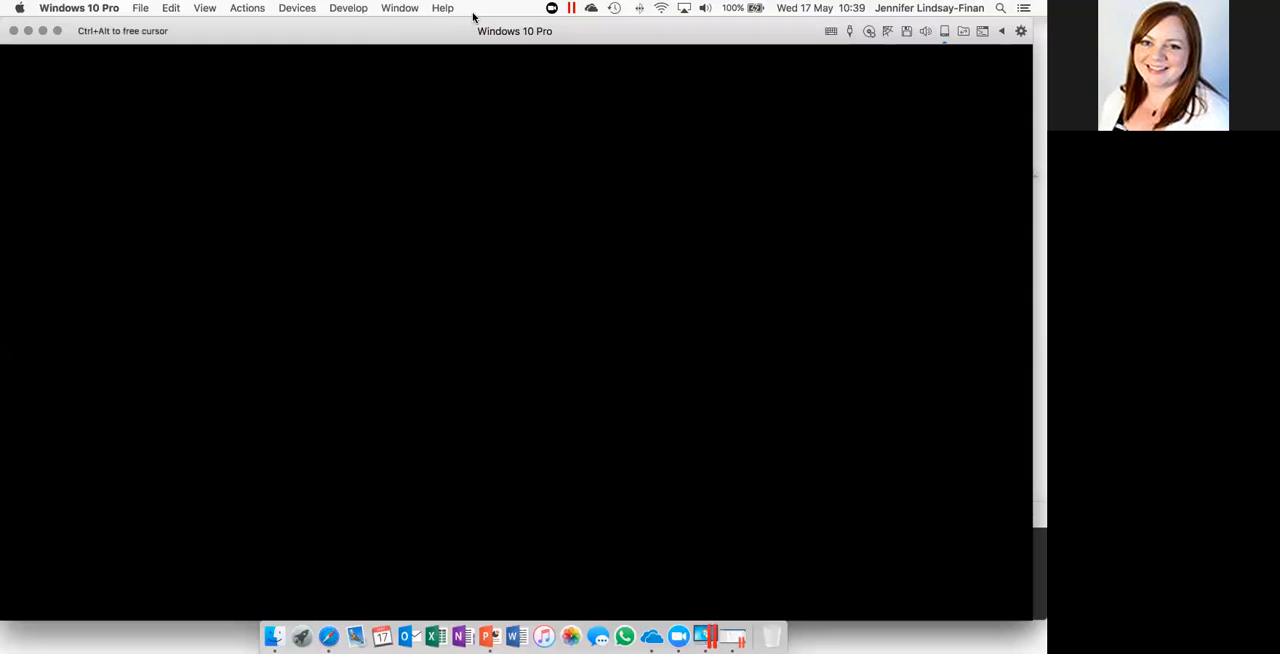